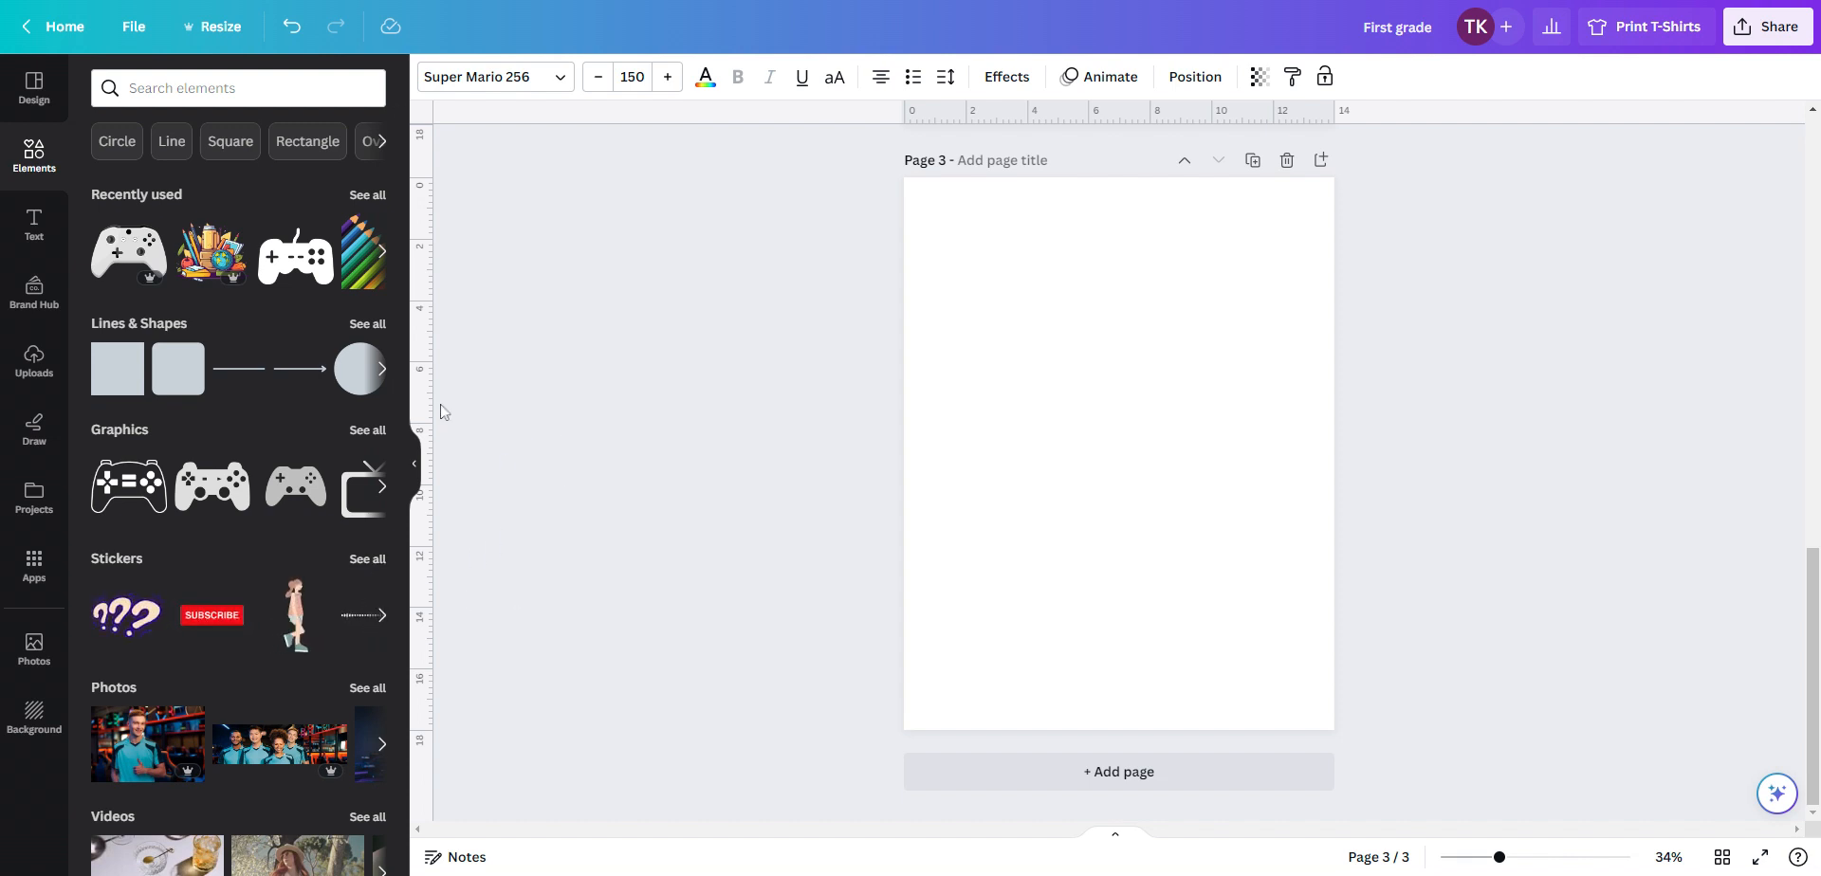
Set the background of page 3 to black
left_click(993, 288)
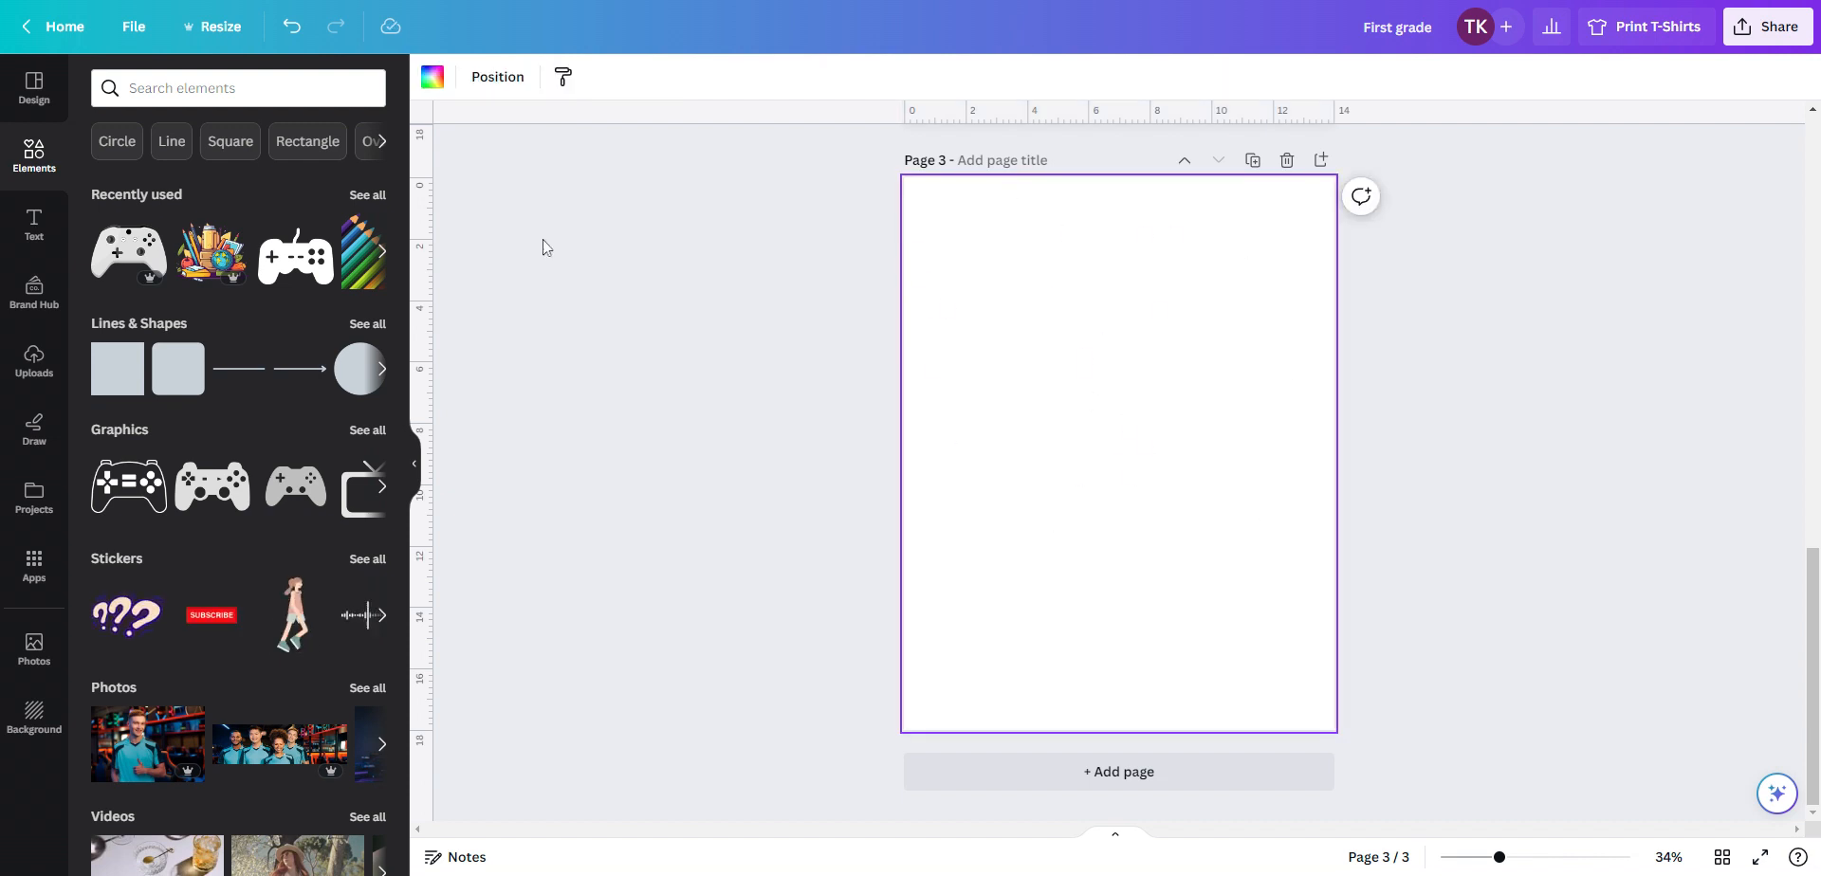
left_click(432, 78)
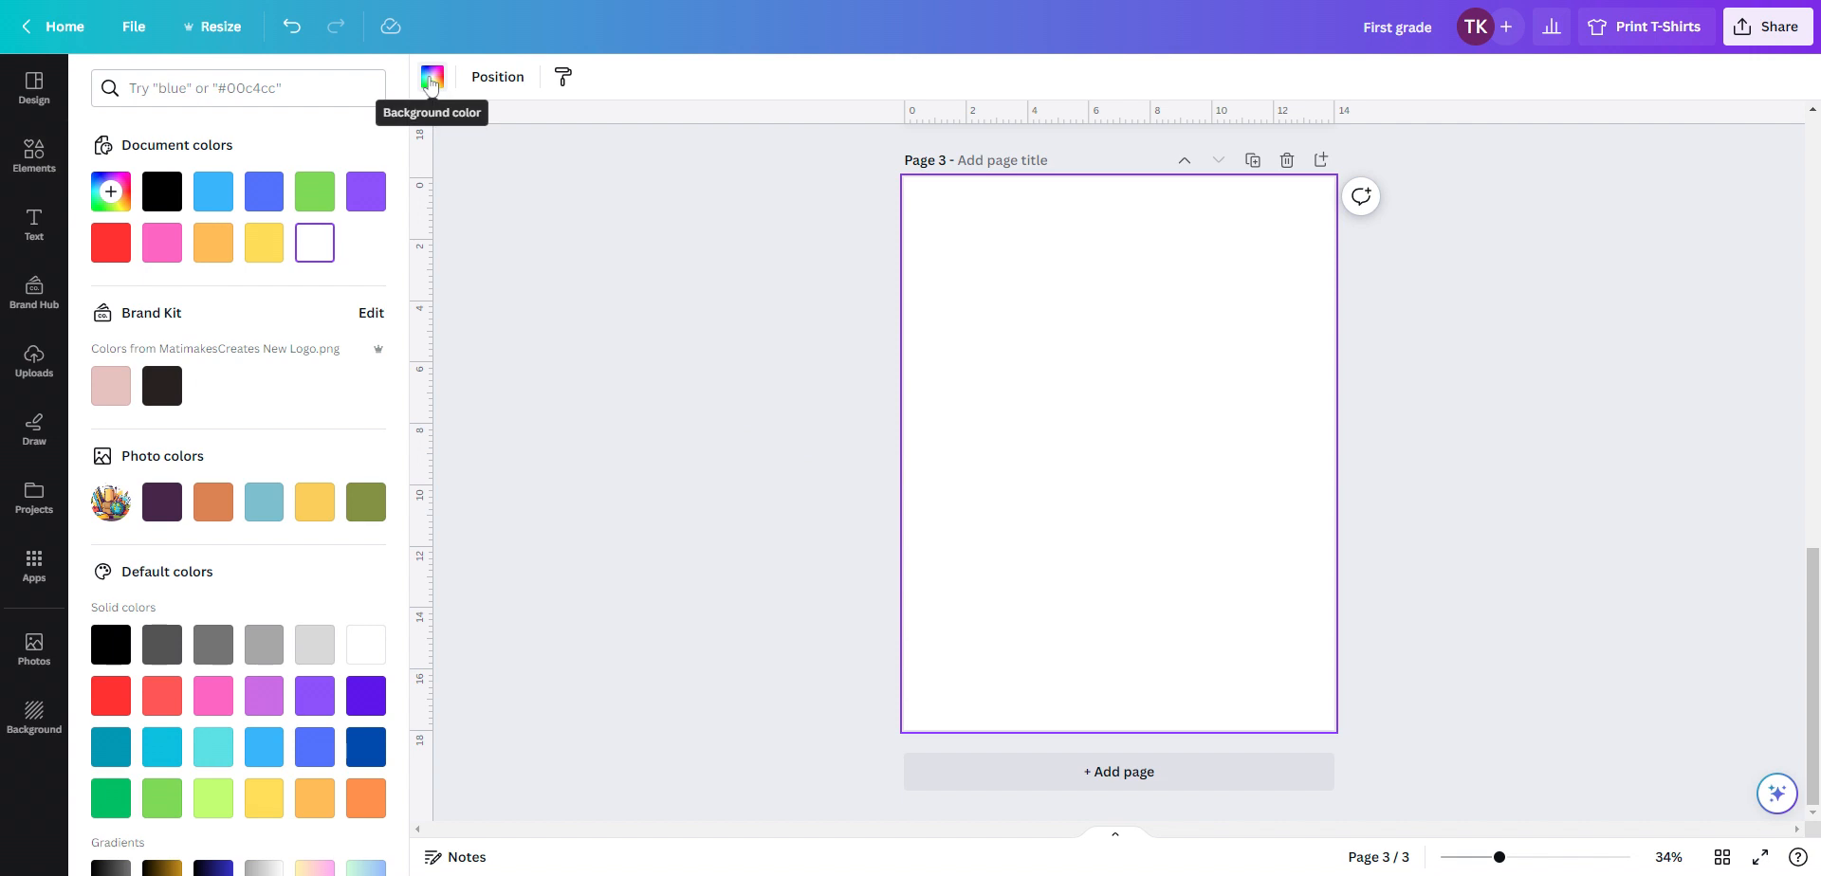
left_click(161, 191)
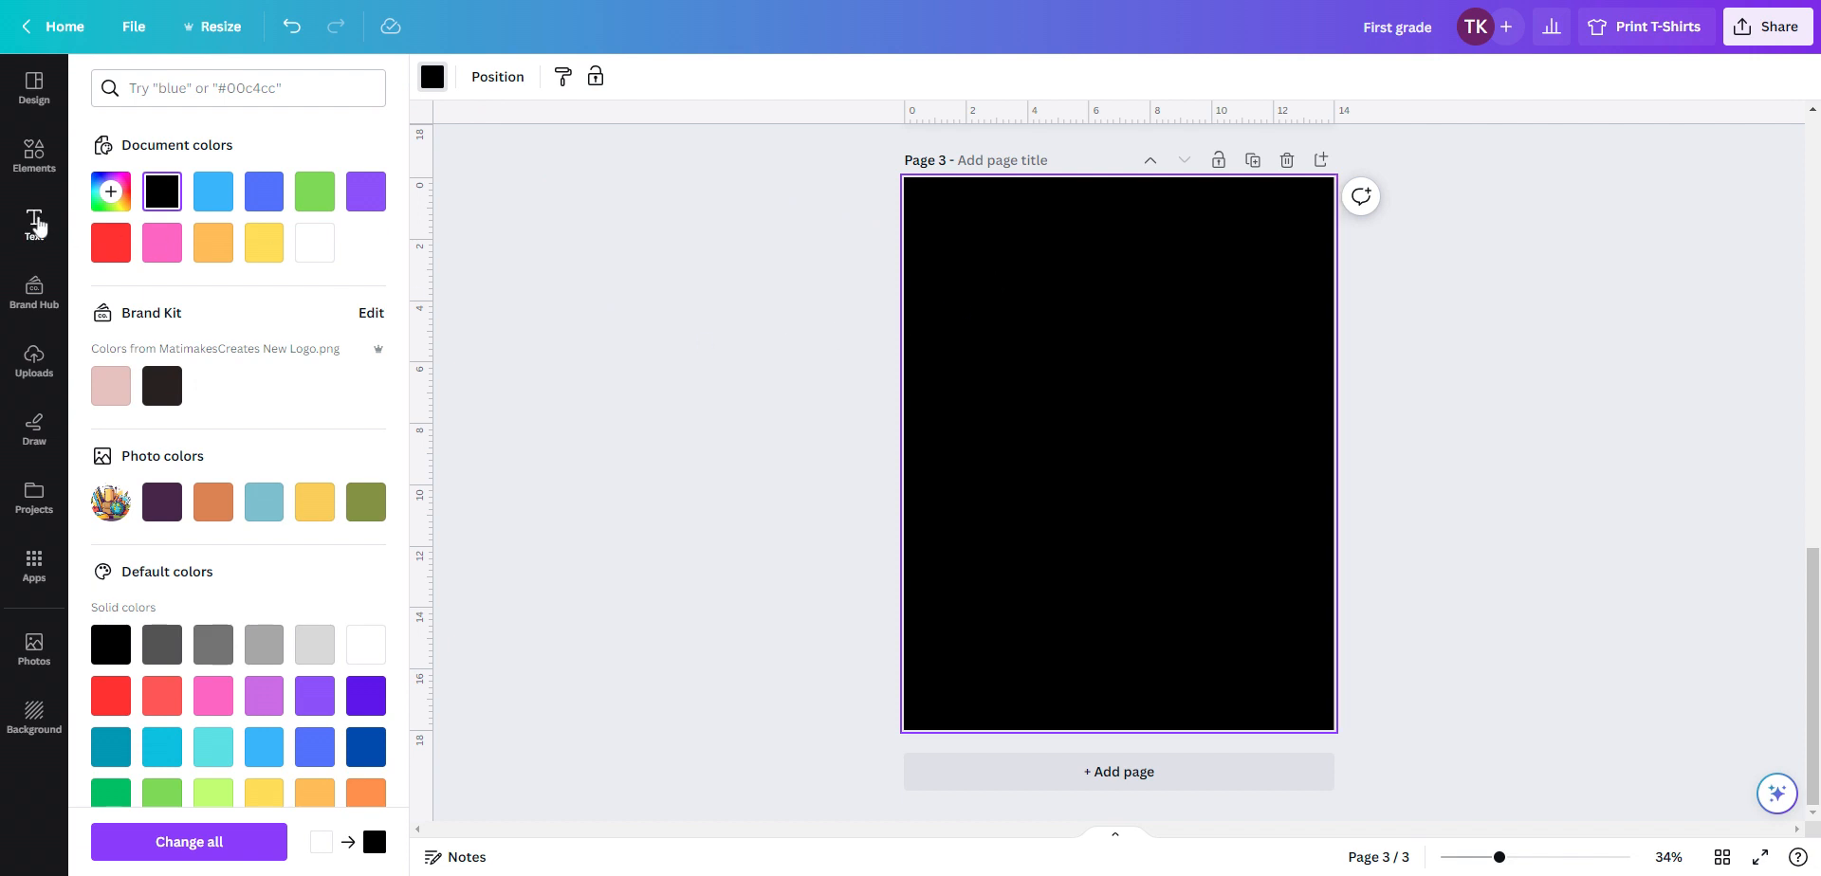
Add a heading text box to the page and replace its placeholder with the word Leveled
left_click(35, 223)
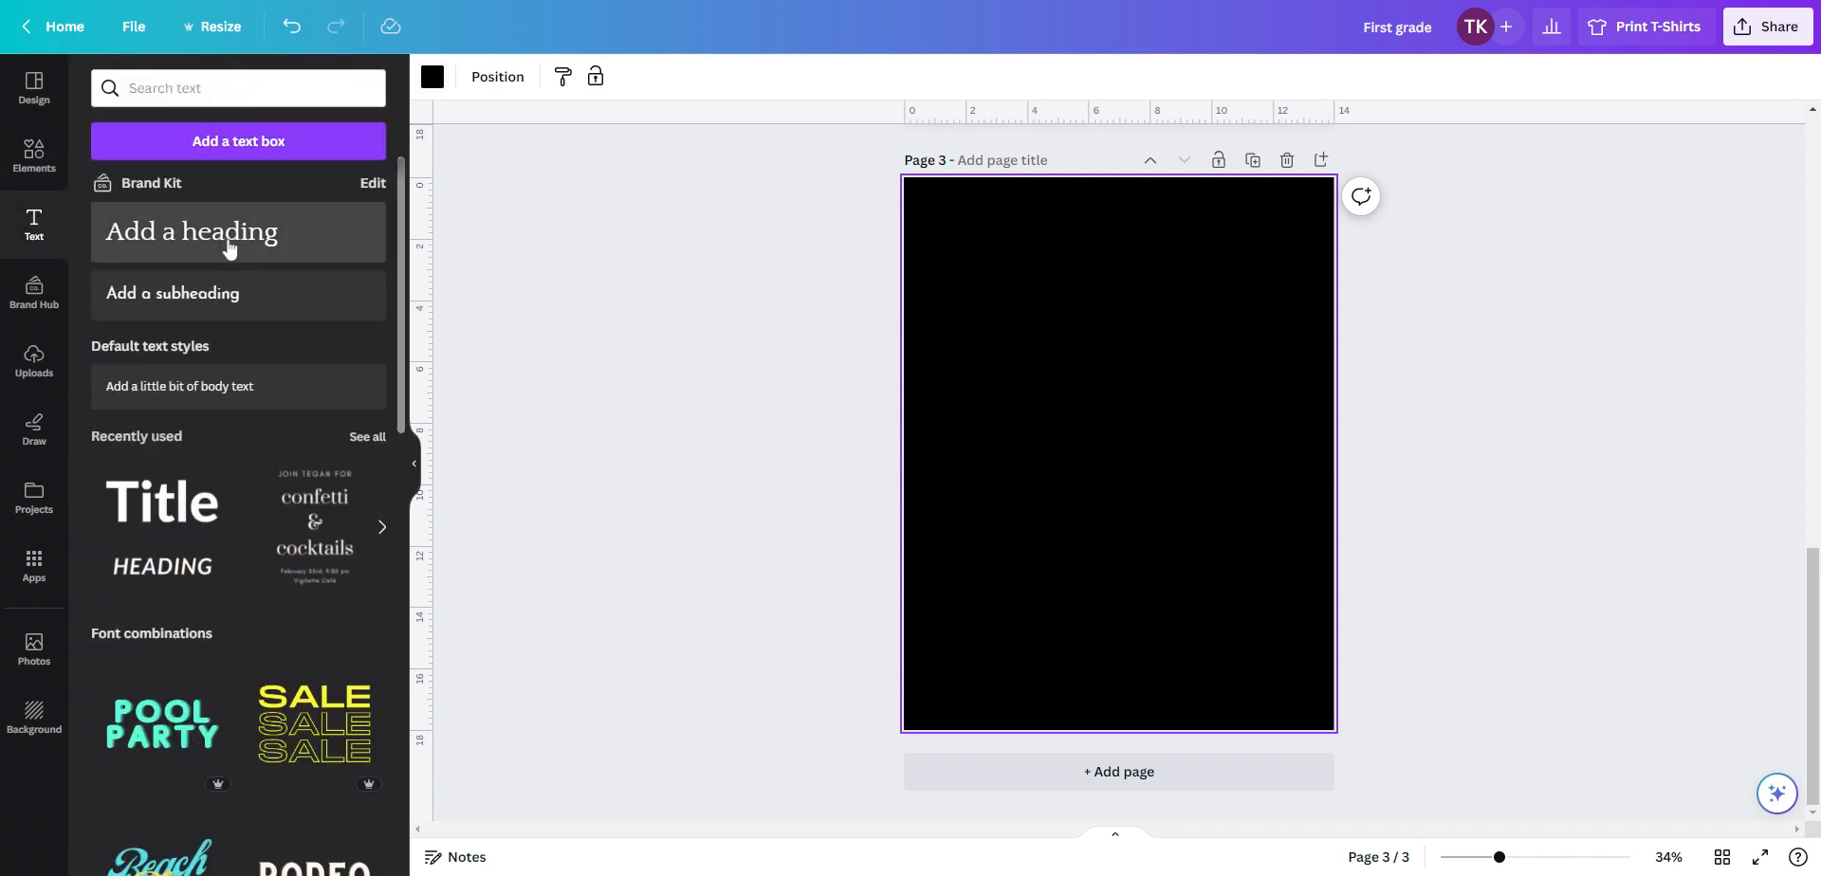
left_click(227, 246)
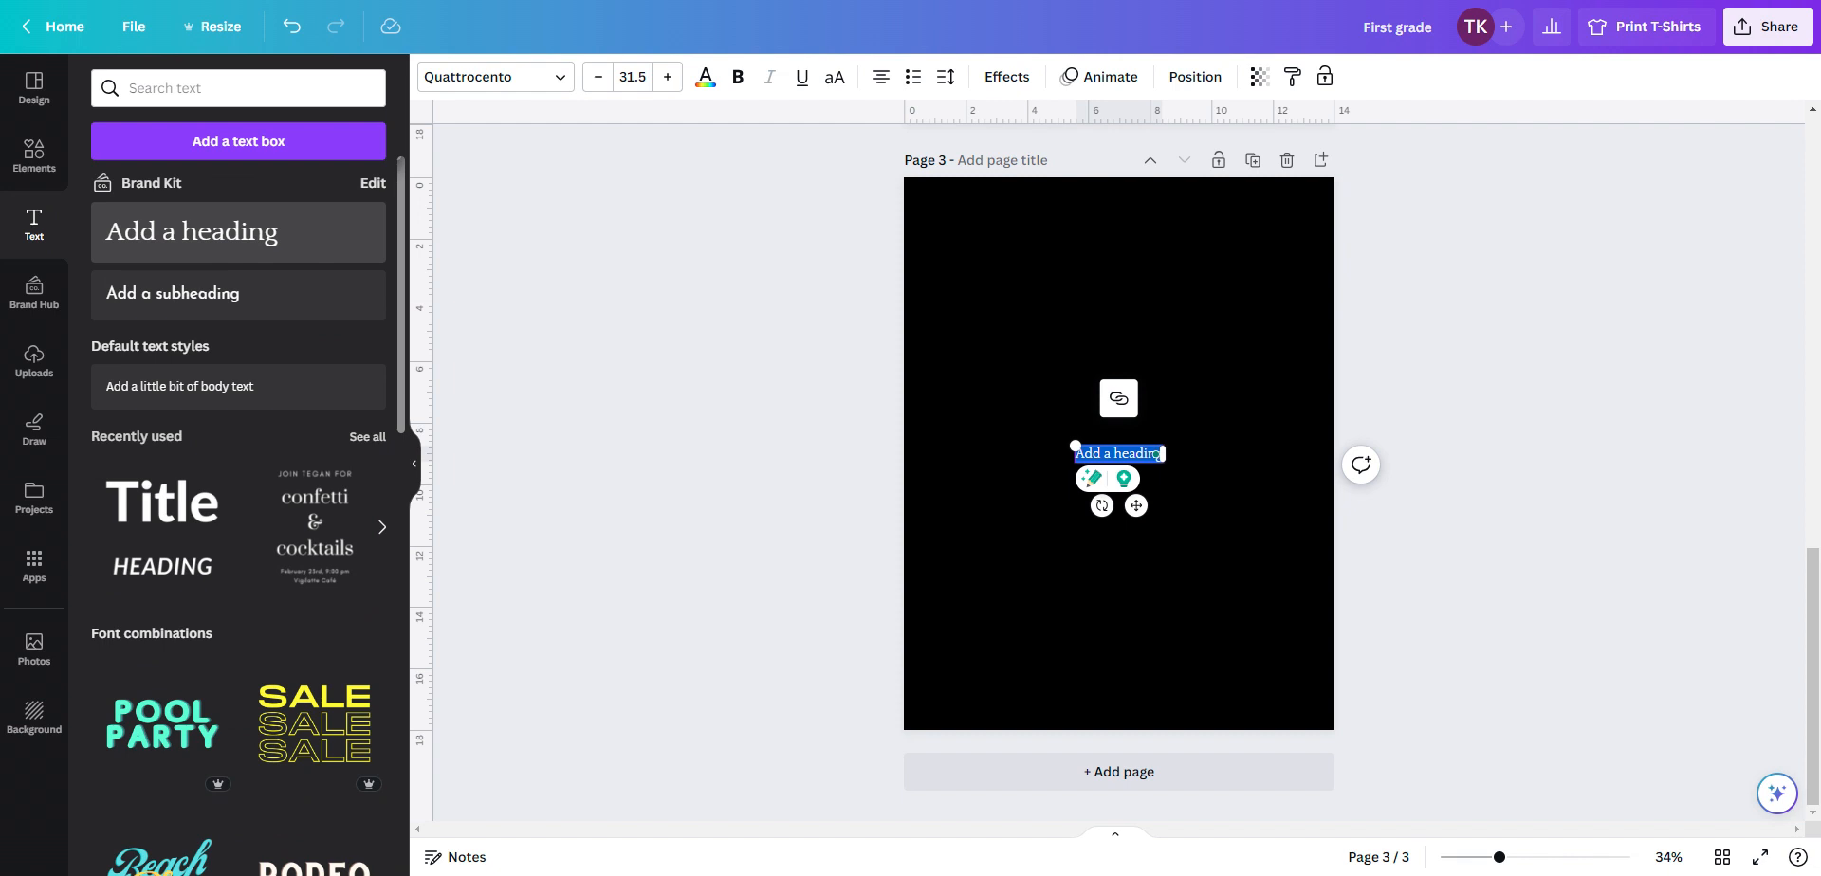
key("BackSpace")
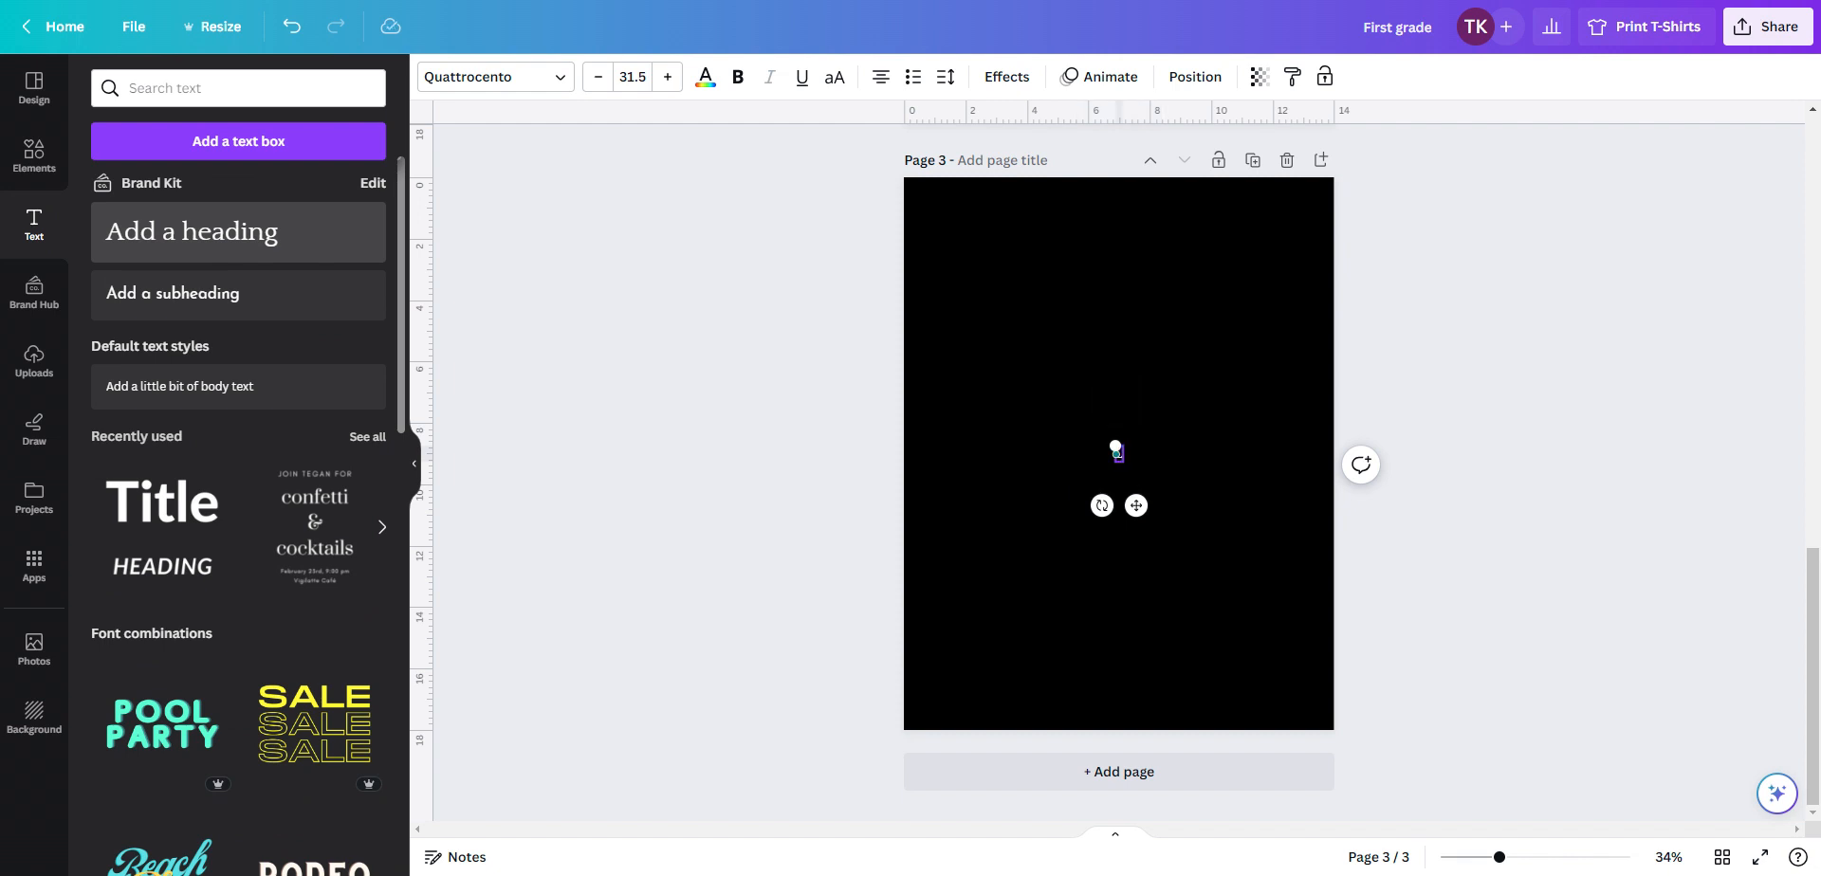
type("Levele")
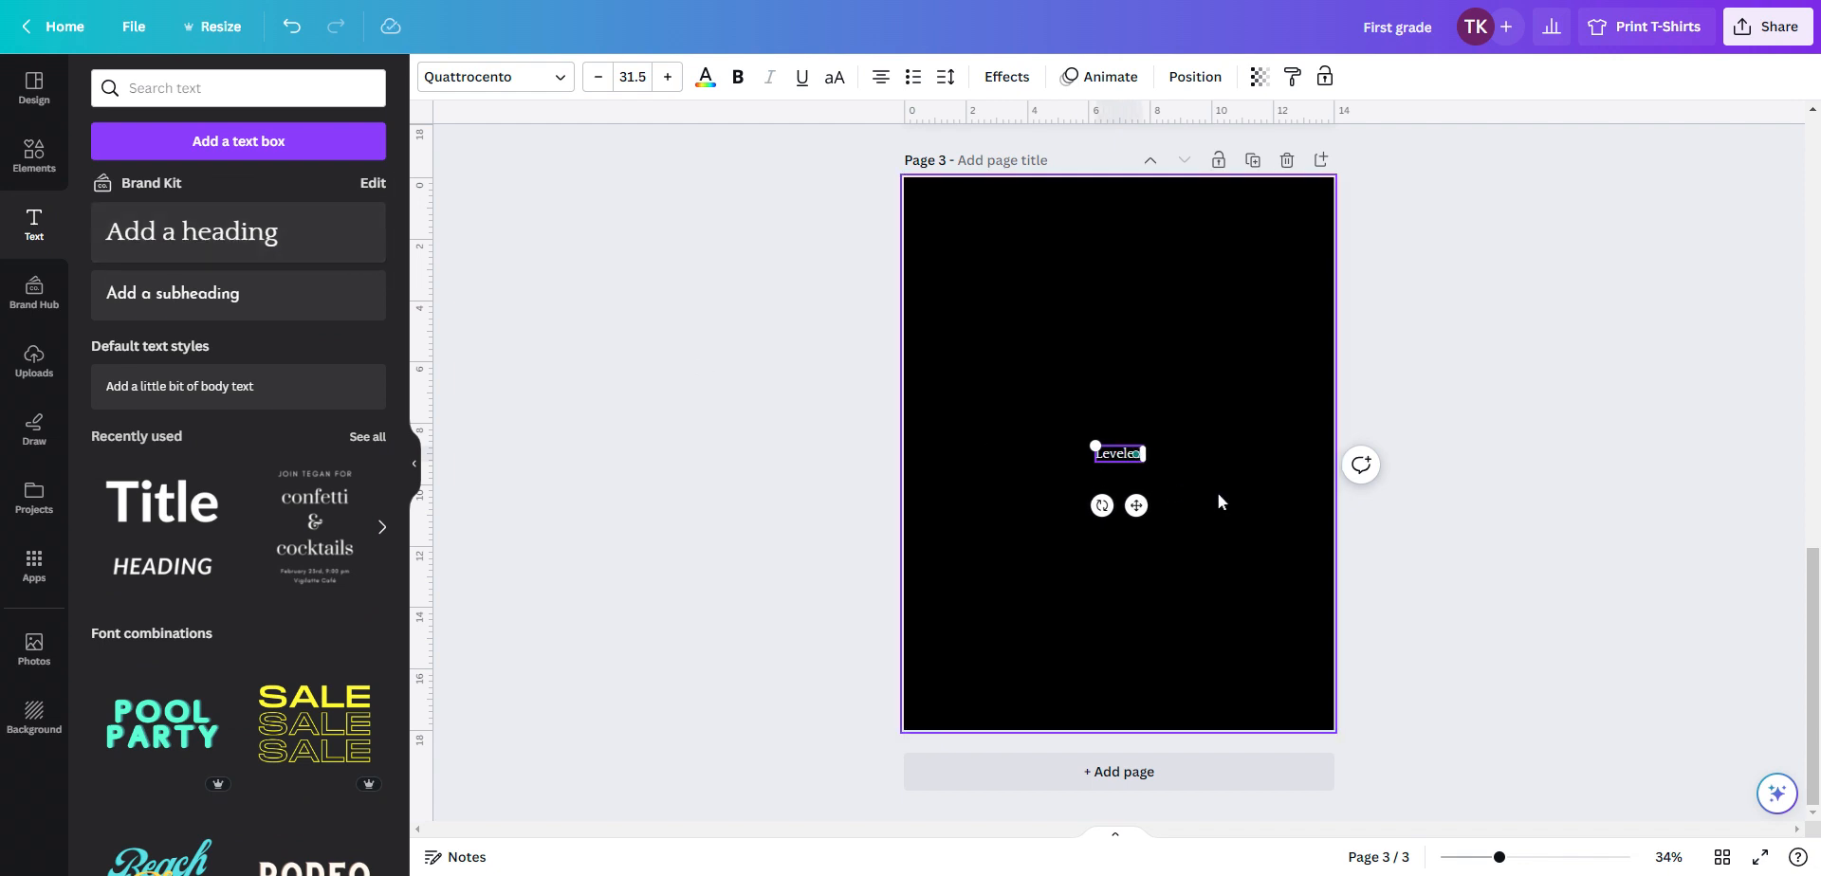
left_click(1088, 451)
left_click(1136, 453)
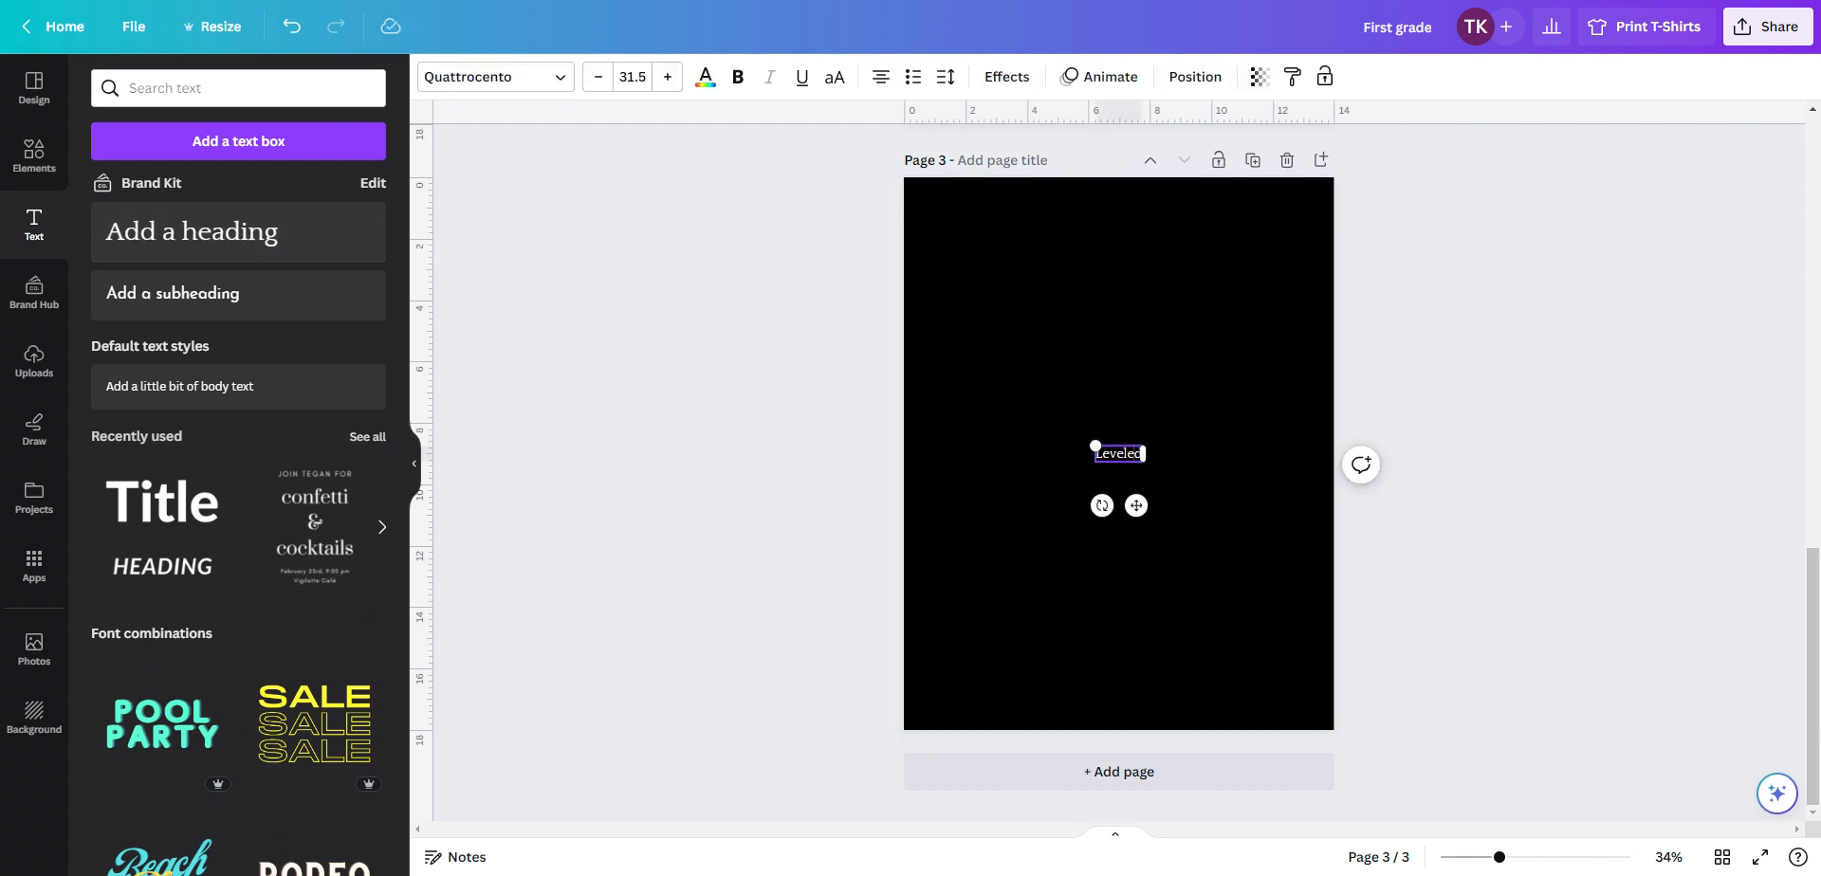
Widen the heading's text box and set the text's font size to 134
left_click_drag(1142, 455, 1223, 453)
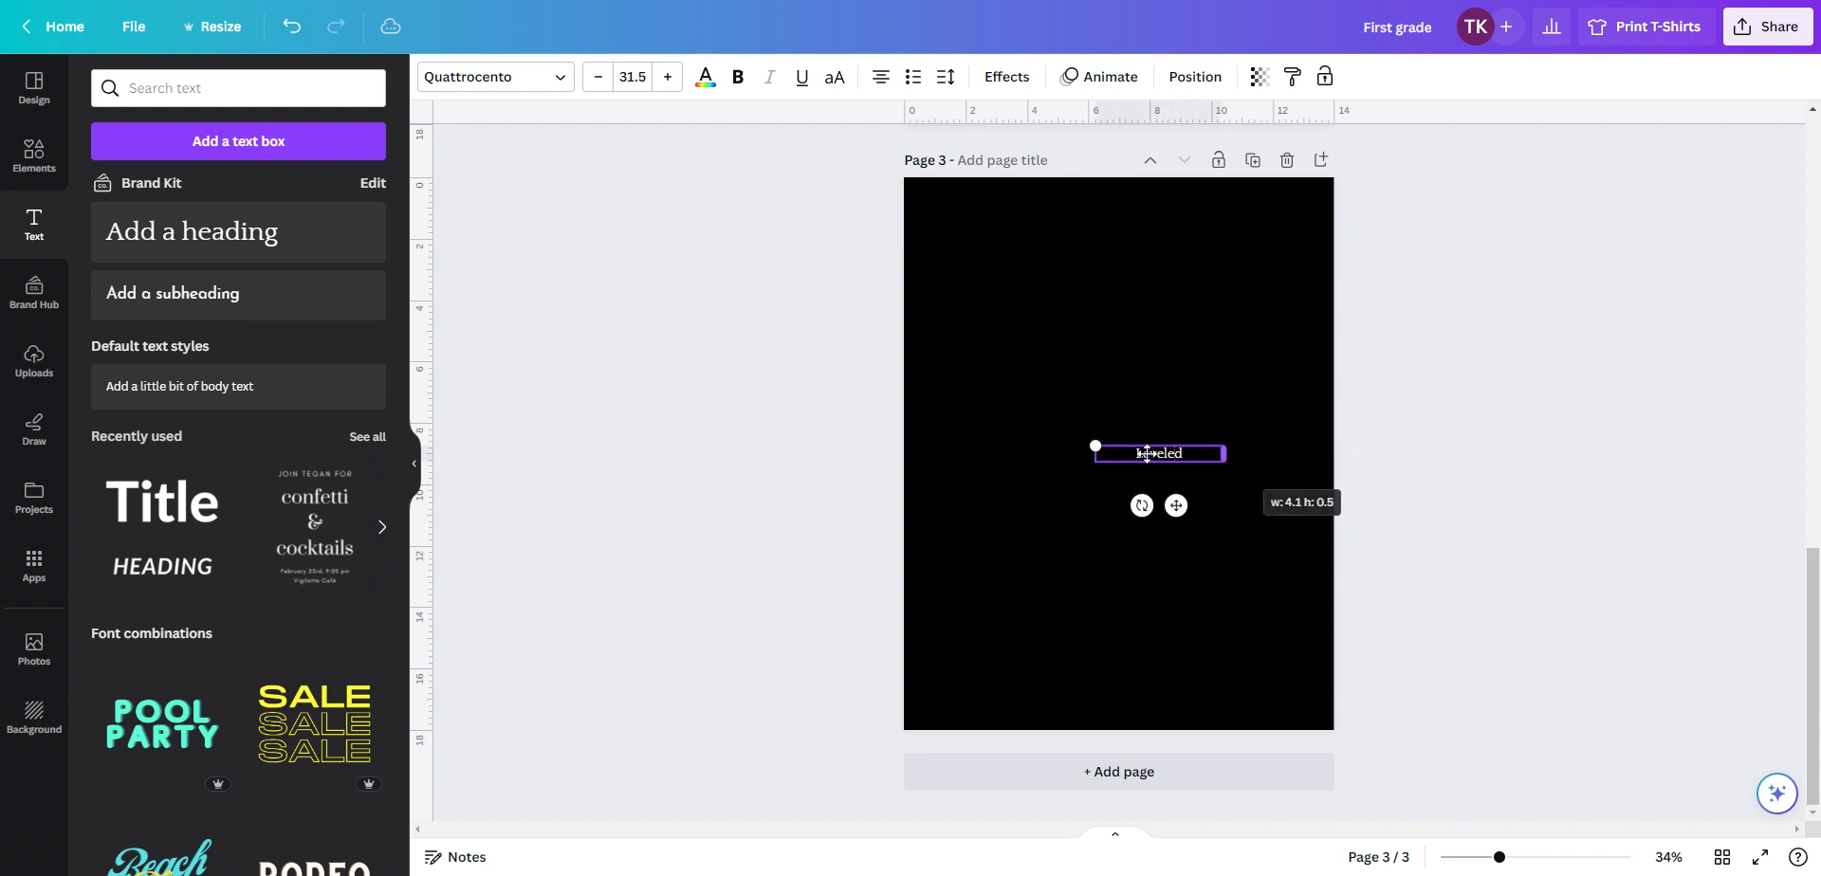
double_click(1176, 454)
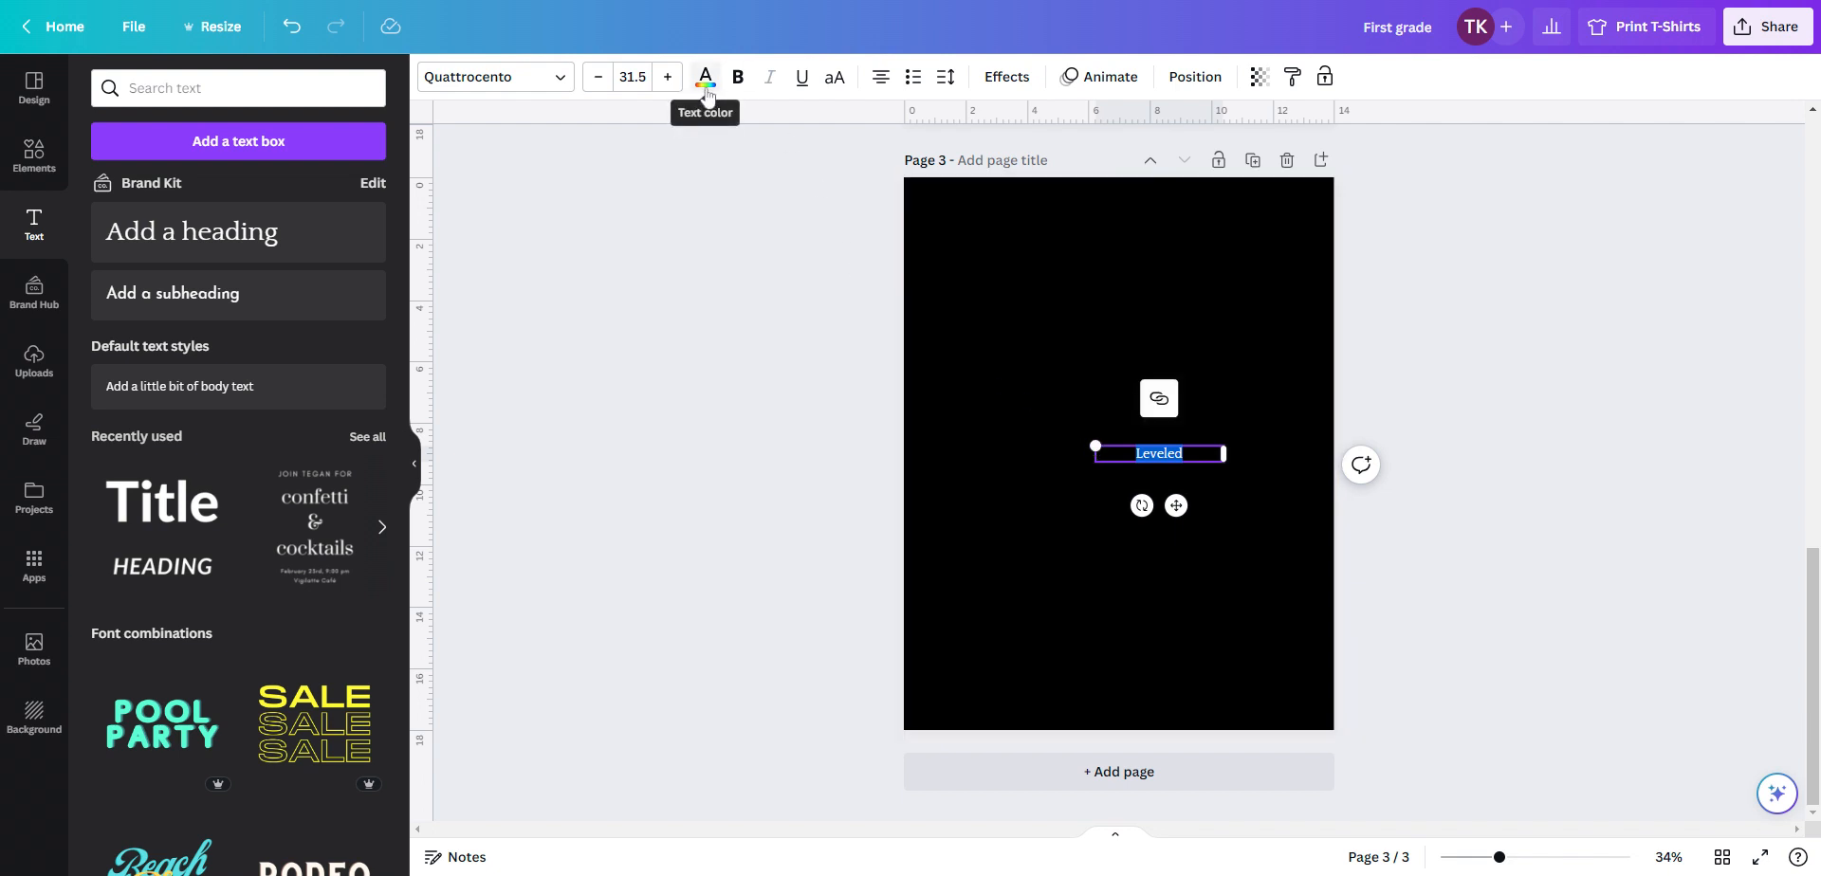
left_click(662, 81)
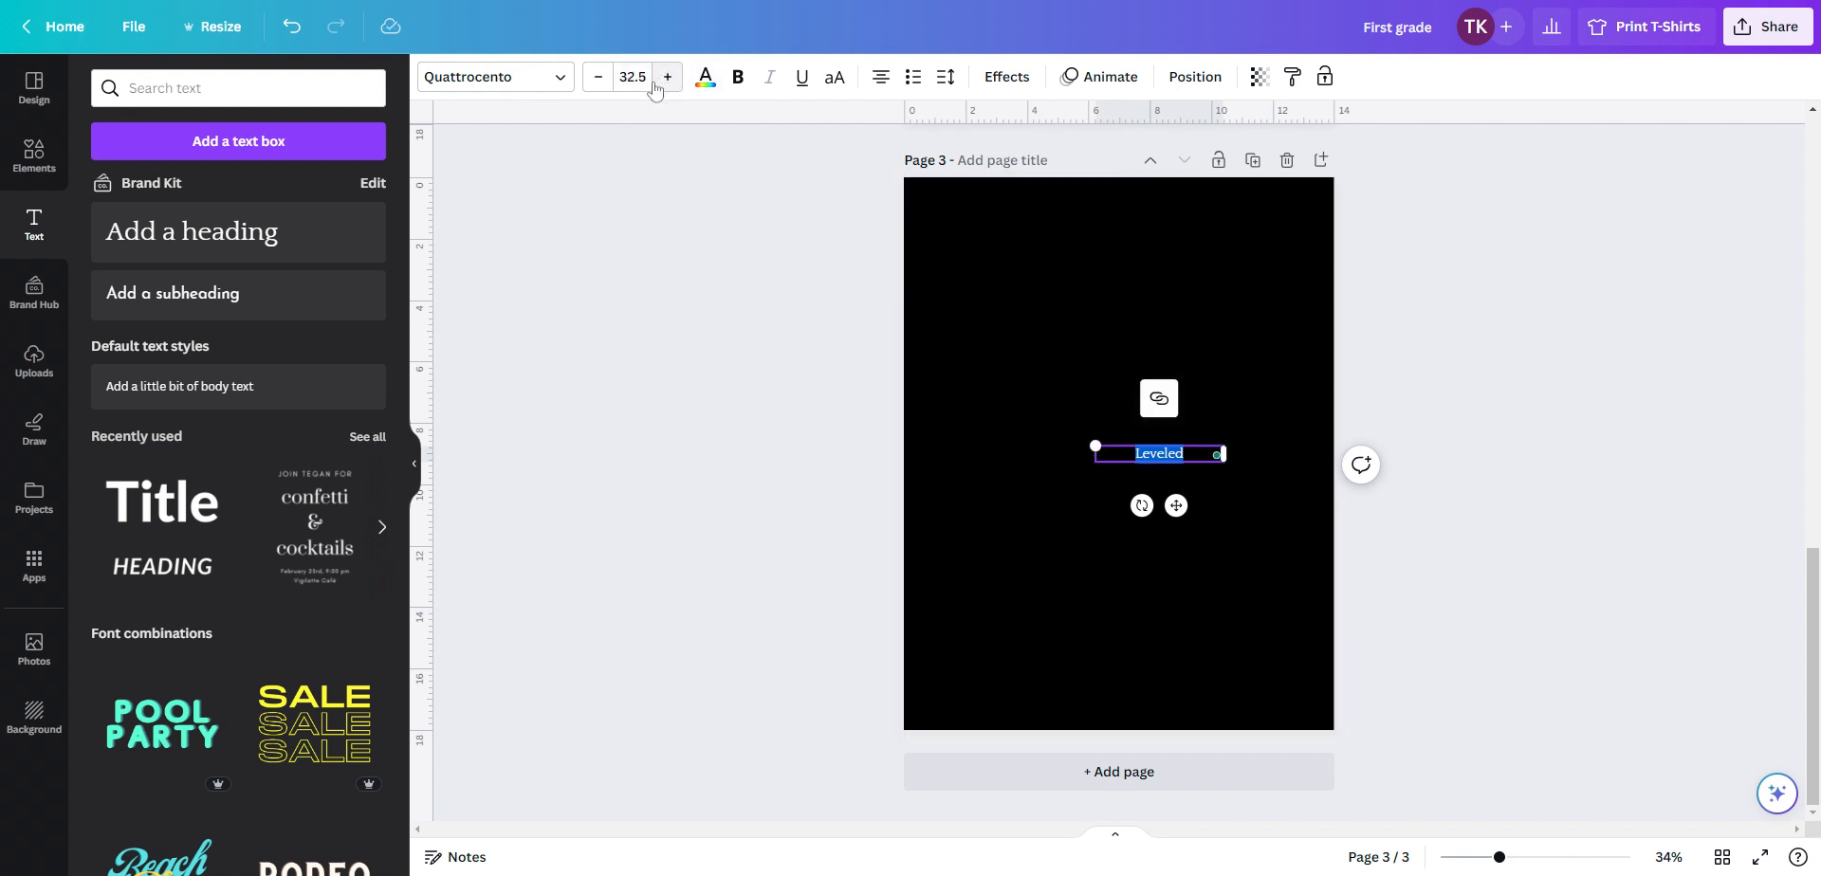
left_click(633, 77)
type("1.51")
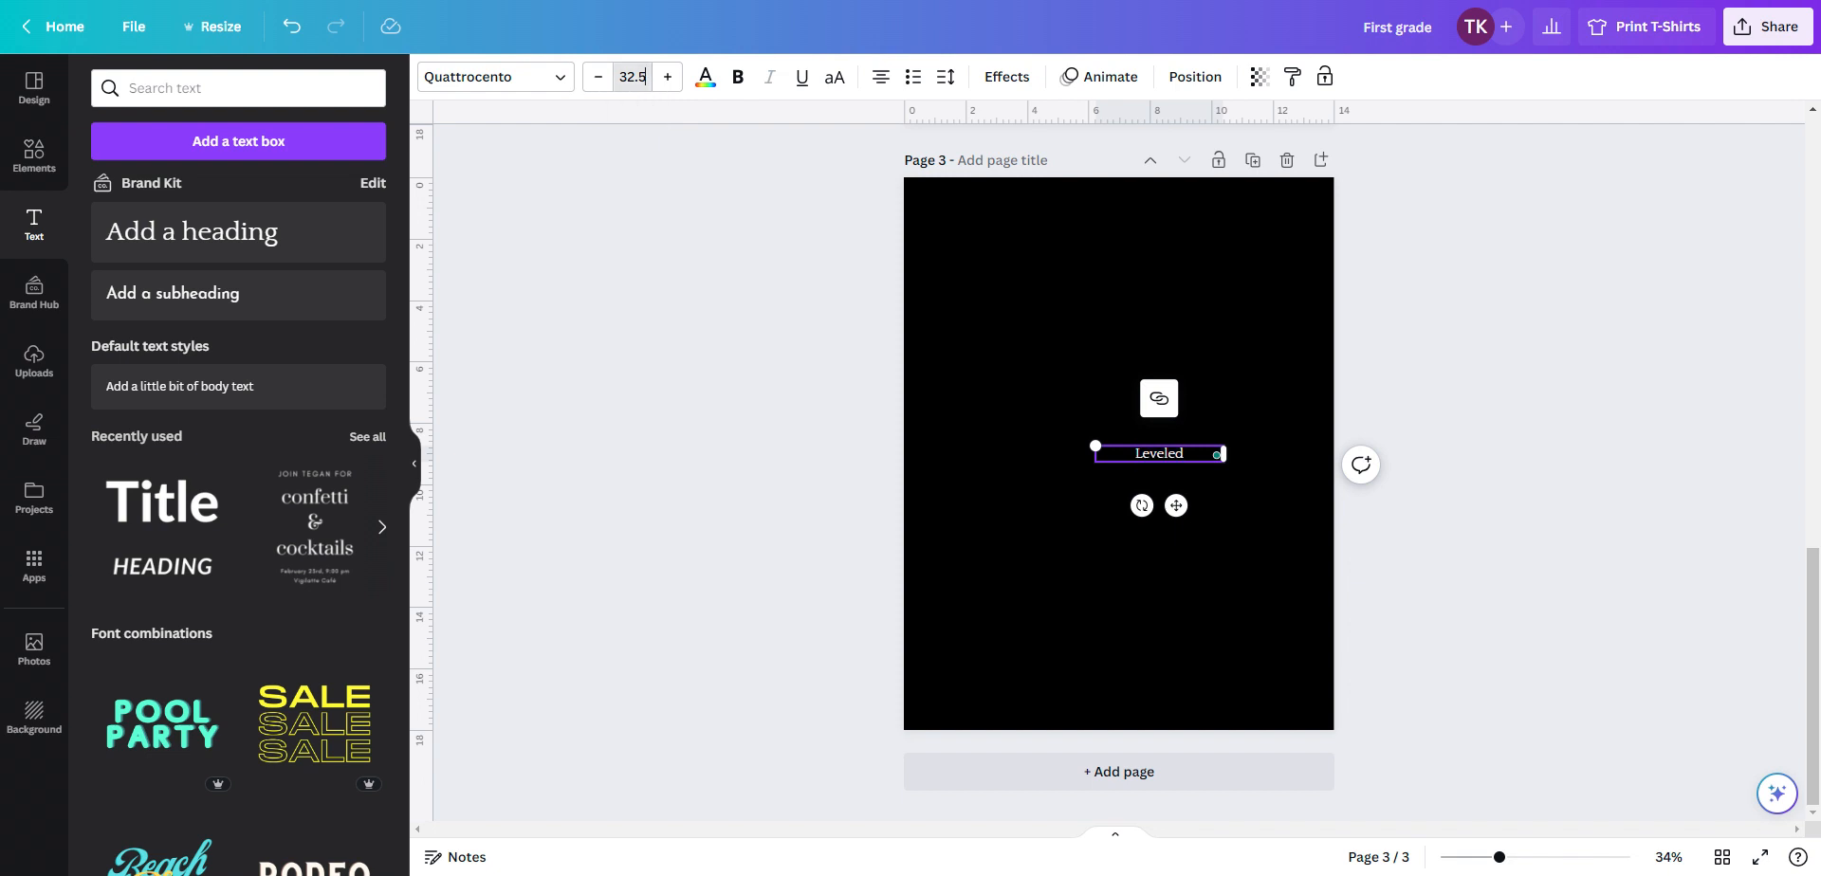
type("20")
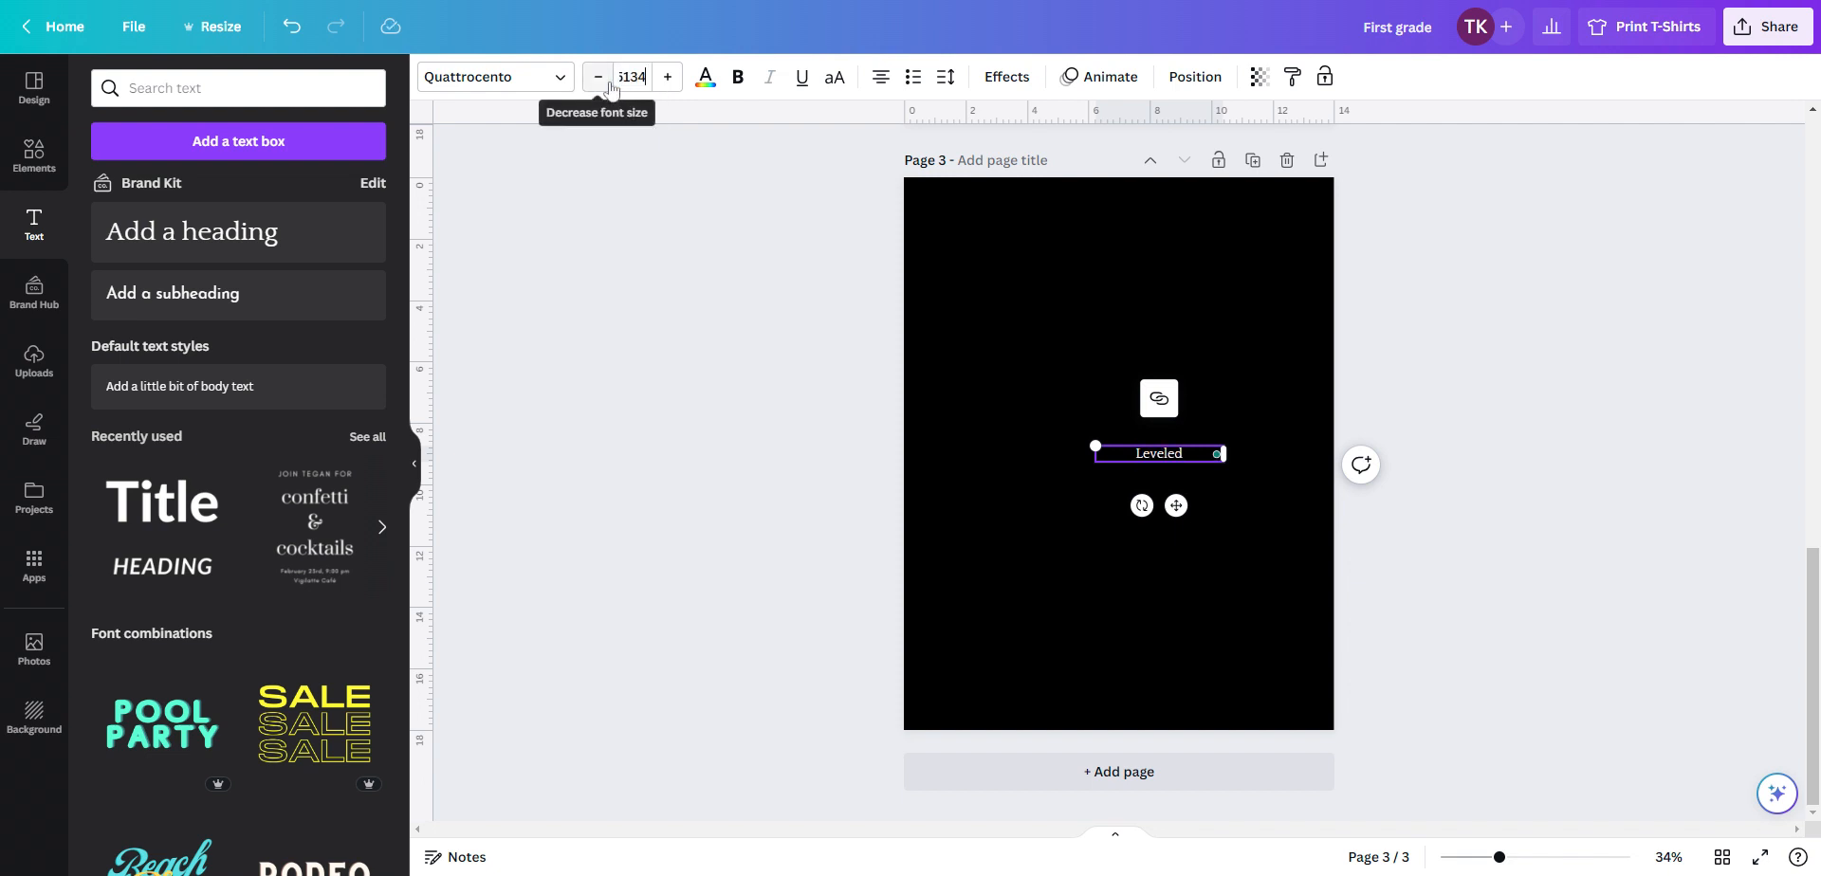
key("Return")
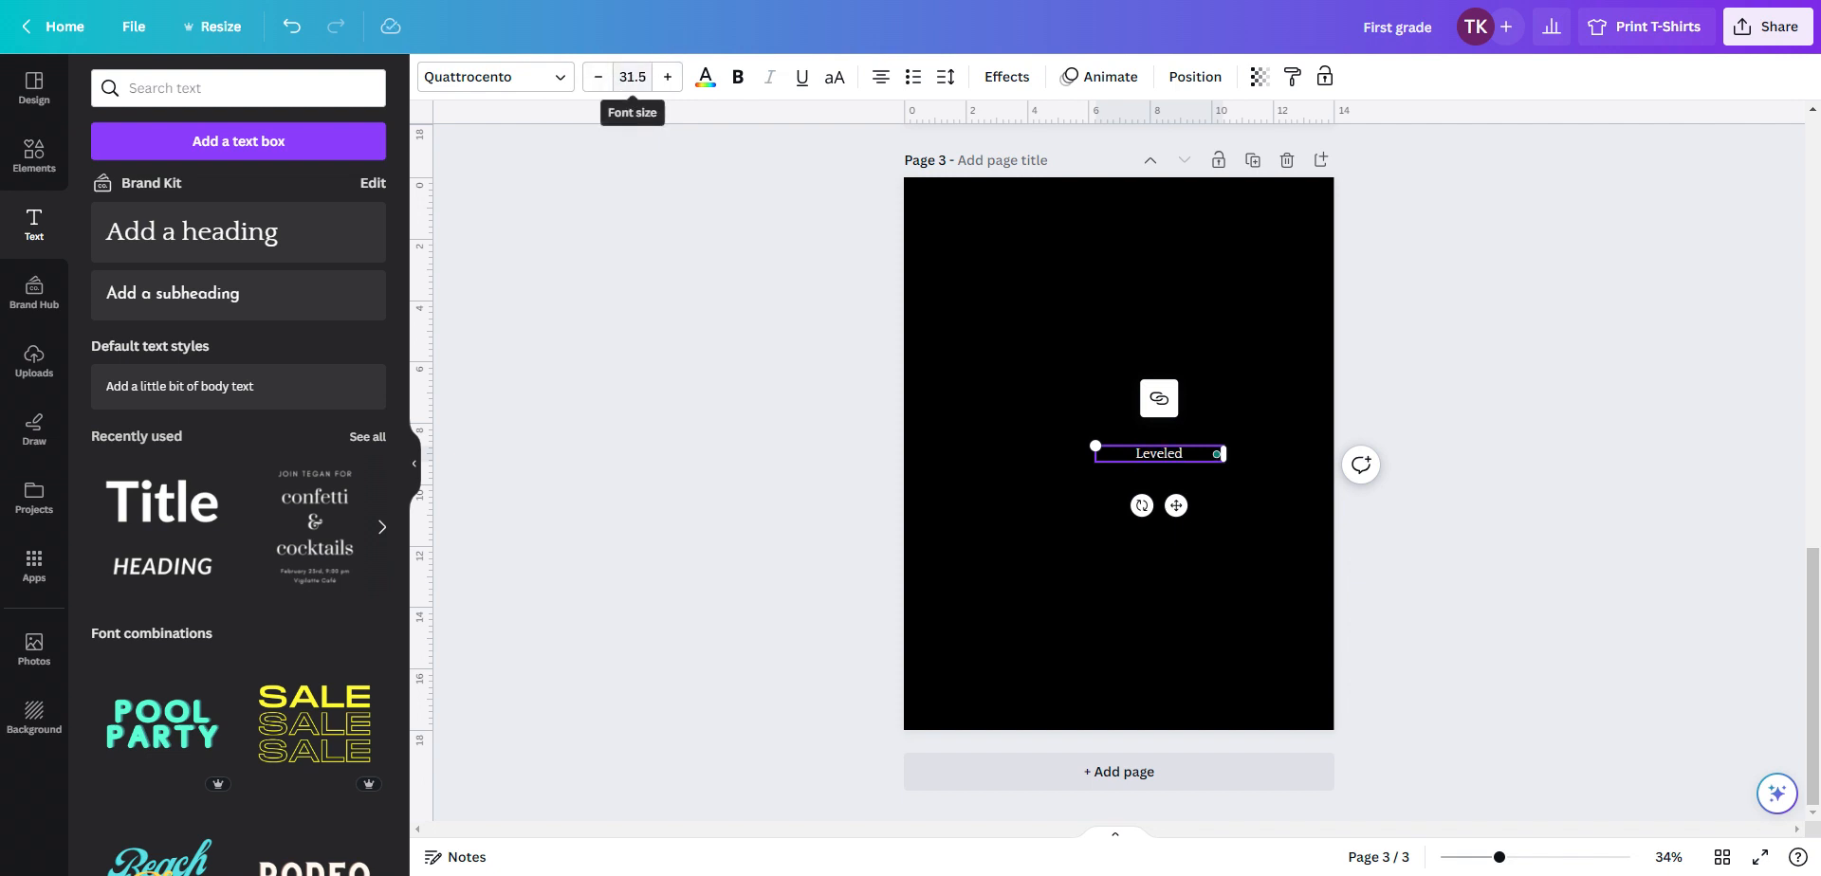
left_click(633, 76)
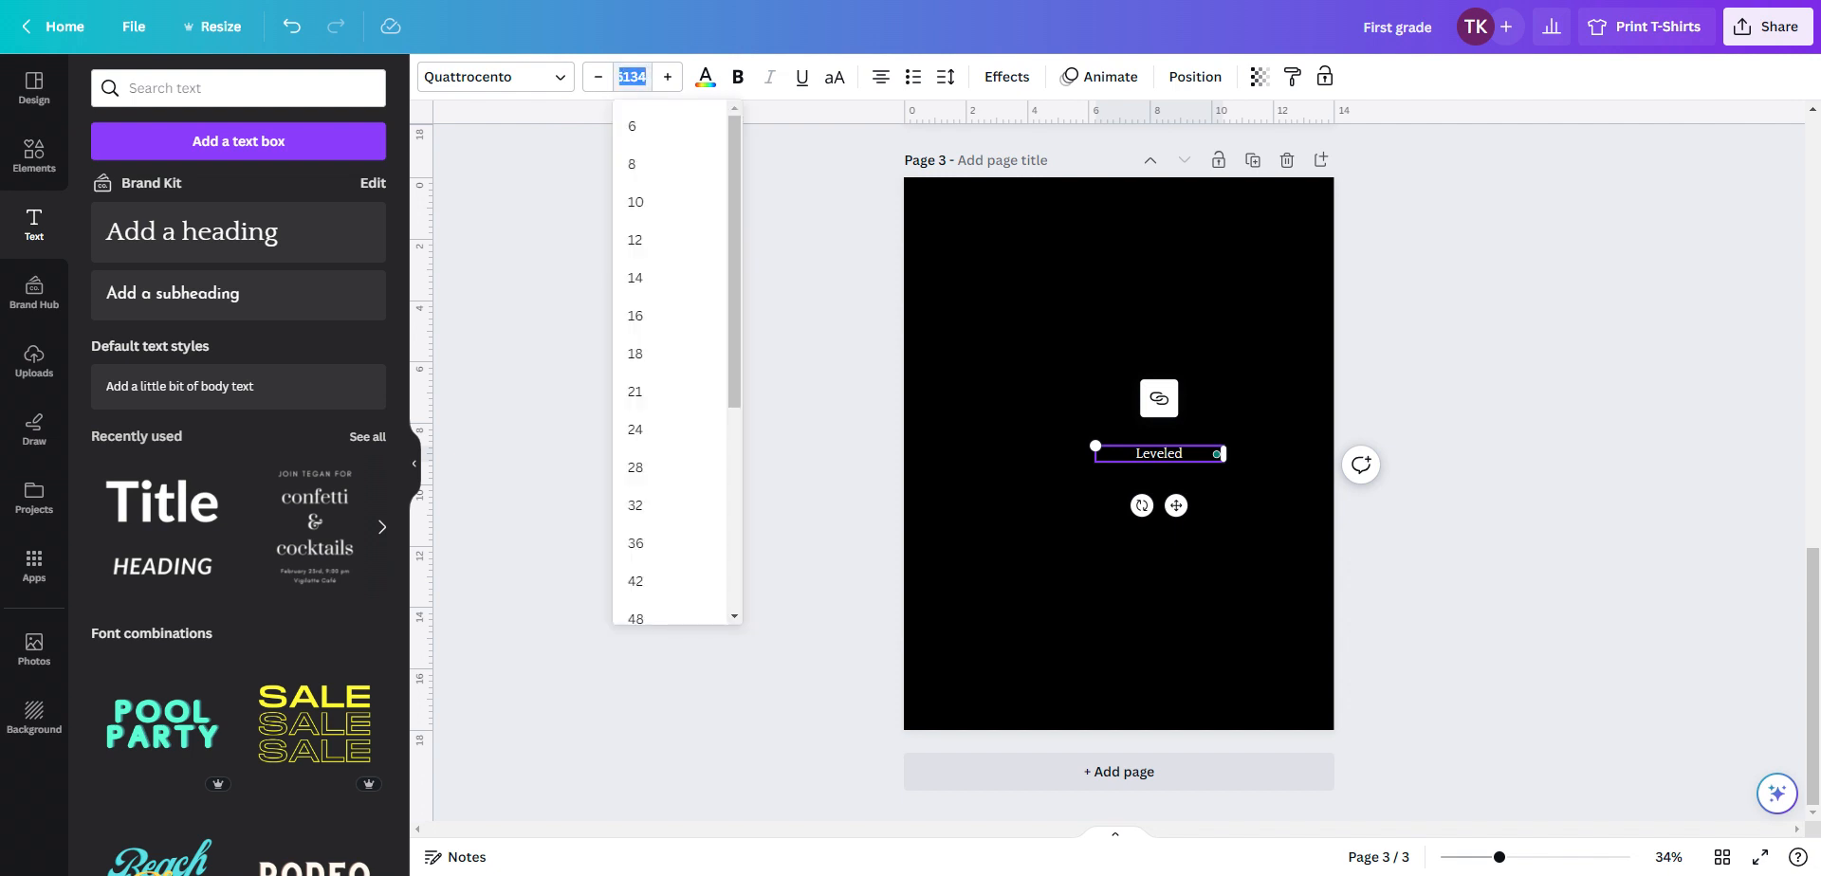
type("134")
key("Return")
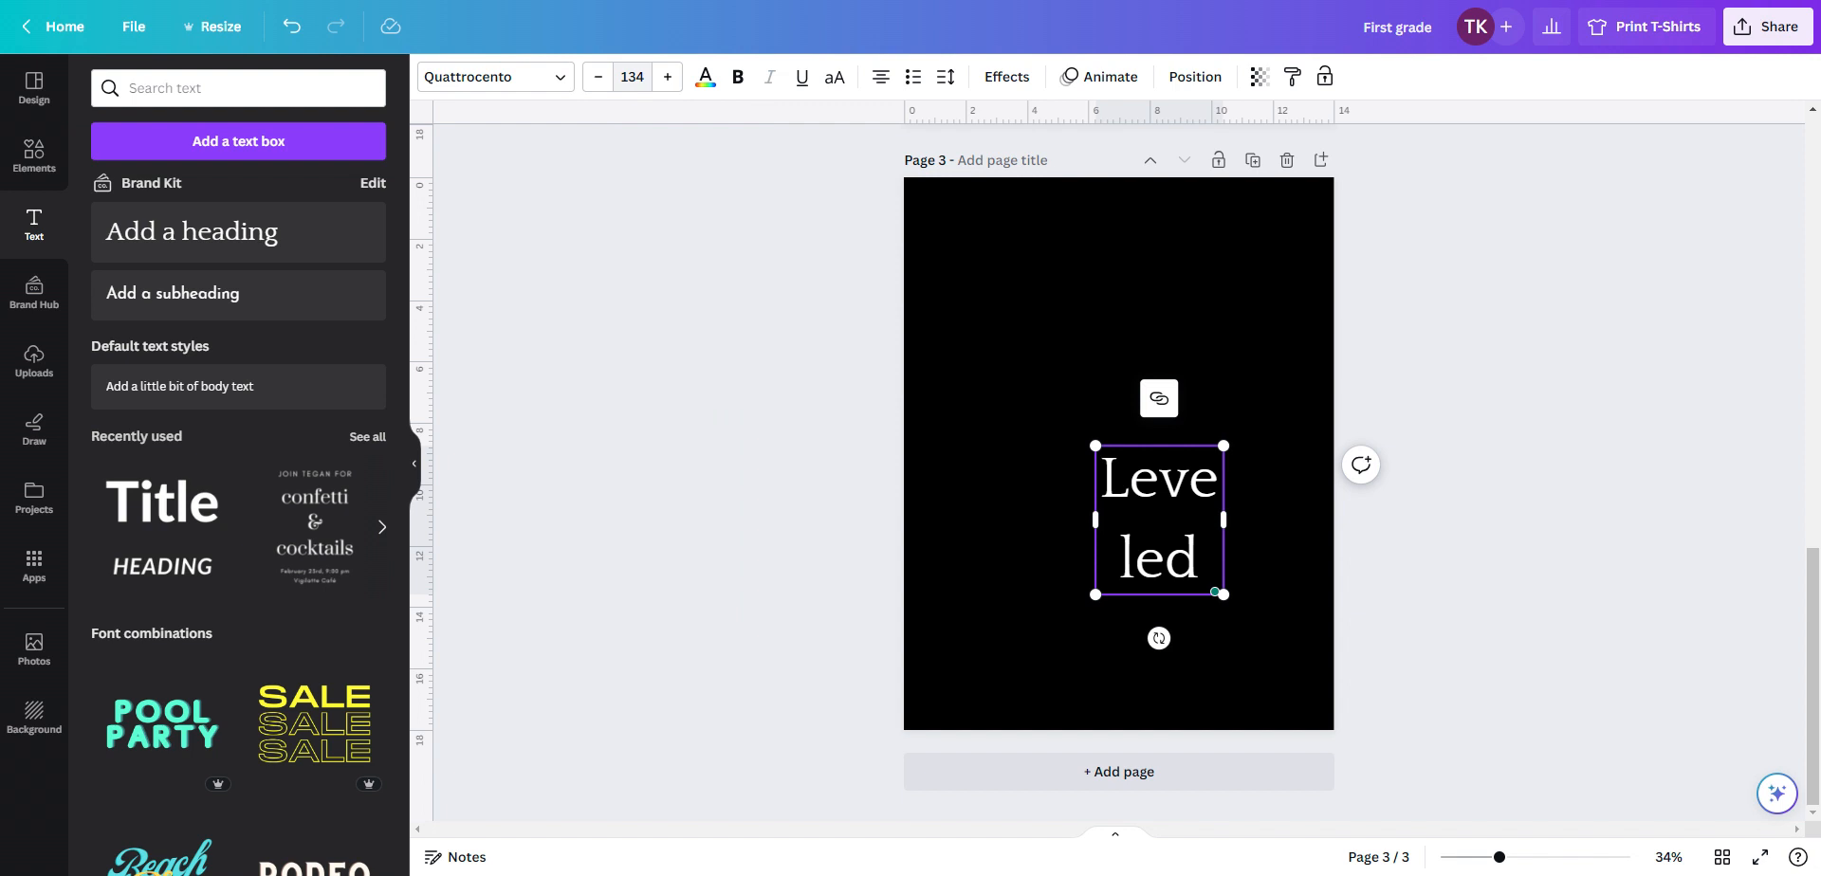
Select all the heading text and change its font to Super Mario 256 by searching for mario
left_click(1103, 485)
left_click_drag(1103, 484, 1198, 565)
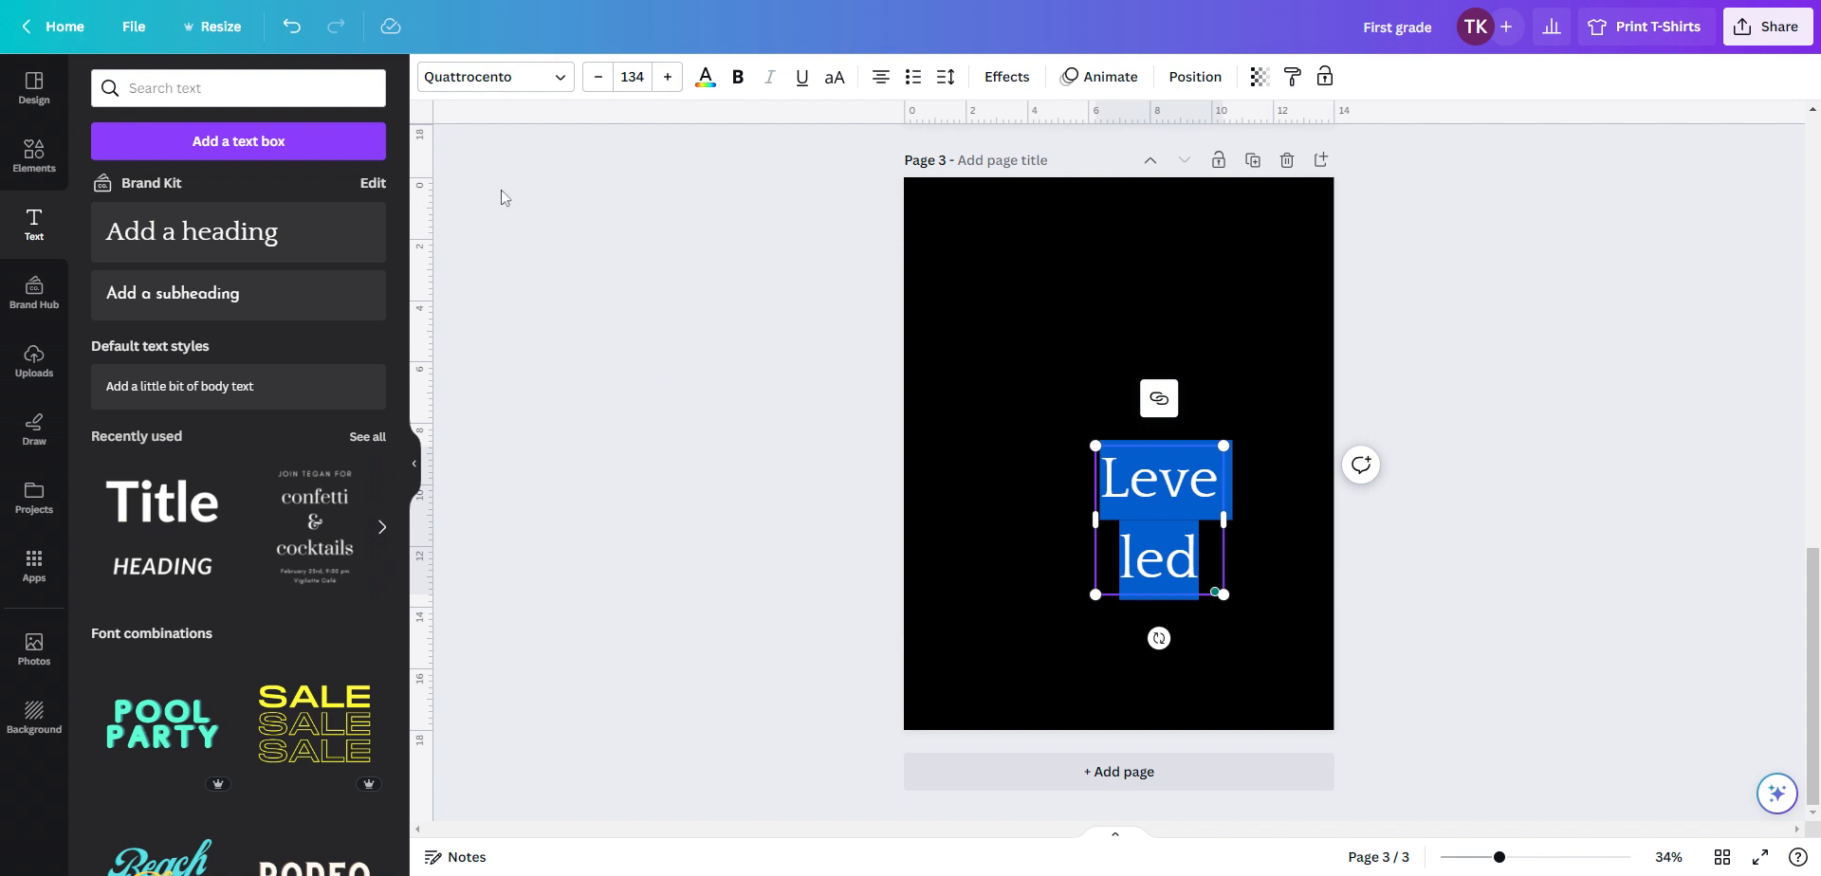
left_click(564, 87)
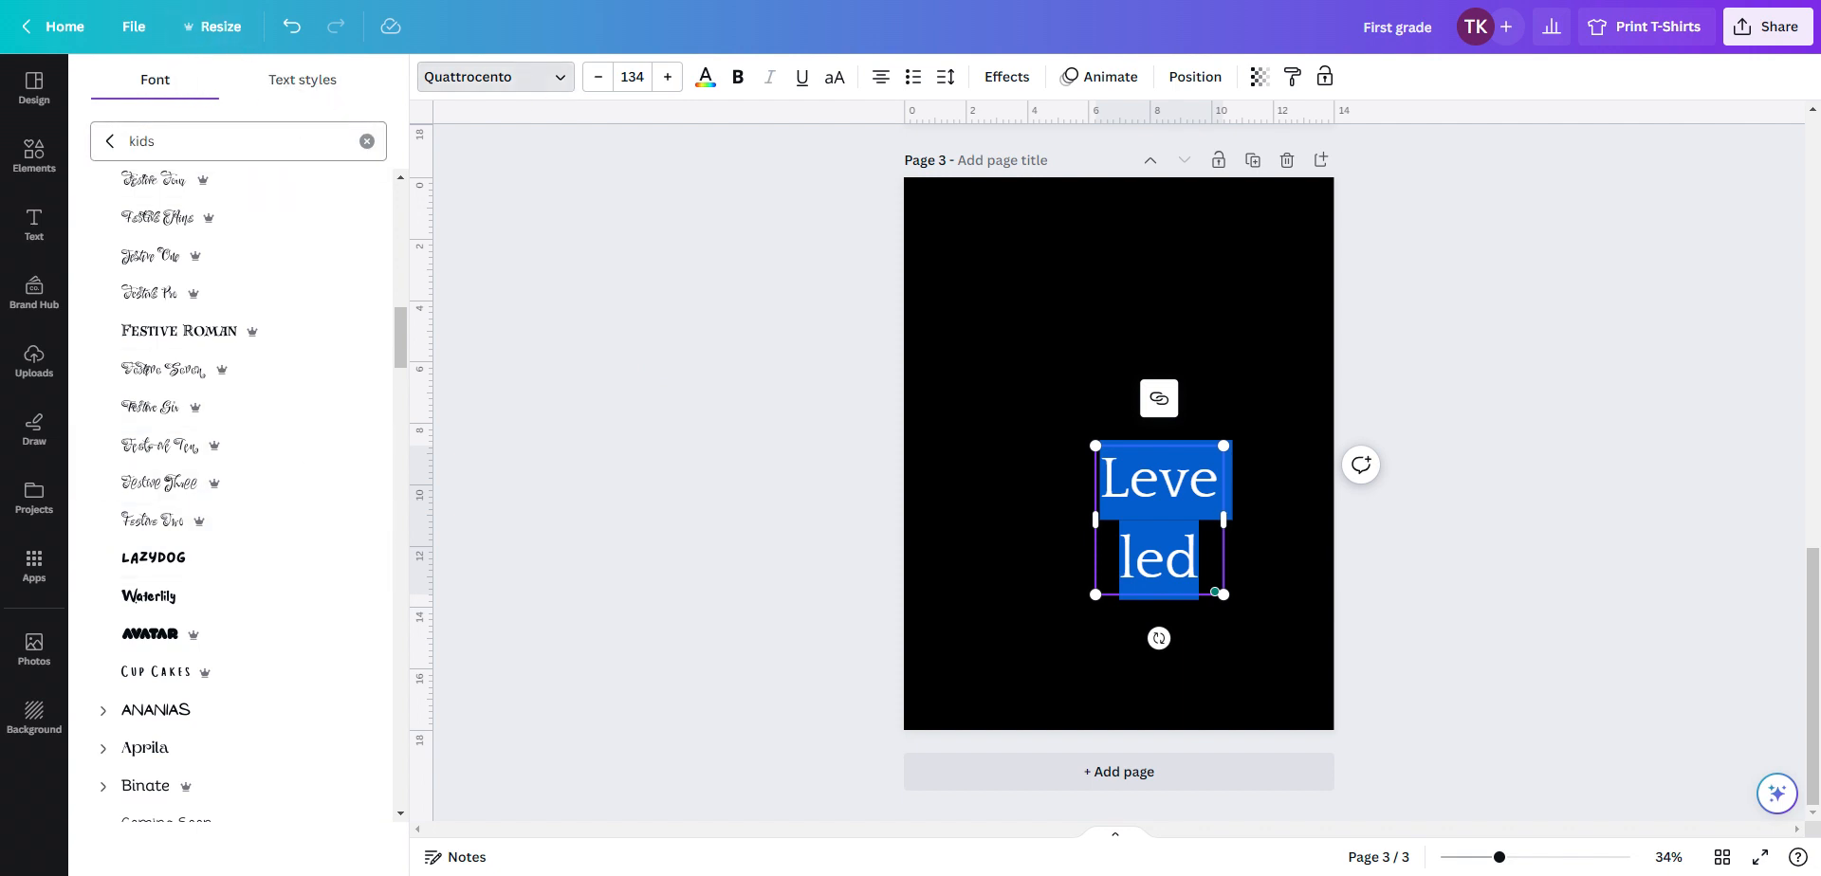
left_click(111, 141)
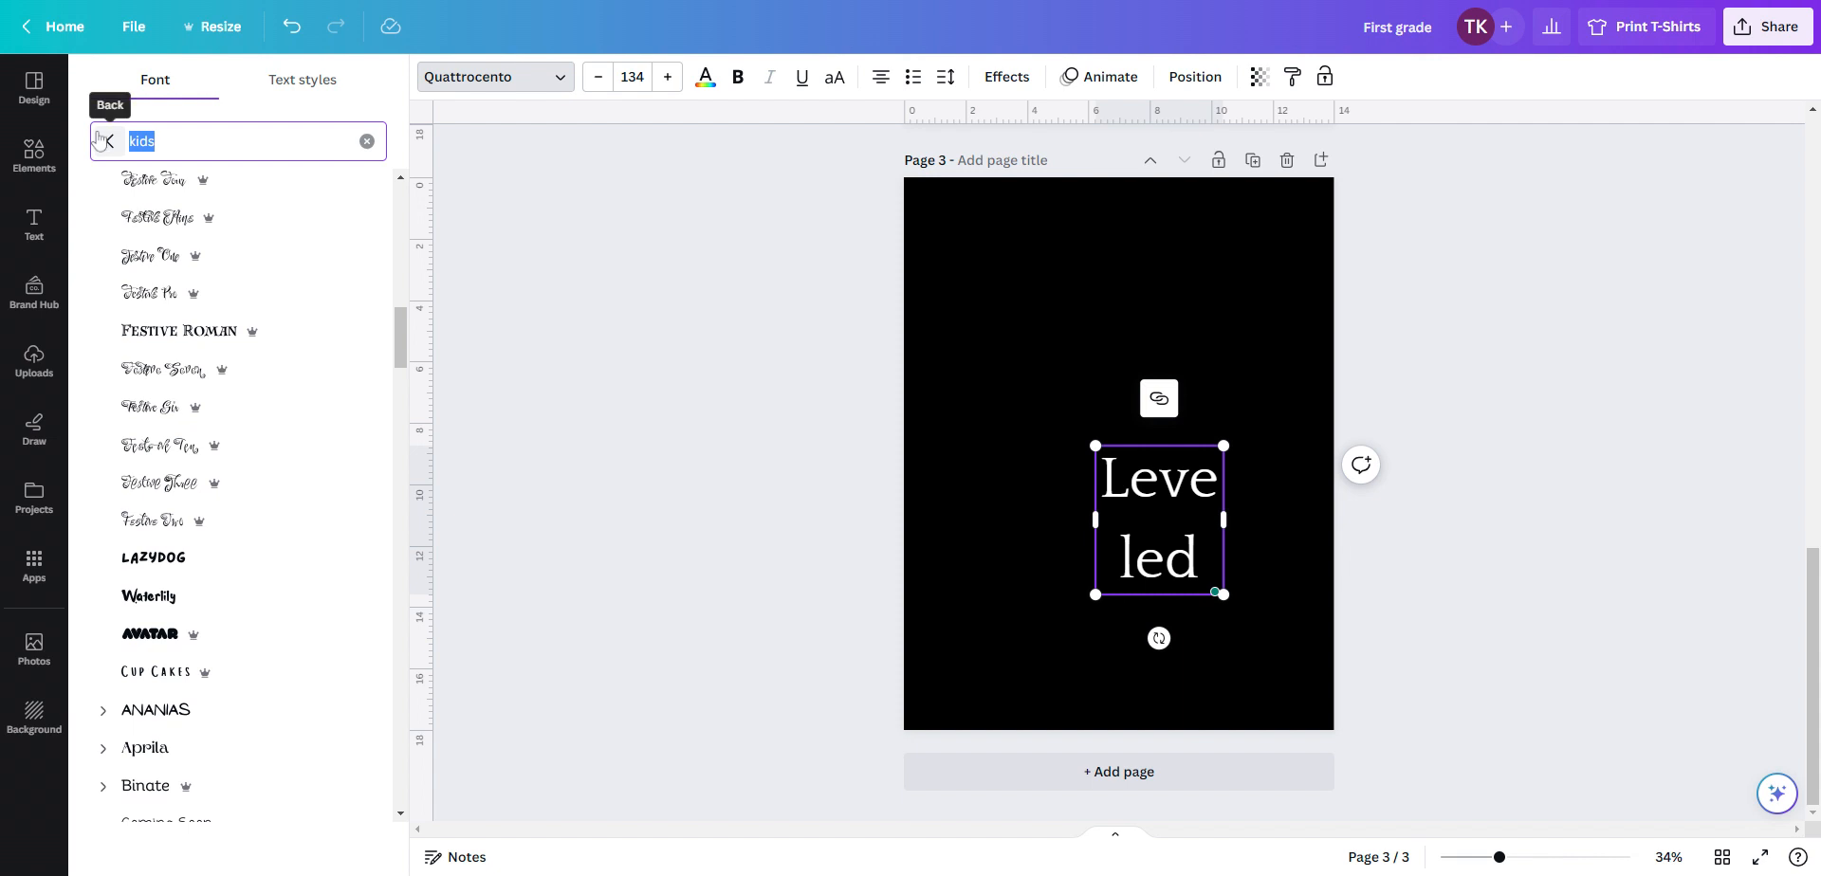
type("mario")
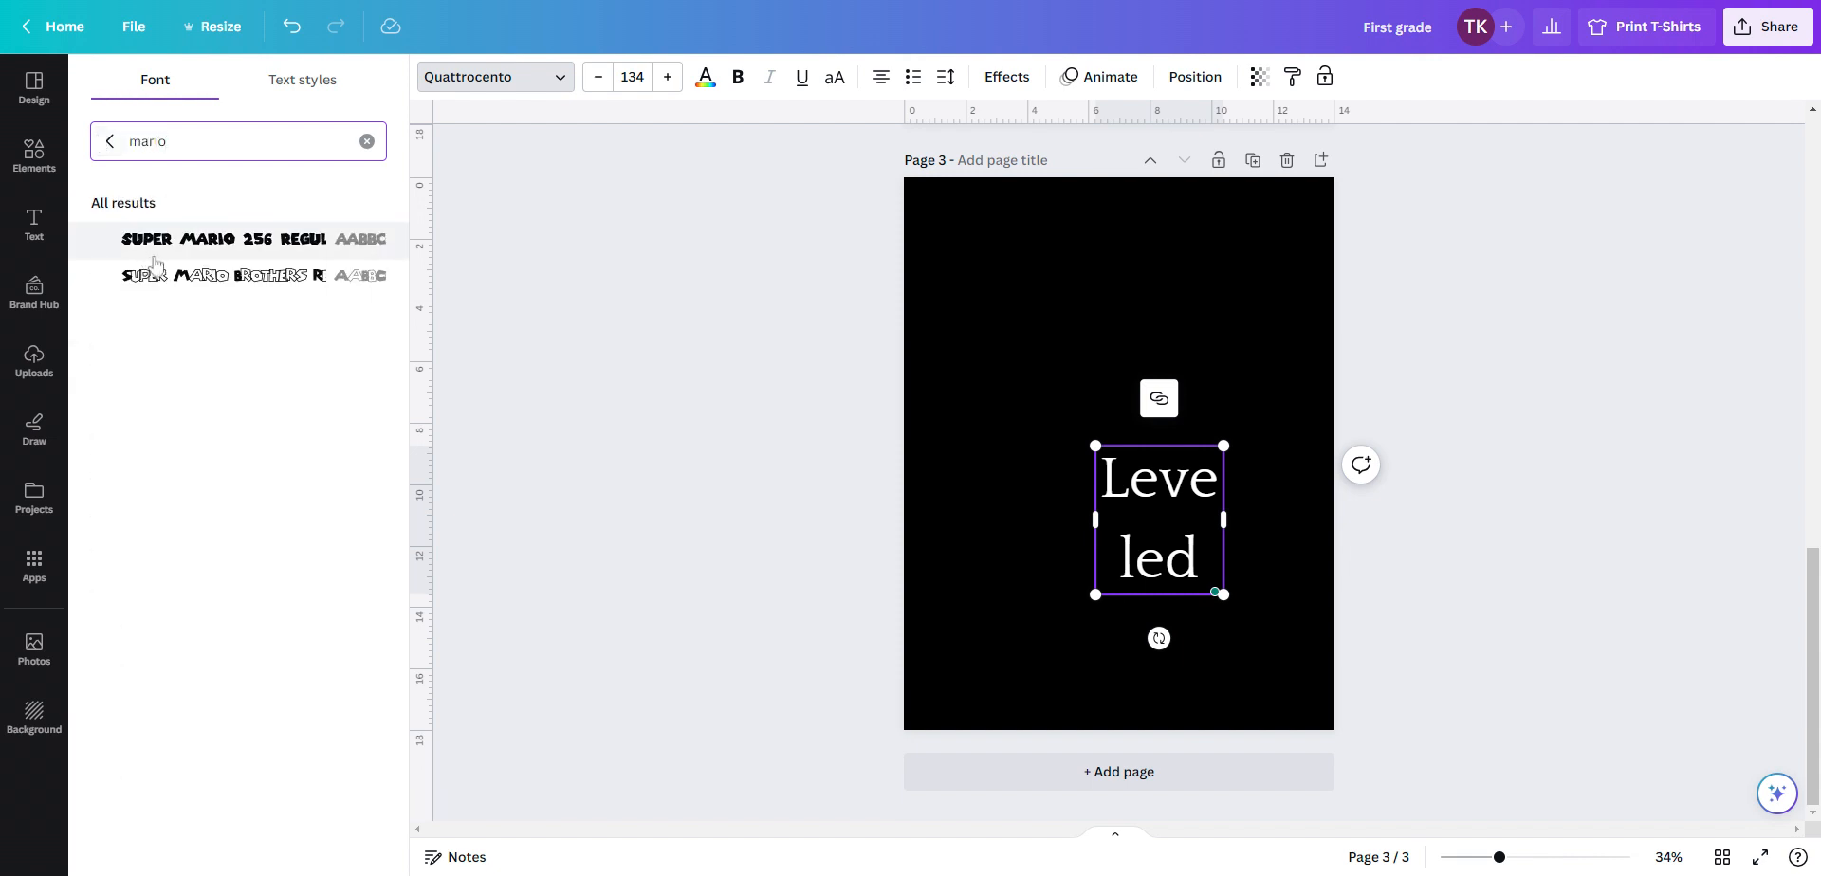
left_click(224, 238)
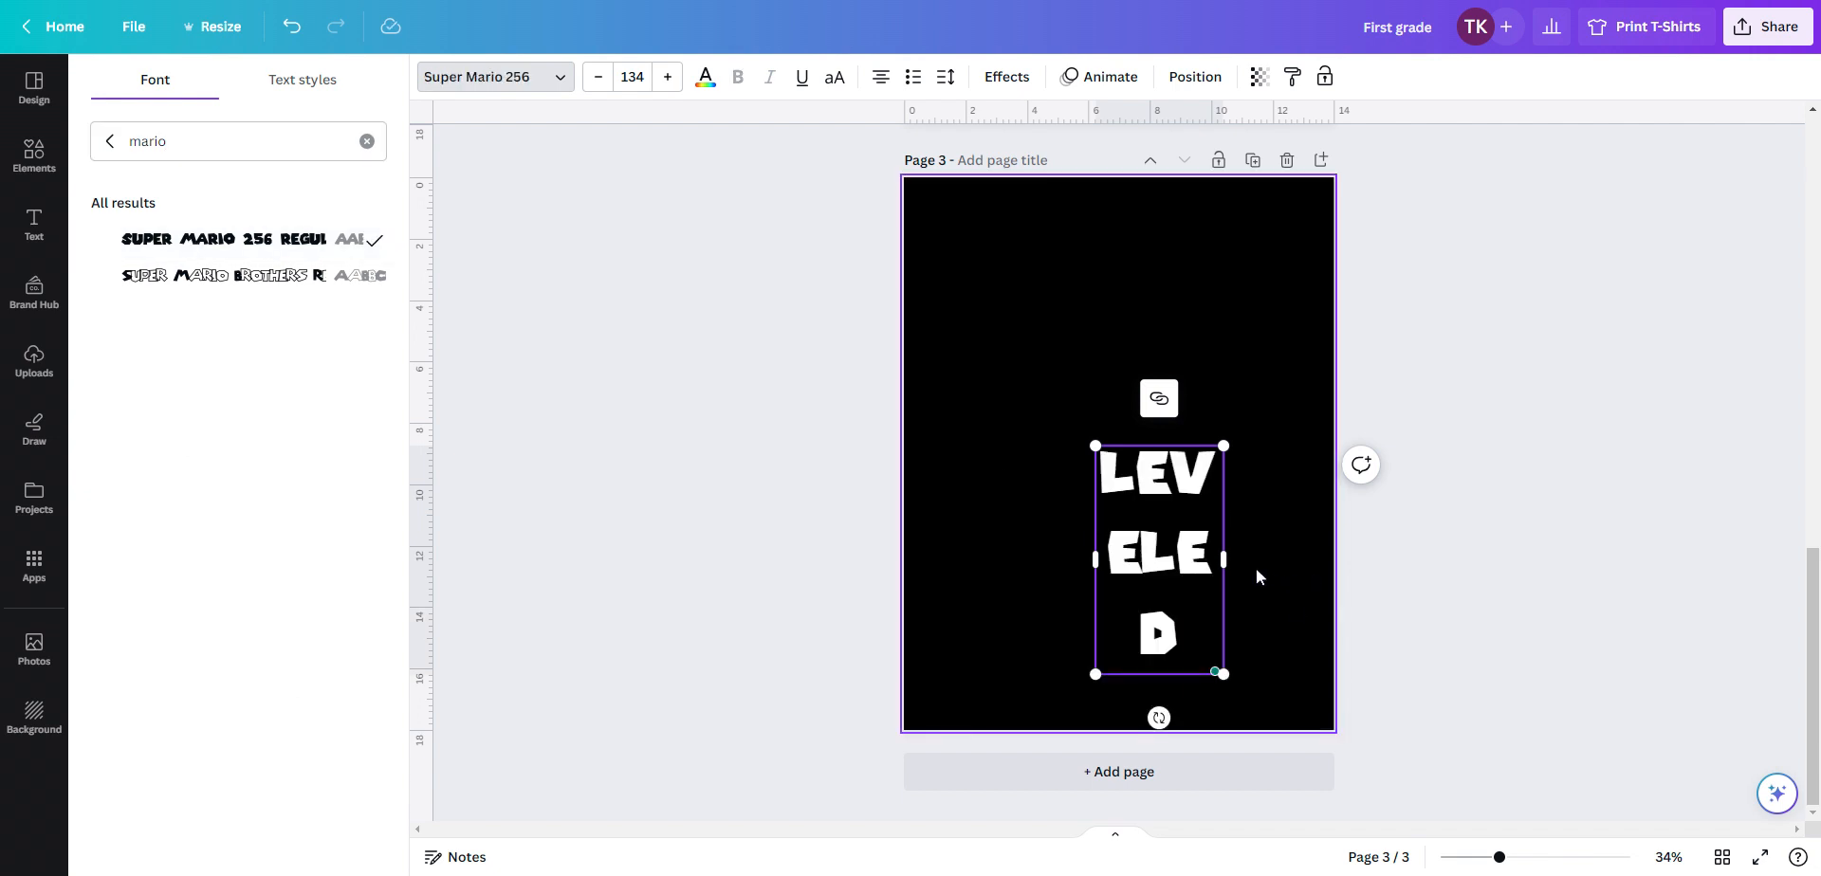
Widen the text box so LEVELED fits on one line and move the heading near the top of the page
left_click_drag(1223, 559, 1360, 547)
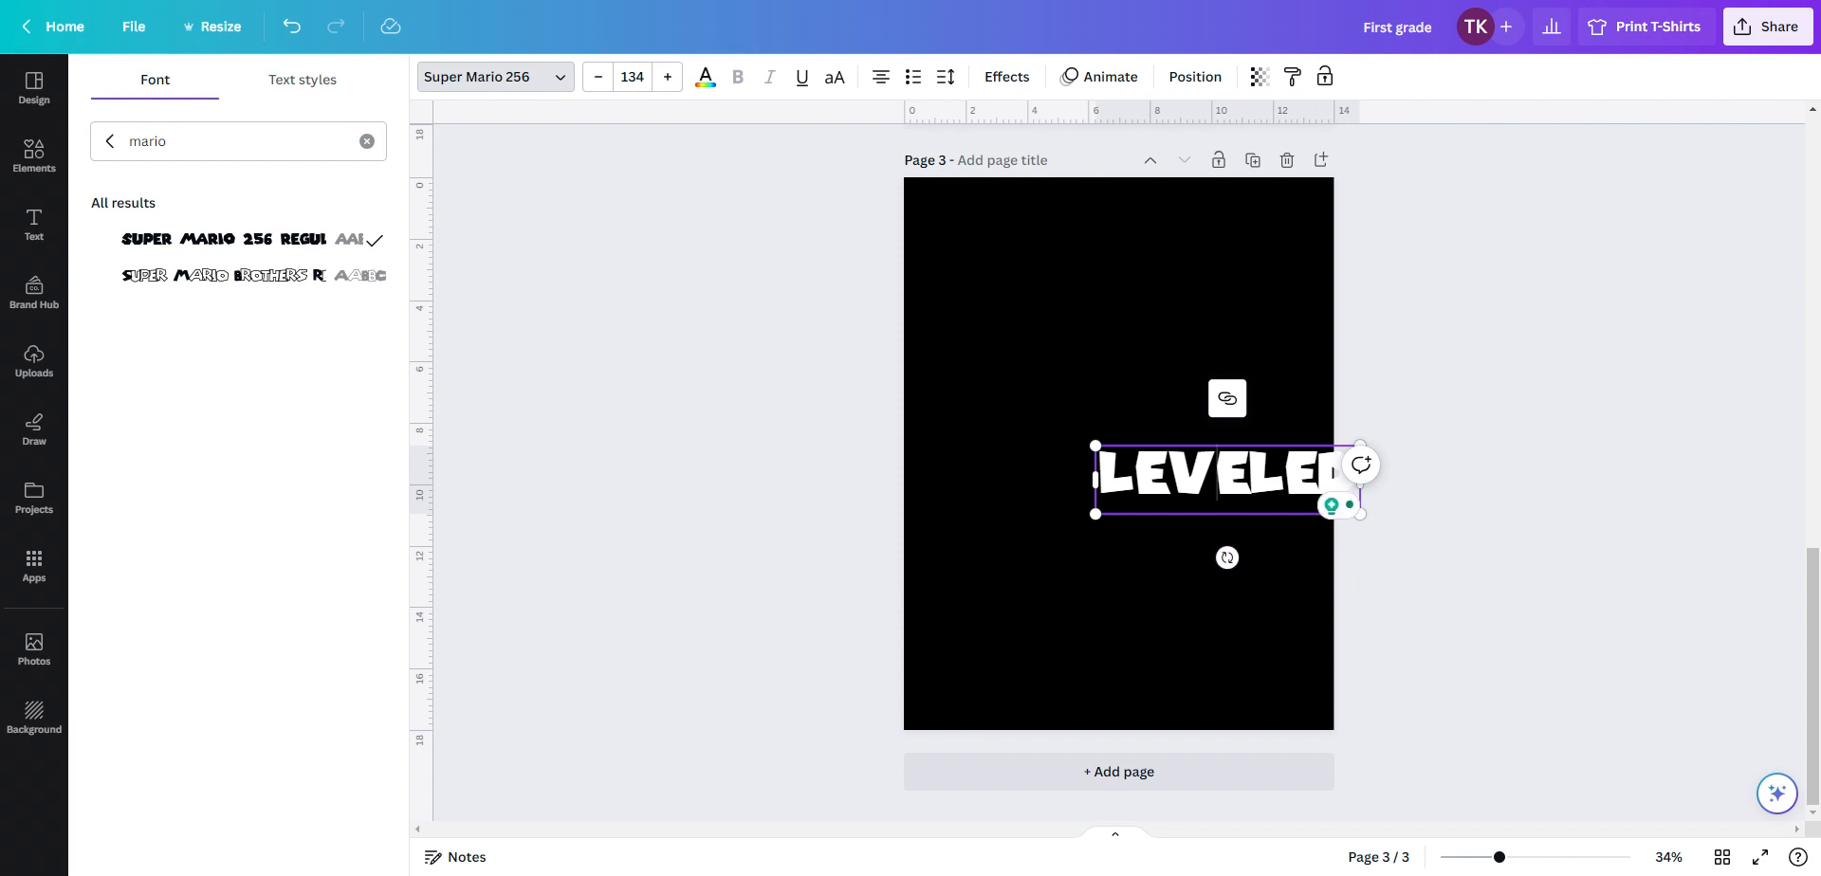
left_click(1255, 664)
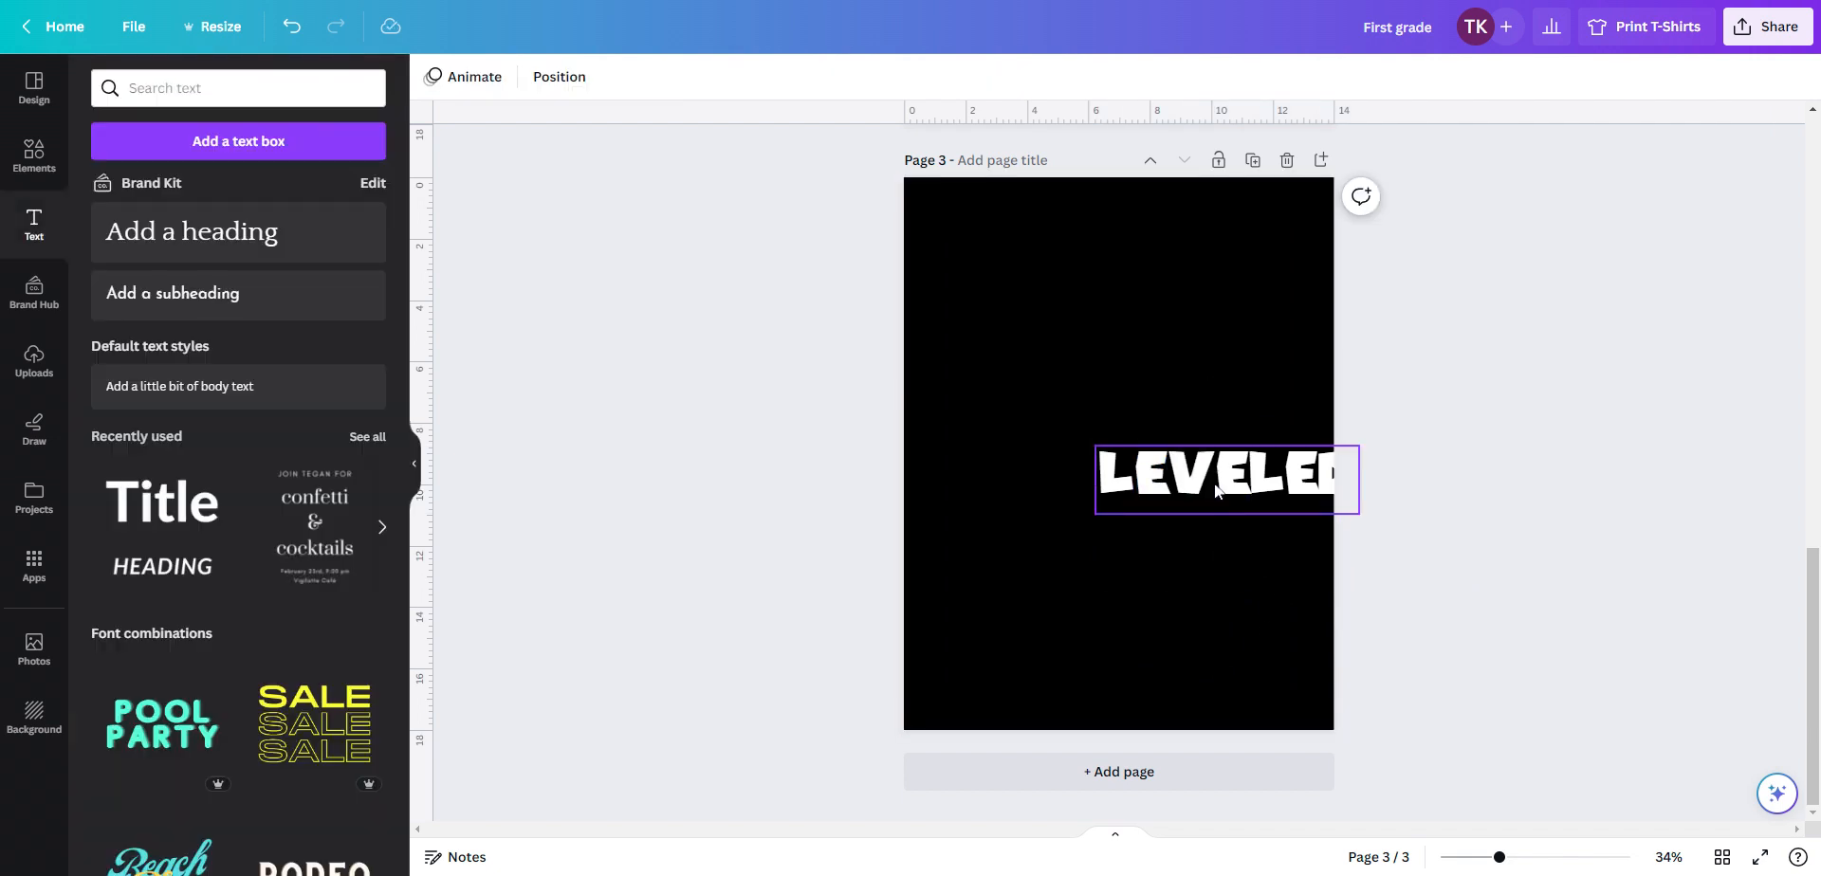
left_click_drag(1211, 483, 1102, 349)
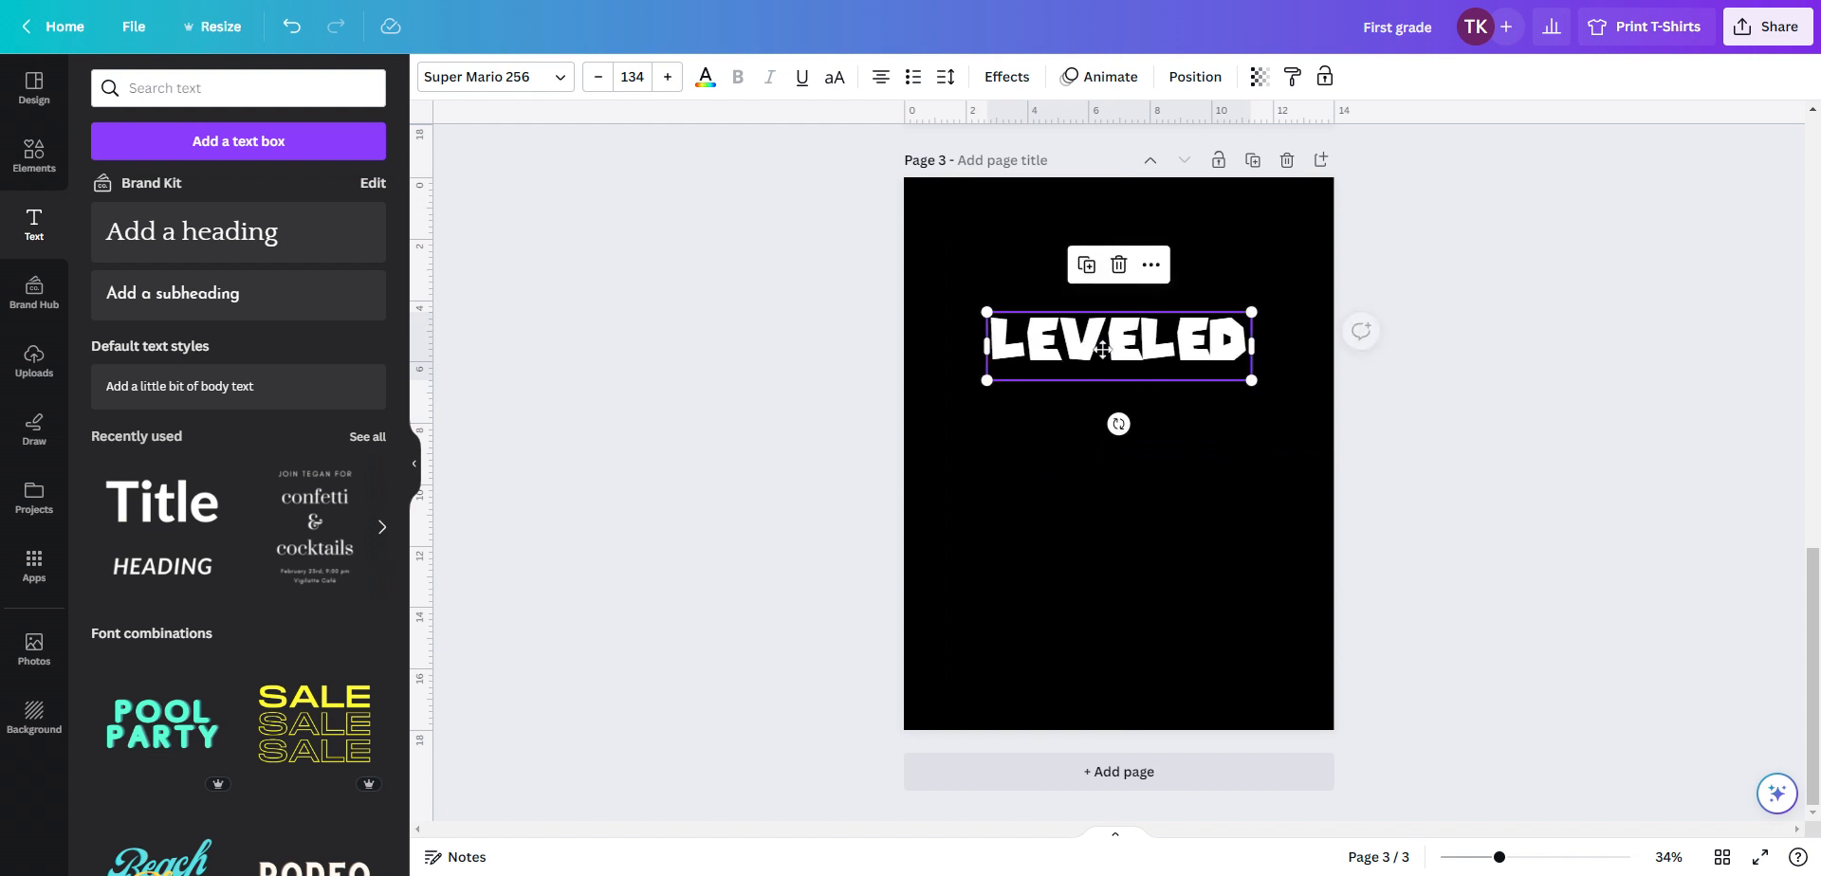
Set the heading's letter spacing to 73 and widen the text box so the word stays on one line
left_click(945, 81)
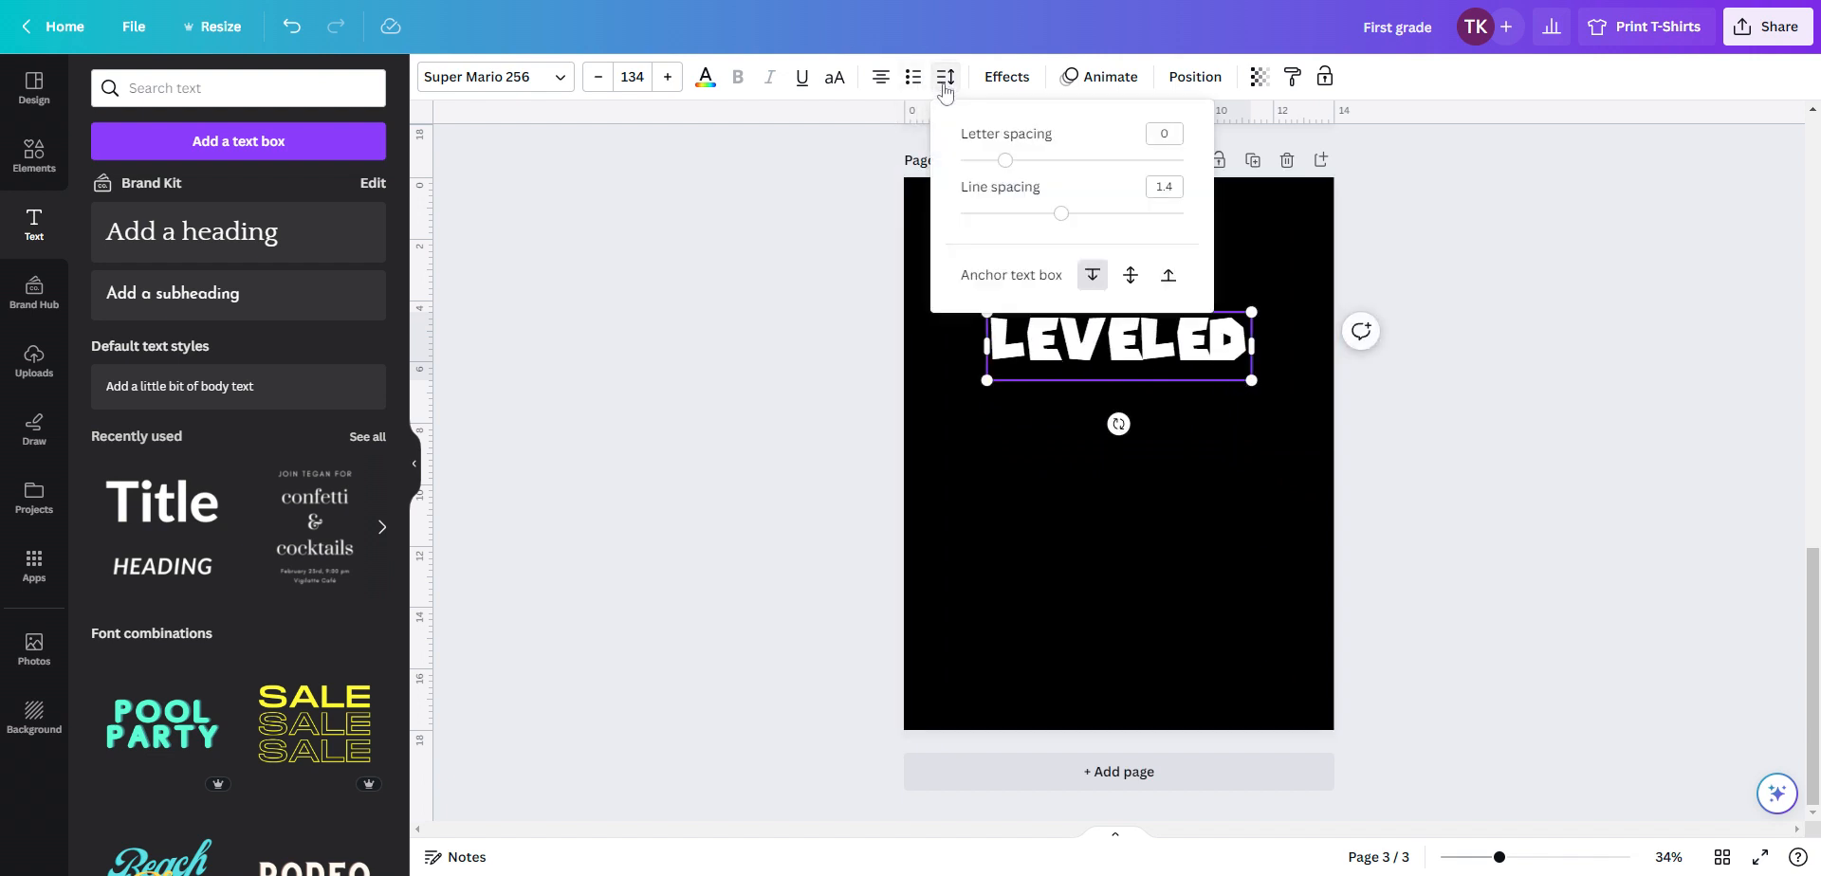
left_click_drag(1007, 161, 1021, 160)
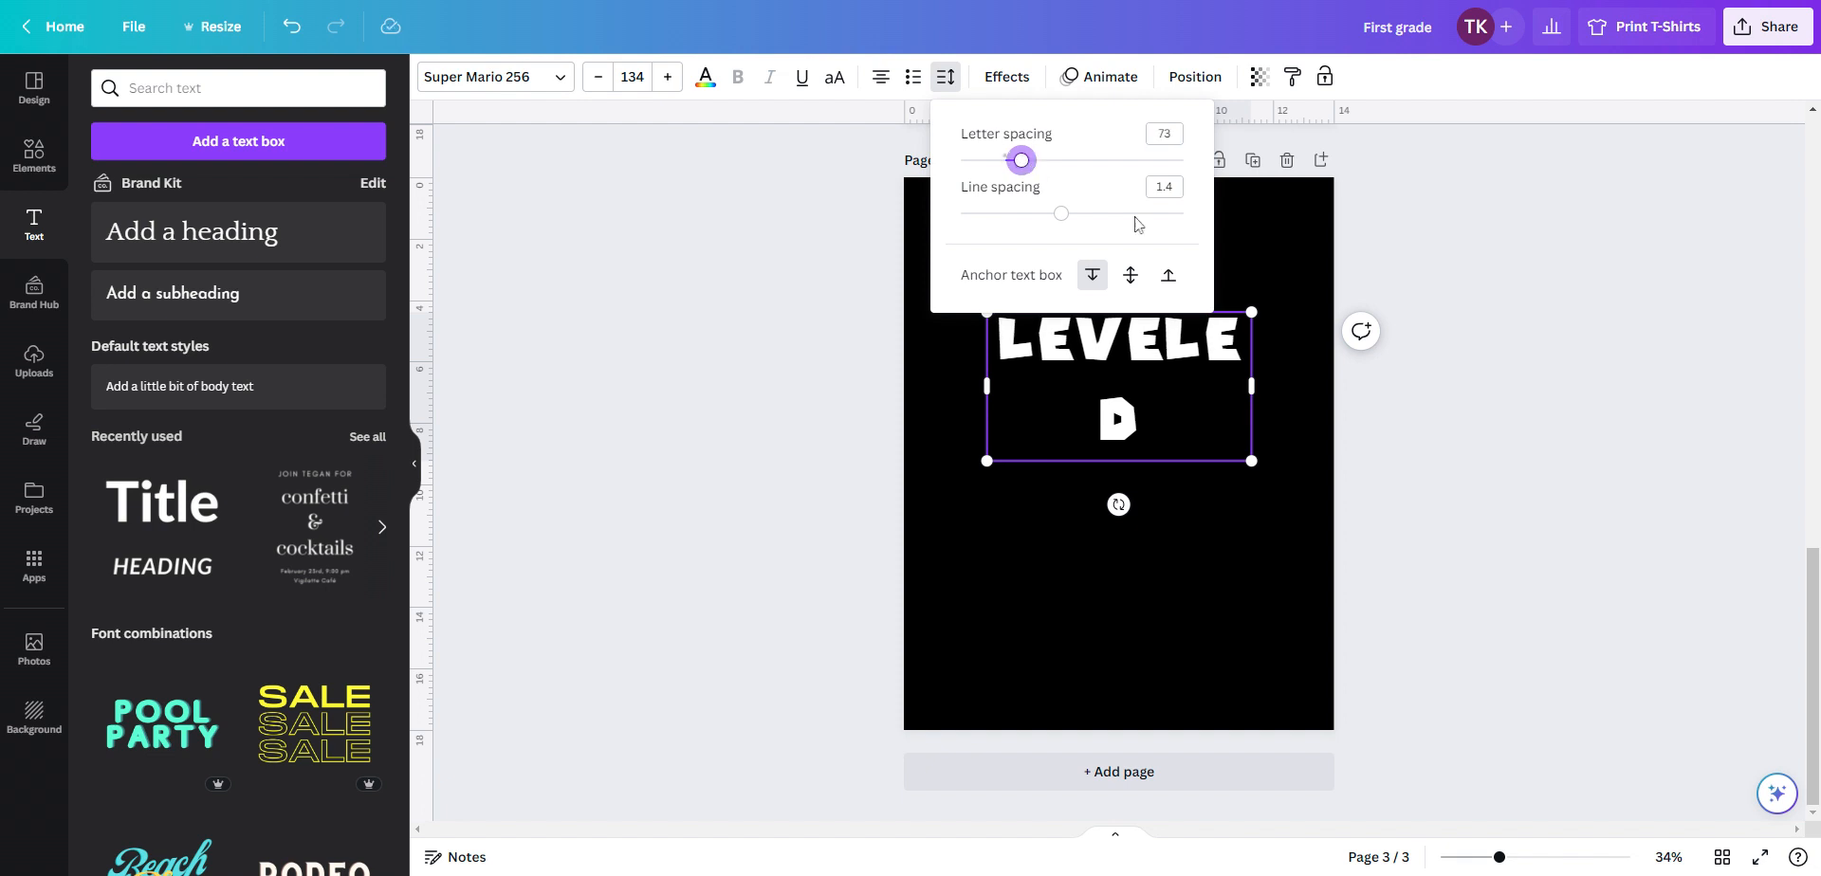
left_click(1250, 391)
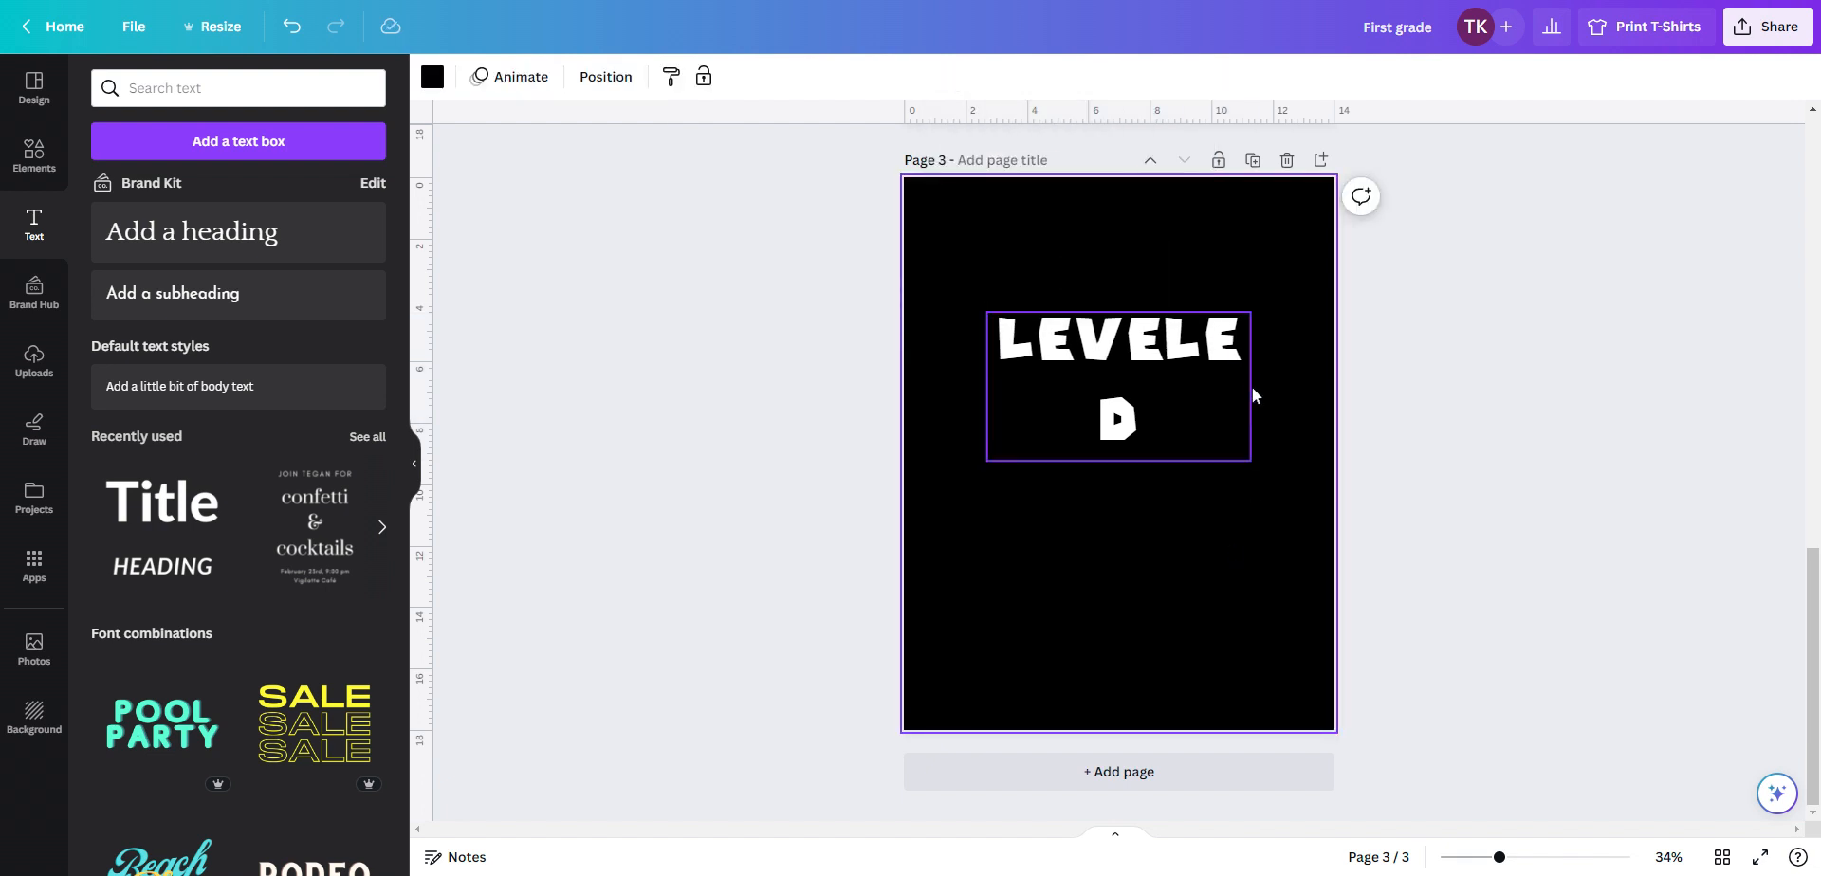
left_click(1235, 394)
left_click_drag(1250, 387, 1286, 347)
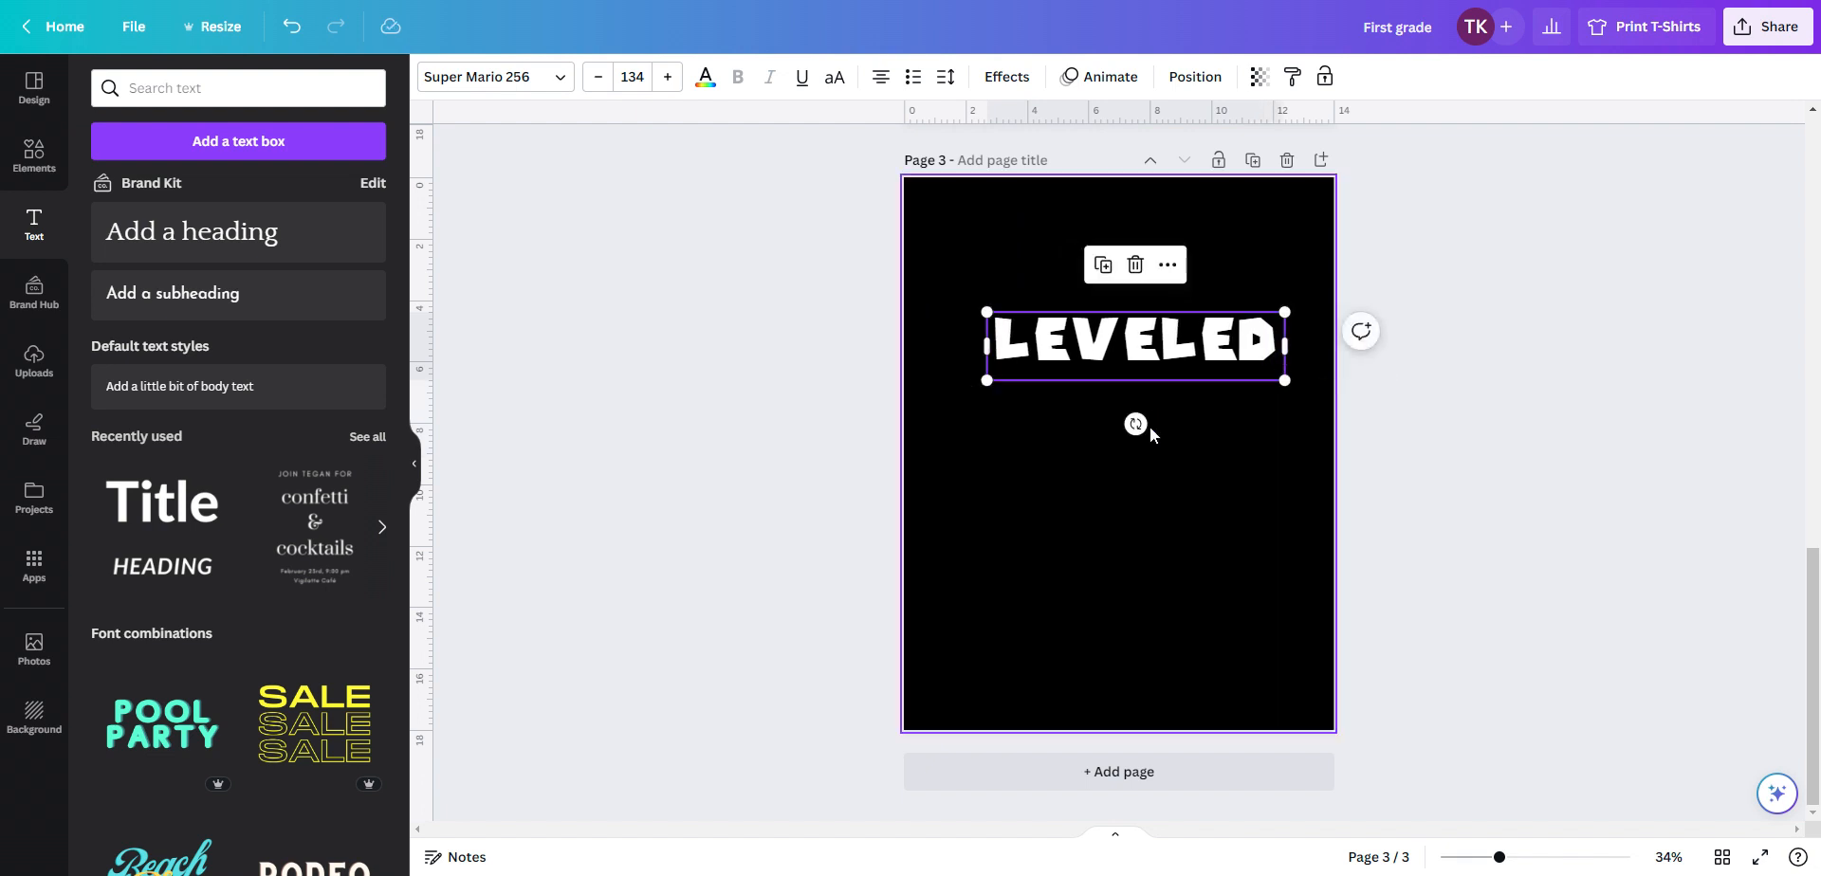
Nudge the heading slightly up and to the left on the page
left_click(1135, 516)
left_click_drag(1127, 346, 1110, 337)
left_click(1048, 463)
Select the first letter L of the heading and color it blue
left_click(1013, 328)
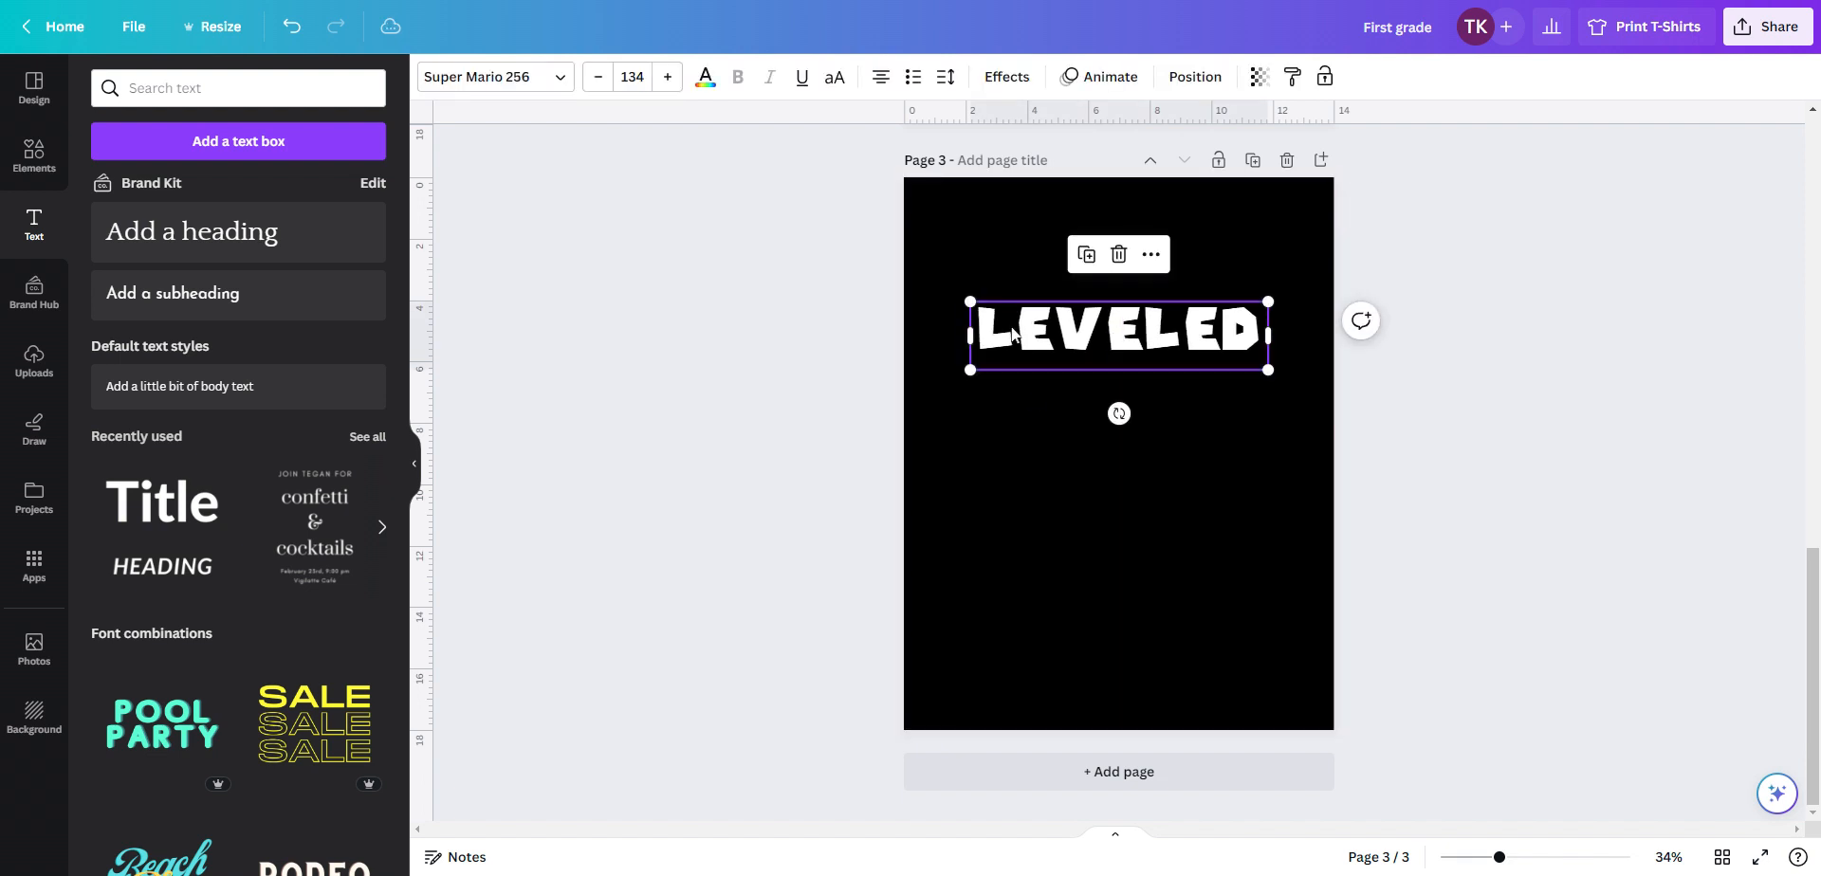
left_click(996, 331)
left_click(983, 332)
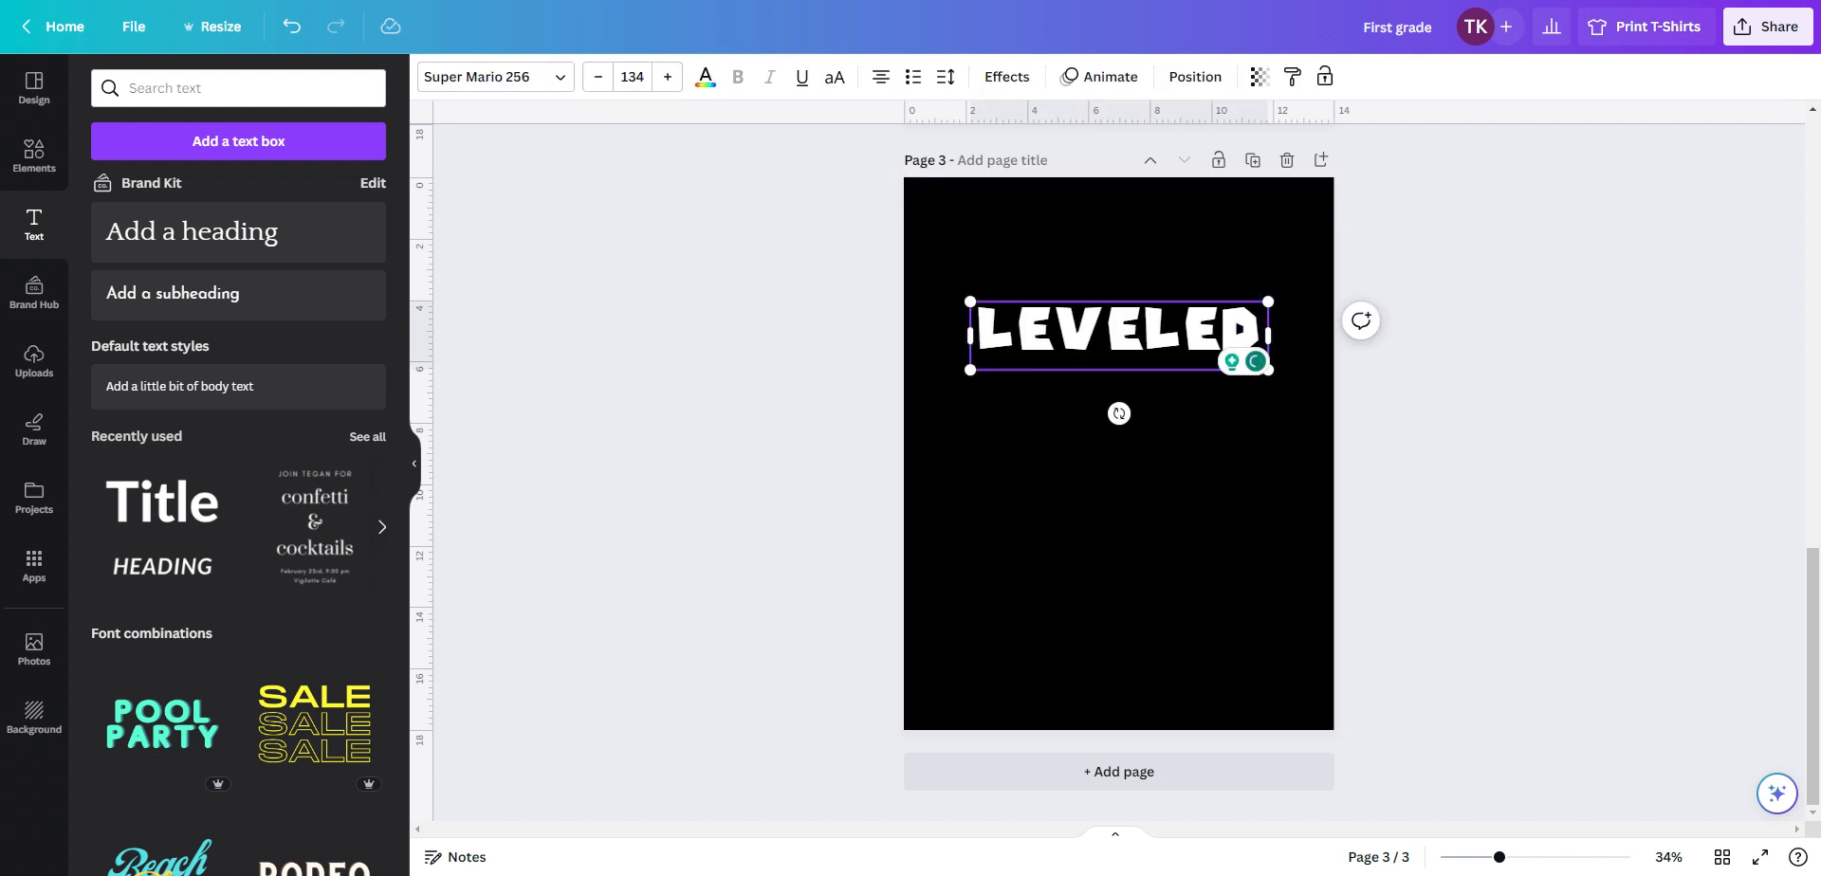
key("shift+Right")
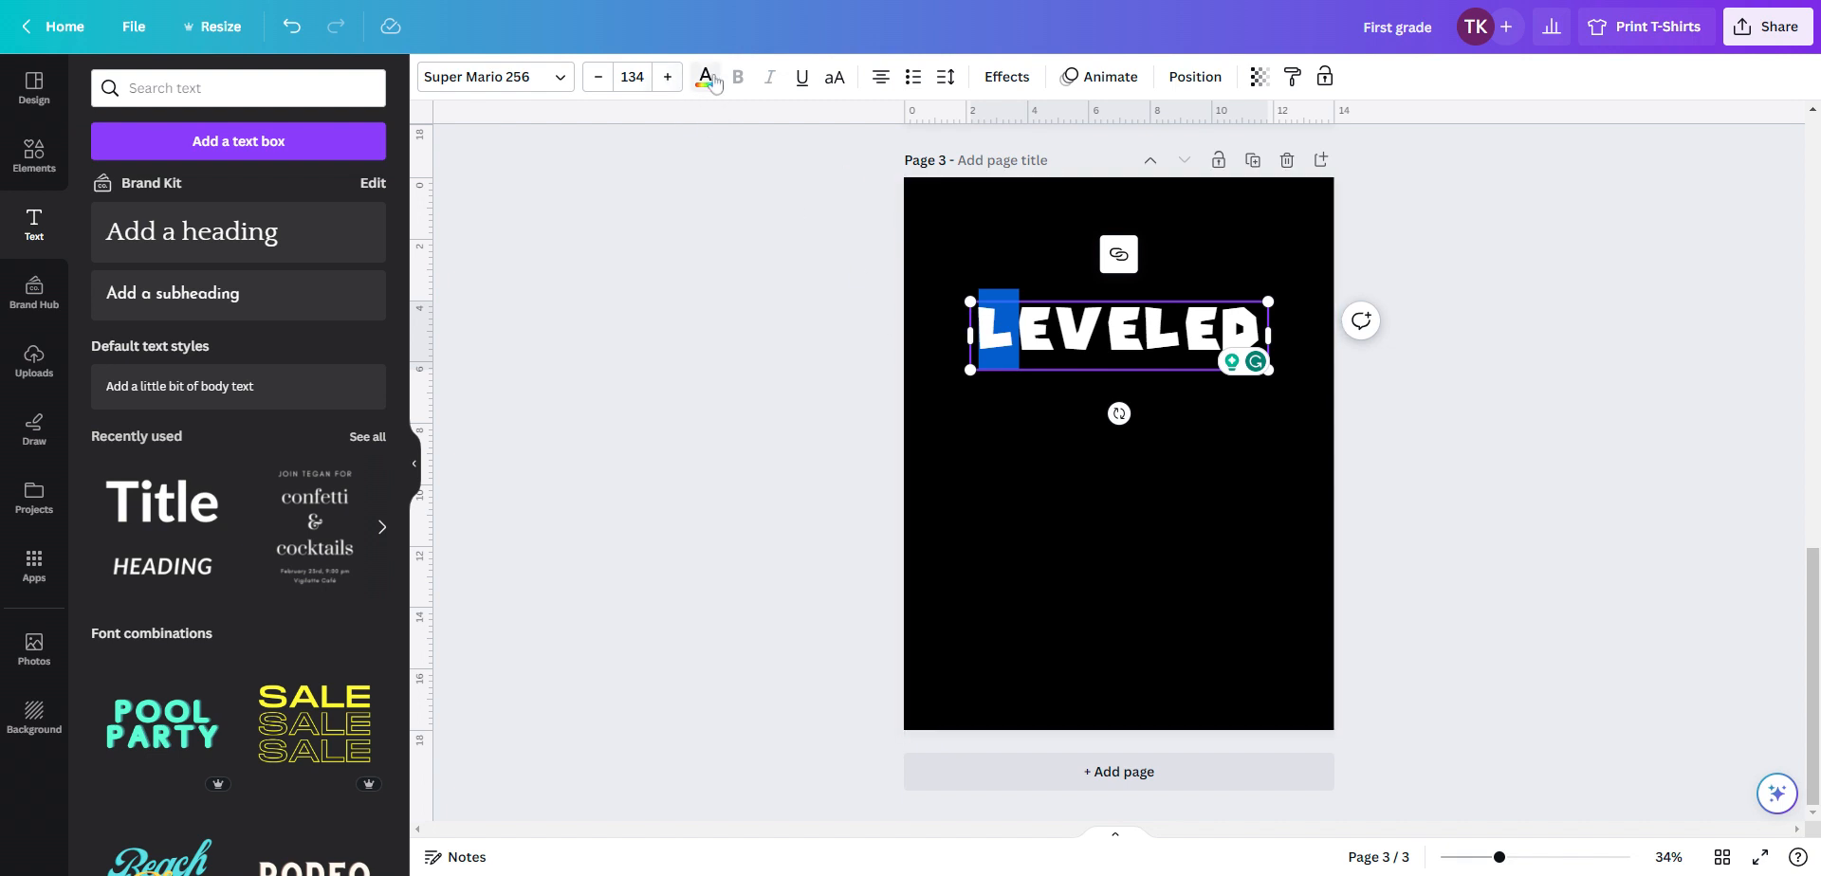
left_click(713, 83)
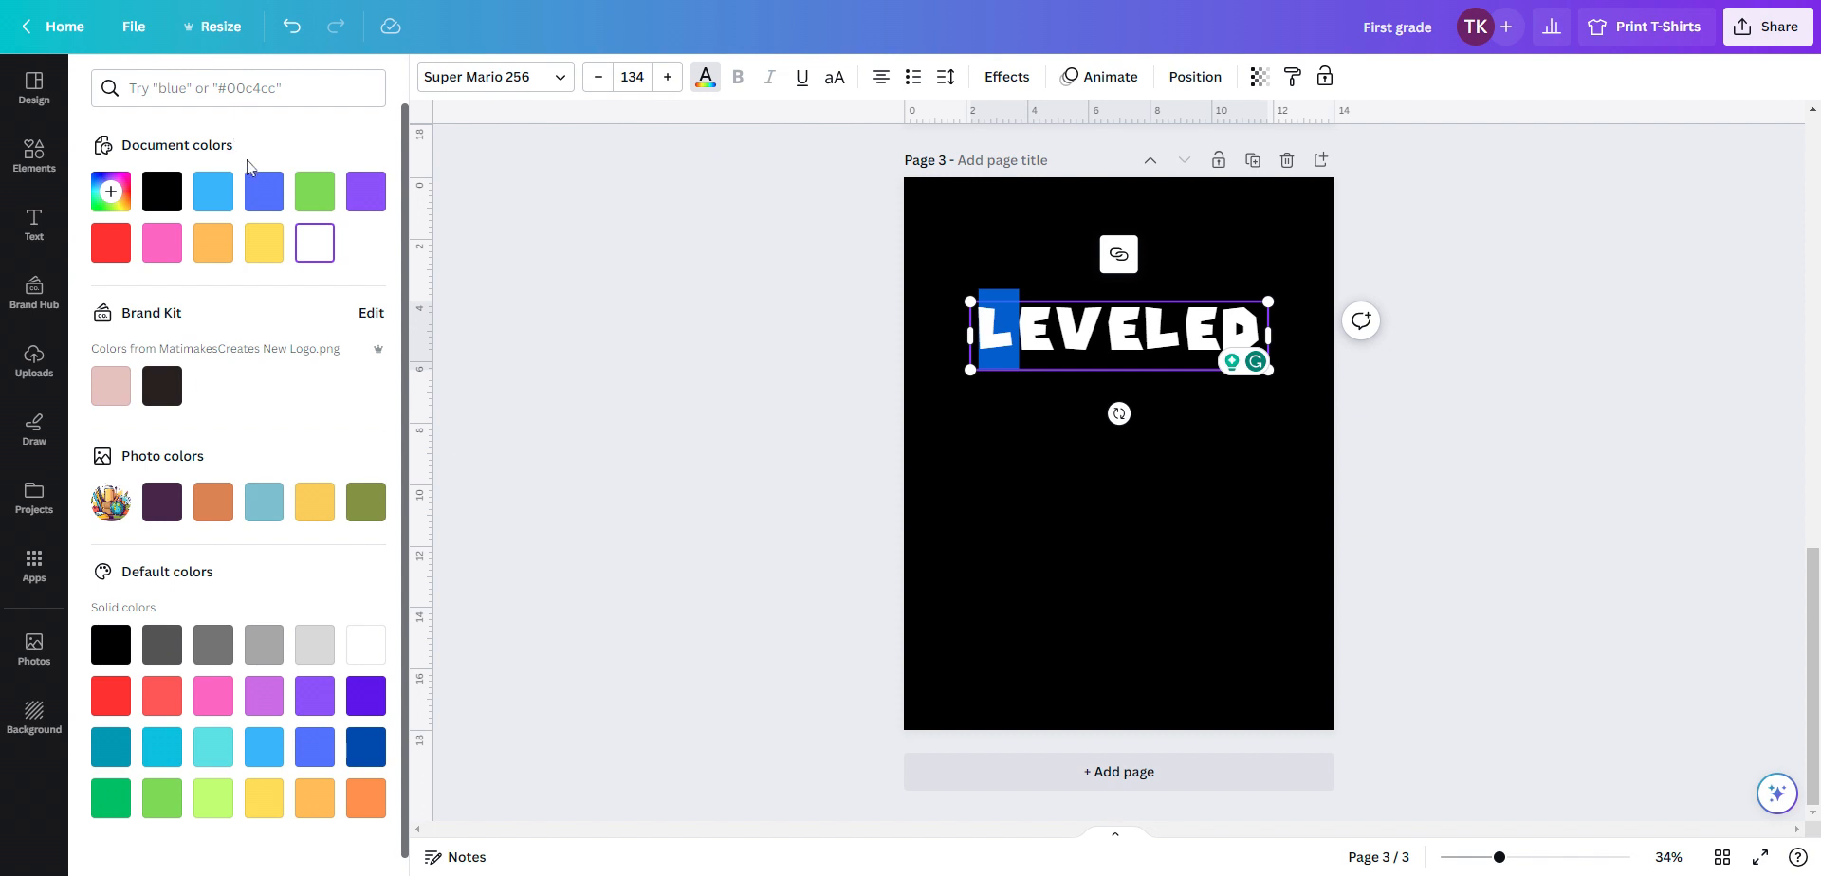
left_click(263, 191)
key("Escape")
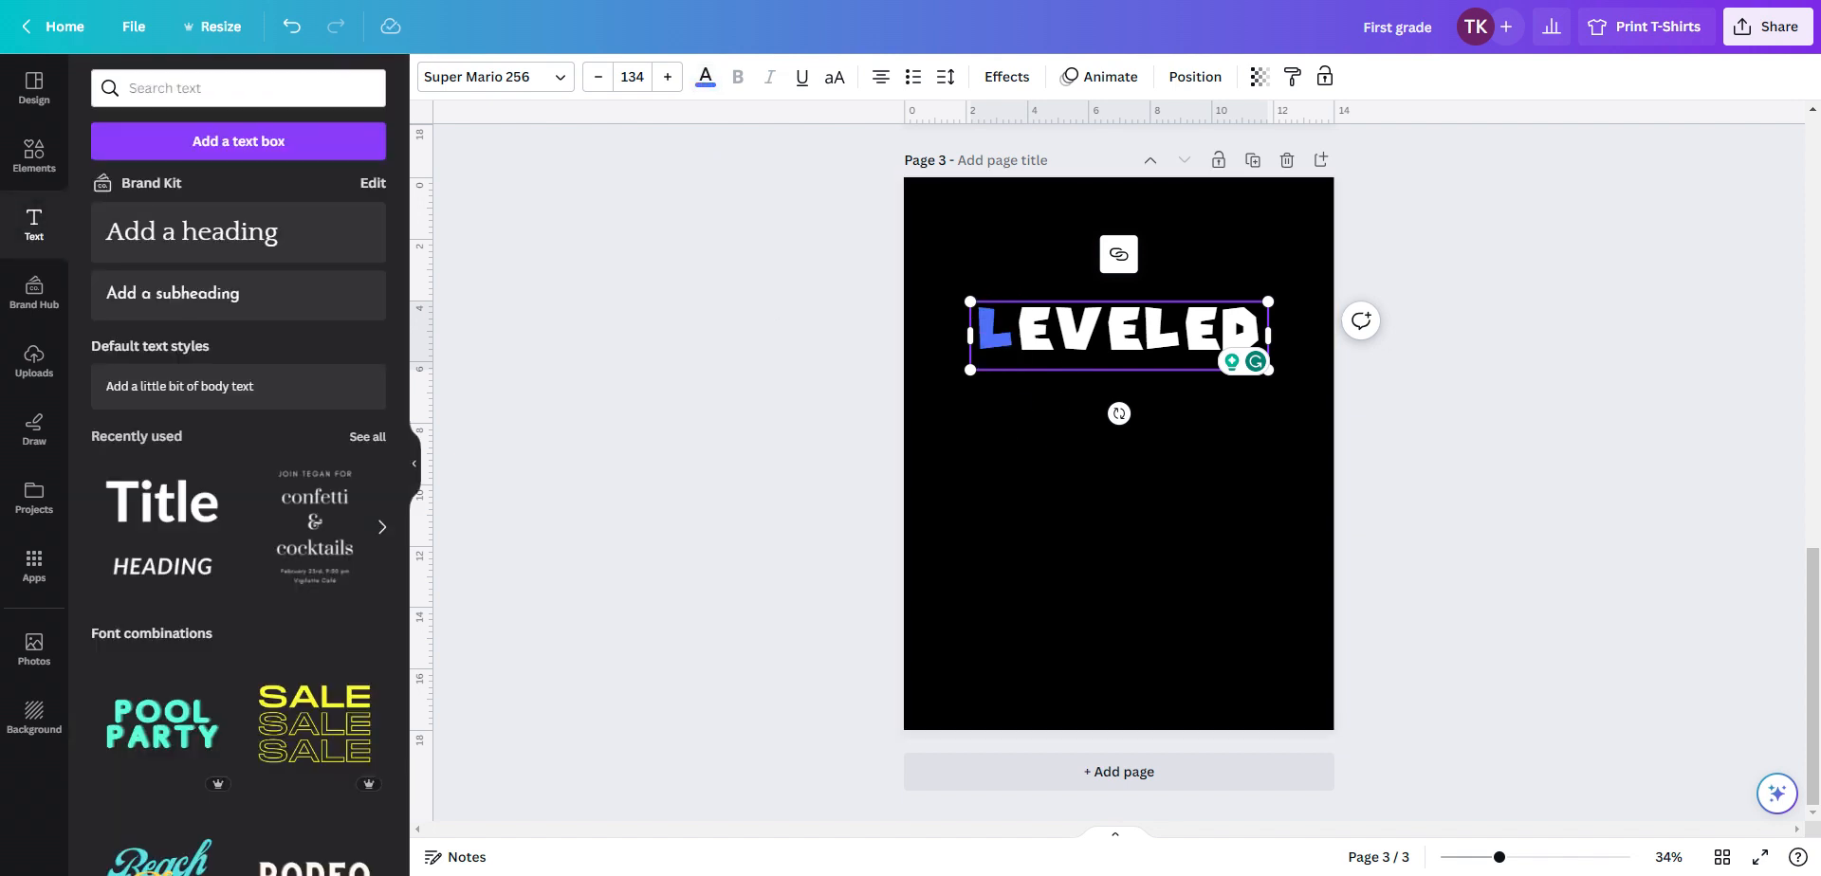
Select the second letter E of the heading and color it purple
key("shift+Left")
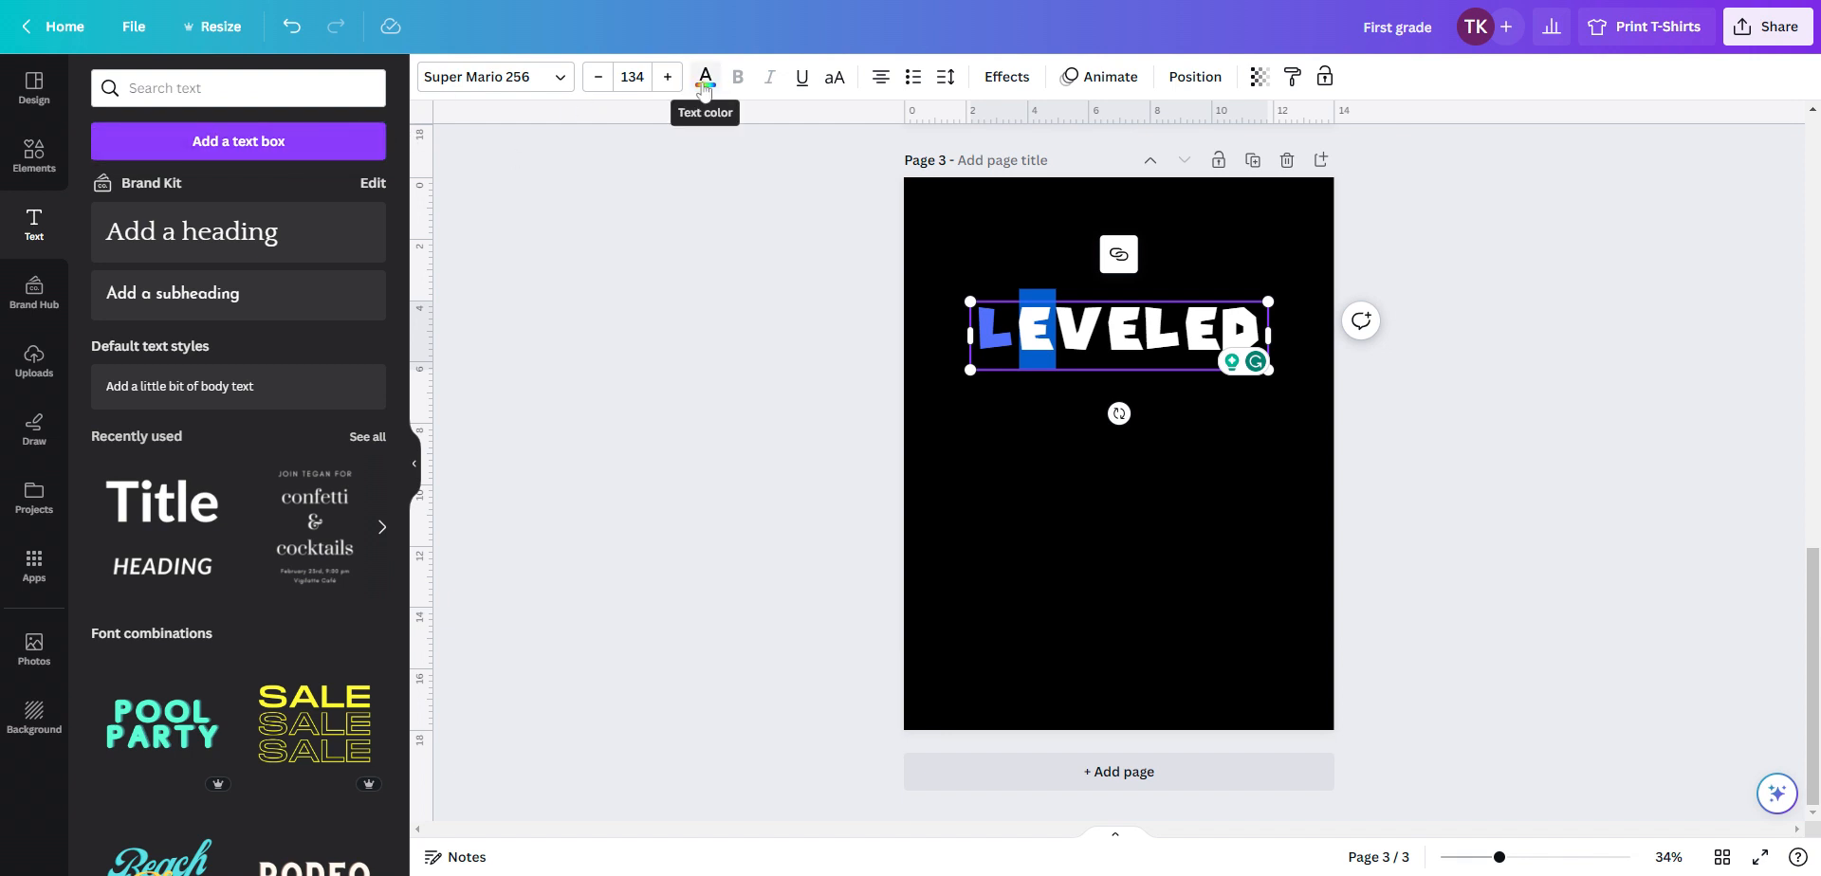
left_click(702, 85)
left_click(365, 191)
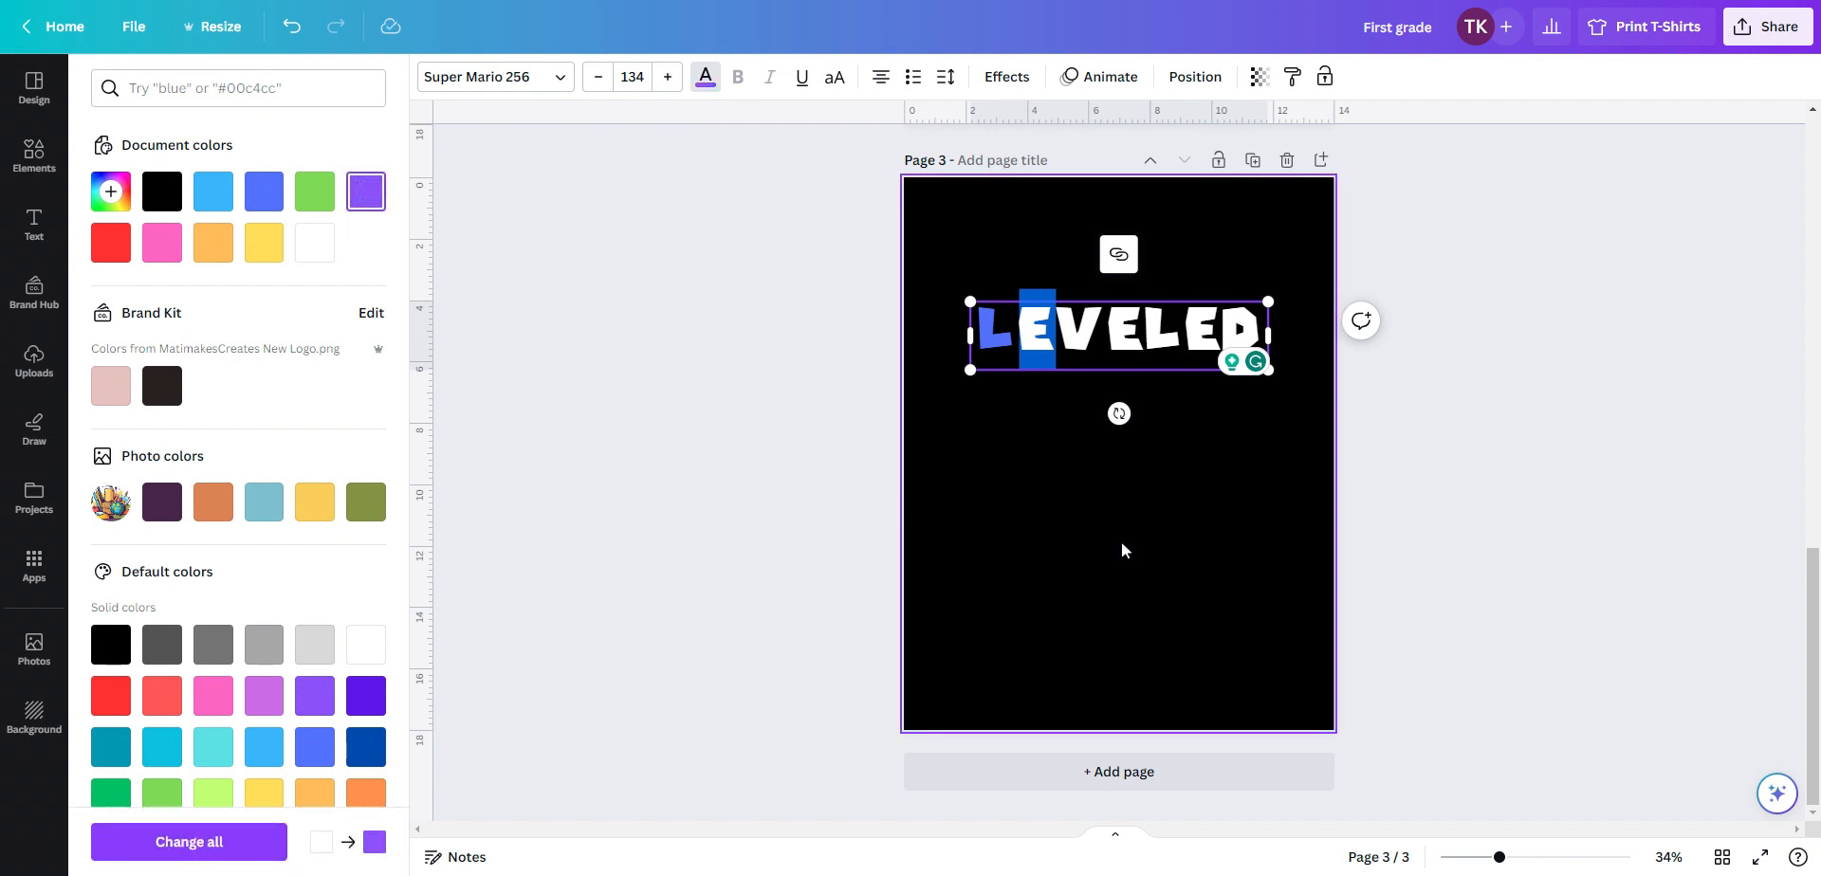
Select the third letter V of the heading and color it red
left_click(1122, 548)
left_click(1090, 337)
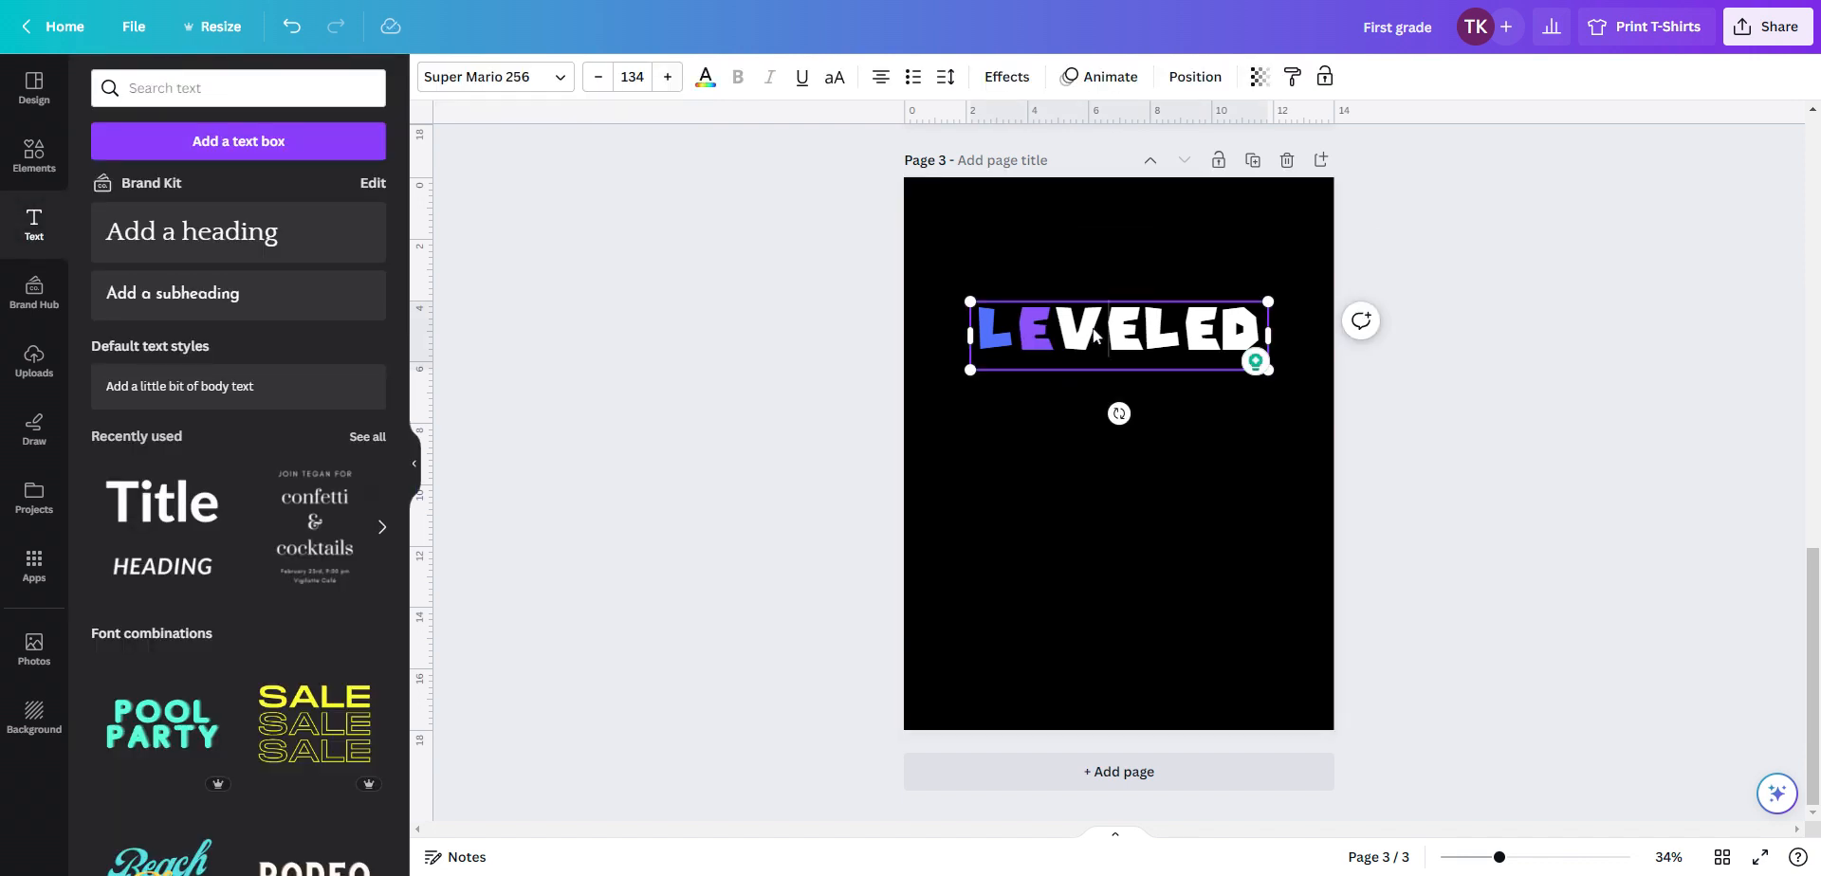
double_click(1095, 333)
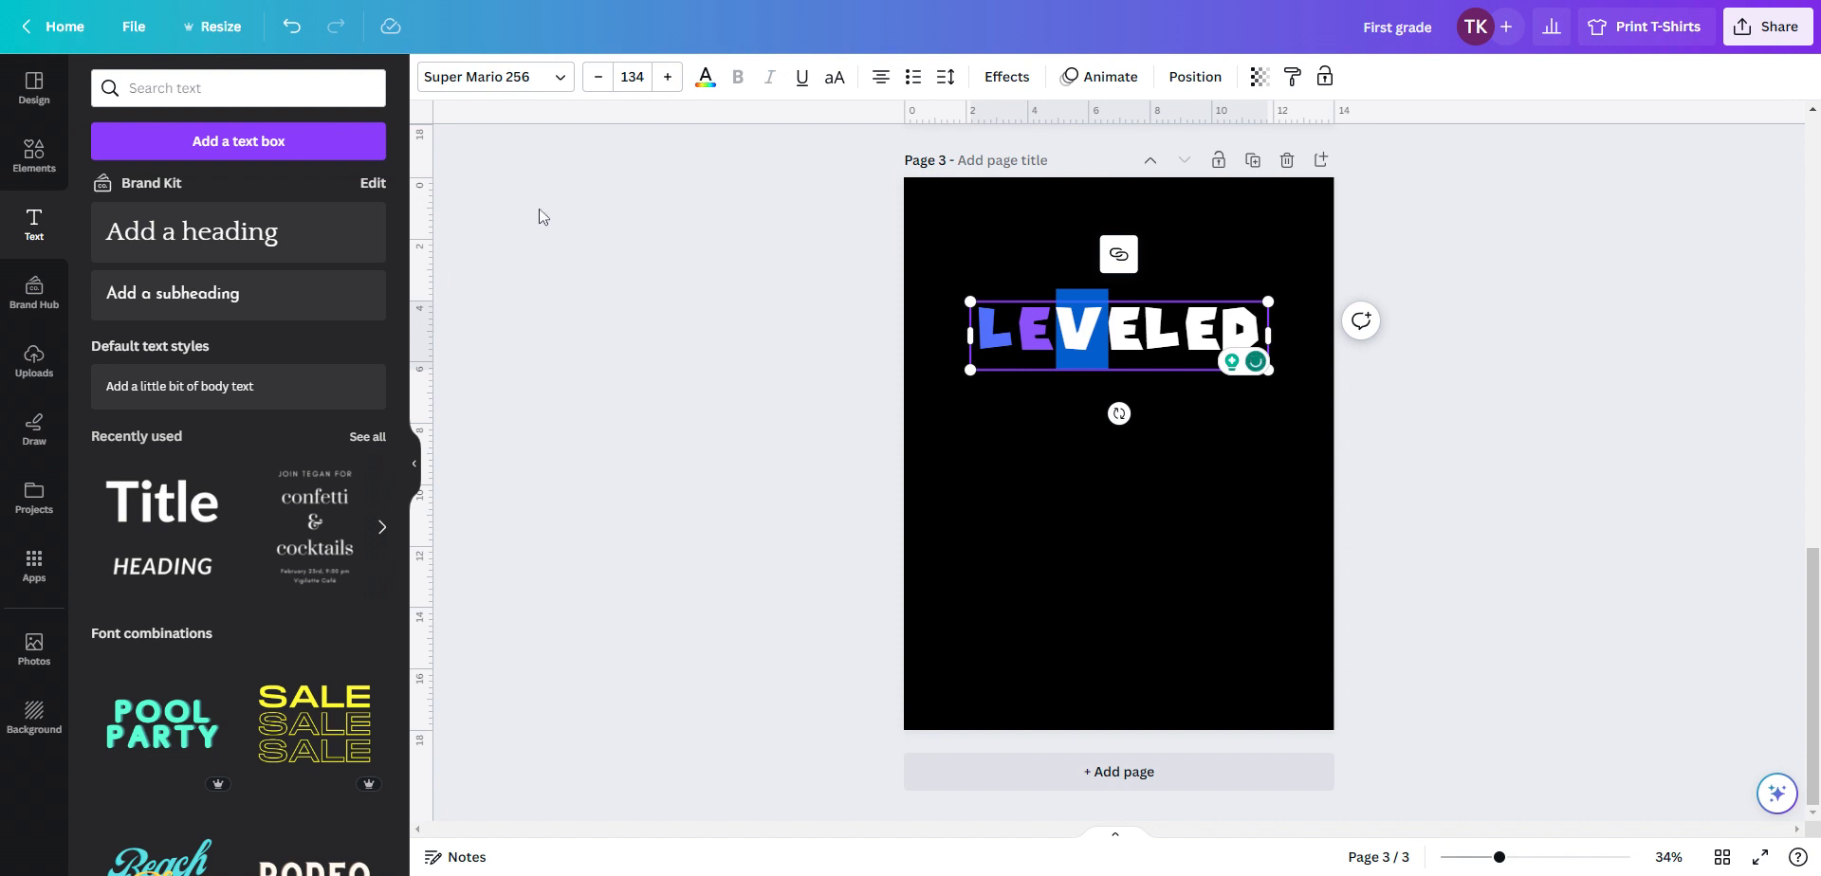
left_click(704, 76)
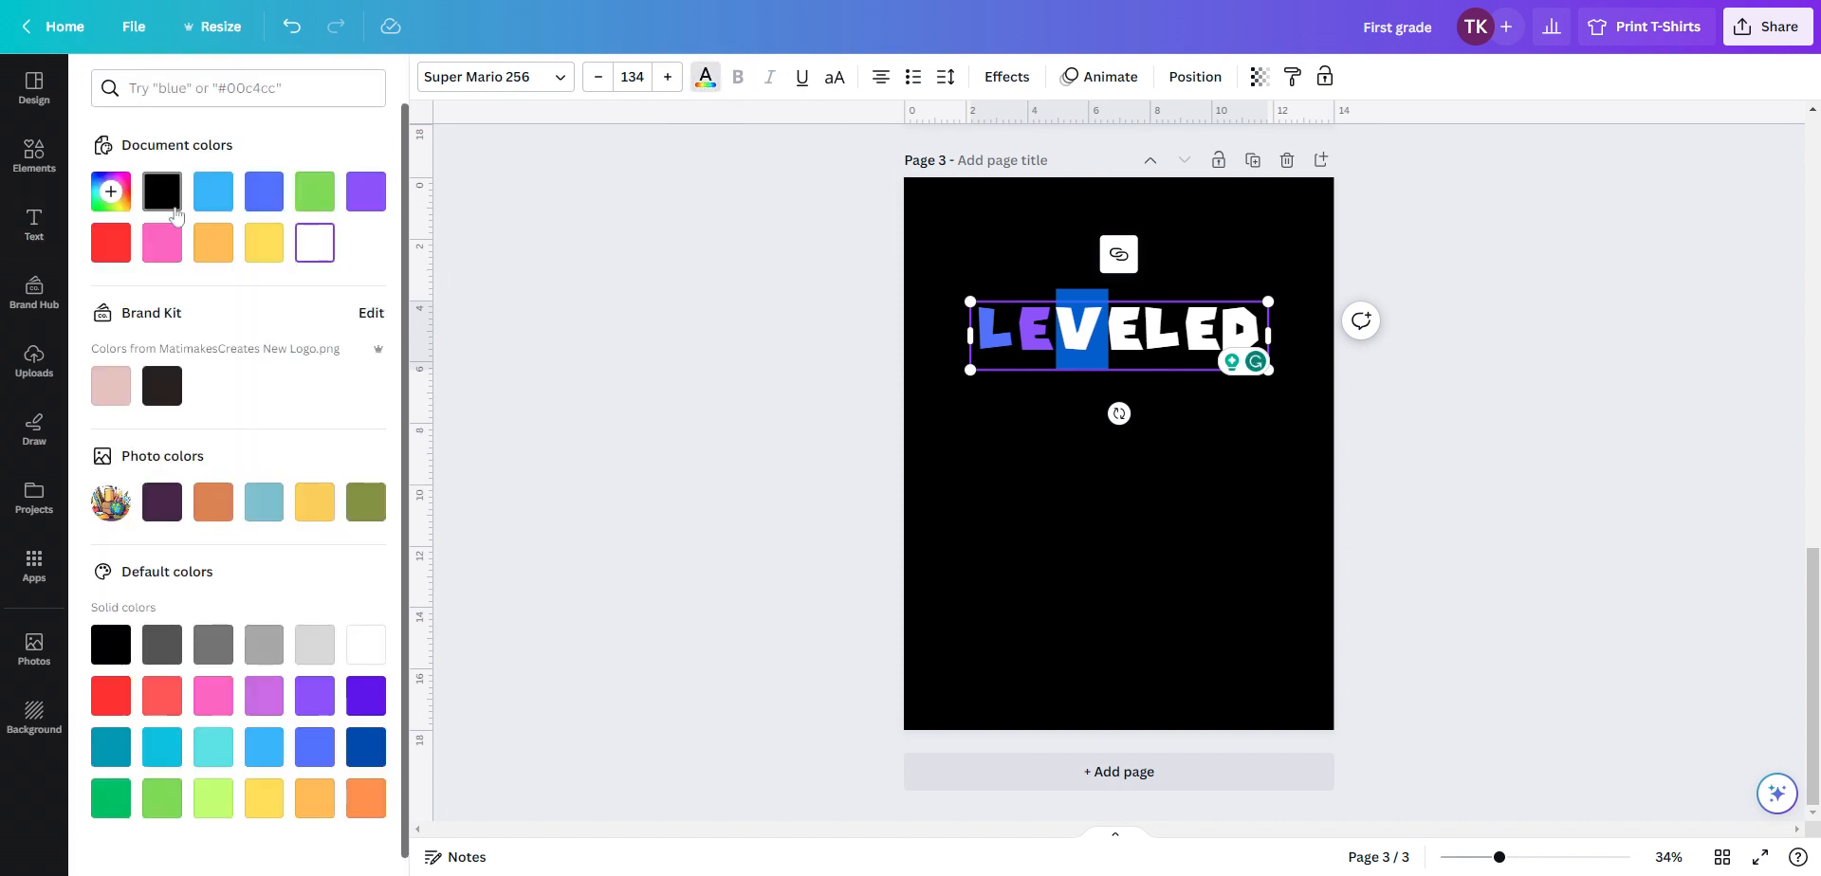
left_click(110, 242)
left_click(998, 513)
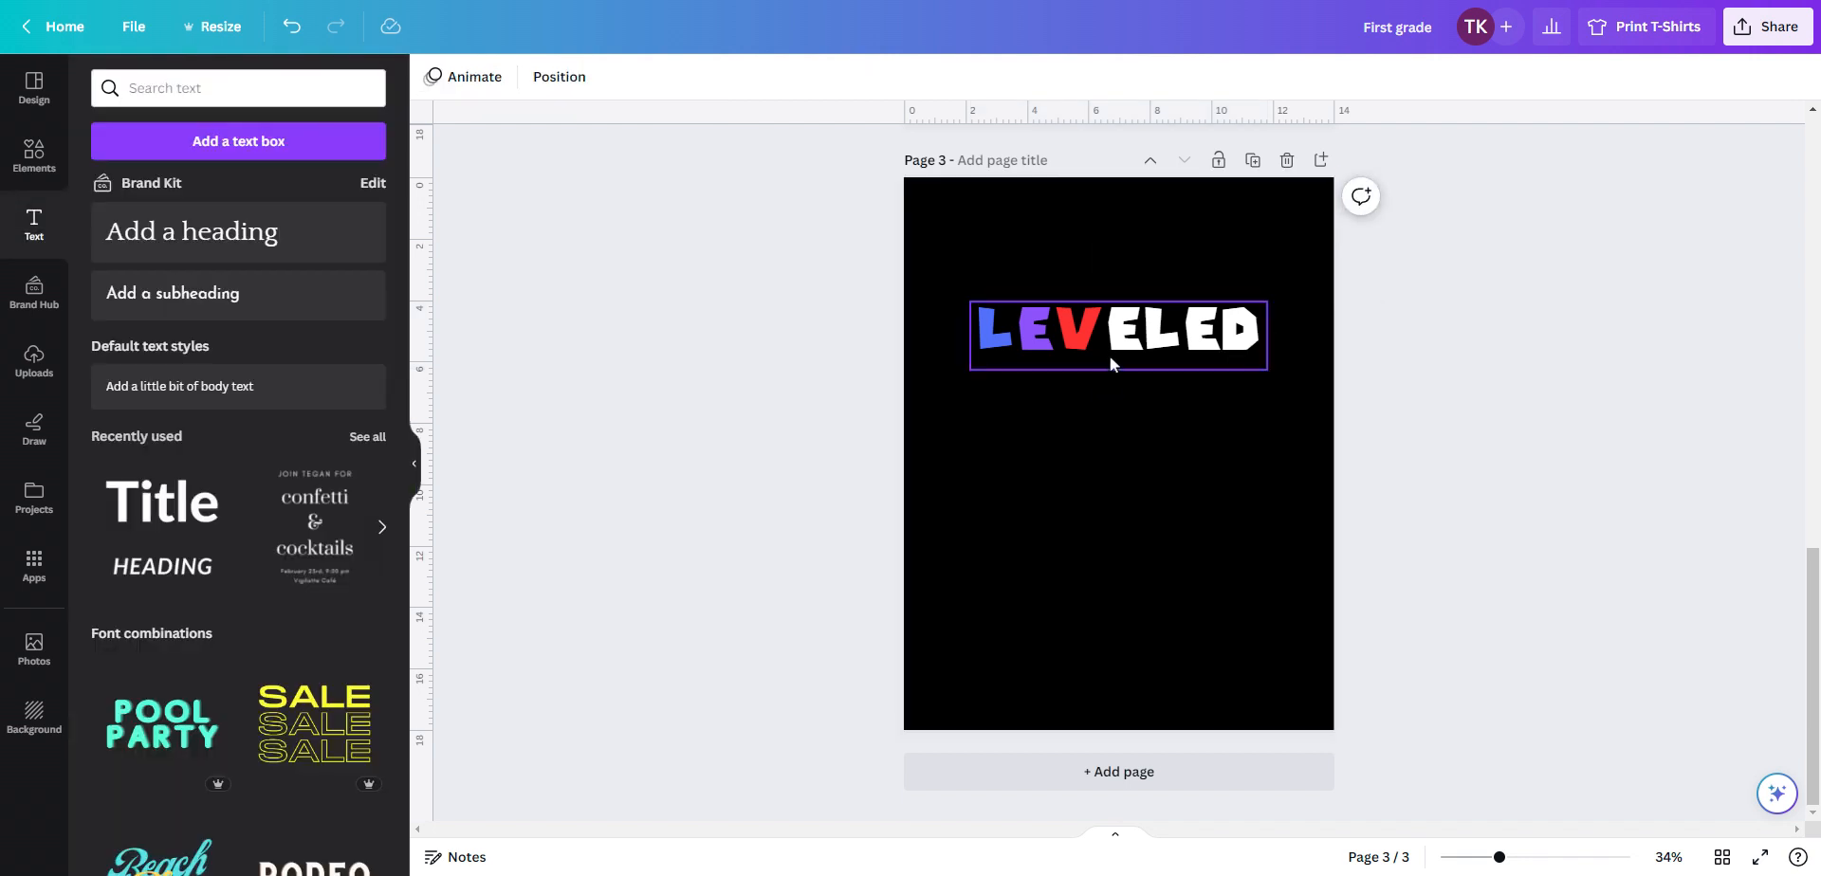
Select the fourth letter E of the heading and color it light blue #38b6ff
left_click(1115, 343)
left_click_drag(1145, 332, 1108, 332)
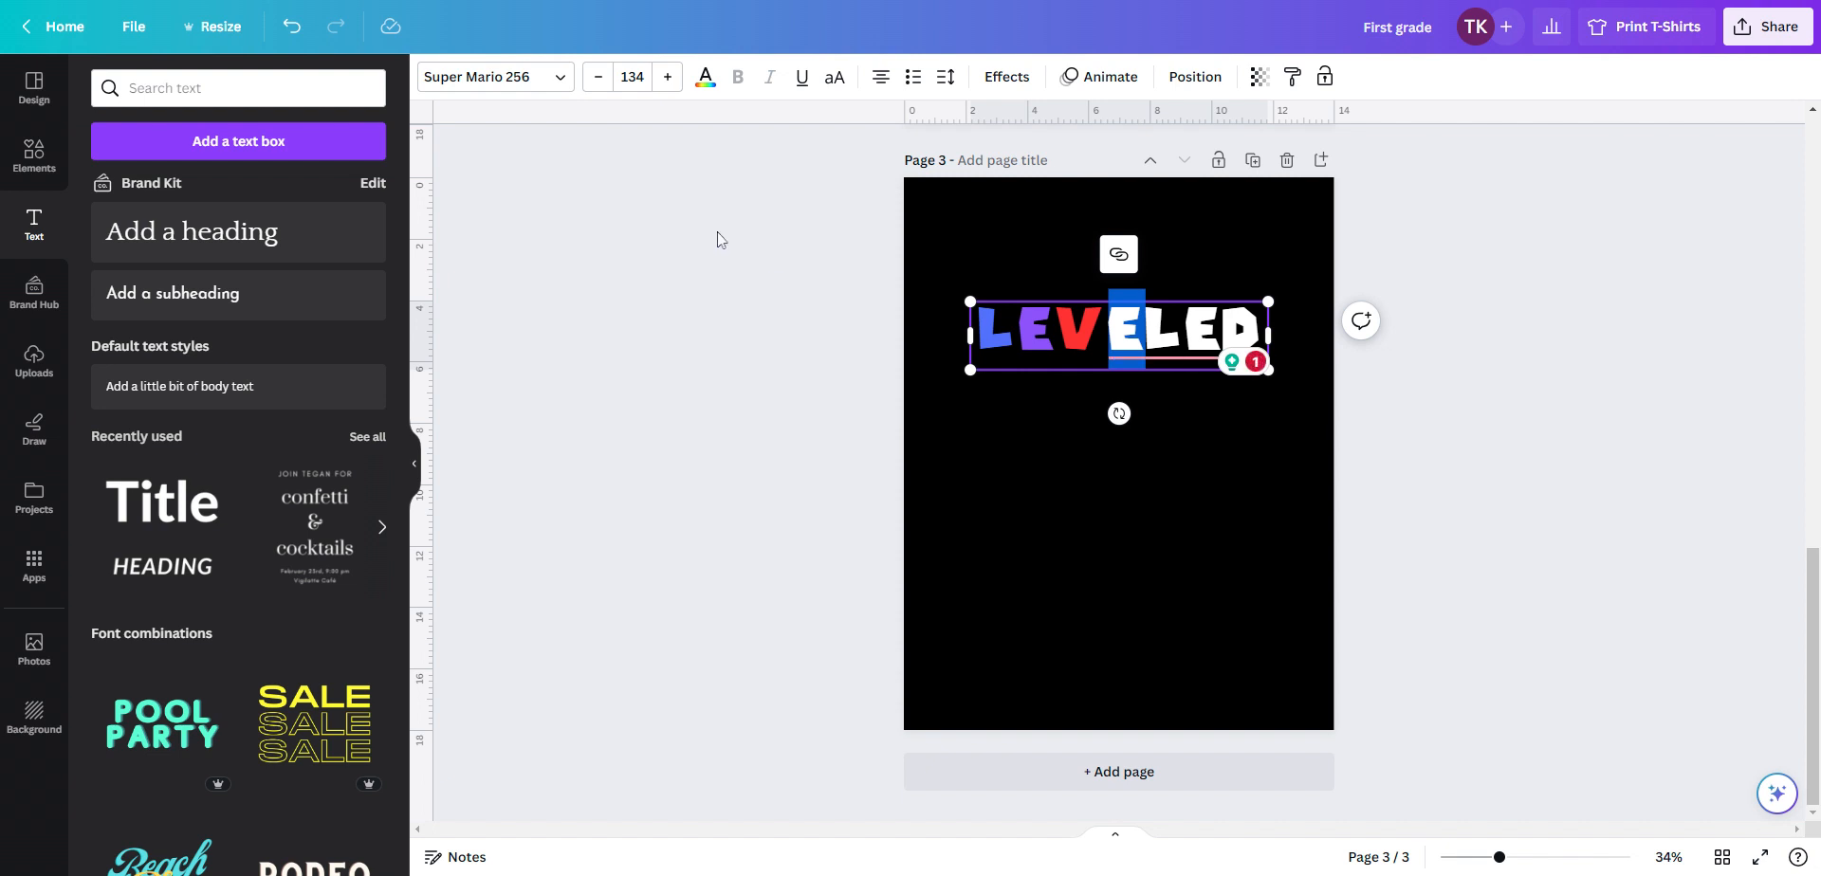
left_click(706, 77)
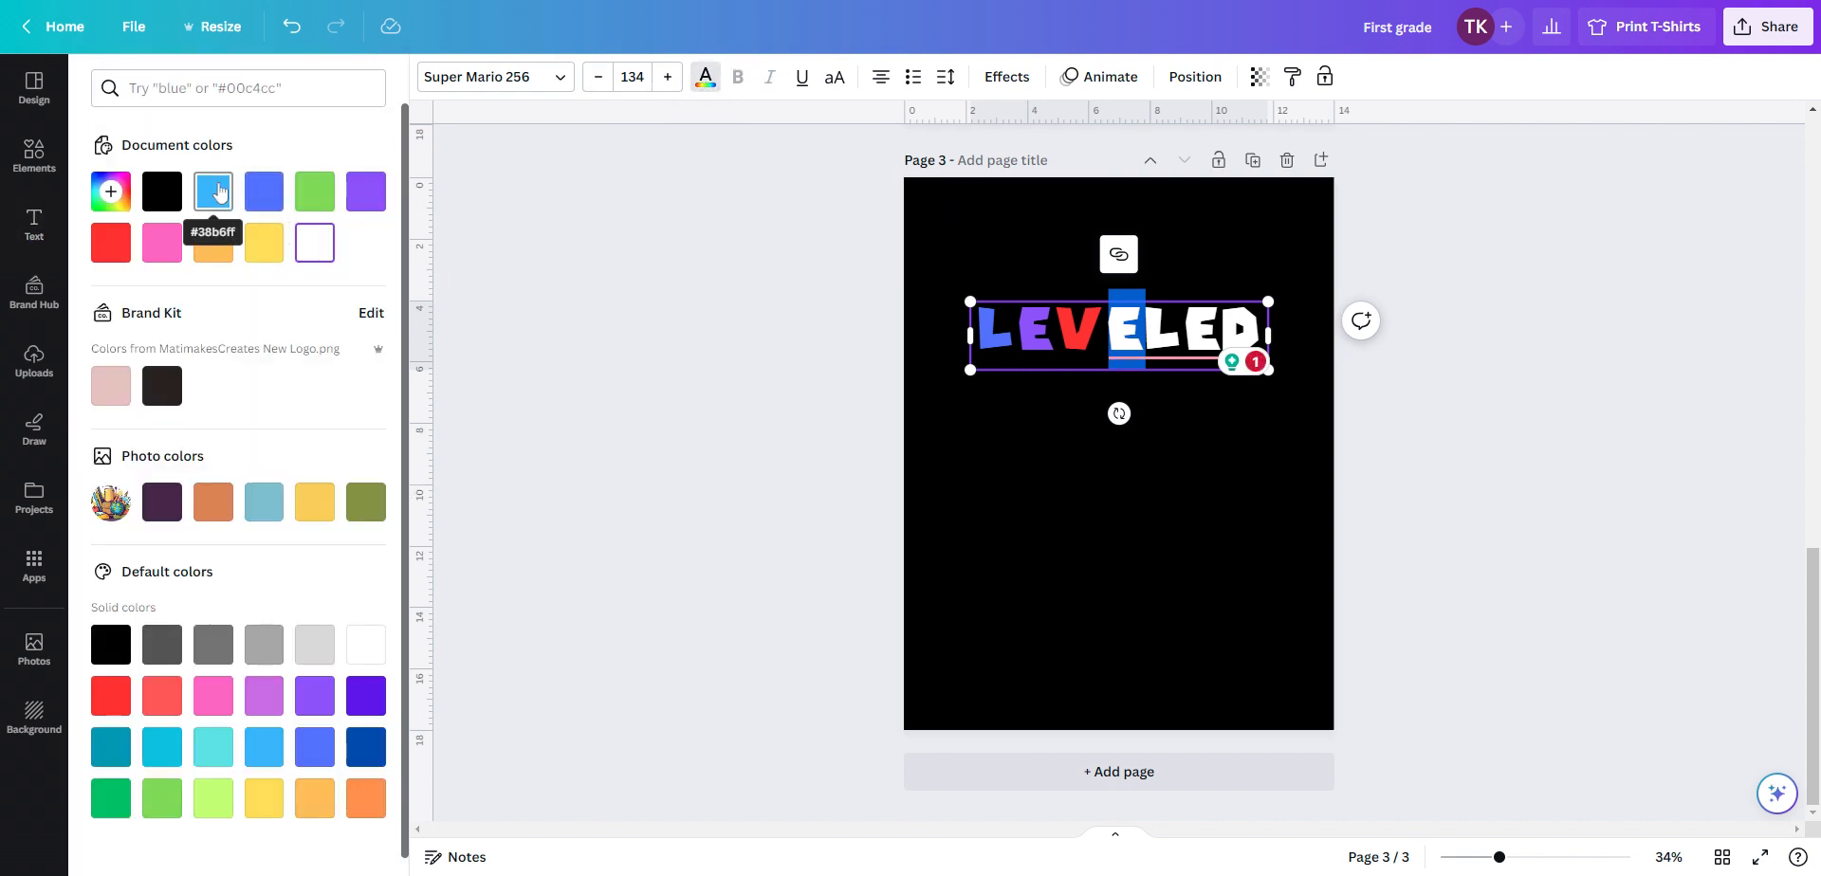
left_click(219, 193)
left_click(1176, 473)
Select the letter L of the heading and color it yellow
left_click(1176, 332)
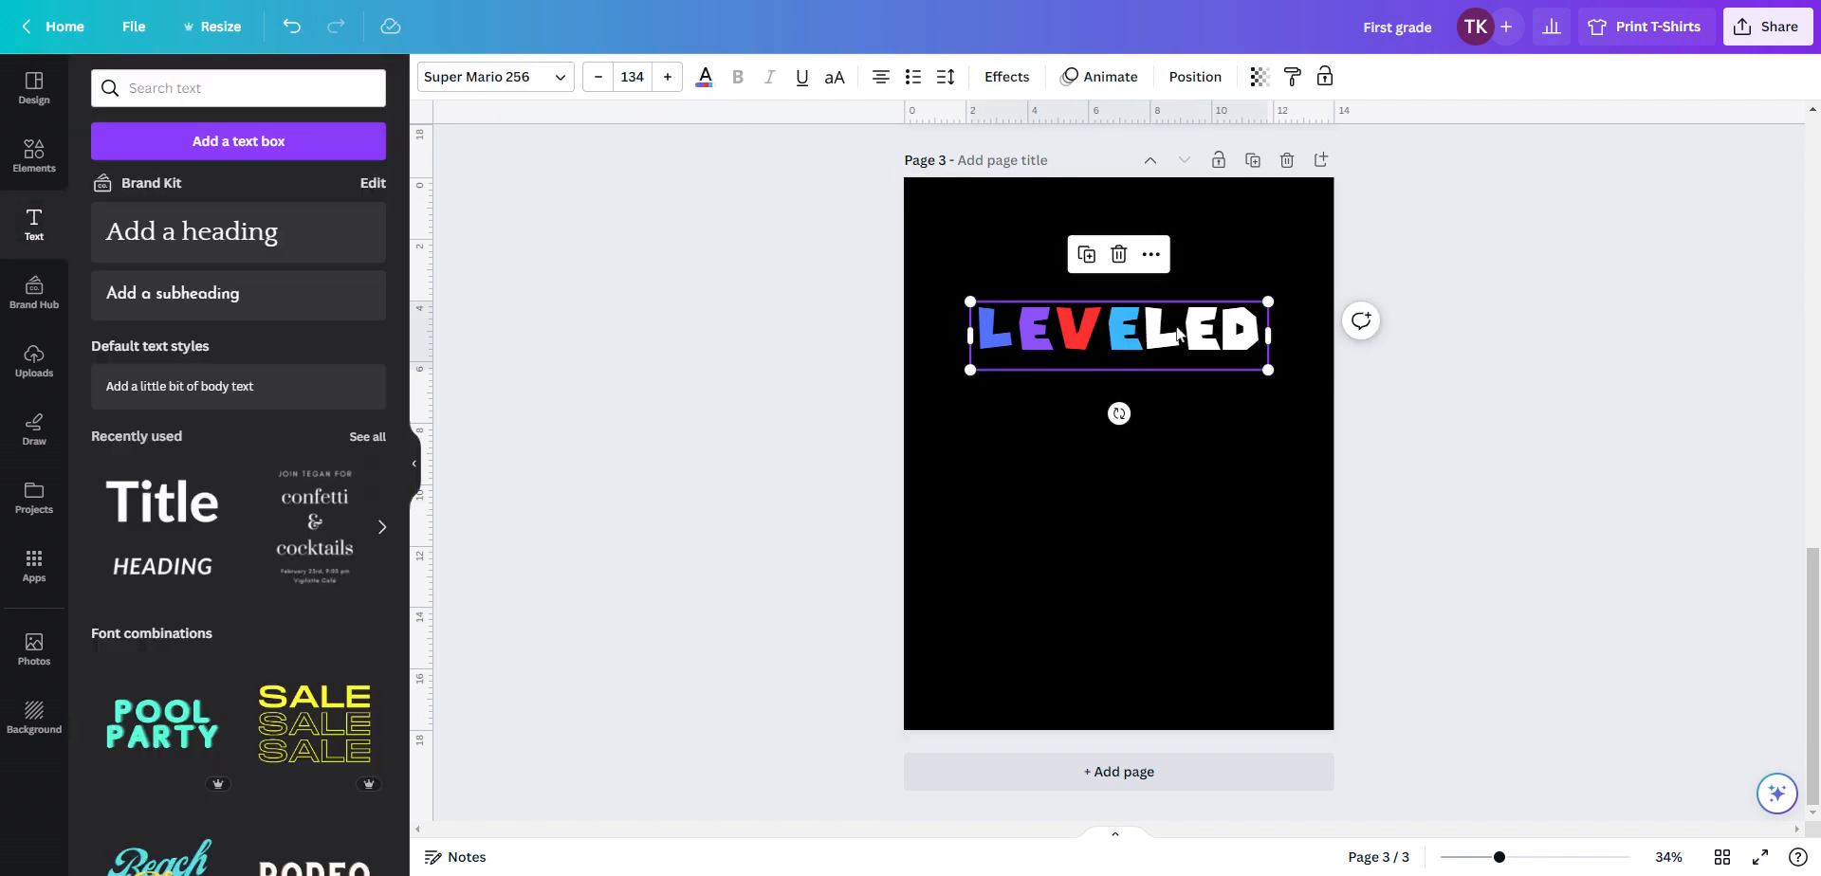
double_click(1176, 332)
left_click(1144, 332)
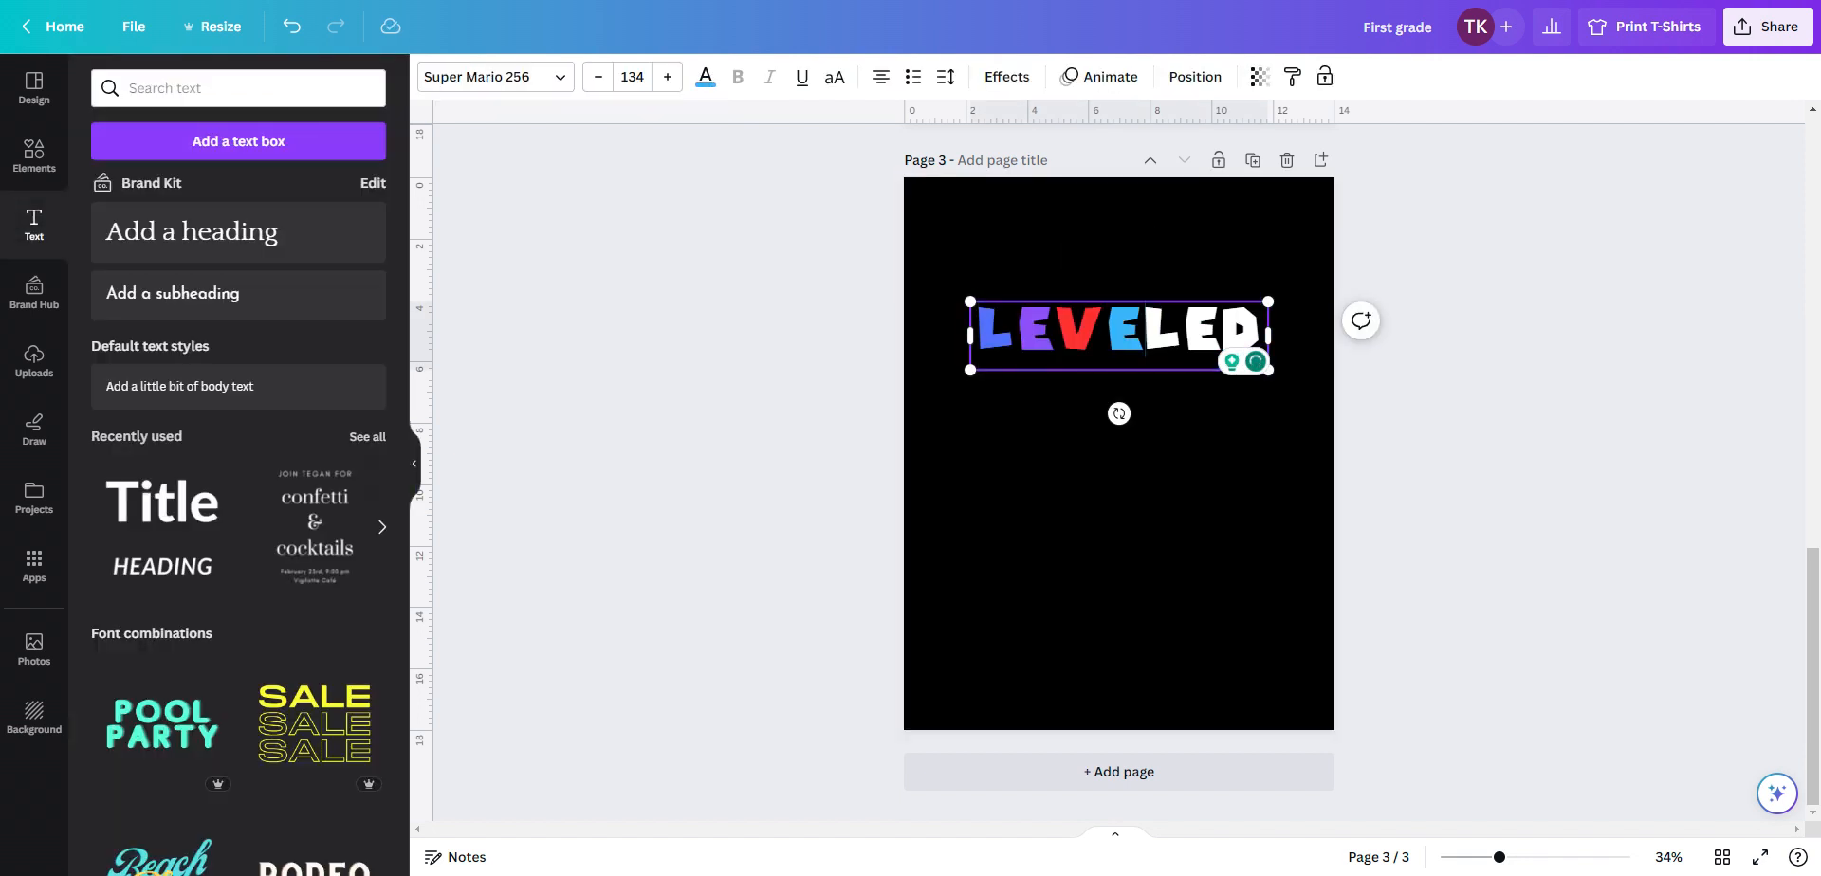
key("shift+Right")
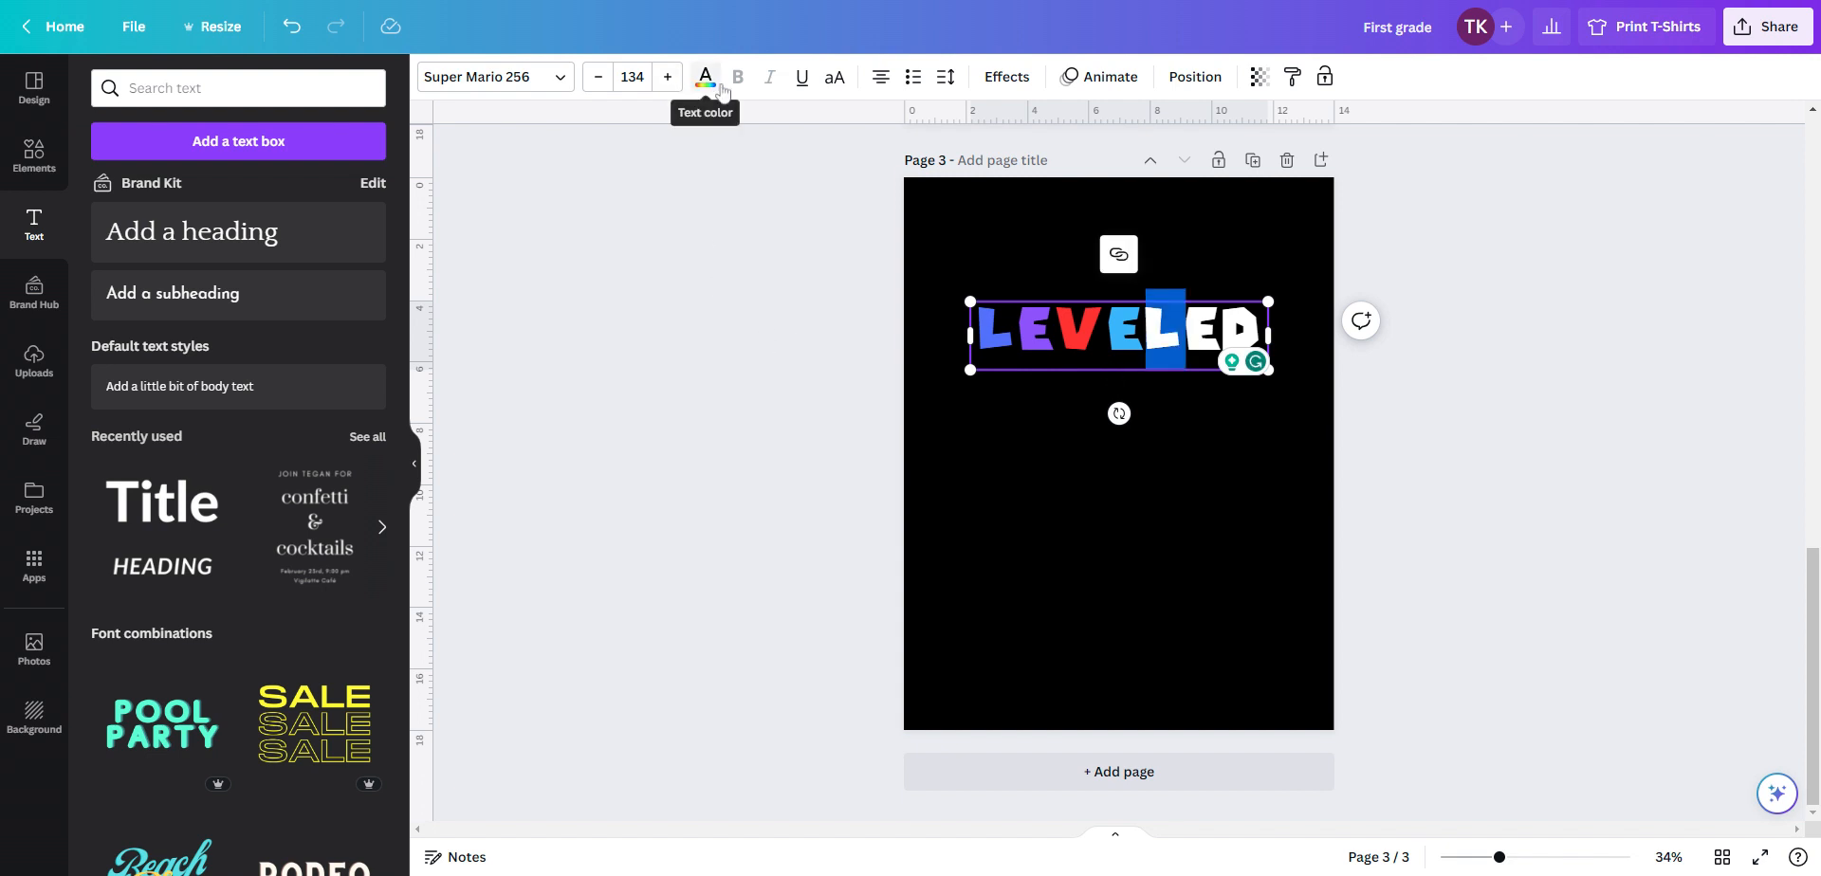
left_click(713, 85)
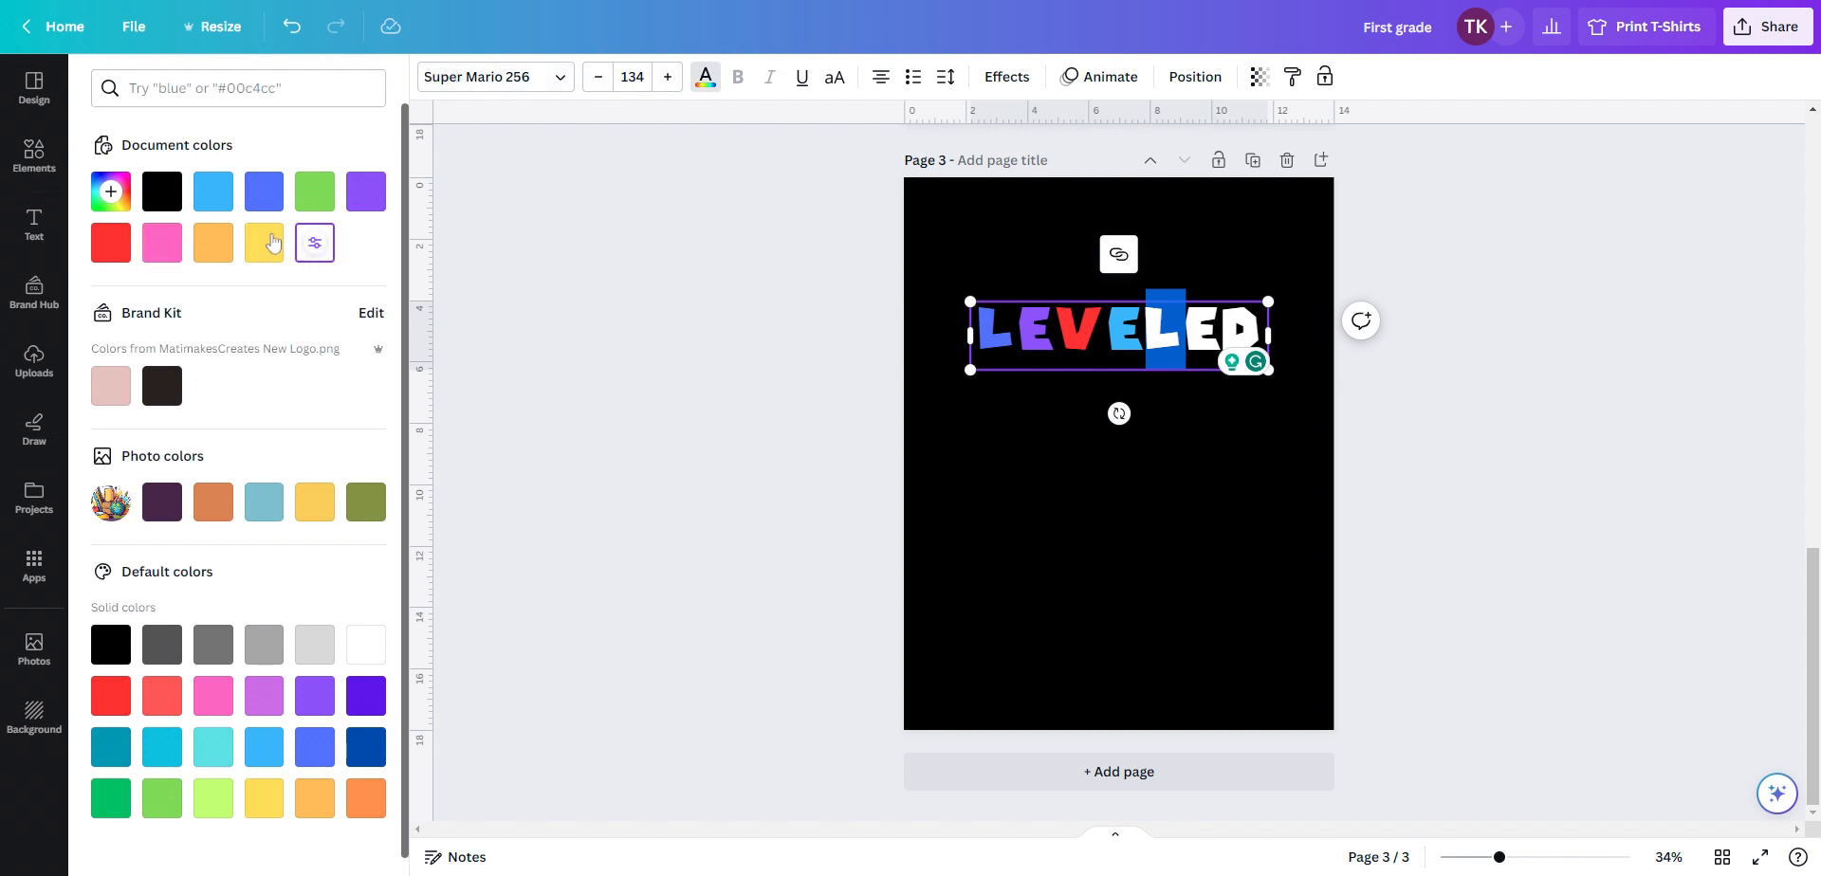
left_click(1199, 479)
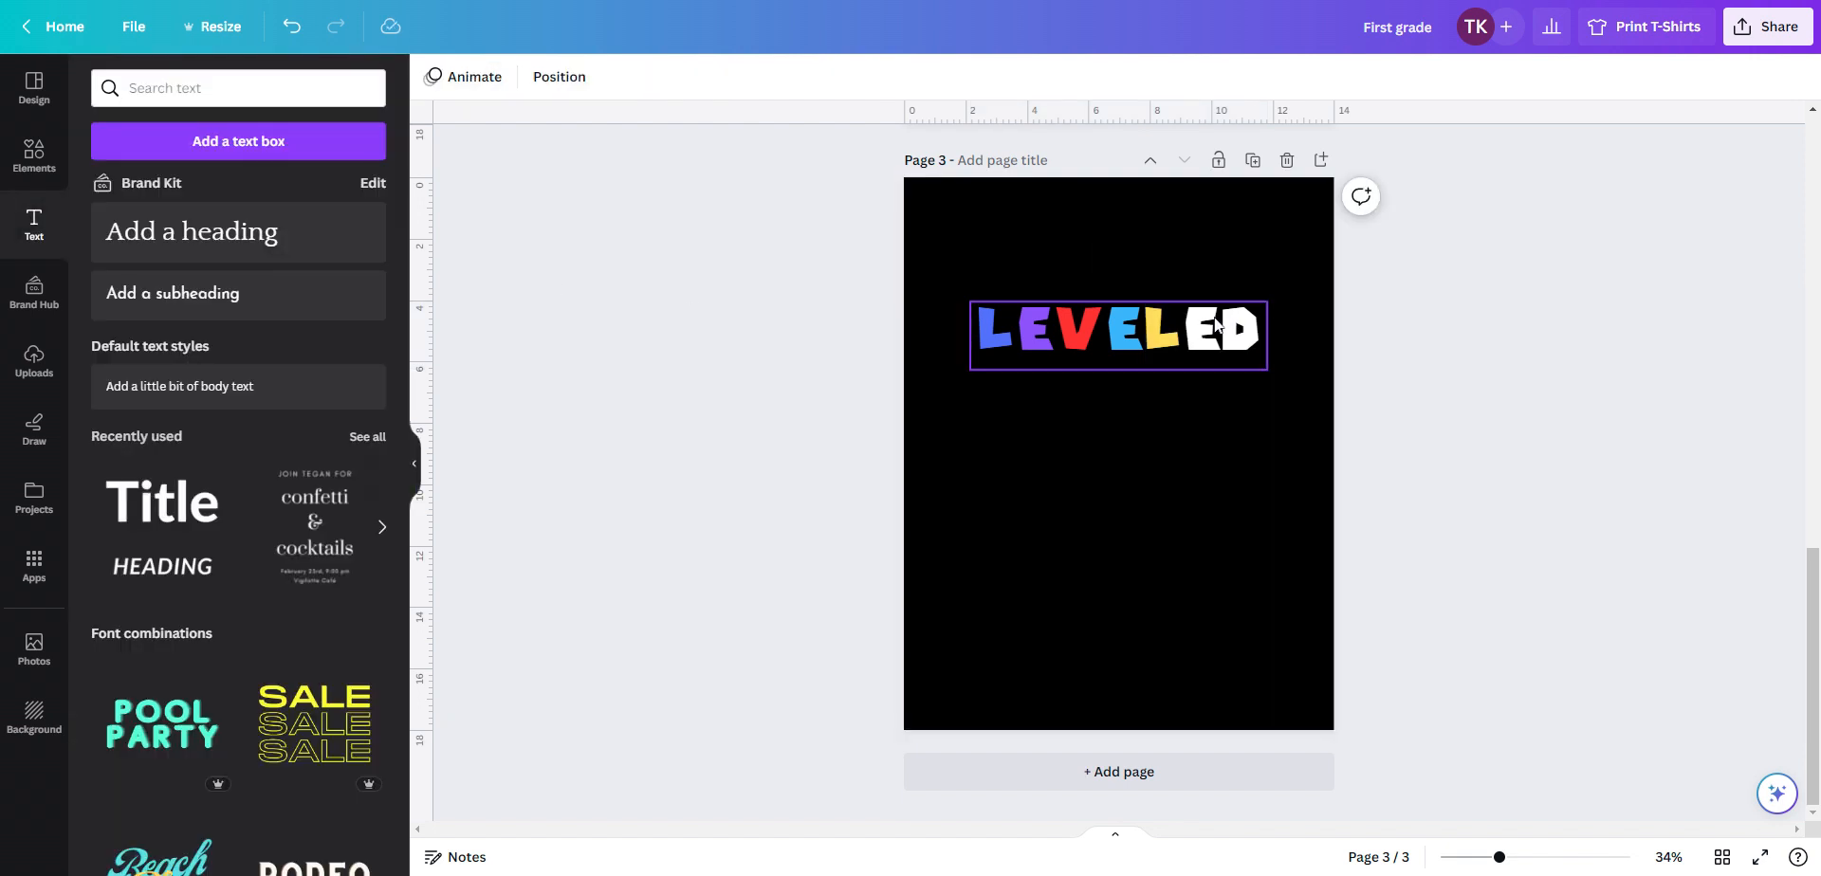
Select the sixth letter E of the heading and color it green
left_click(1209, 332)
double_click(1209, 332)
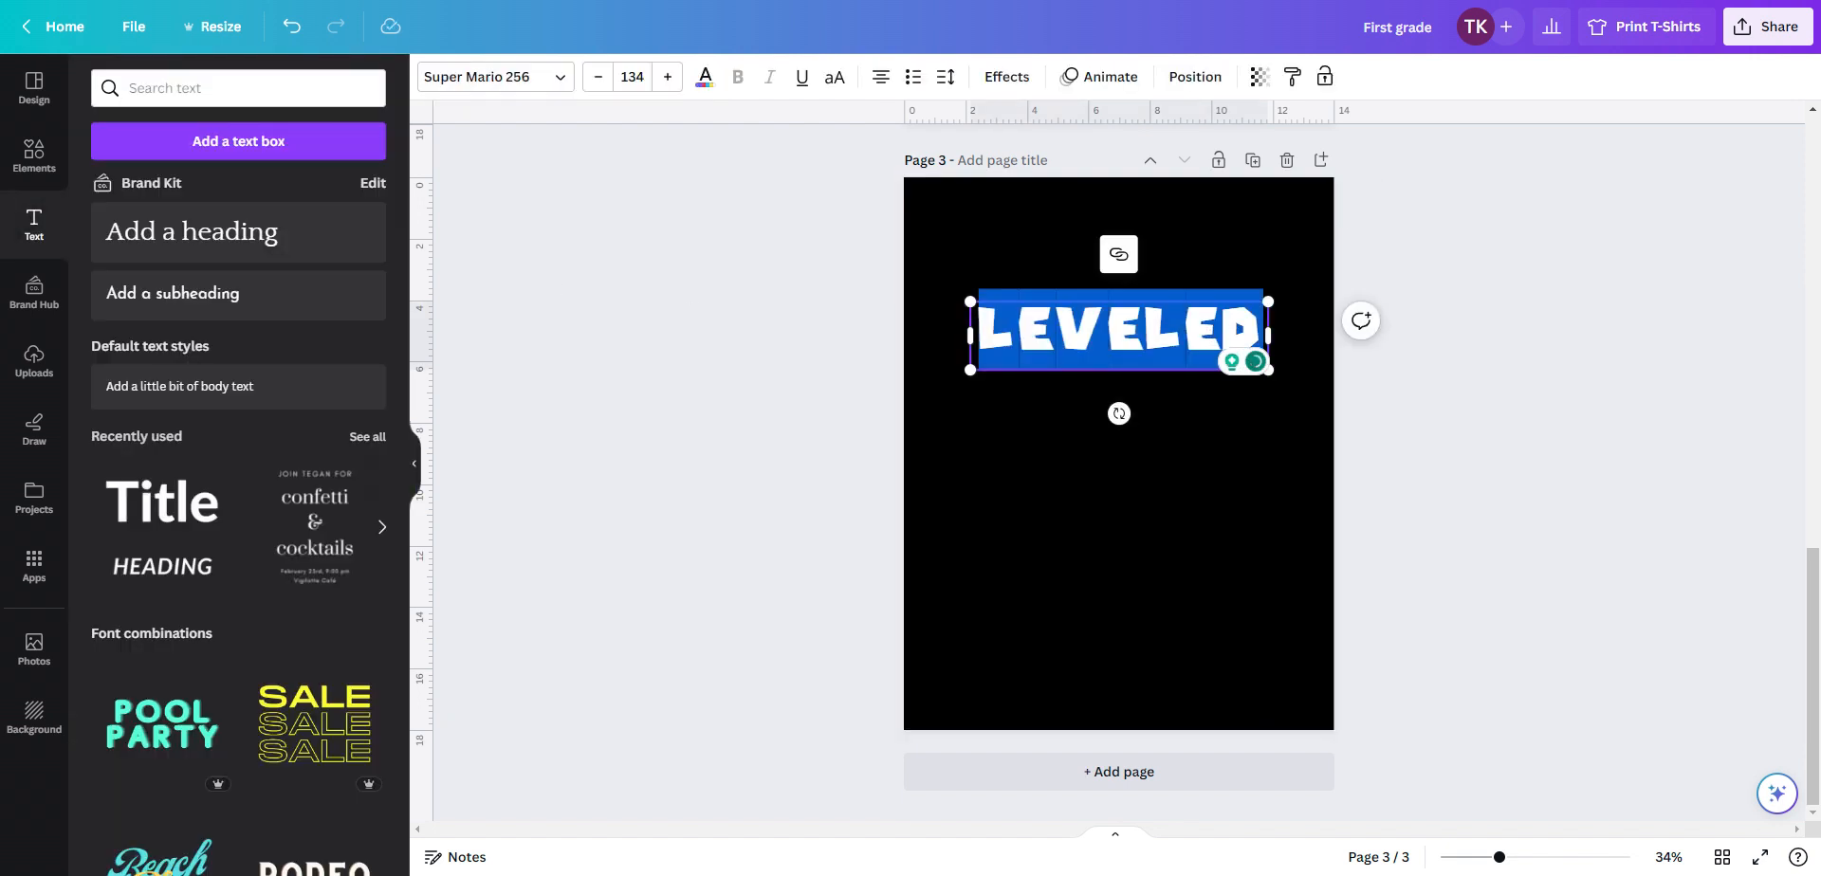
left_click(1207, 511)
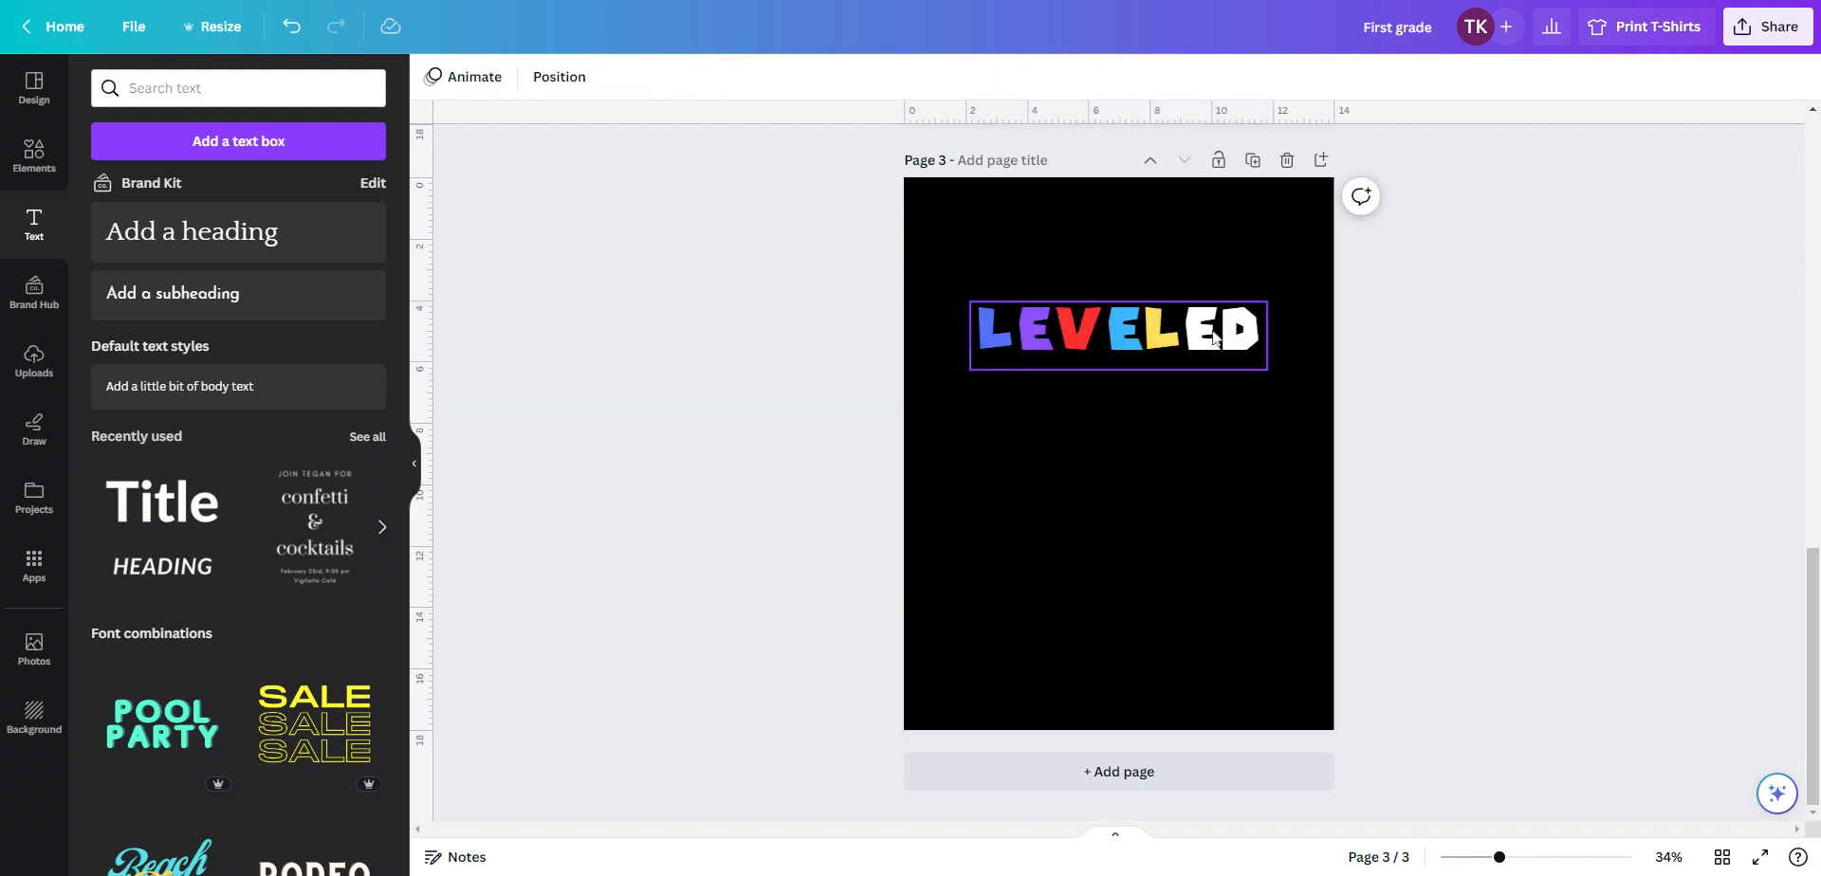
left_click(1214, 337)
left_click(1215, 338)
left_click_drag(1220, 334, 1189, 335)
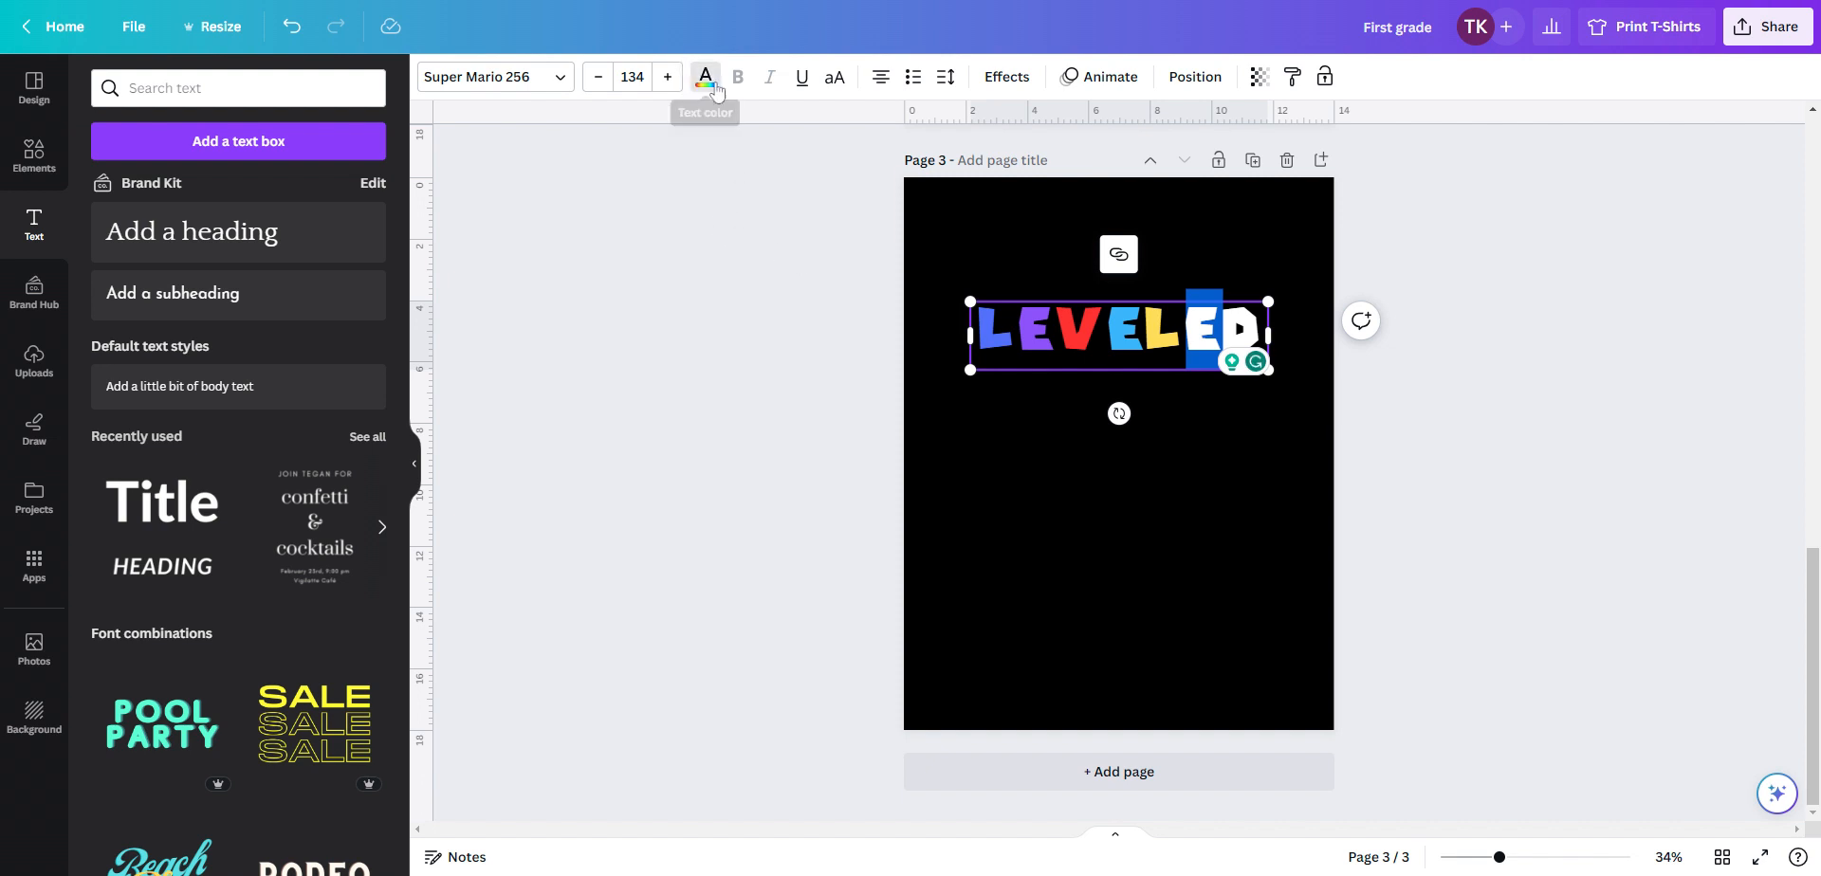
left_click(706, 77)
left_click(322, 190)
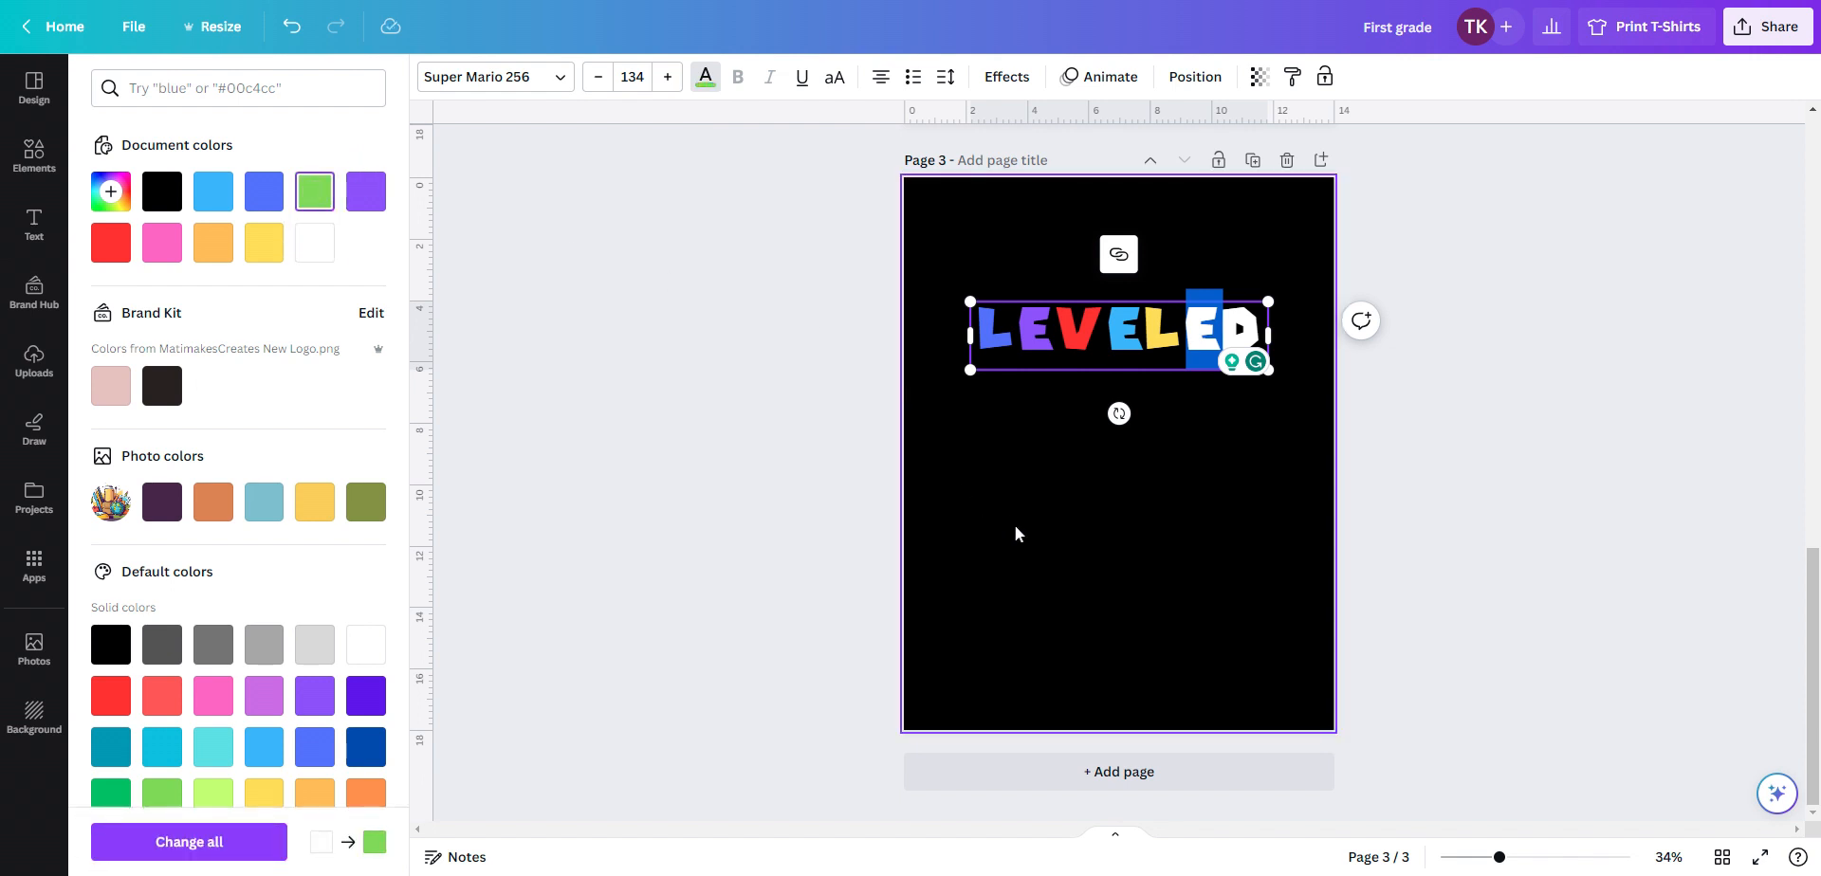
left_click(1019, 533)
Select the final letter D of the heading and color it purple
left_click_drag(1265, 316, 1282, 319)
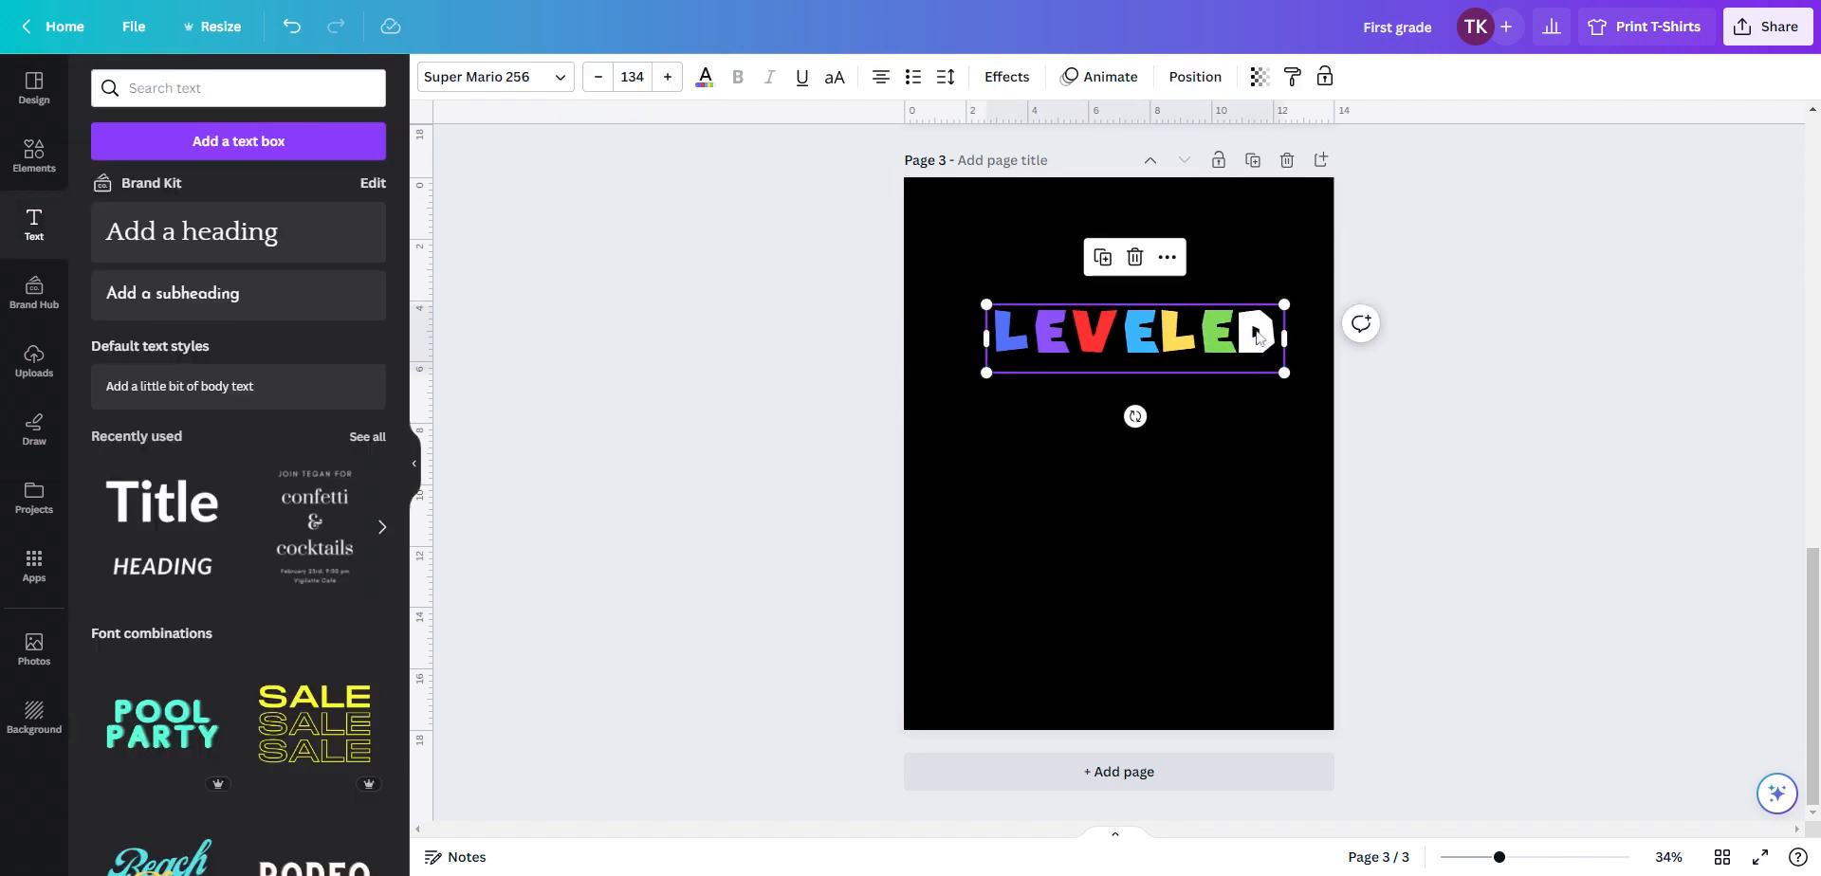
key("shift+Left")
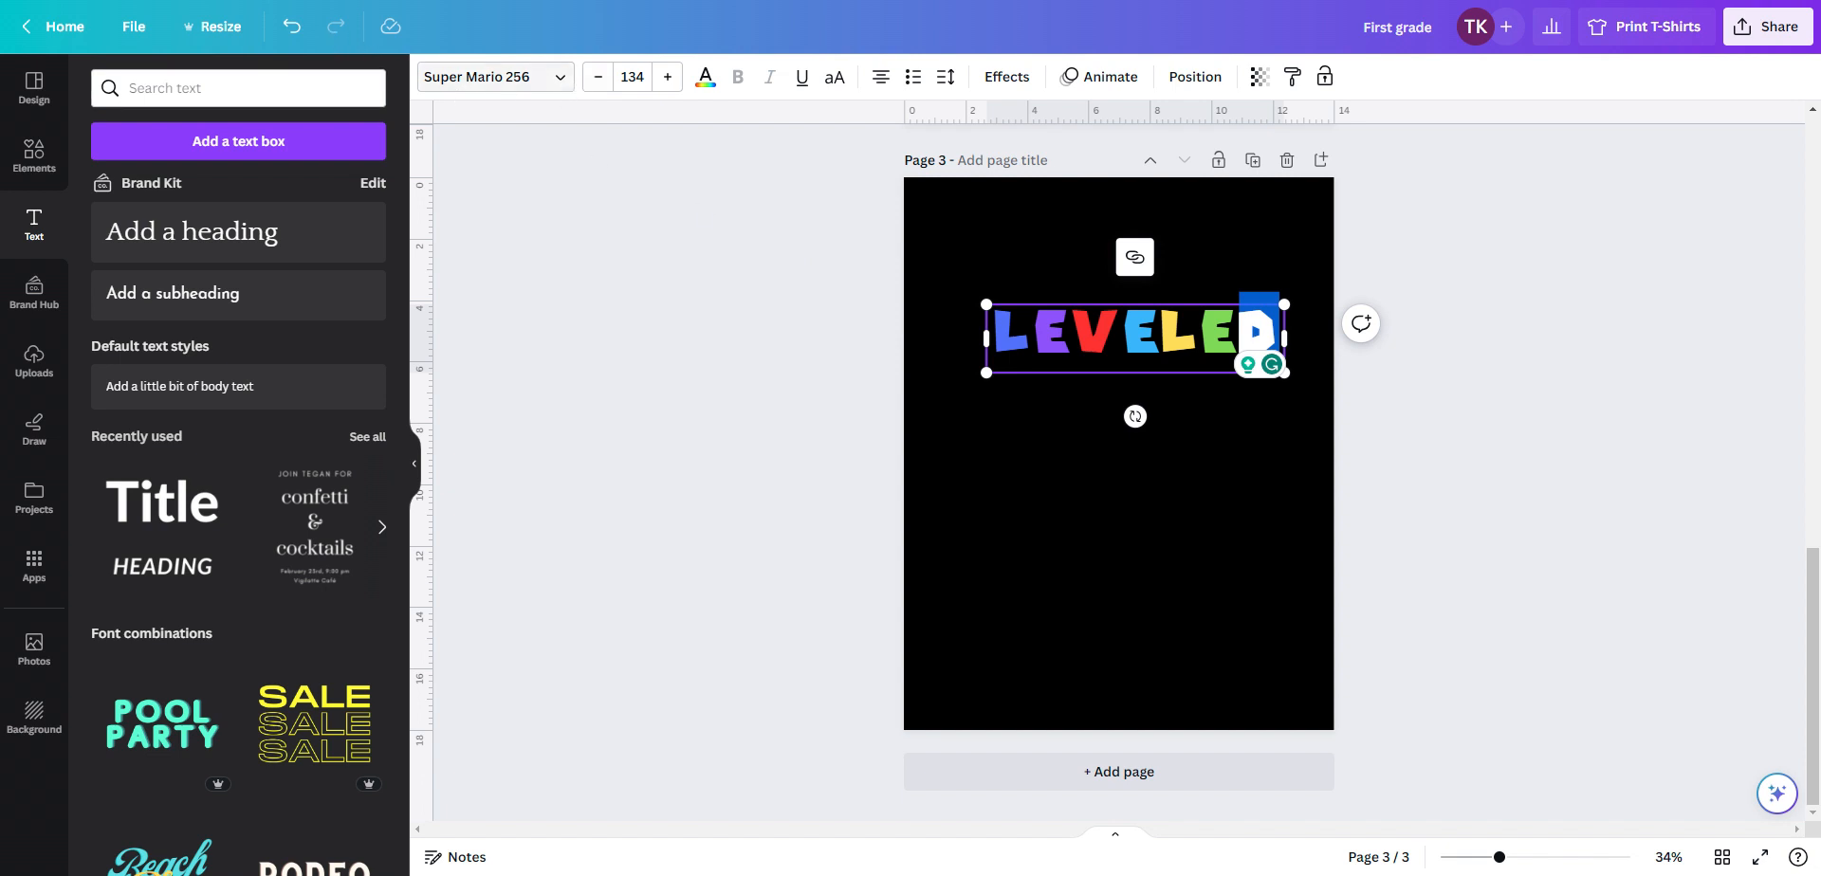
left_click(713, 88)
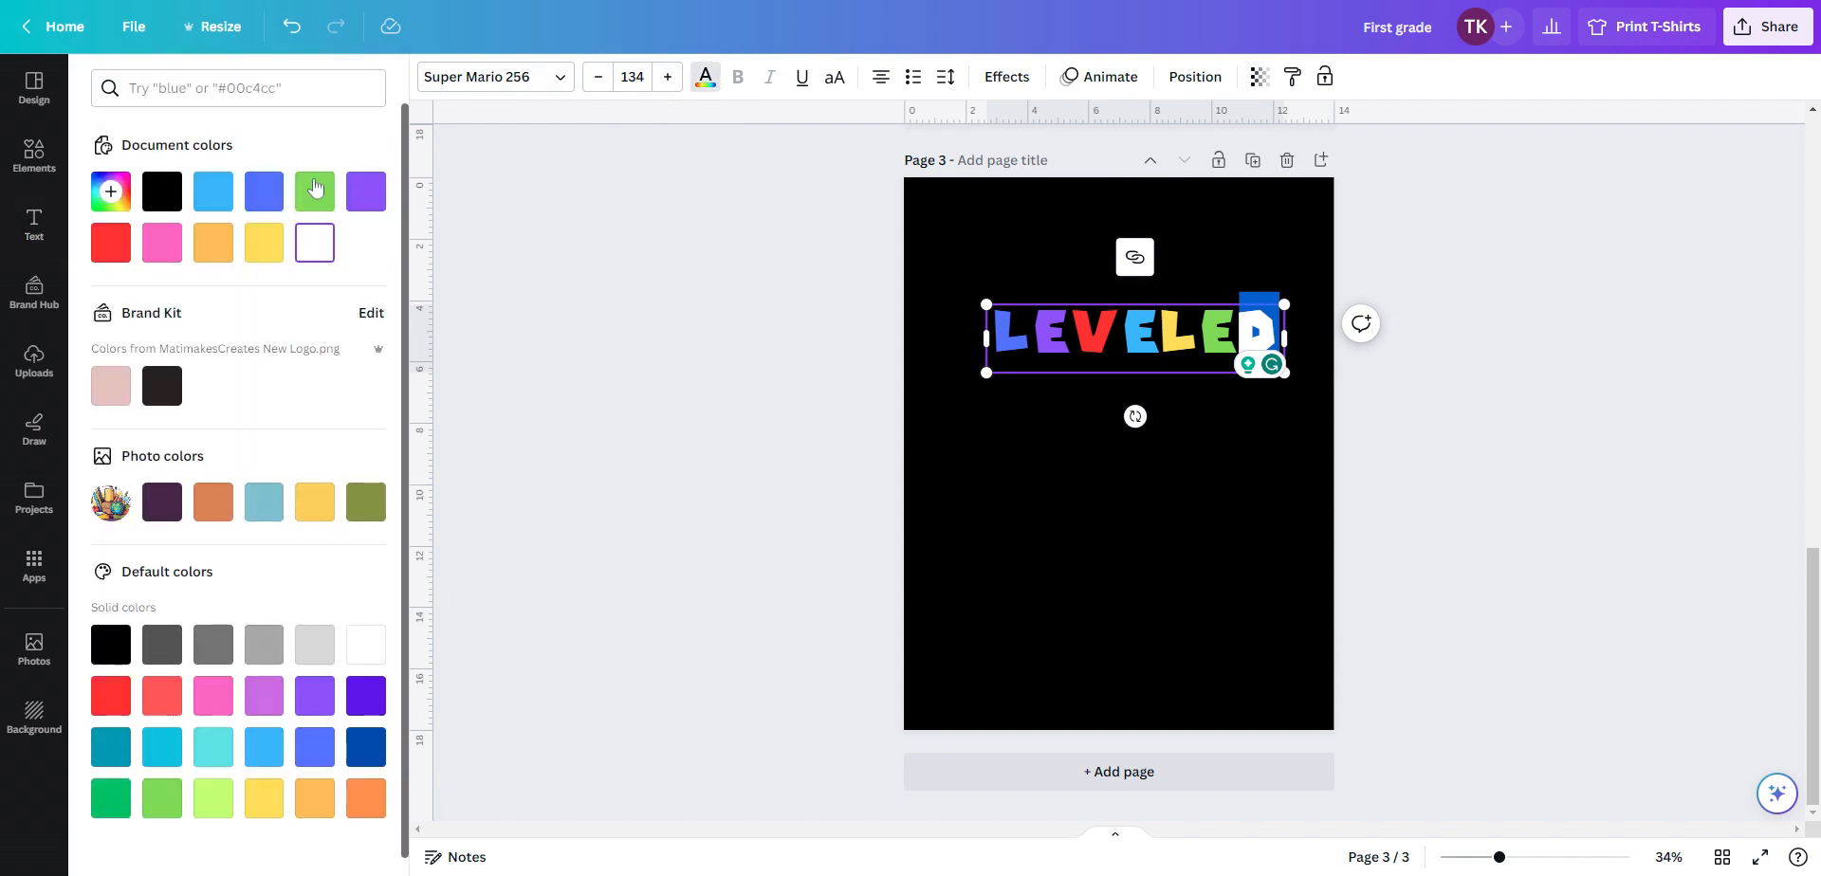
left_click(377, 195)
left_click(1193, 526)
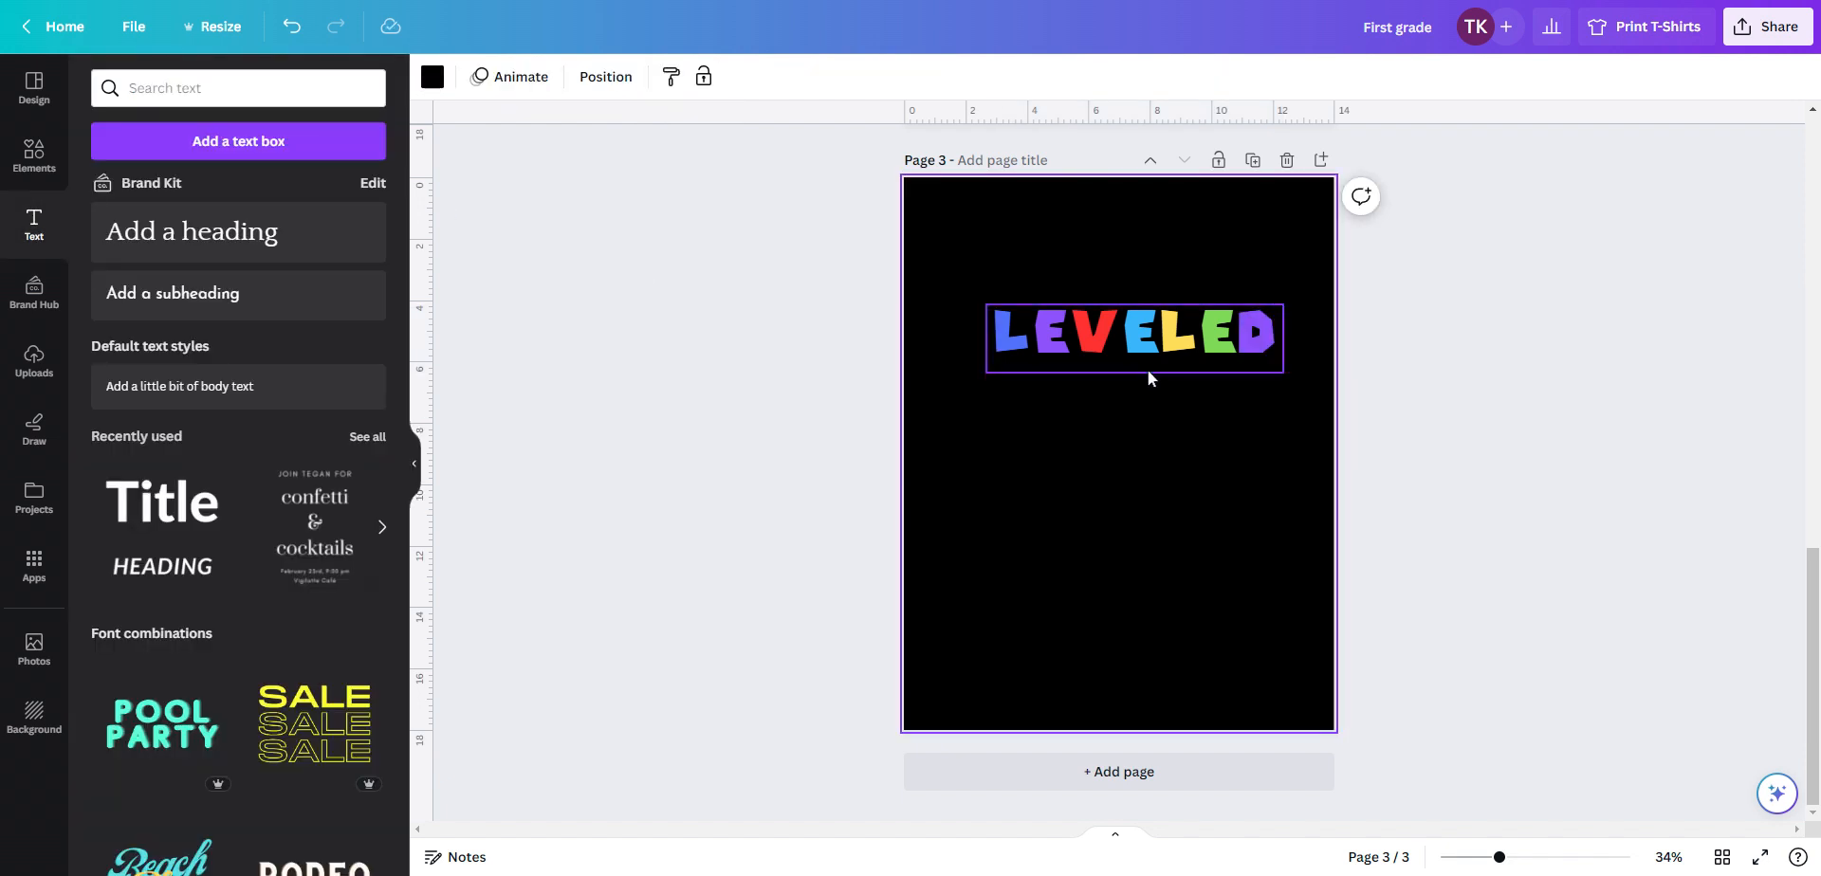
Move the LEVELED heading up and slightly left on the page
left_click_drag(1139, 365, 1125, 361)
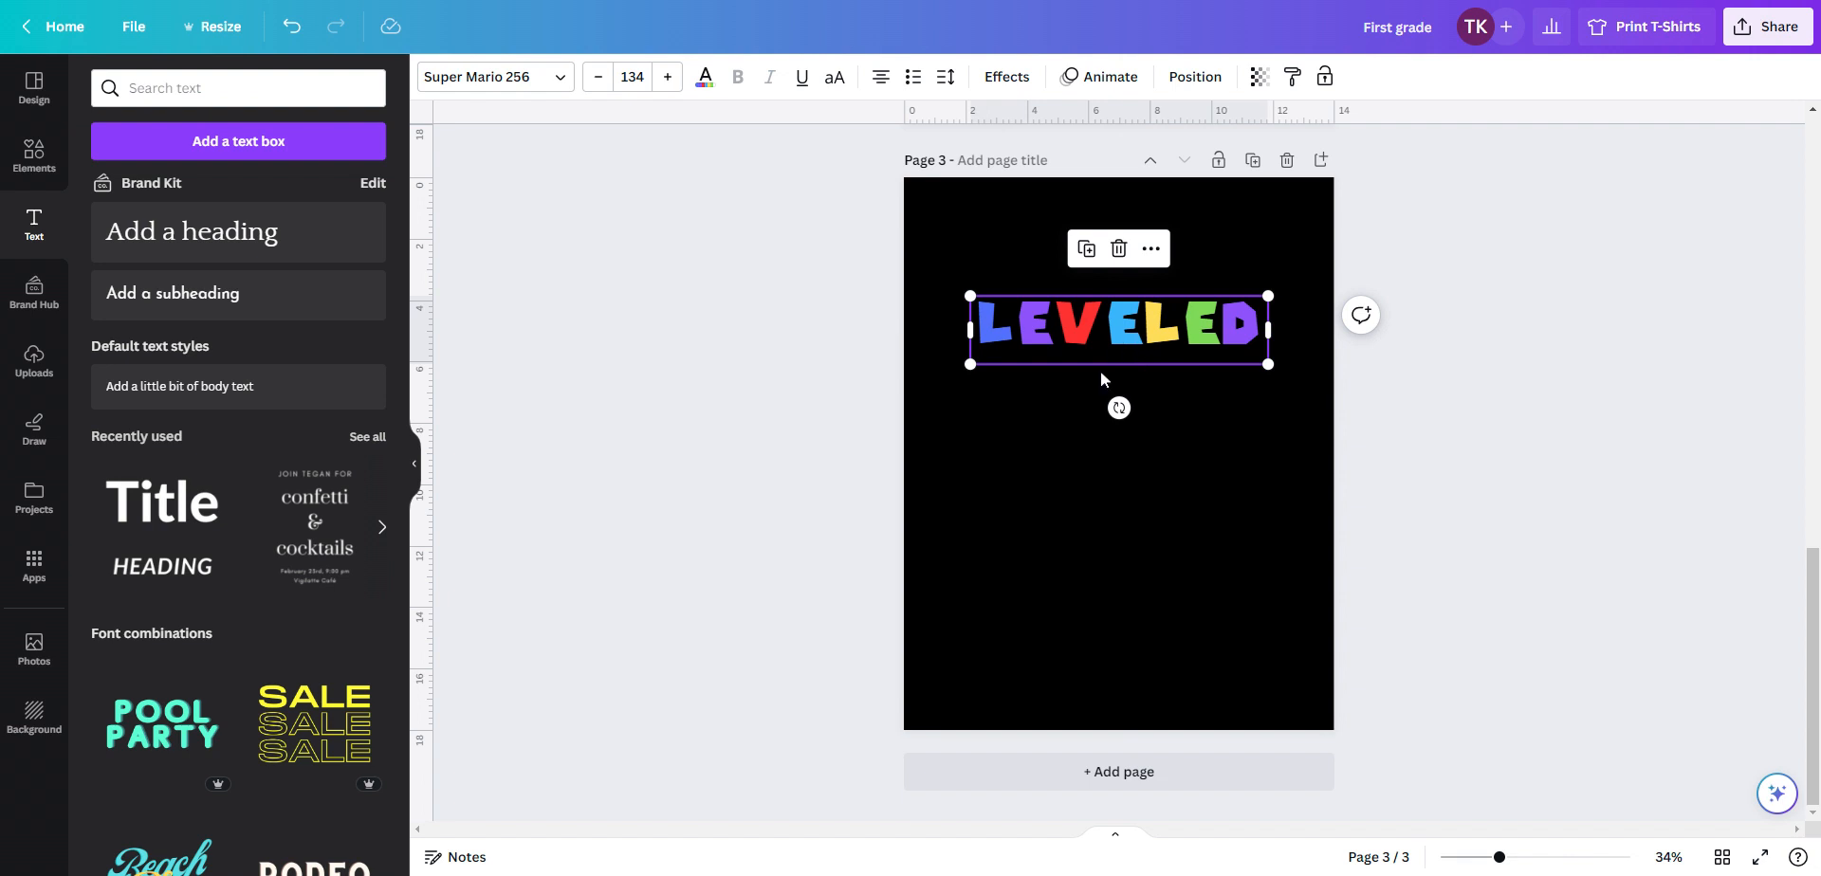
left_click(1128, 469)
left_click(1108, 351)
left_click_drag(1108, 352, 1107, 324)
left_click(1070, 502)
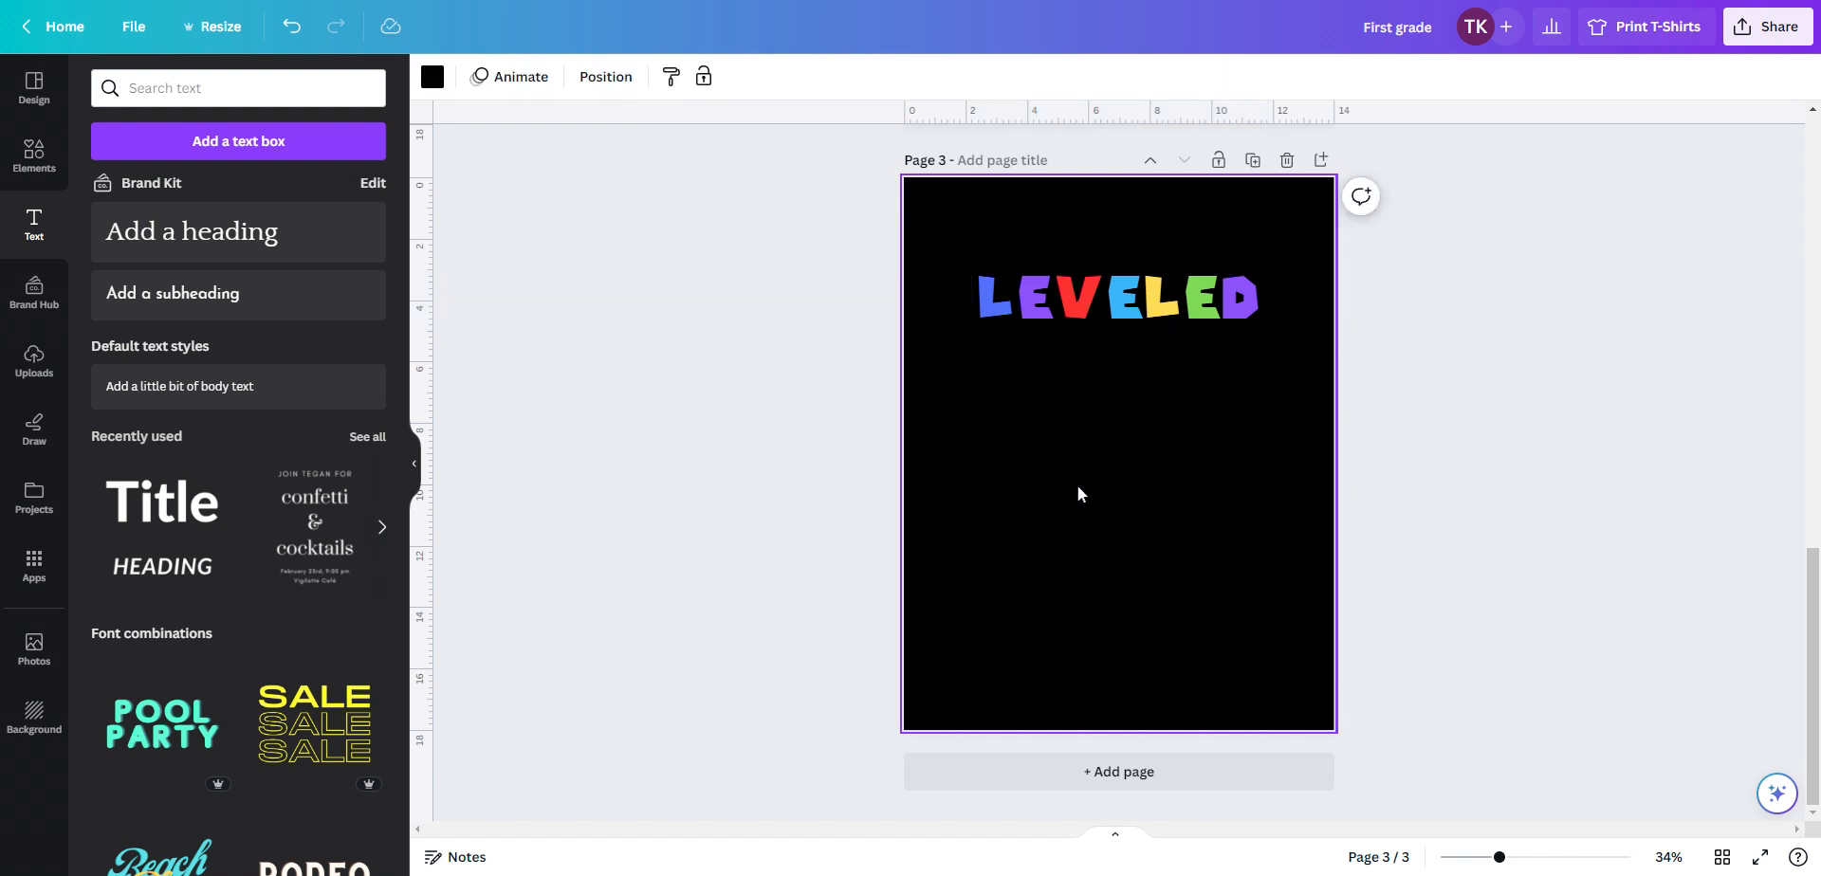
Add a new heading reading "UP TO" and widen its text box
left_click(203, 236)
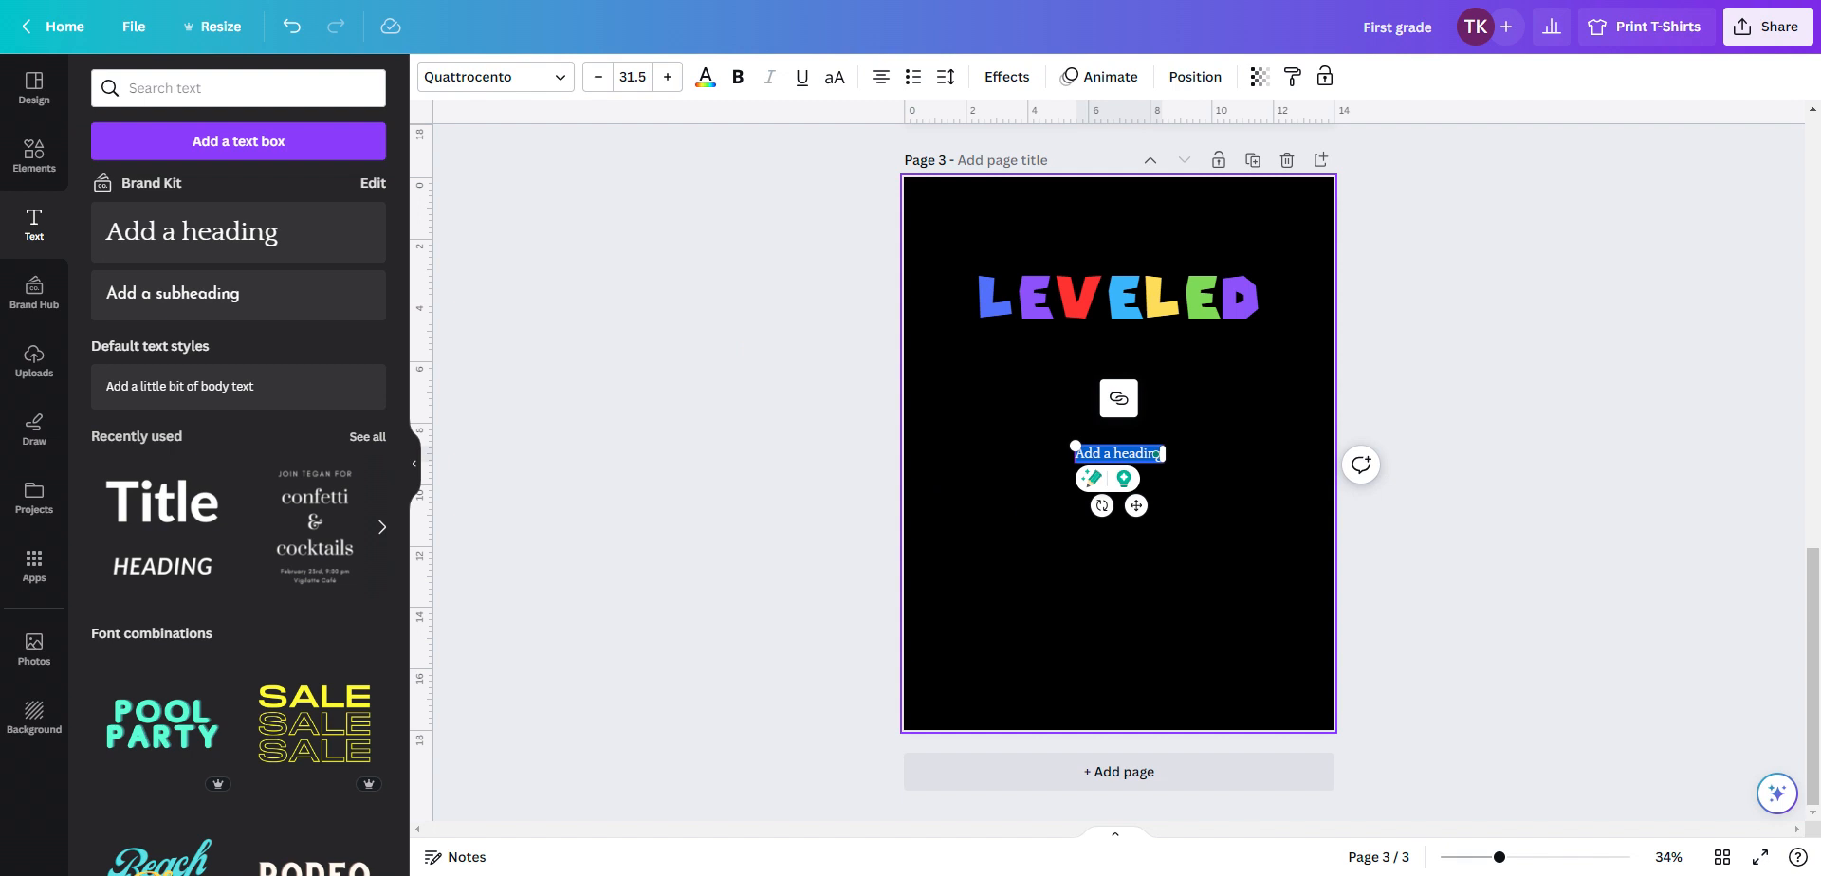
type("UP")
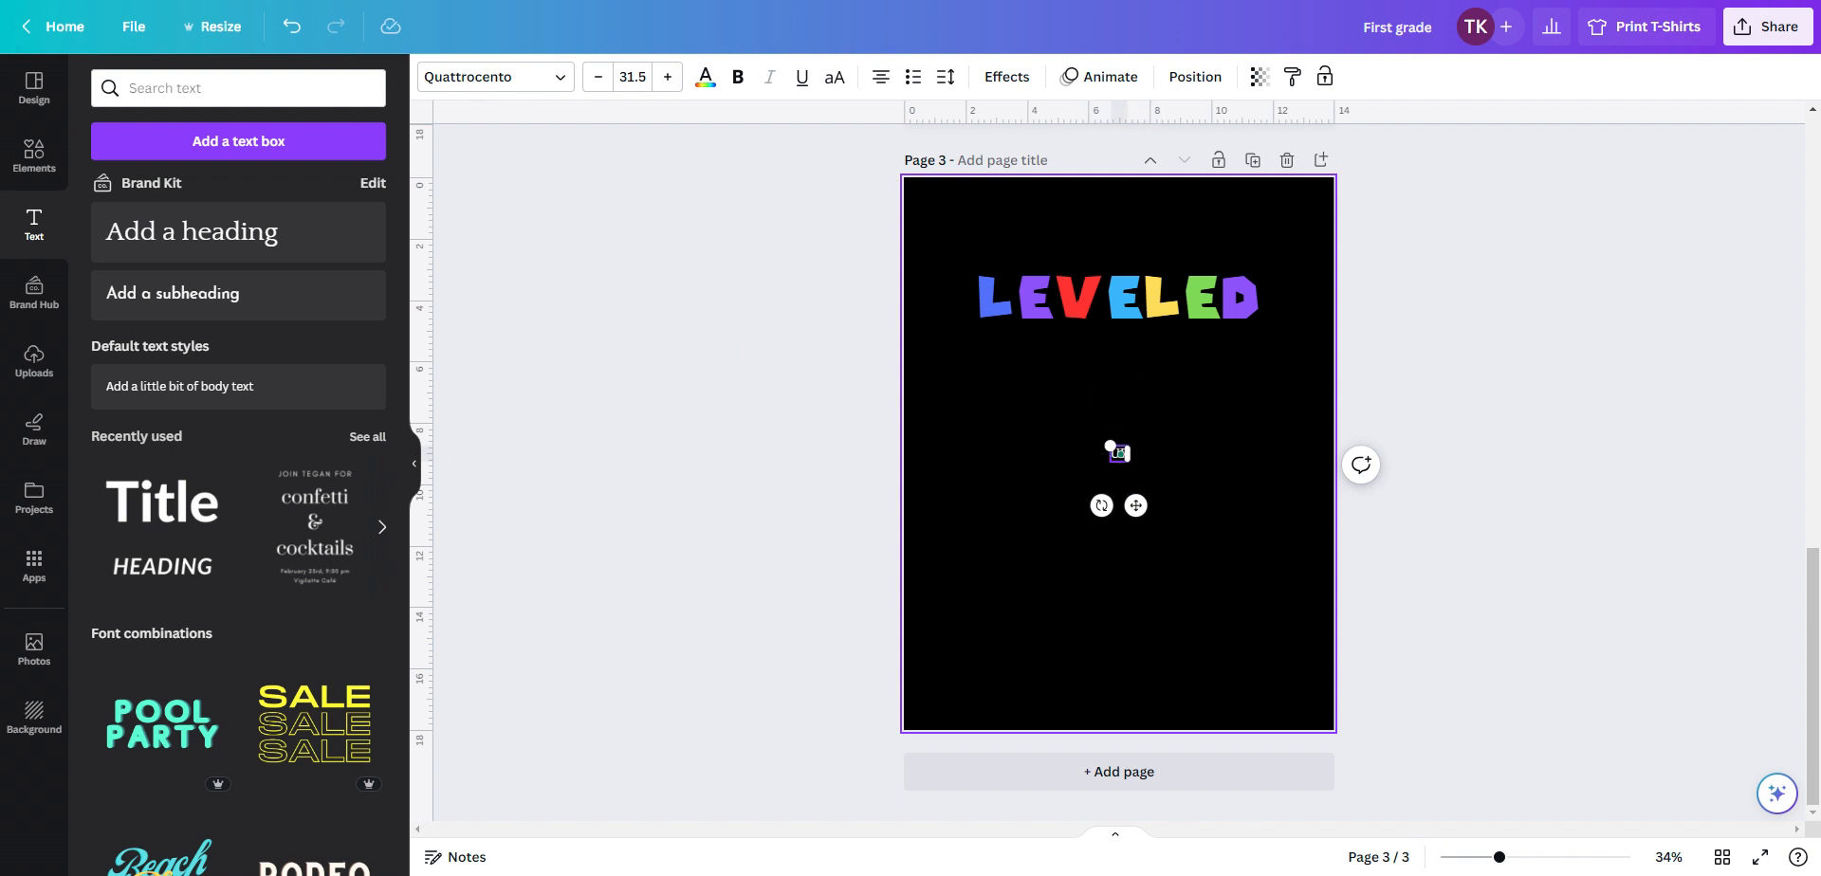
type(" TO")
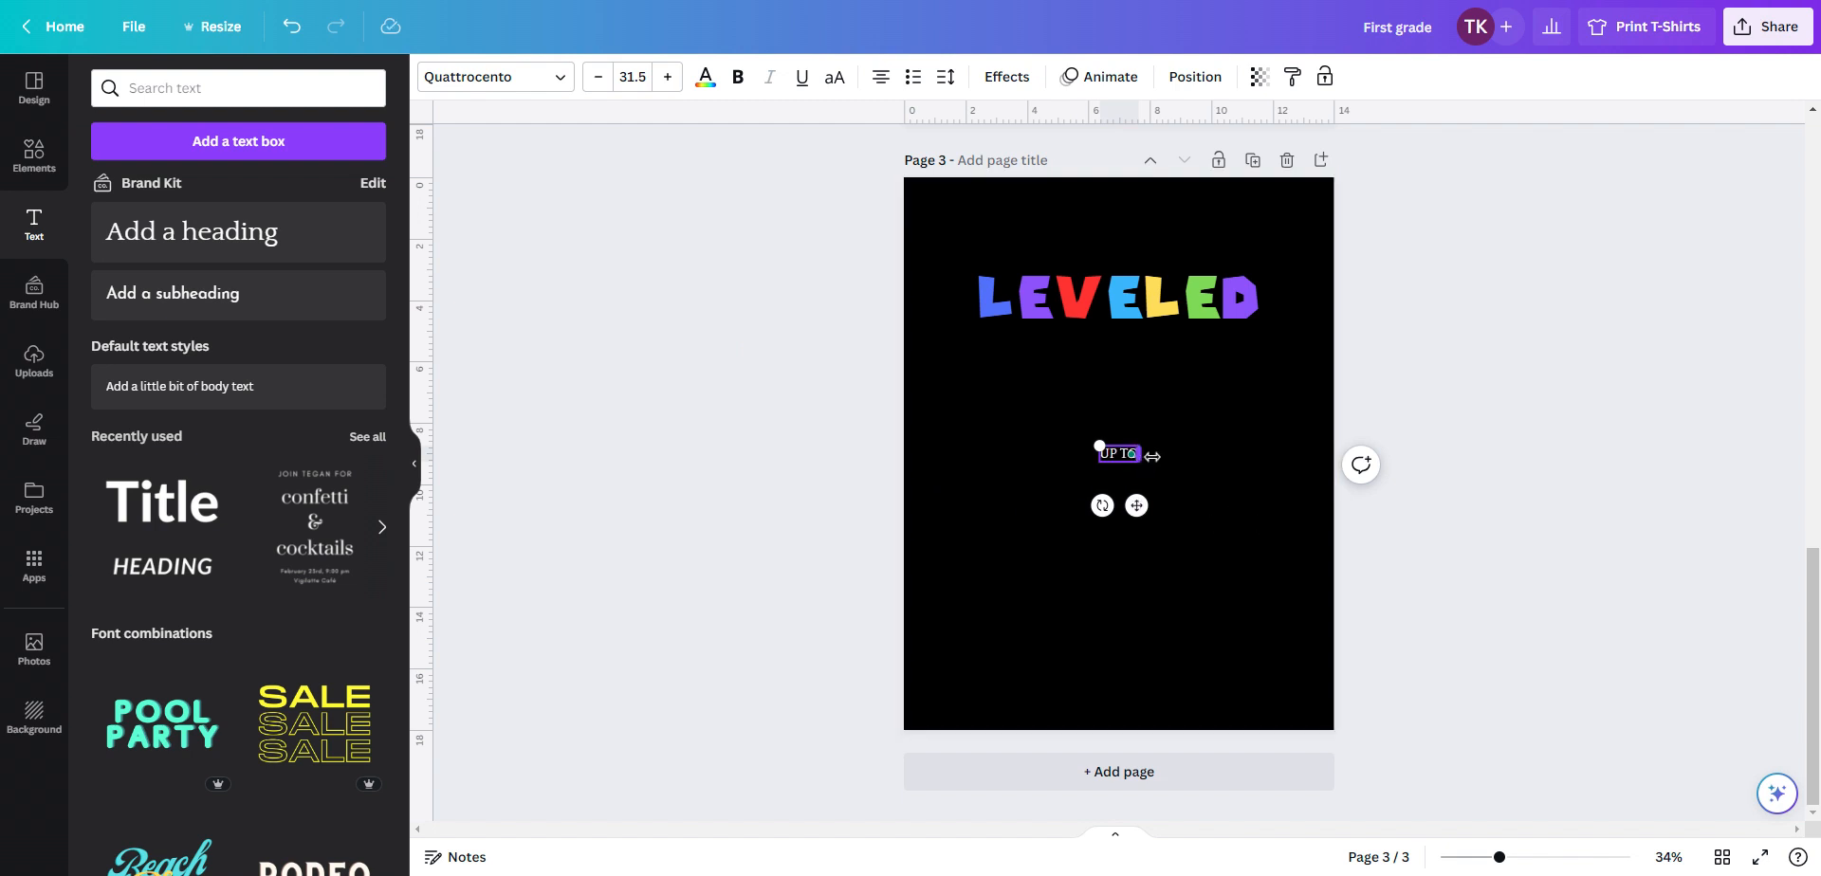
mouse_move(1138, 455)
left_click(1191, 481)
left_click(1121, 452)
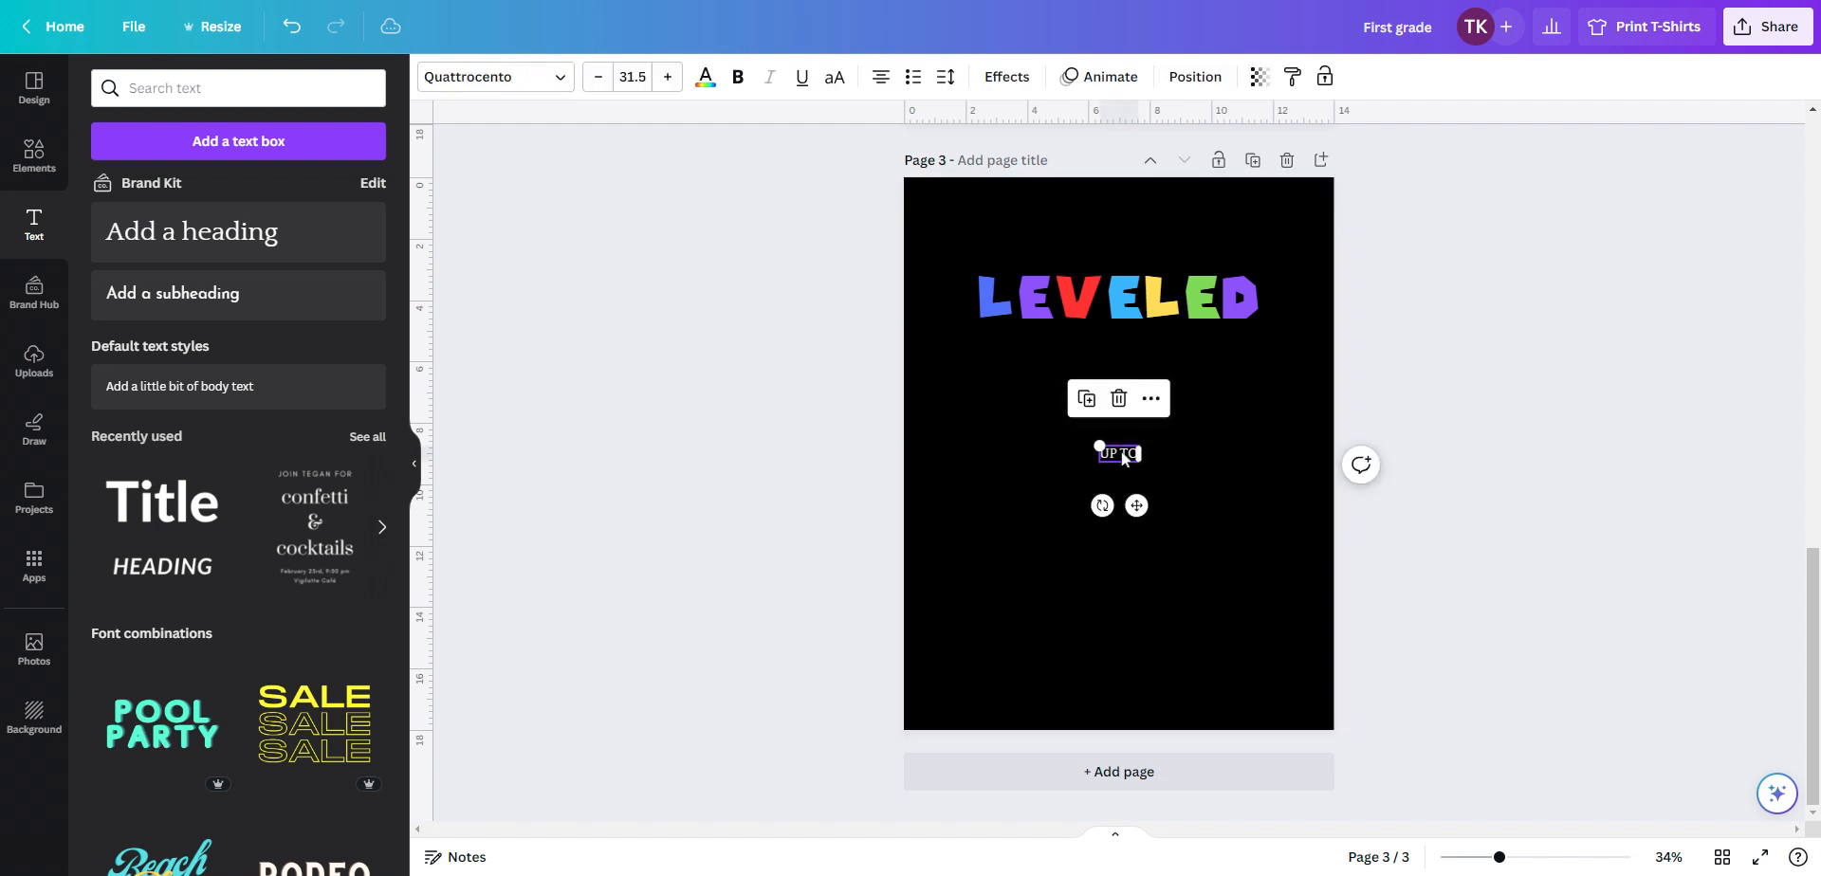
left_click_drag(1141, 456, 1233, 463)
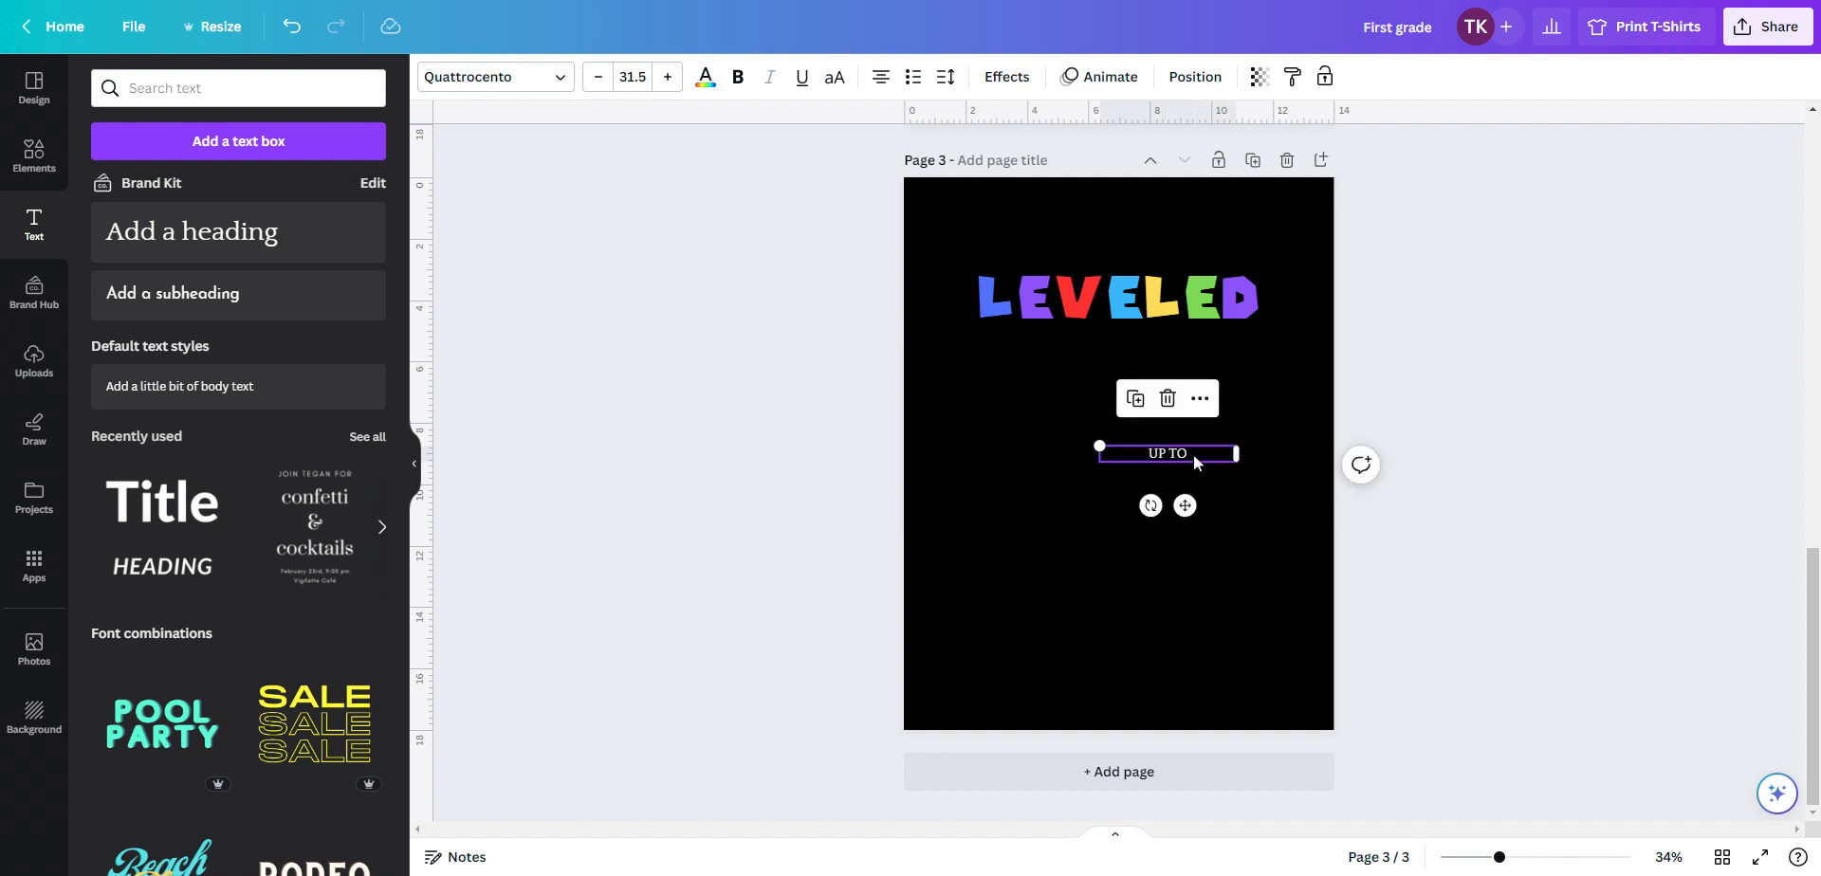
Set the UP TO text's font size to 86.5 and move it just below LEVELED
double_click(1191, 453)
key("ctrl+a")
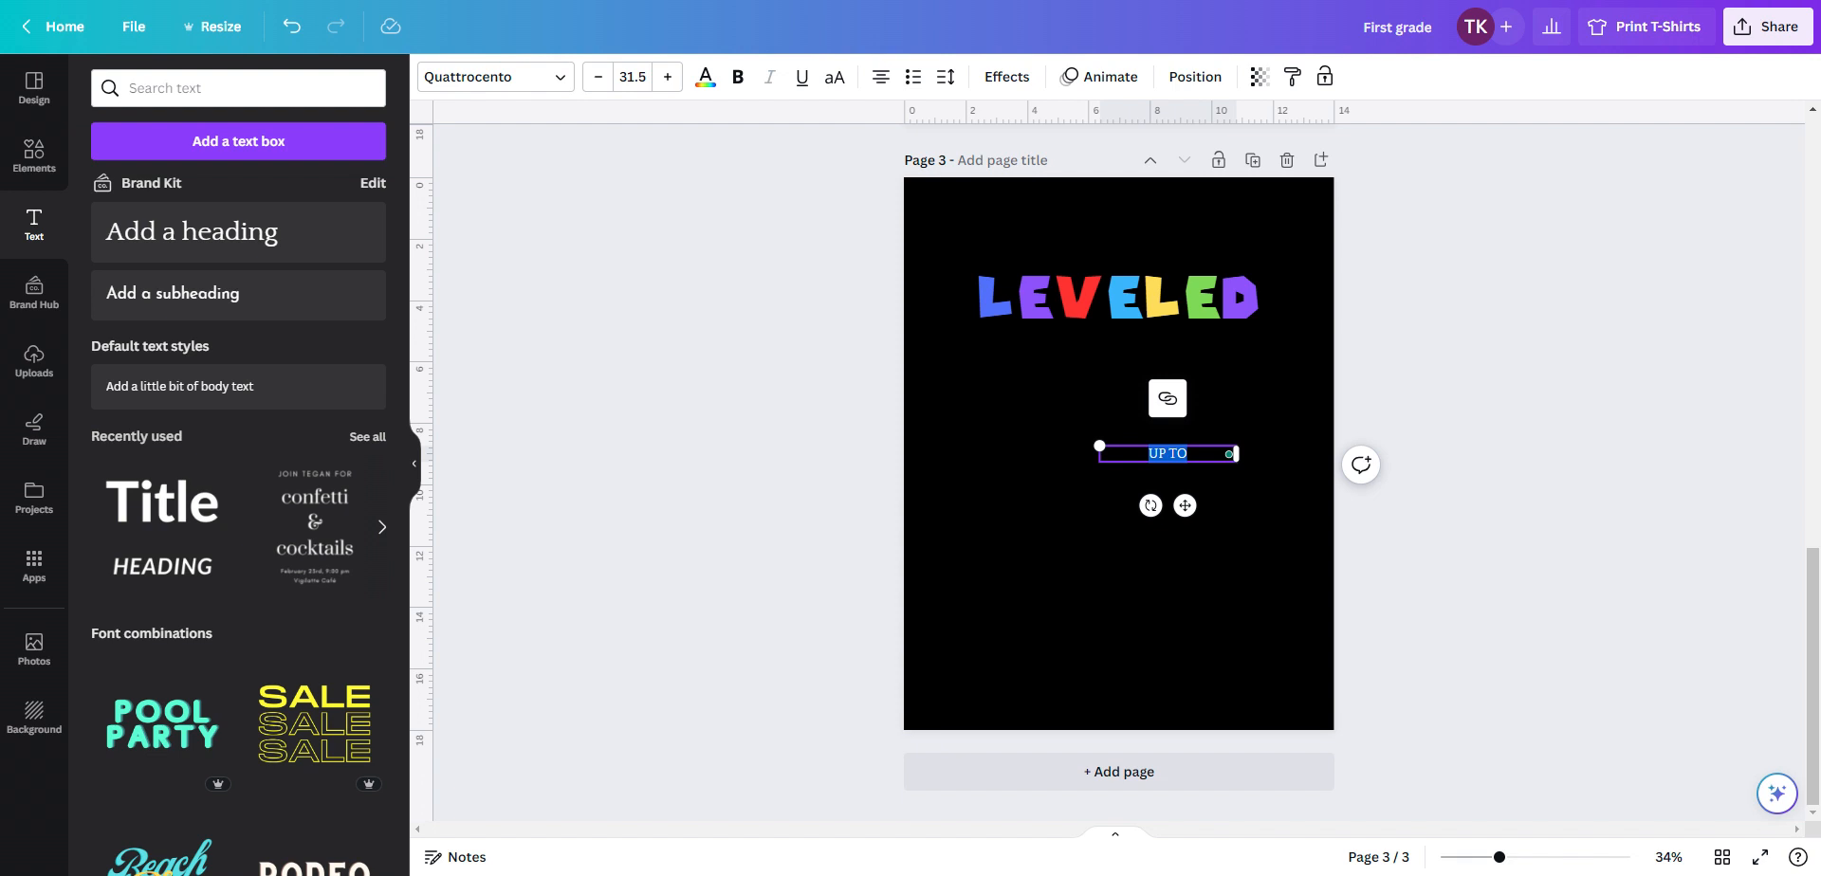
left_click(667, 77)
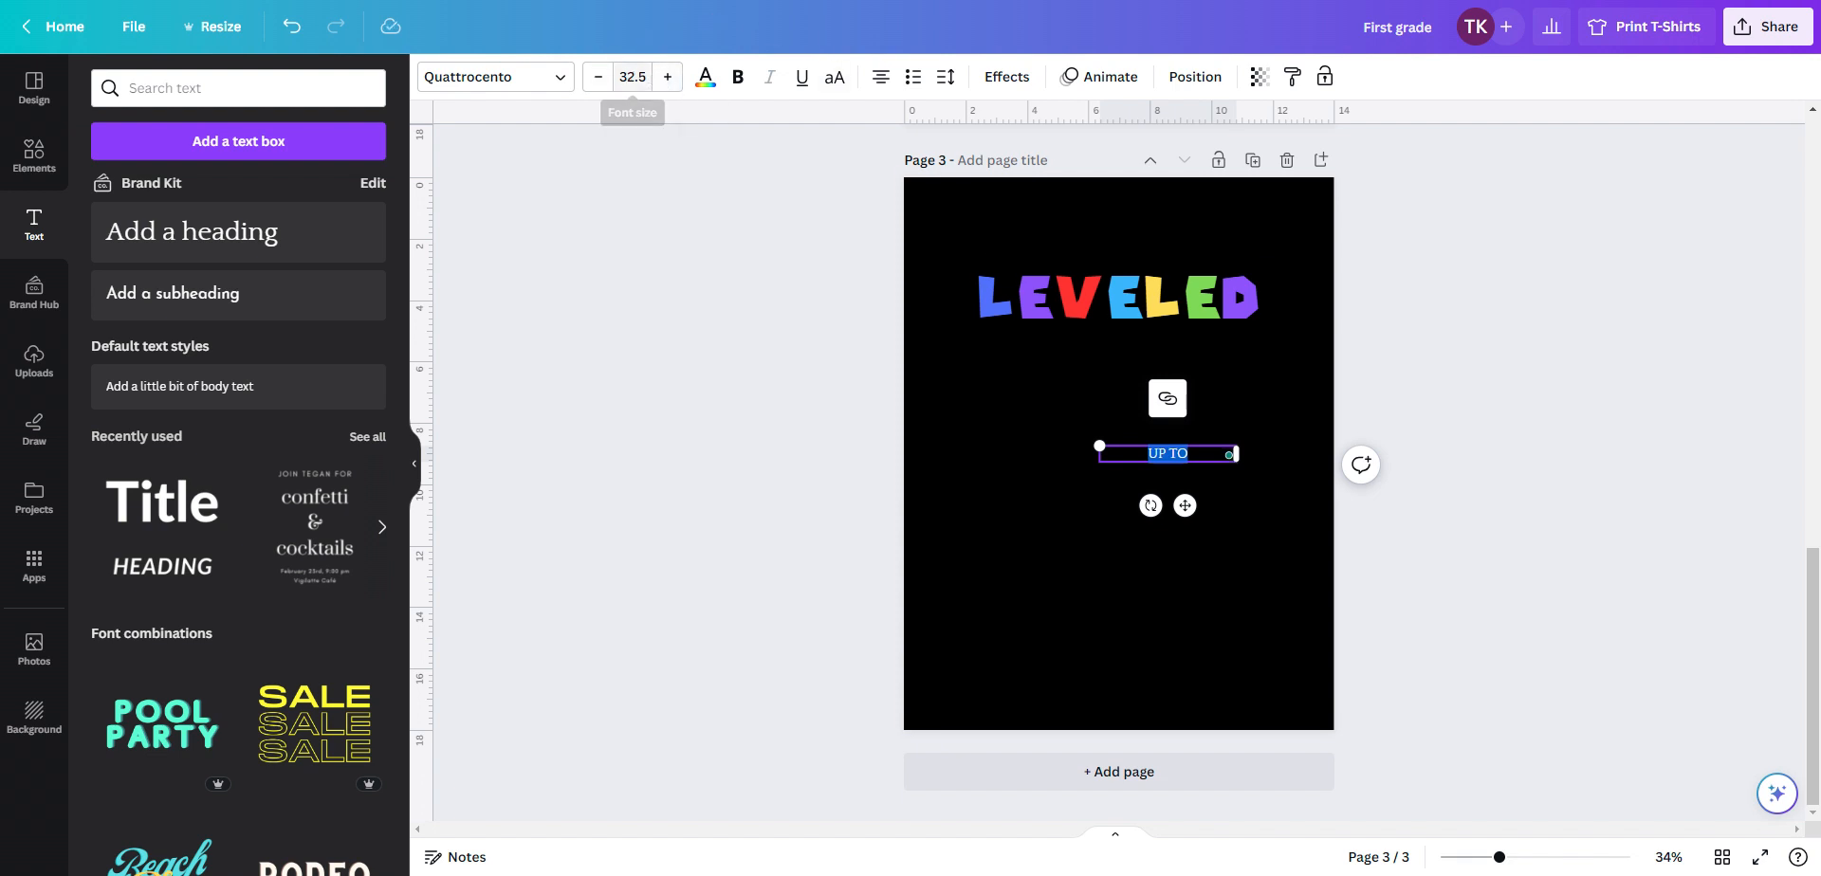
left_click(597, 77)
left_click(632, 77)
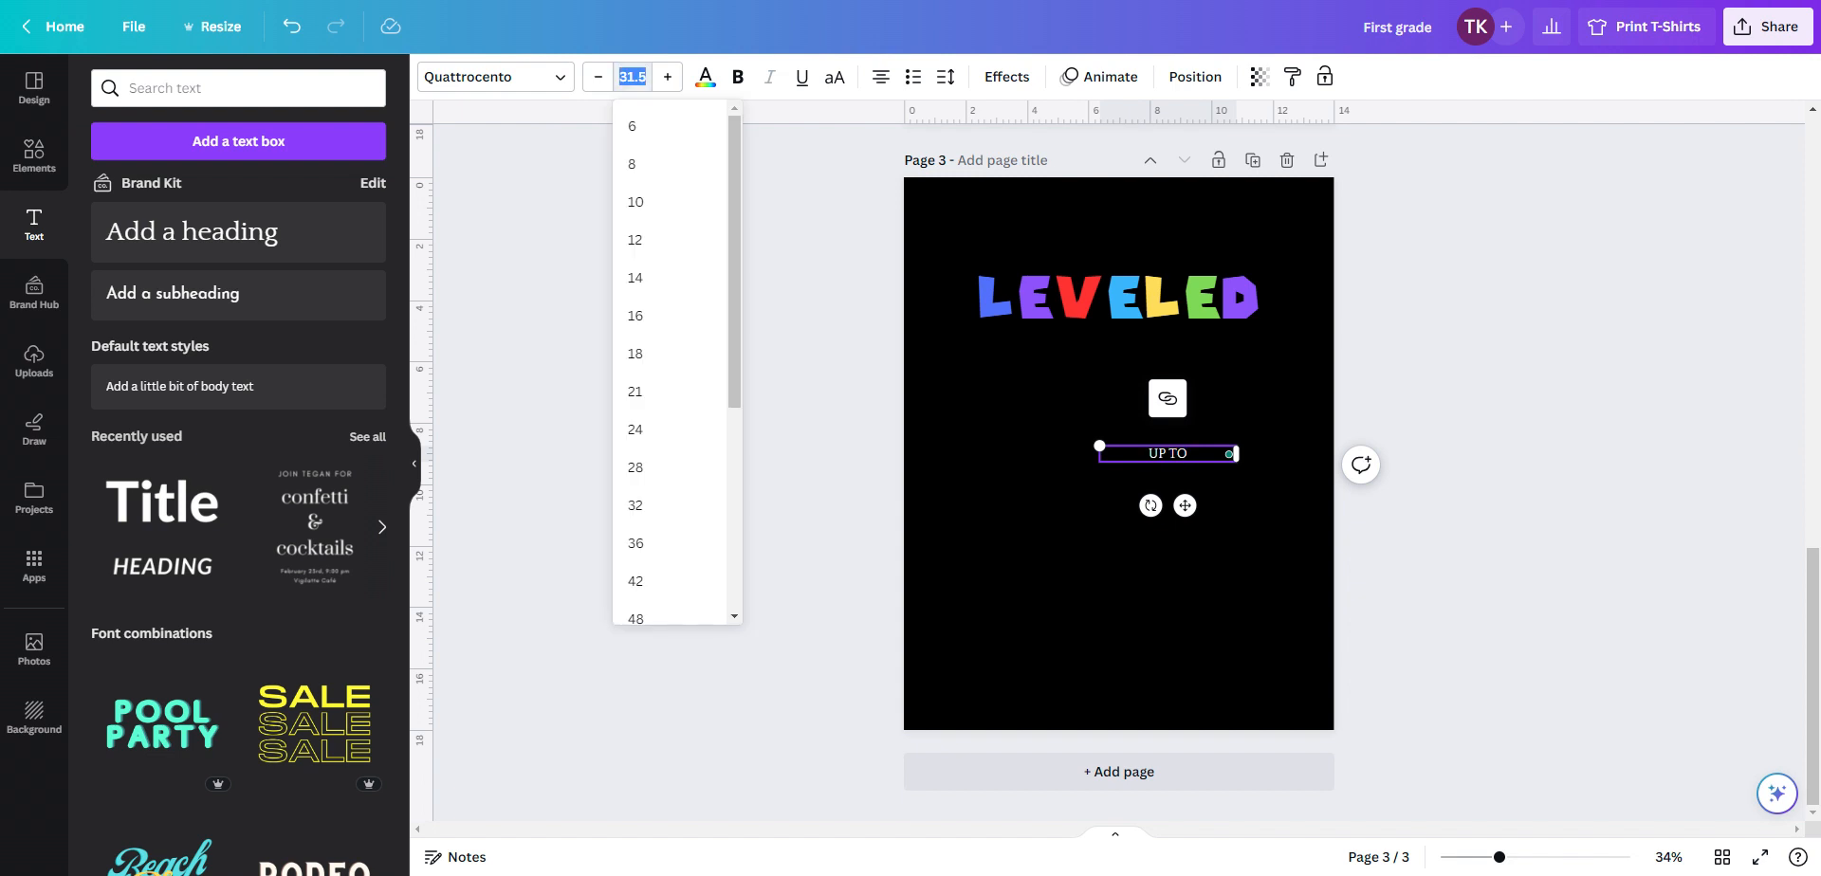
type("86.5")
key("Return")
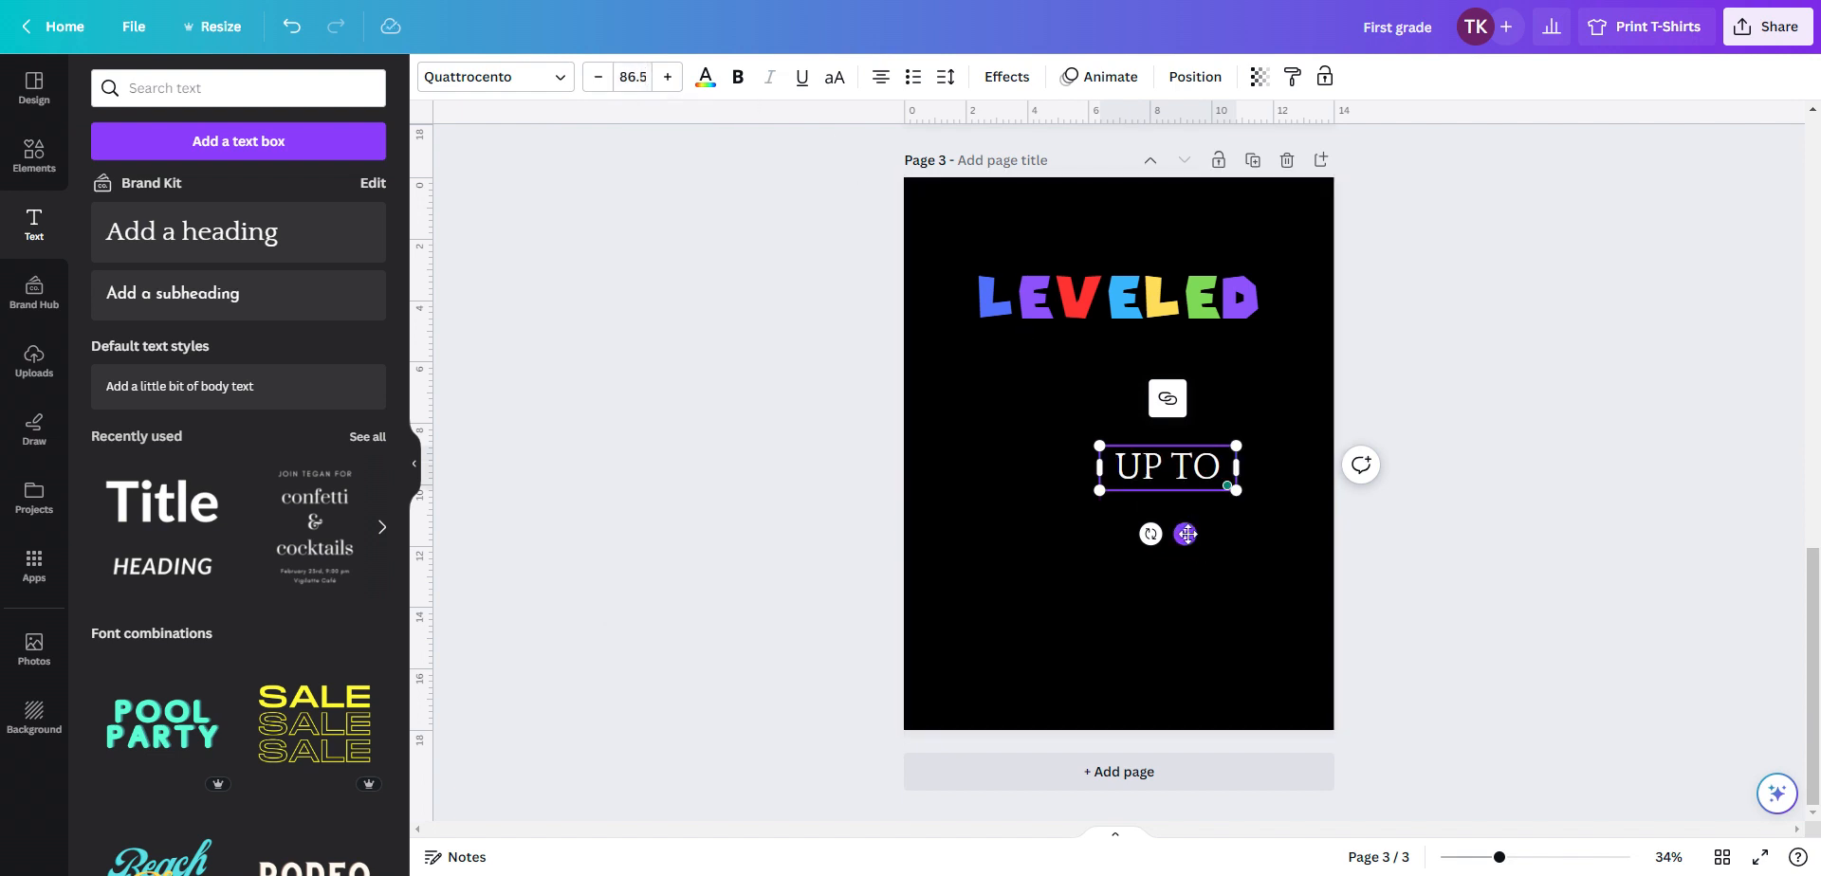
left_click_drag(1184, 534, 1129, 425)
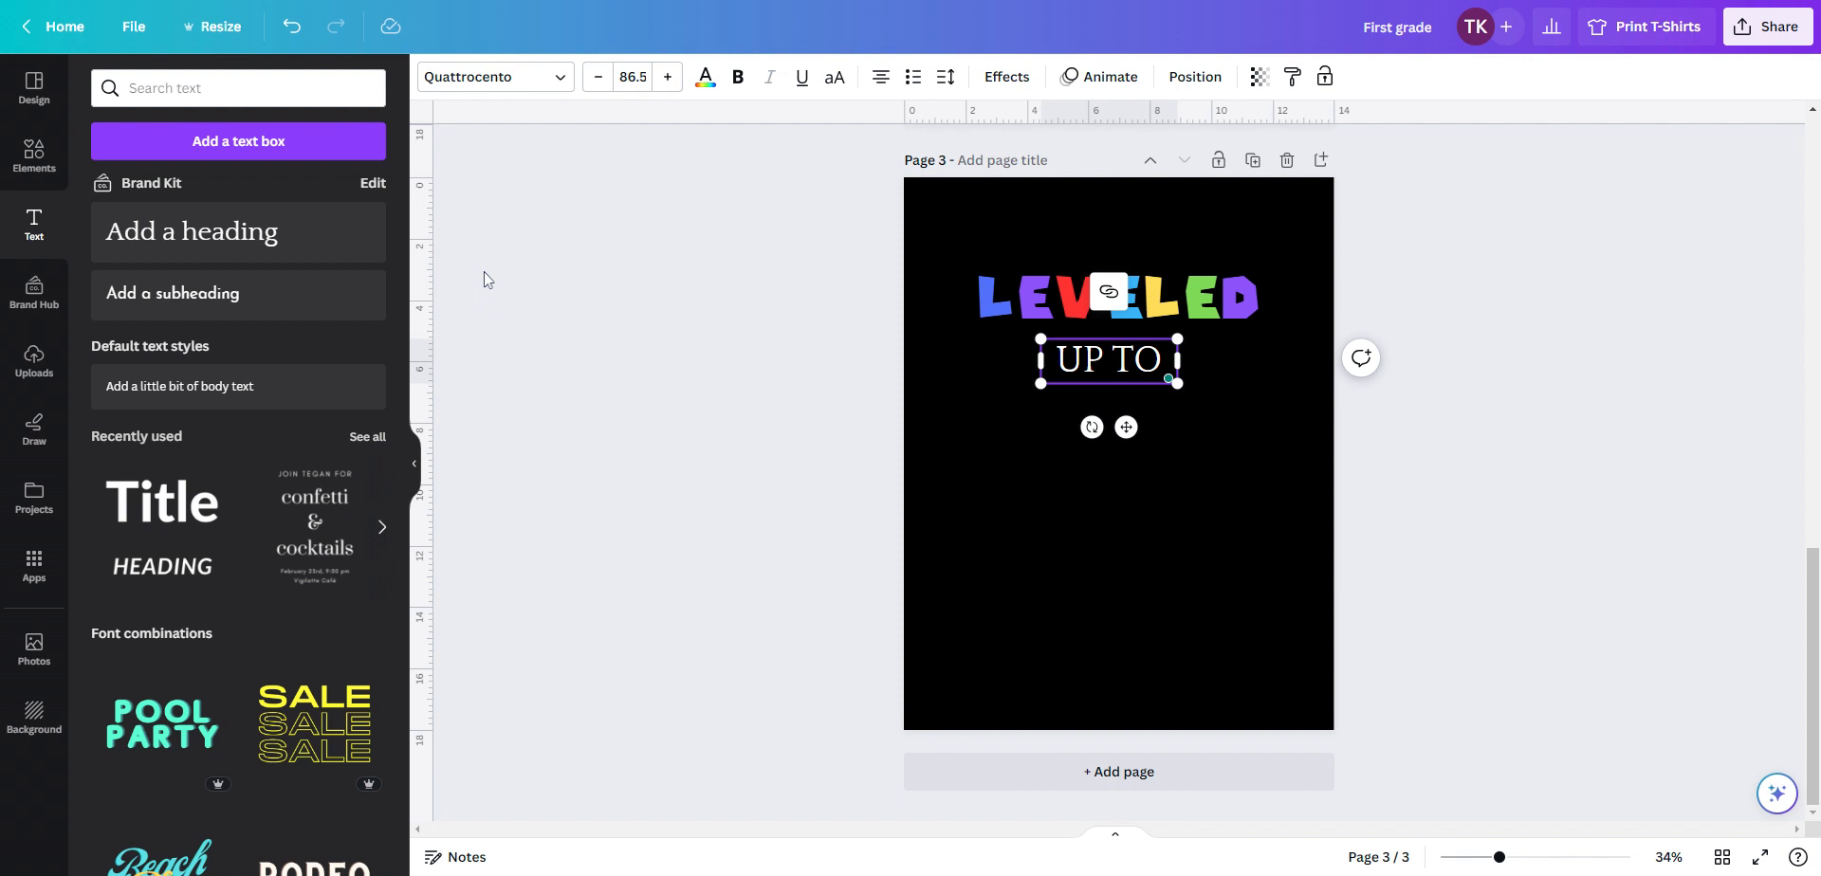
Search the fonts for "kids", apply Lazydog to the UP TO text, and nudge it slightly left
left_click(562, 76)
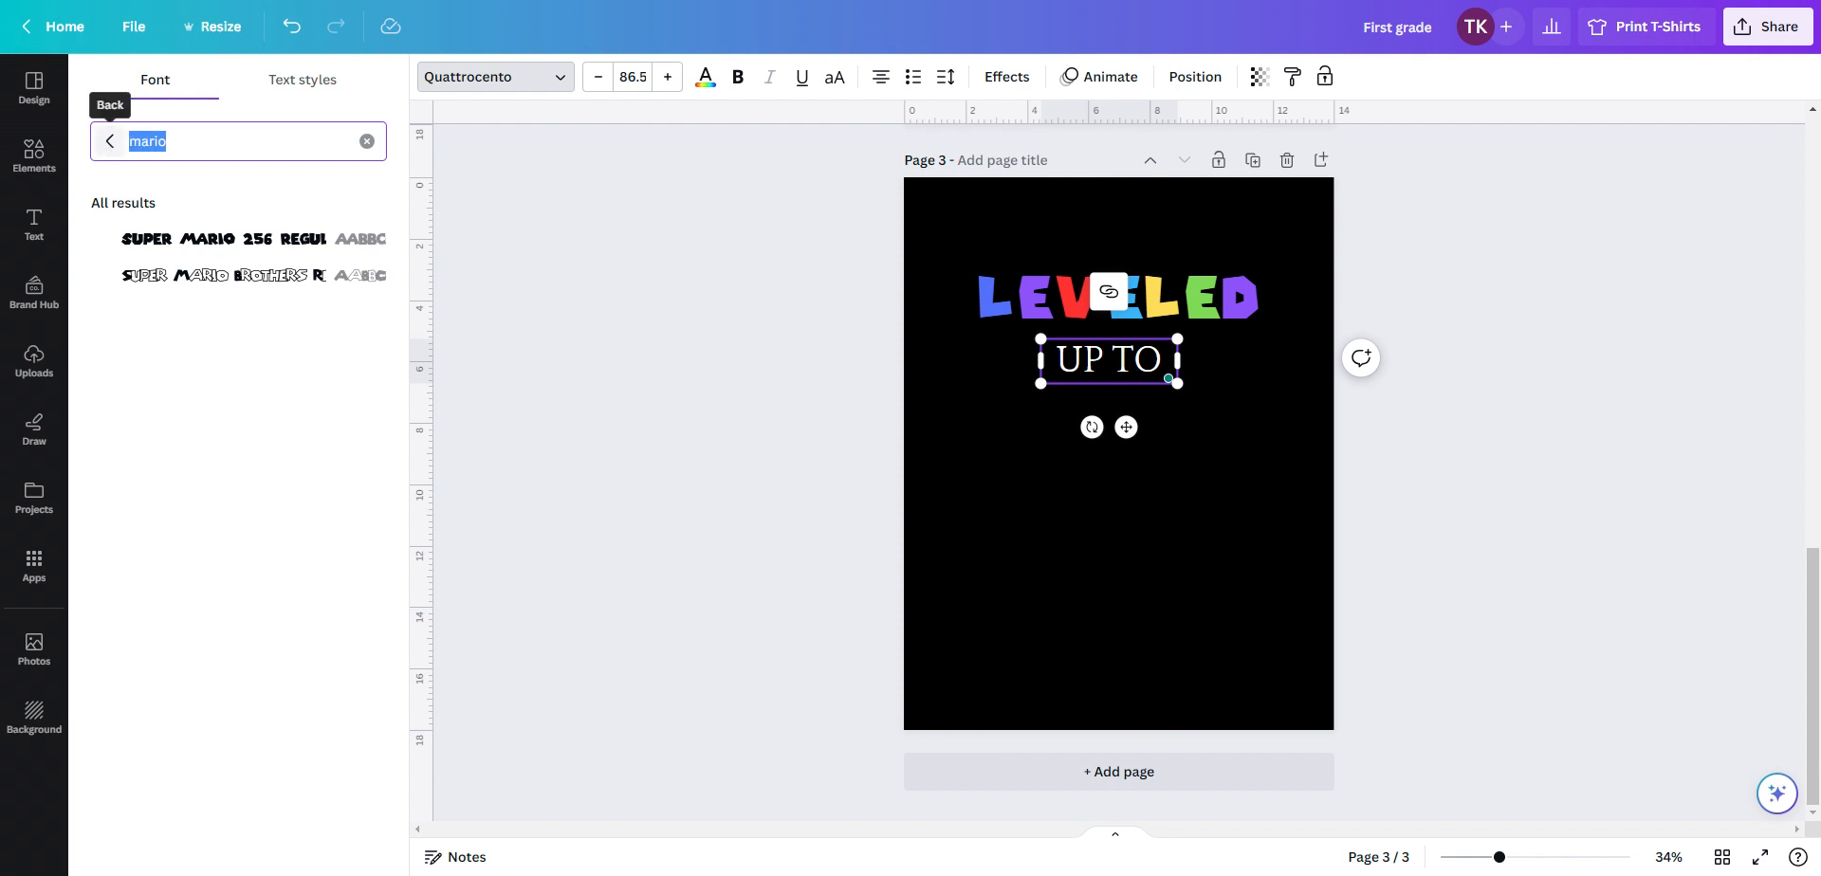
type("k")
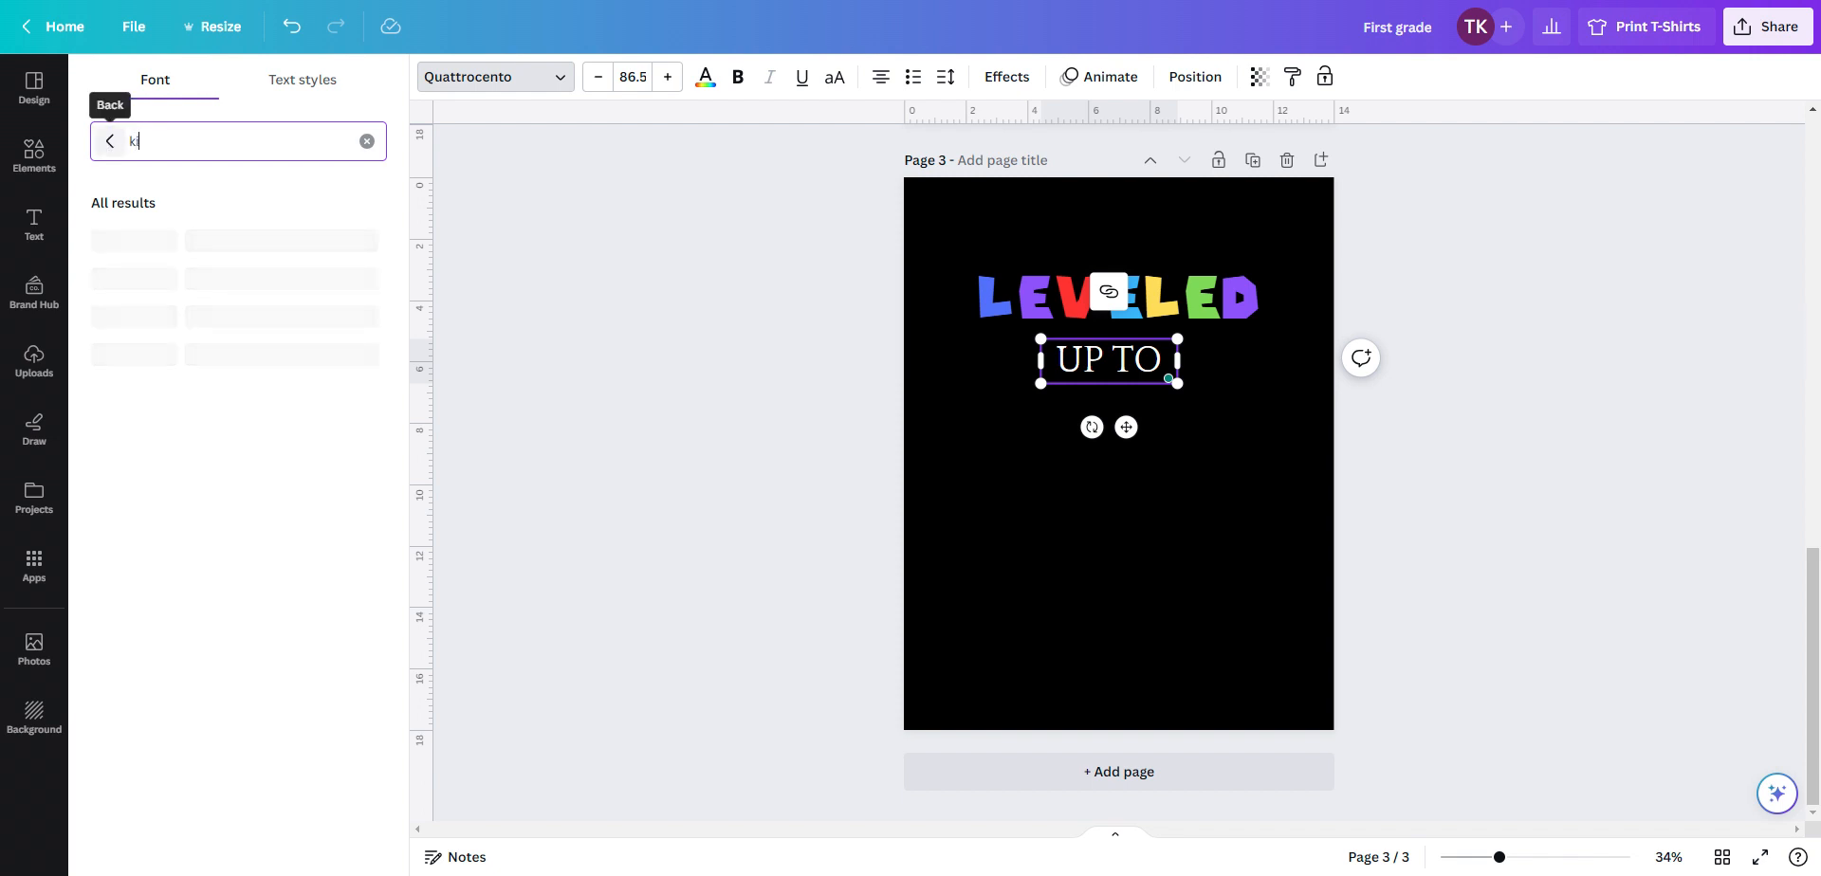
type("ids")
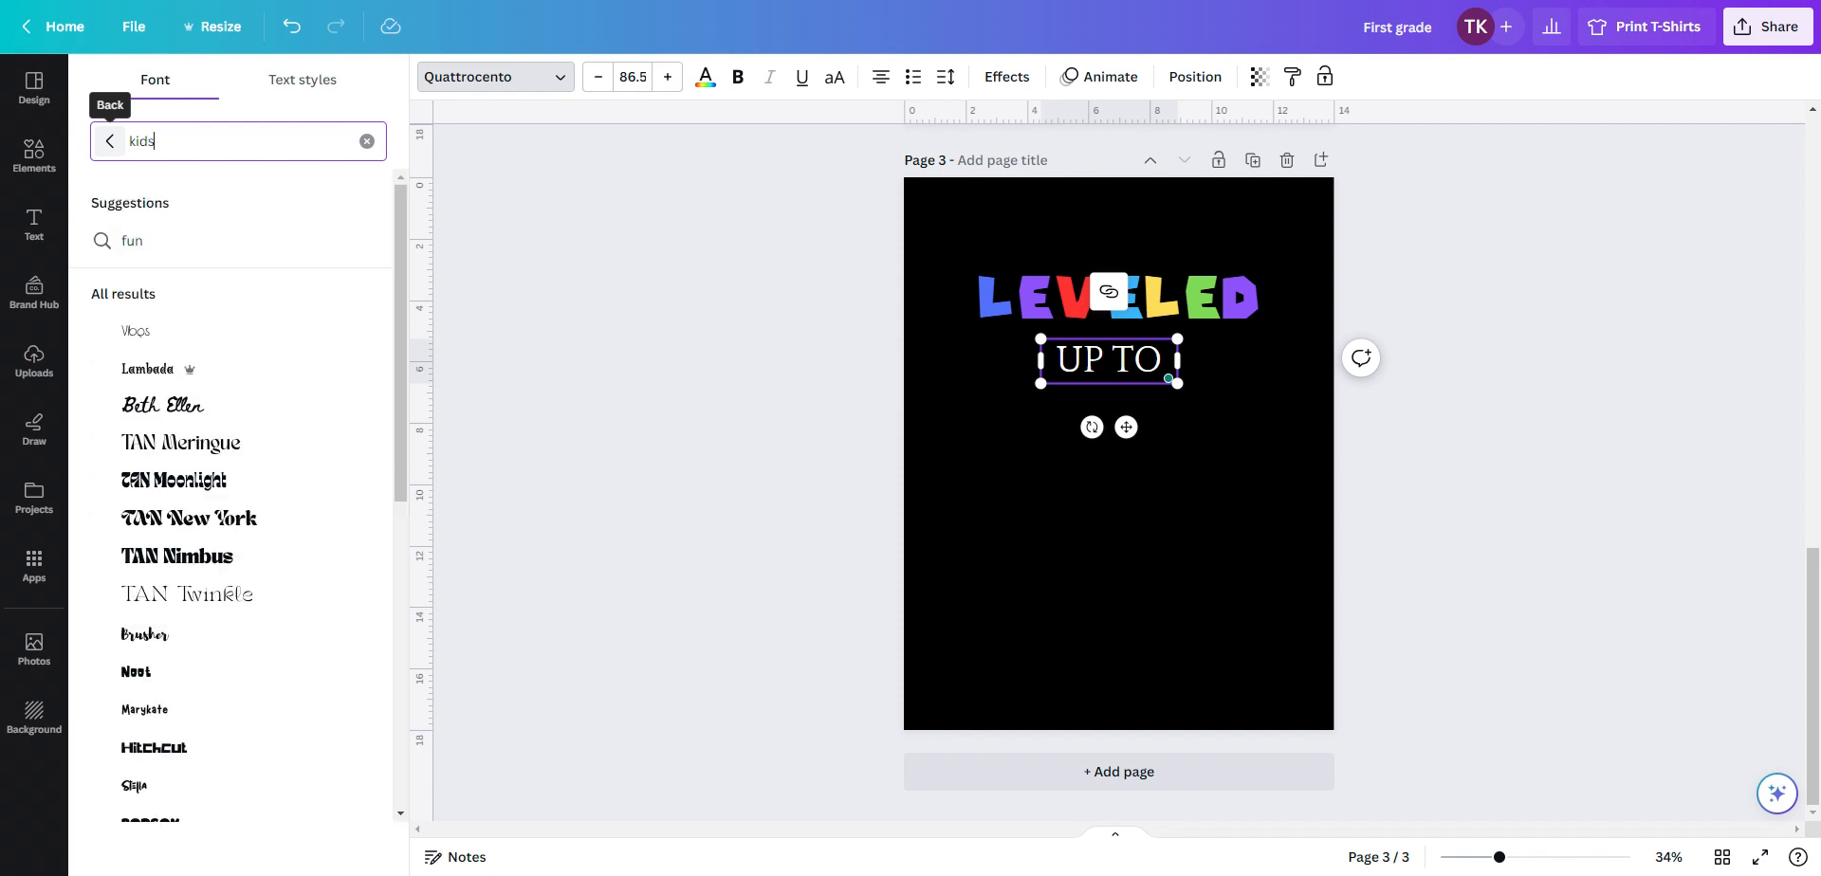
scroll(194, 503, "down", 3)
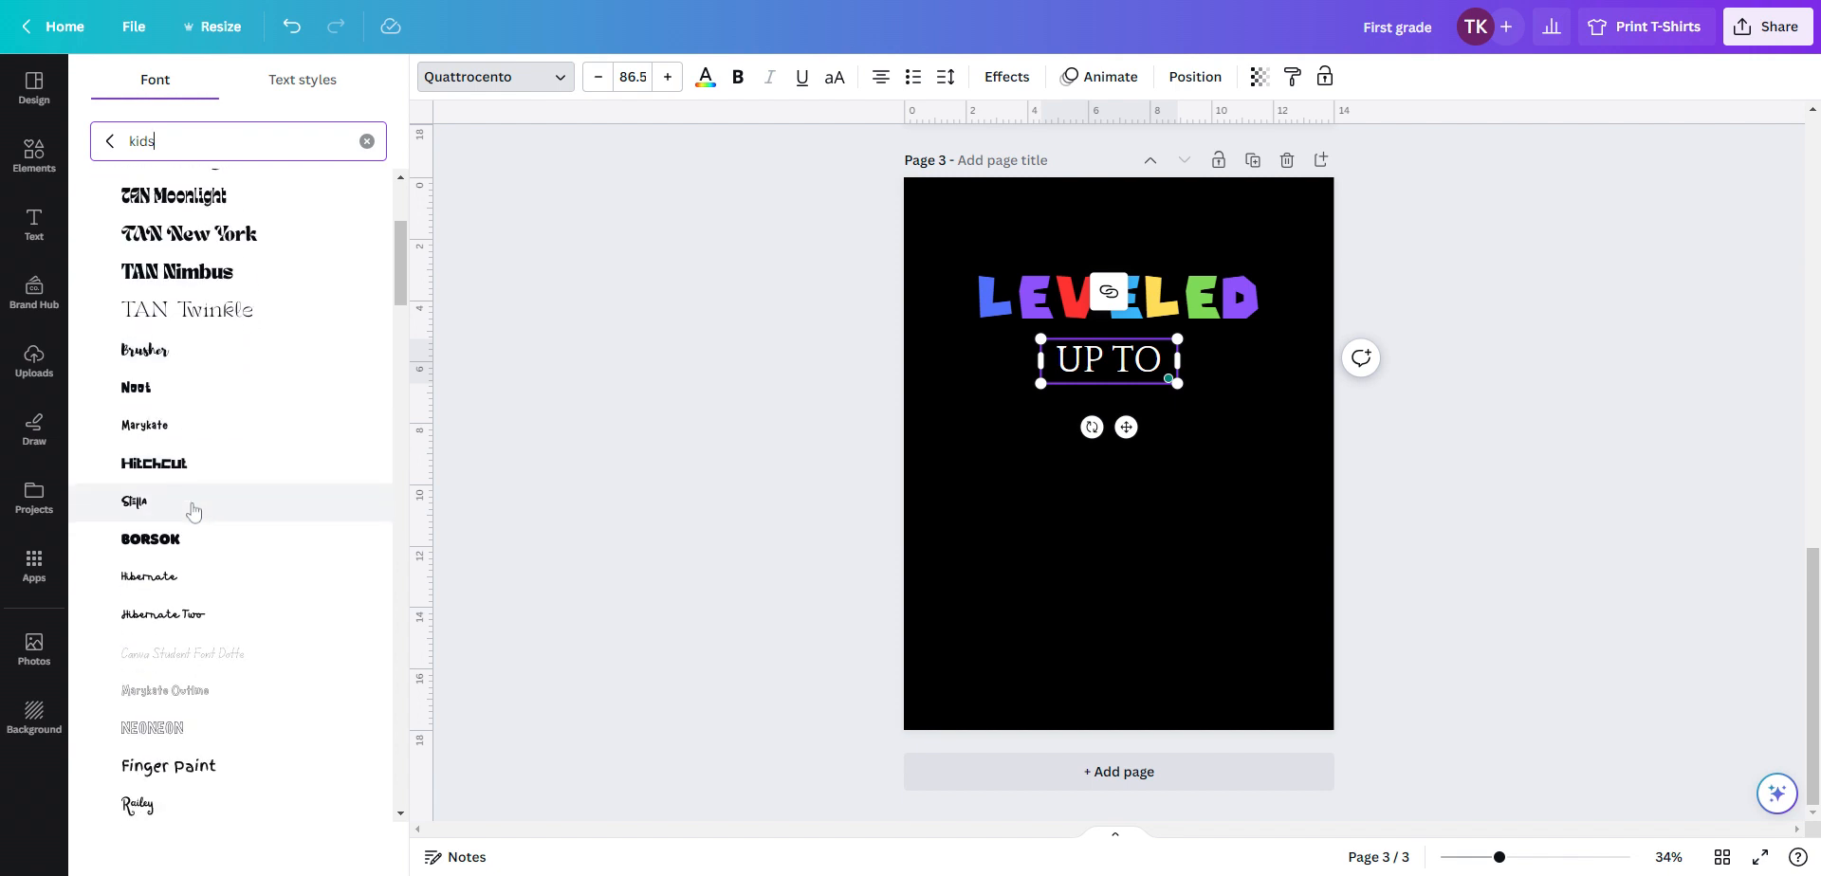
scroll(198, 692, "down", 2)
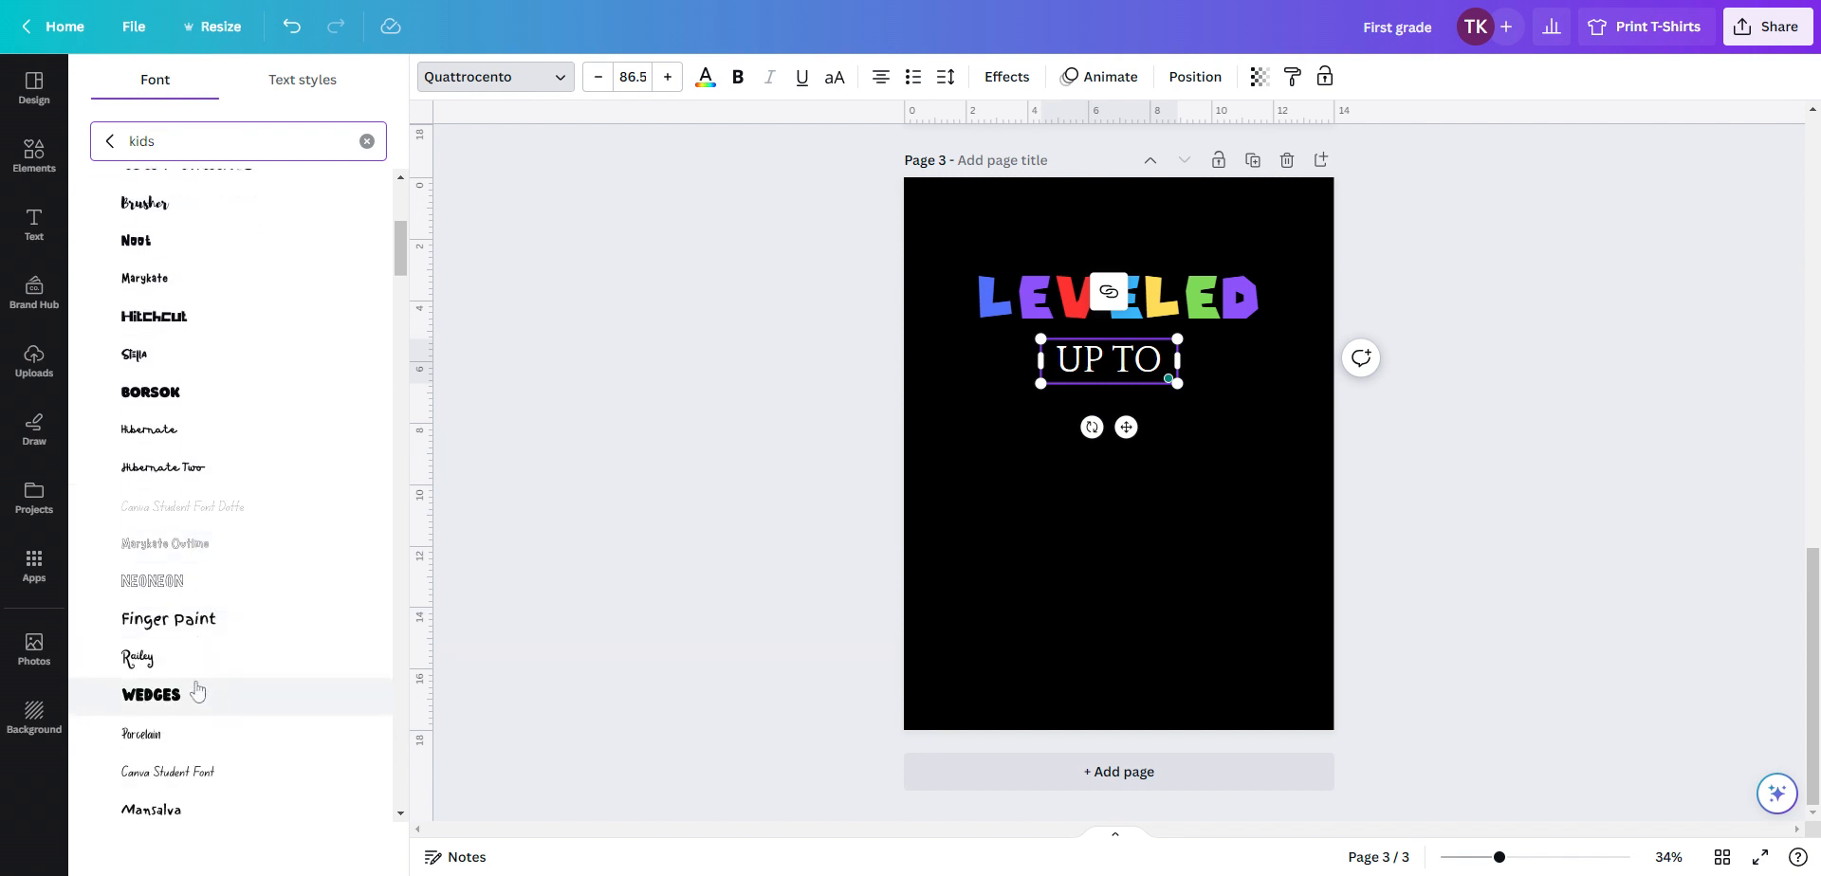
scroll(197, 692, "down", 2)
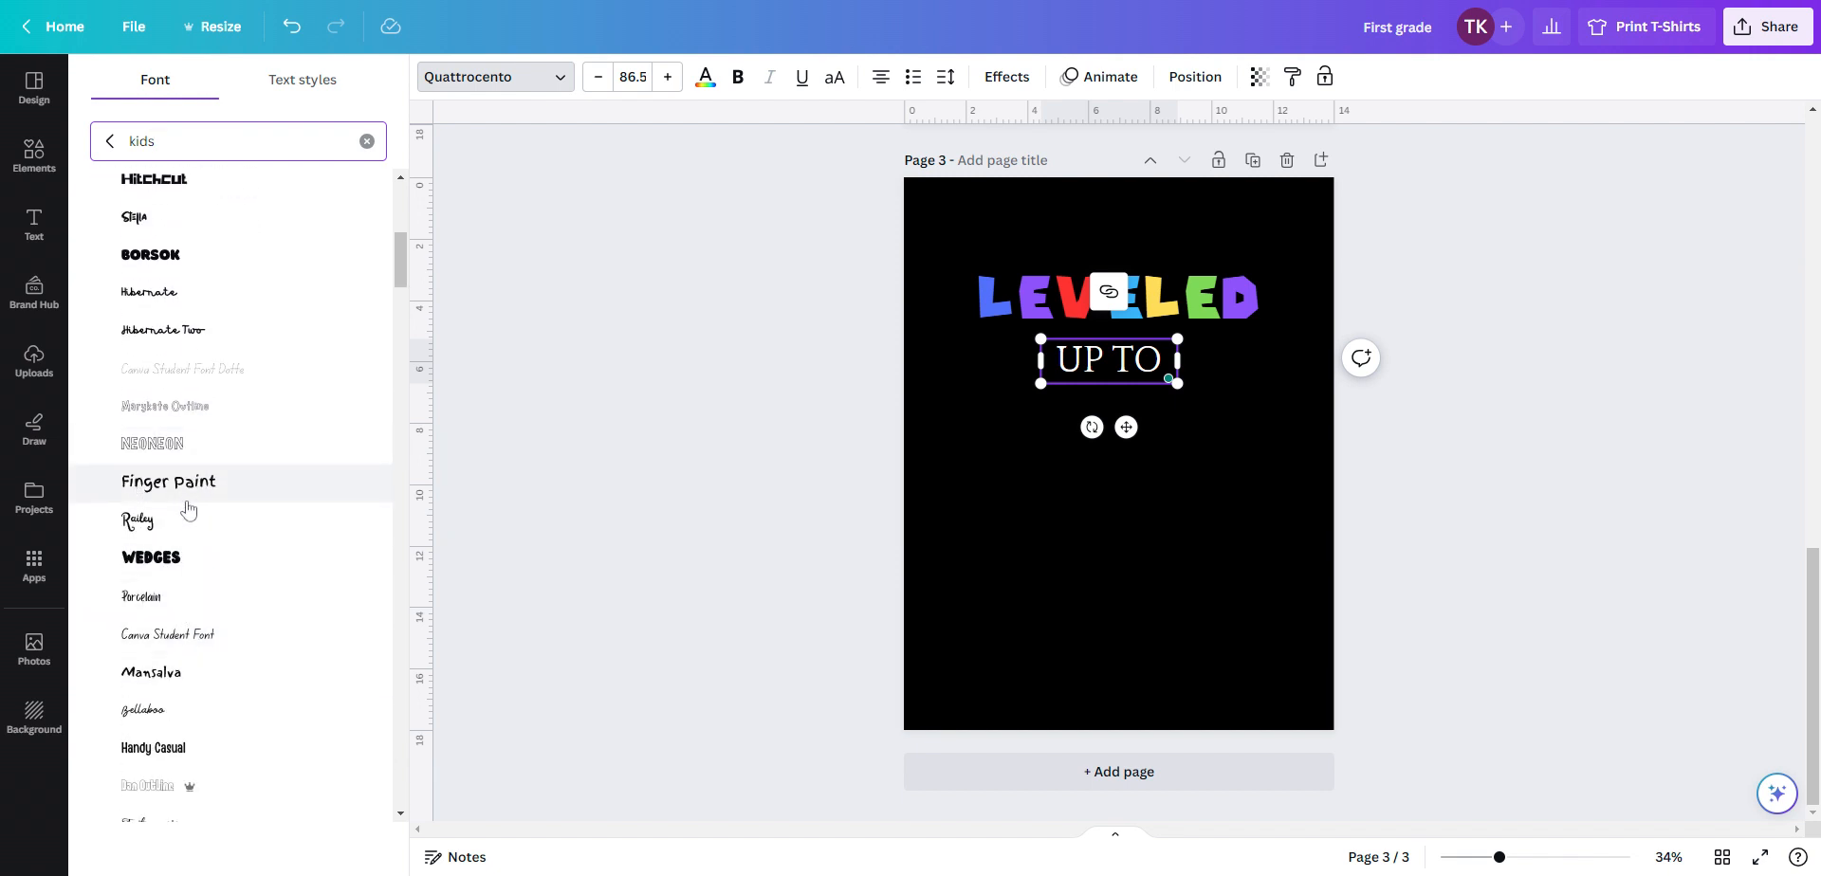
scroll(196, 475, "down", 3)
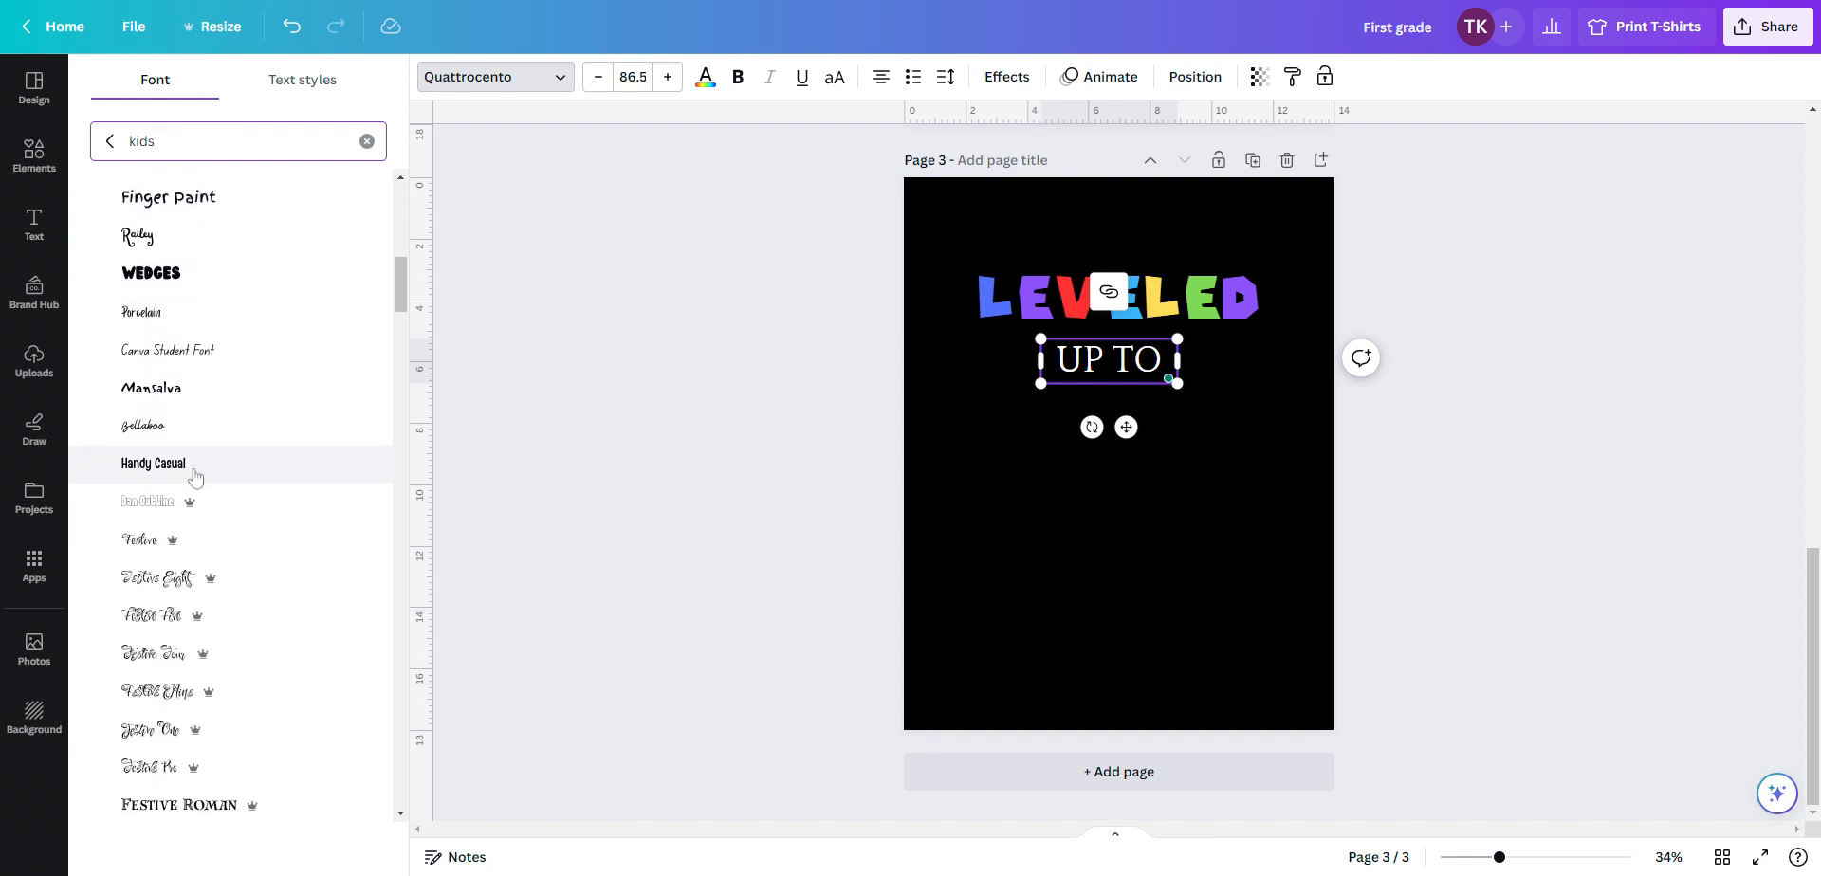
scroll(187, 483, "down", 3)
scroll(186, 578, "down", 3)
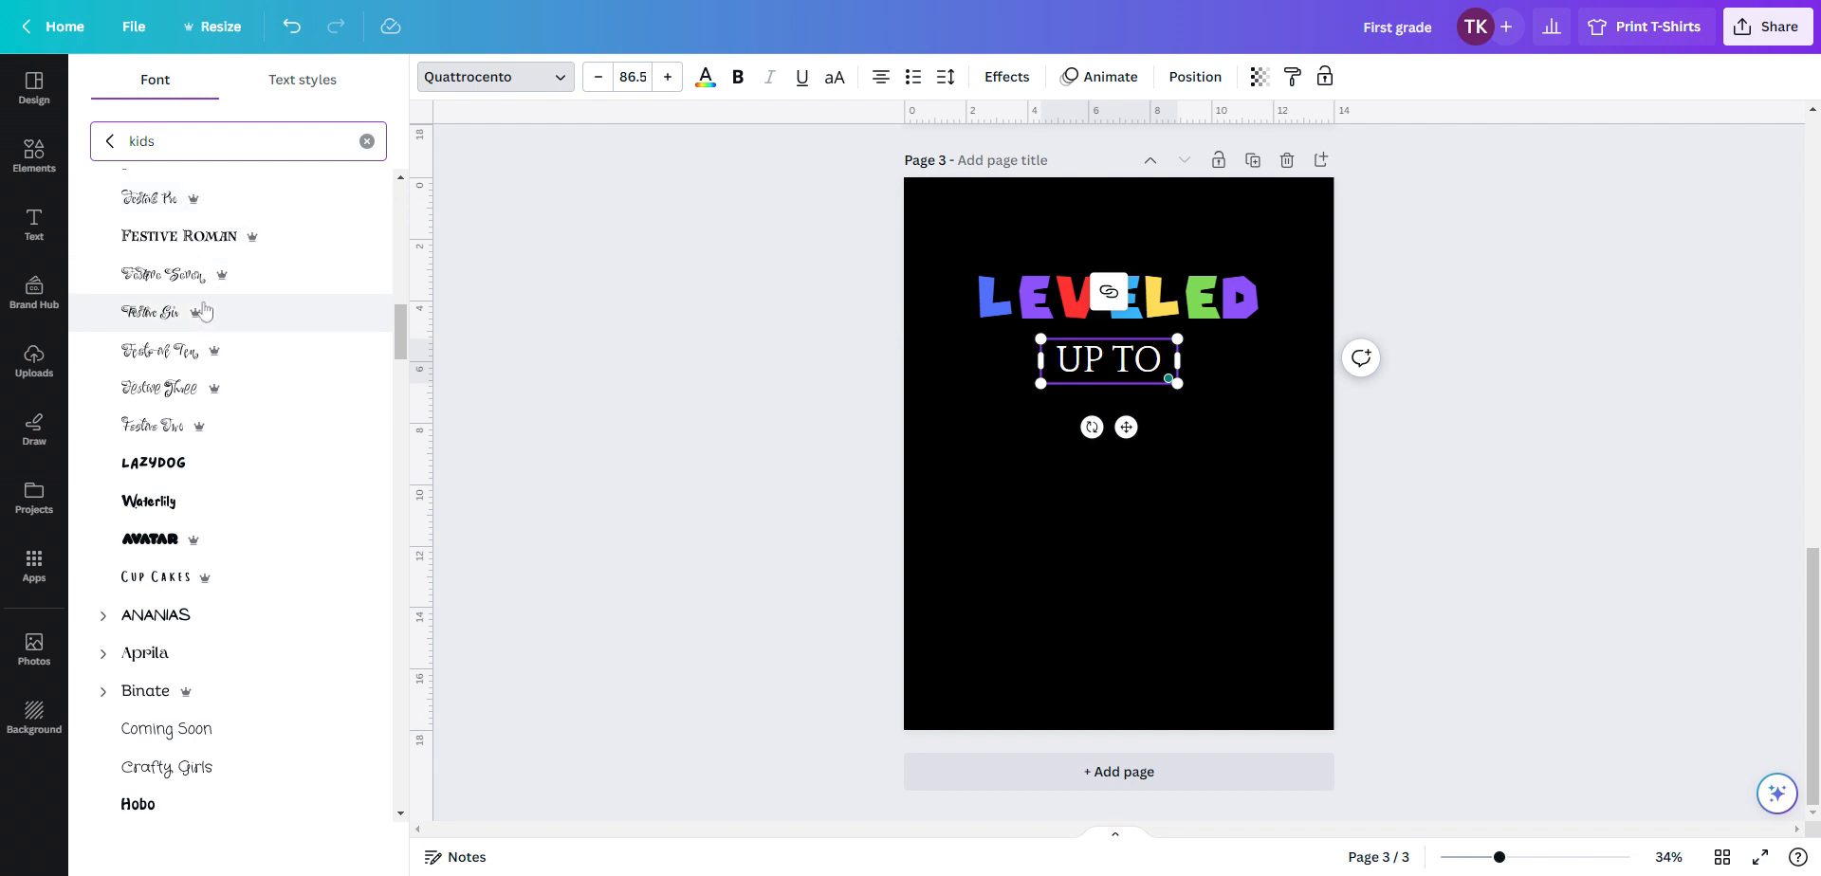
left_click(190, 471)
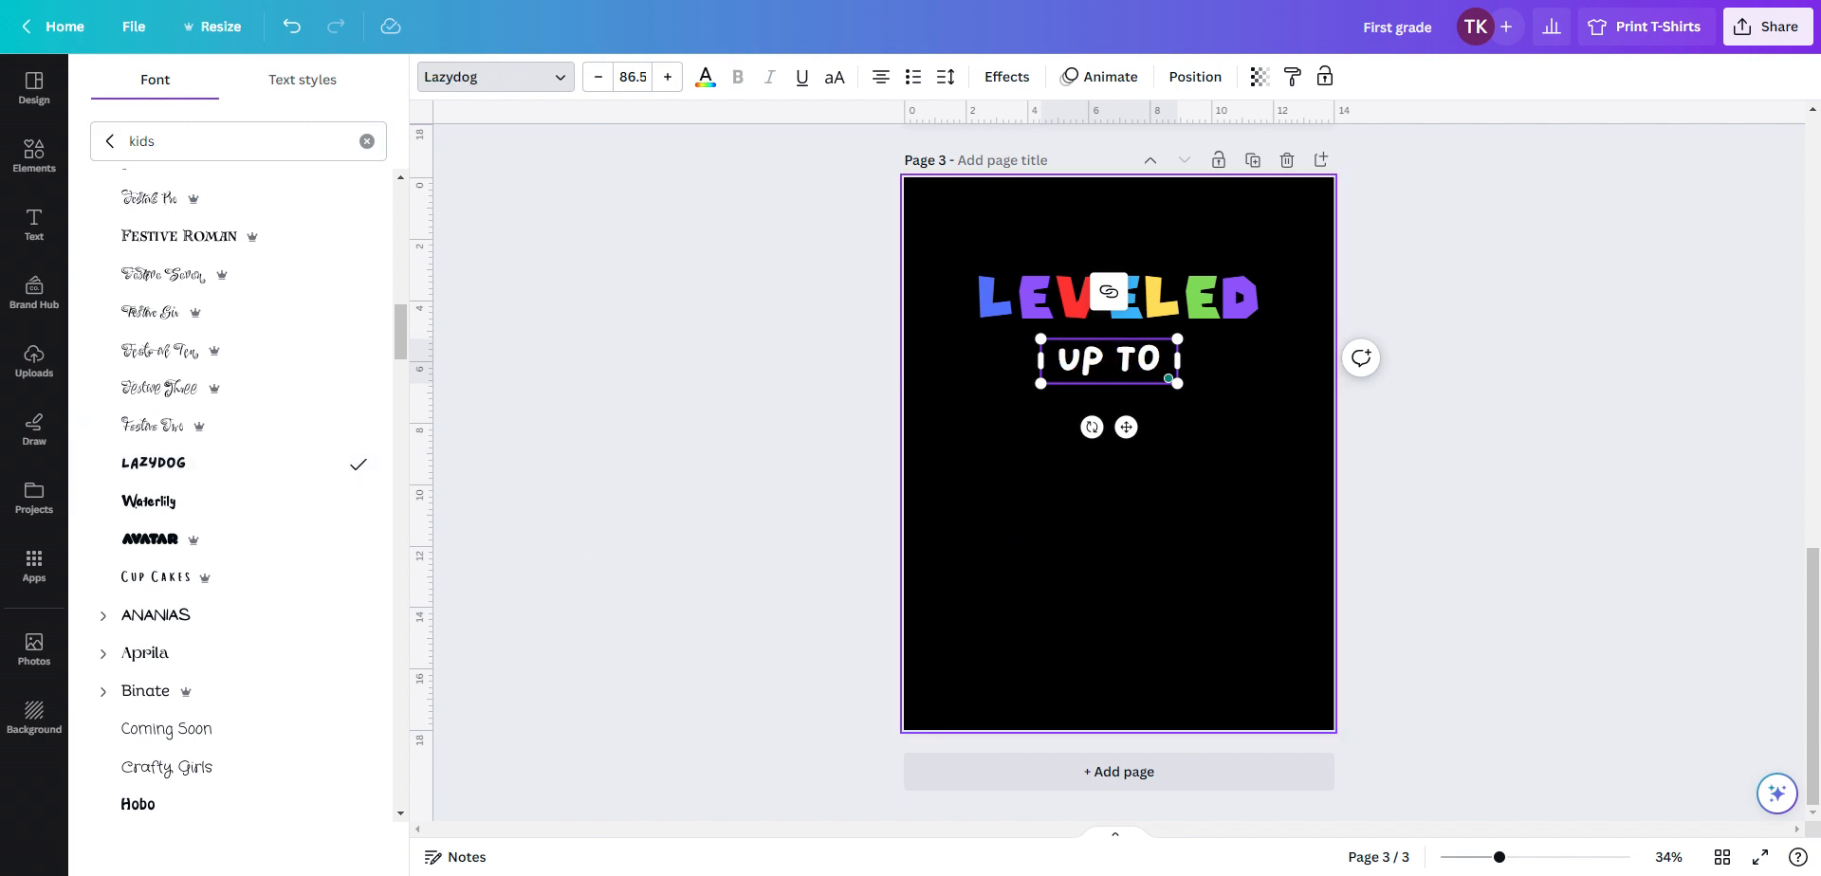
left_click(1100, 538)
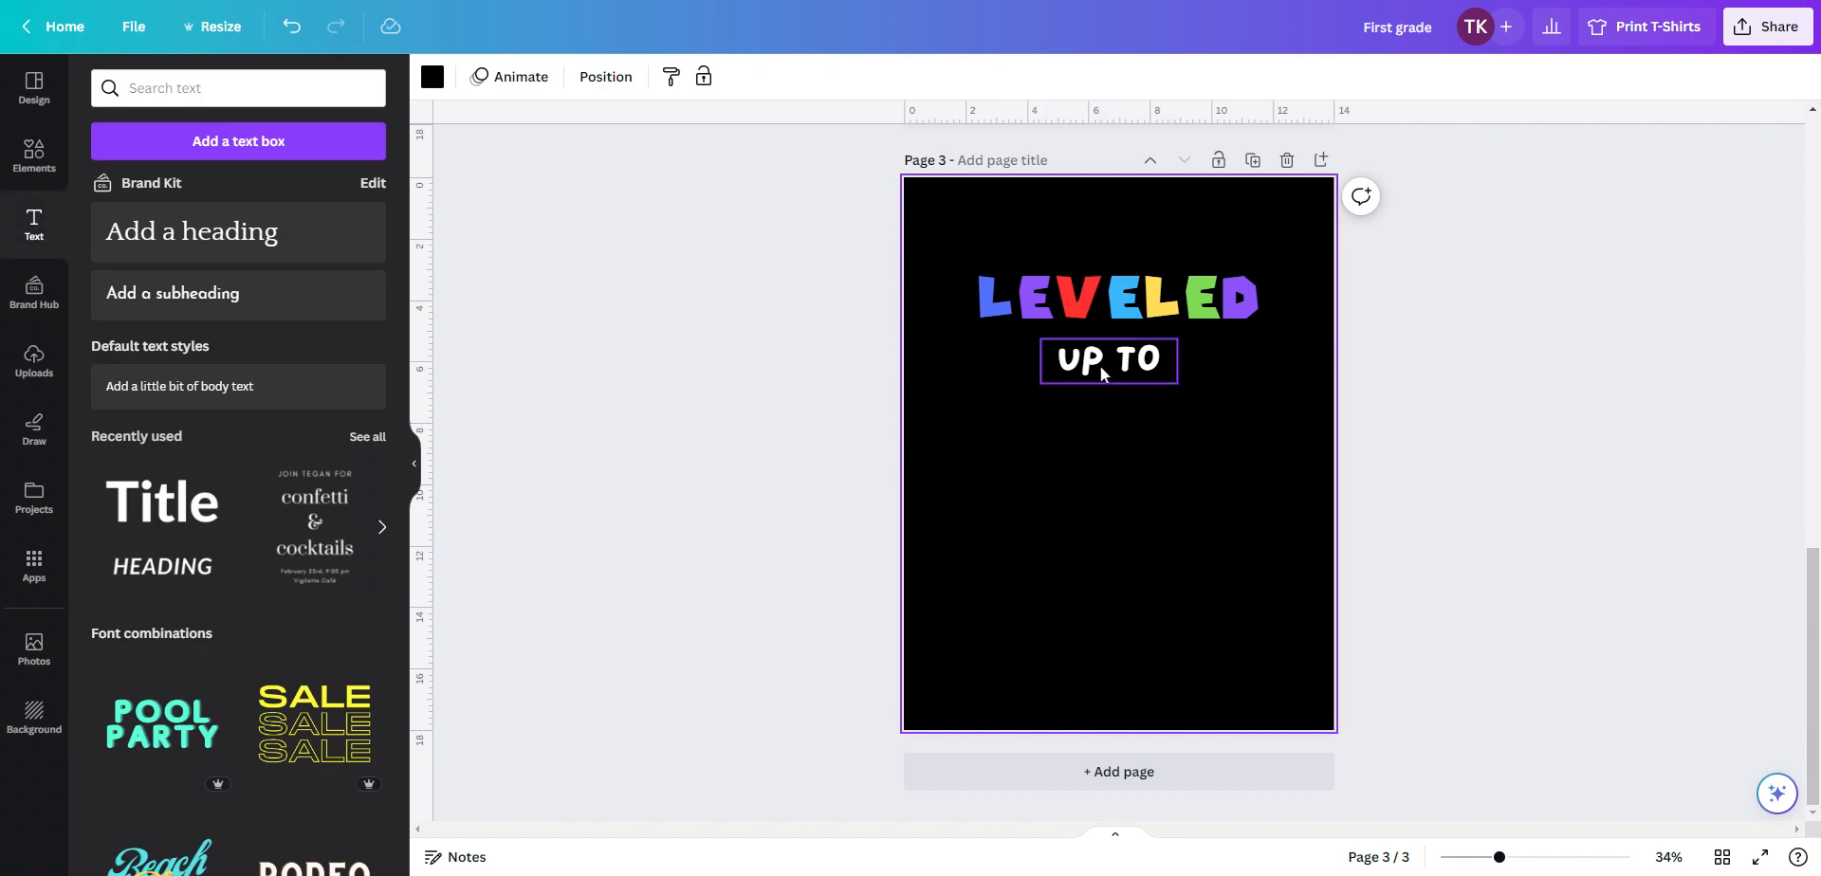
left_click_drag(1100, 366, 1094, 362)
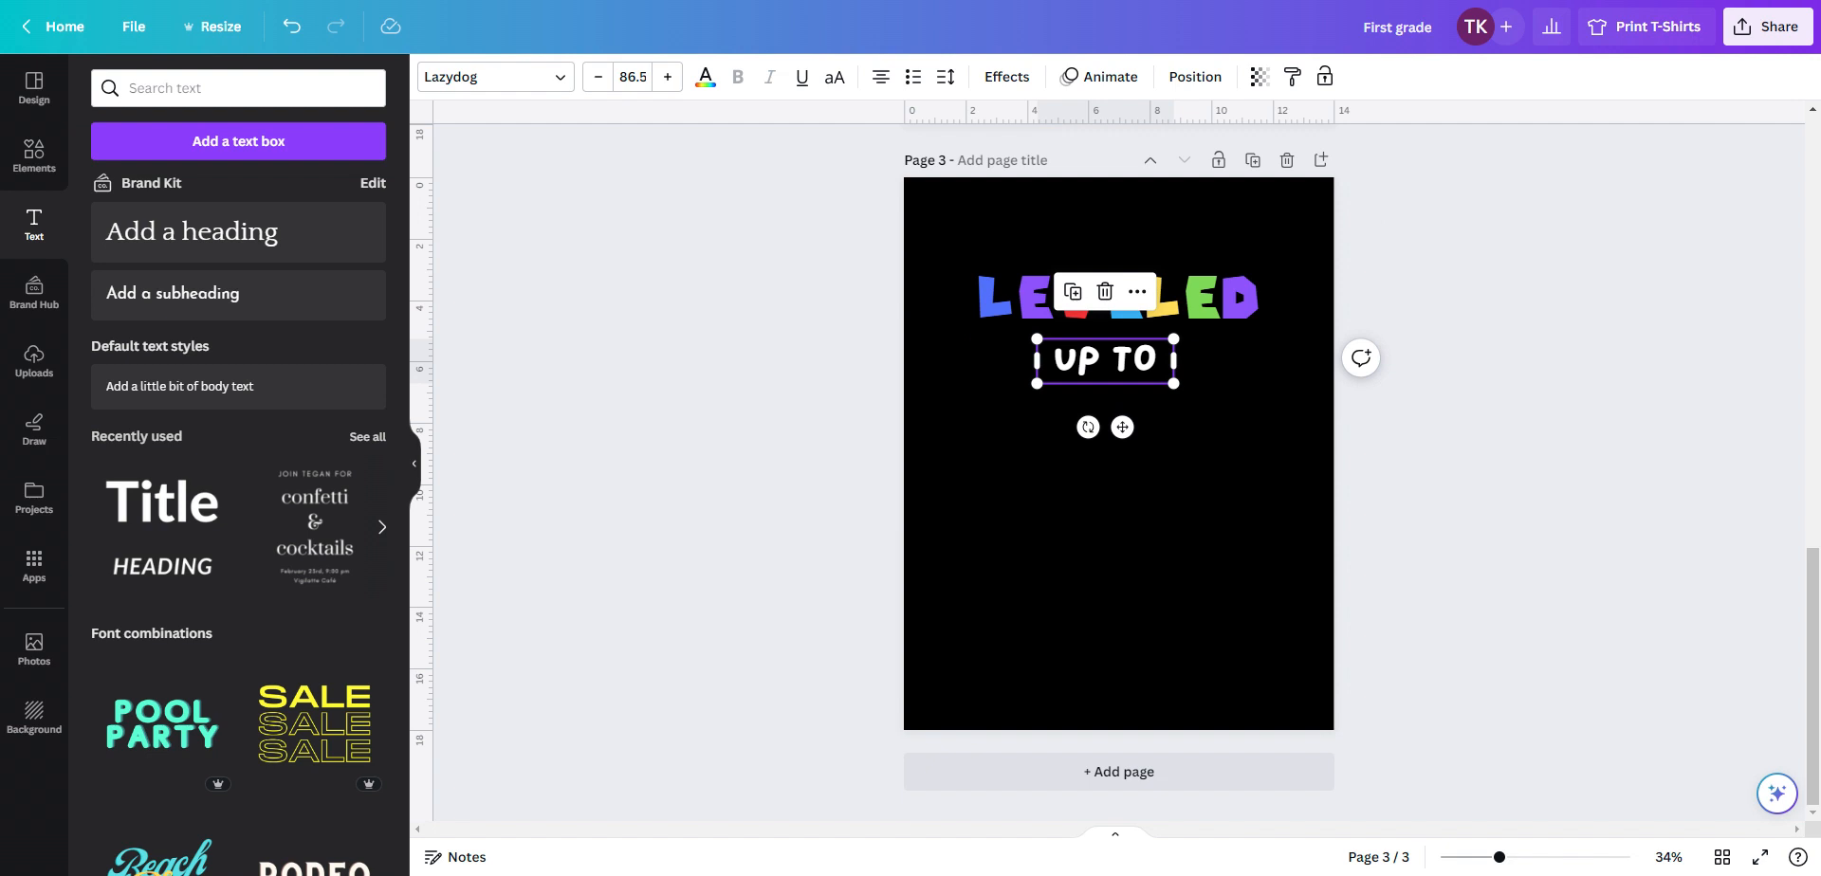
Duplicate the LEVELED heading and move the copy down to the lower part of the page
left_click(1033, 301)
right_click(1032, 302)
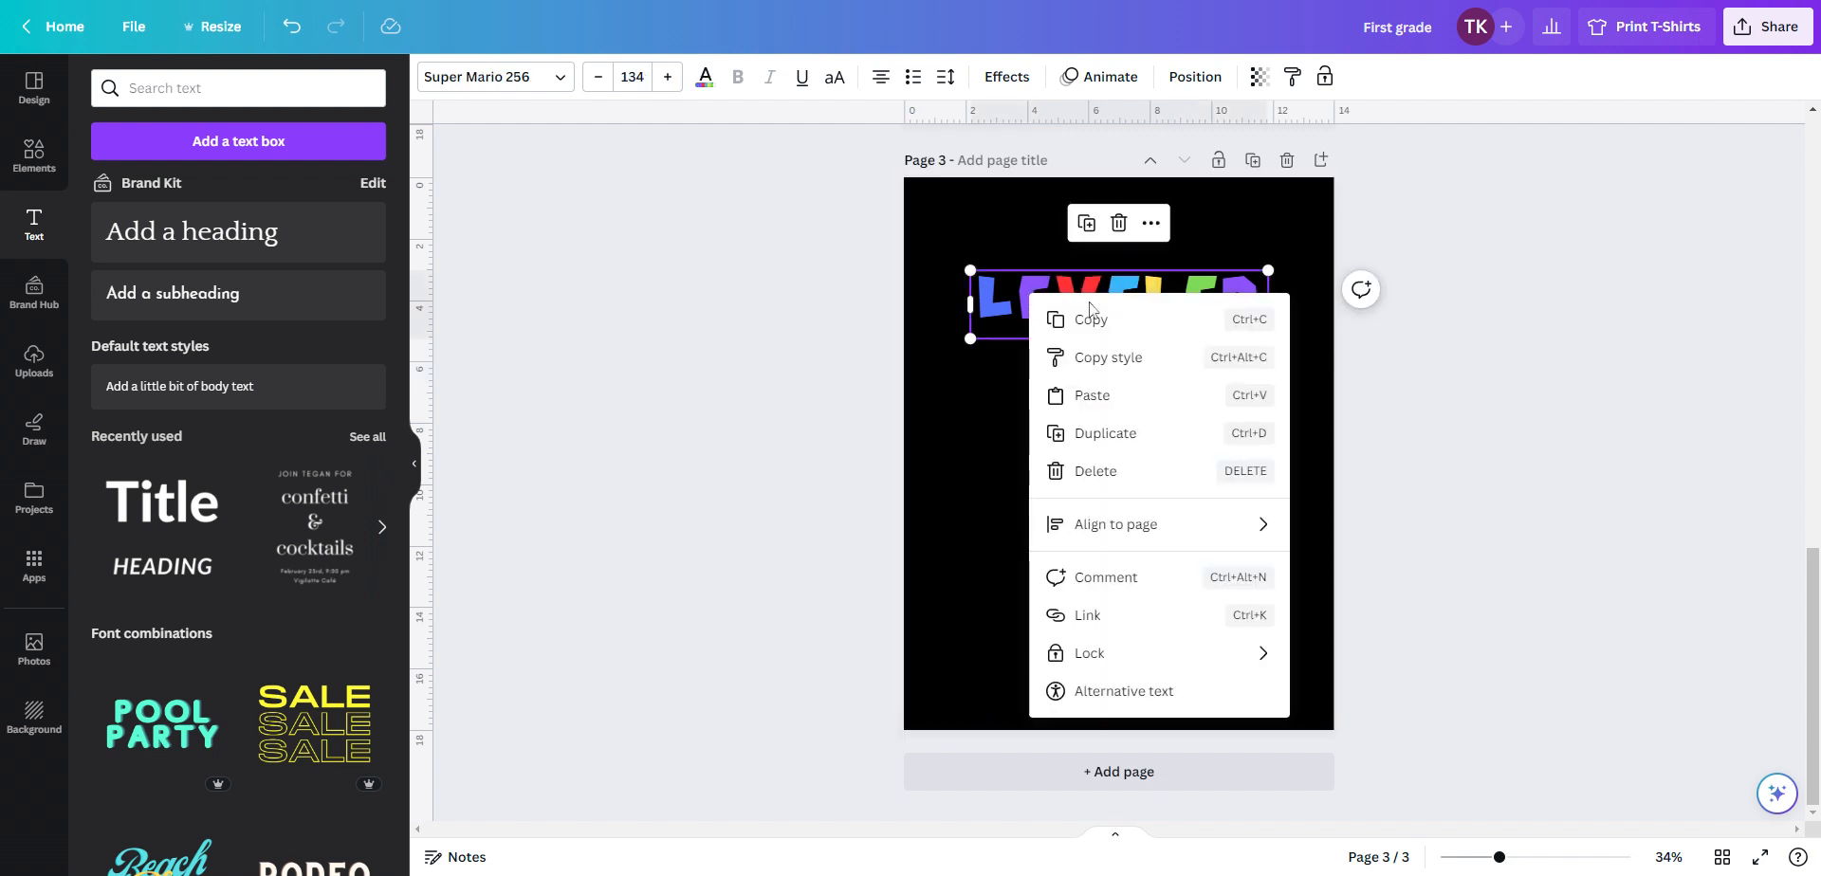
left_click(1074, 431)
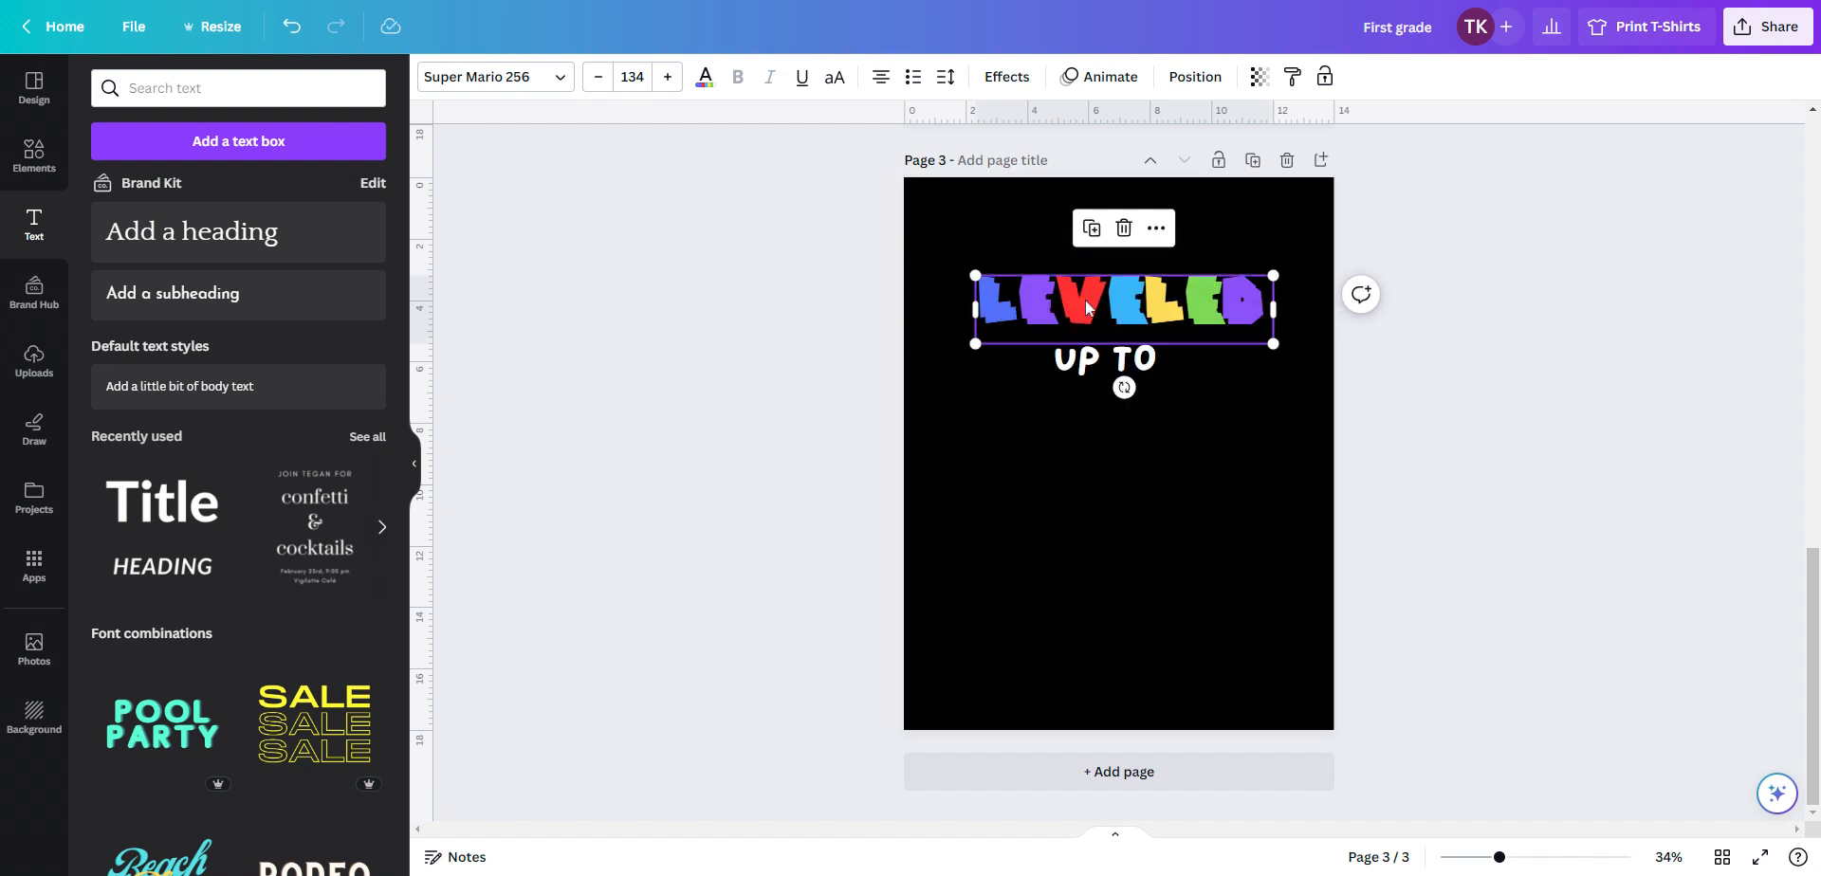
left_click_drag(1086, 317, 1084, 524)
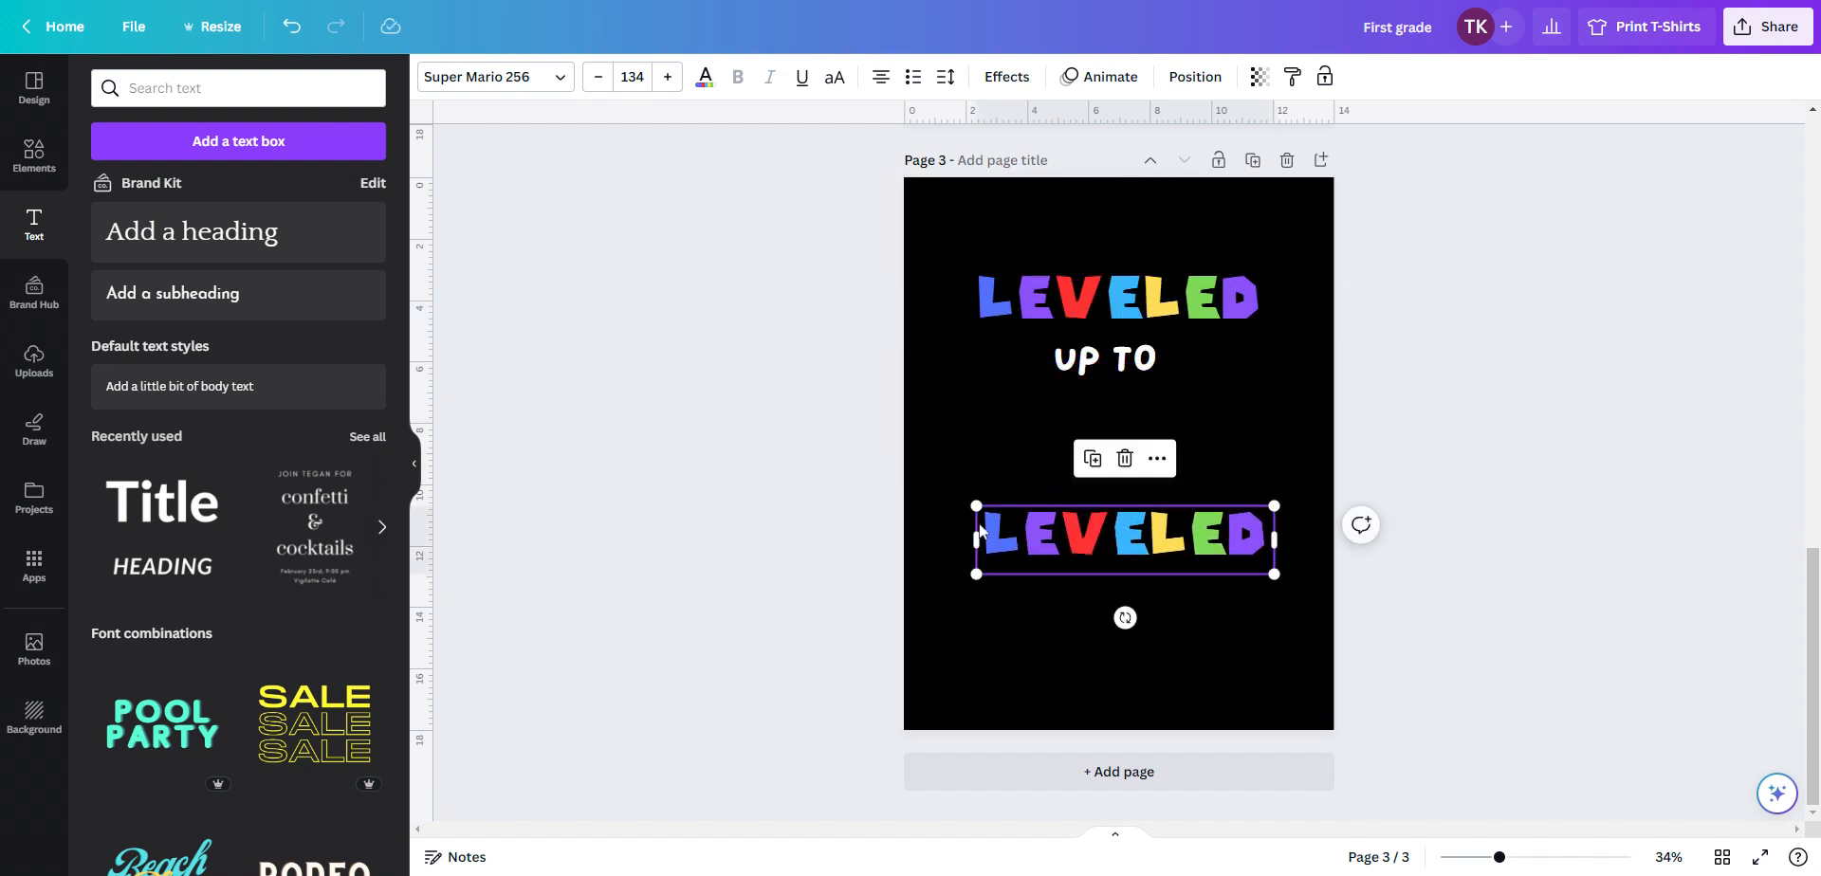
Replace the copy's letters one by one so it reads 4TH GRADE, keeping the multicolor letters
double_click(1084, 525)
left_click(1083, 526)
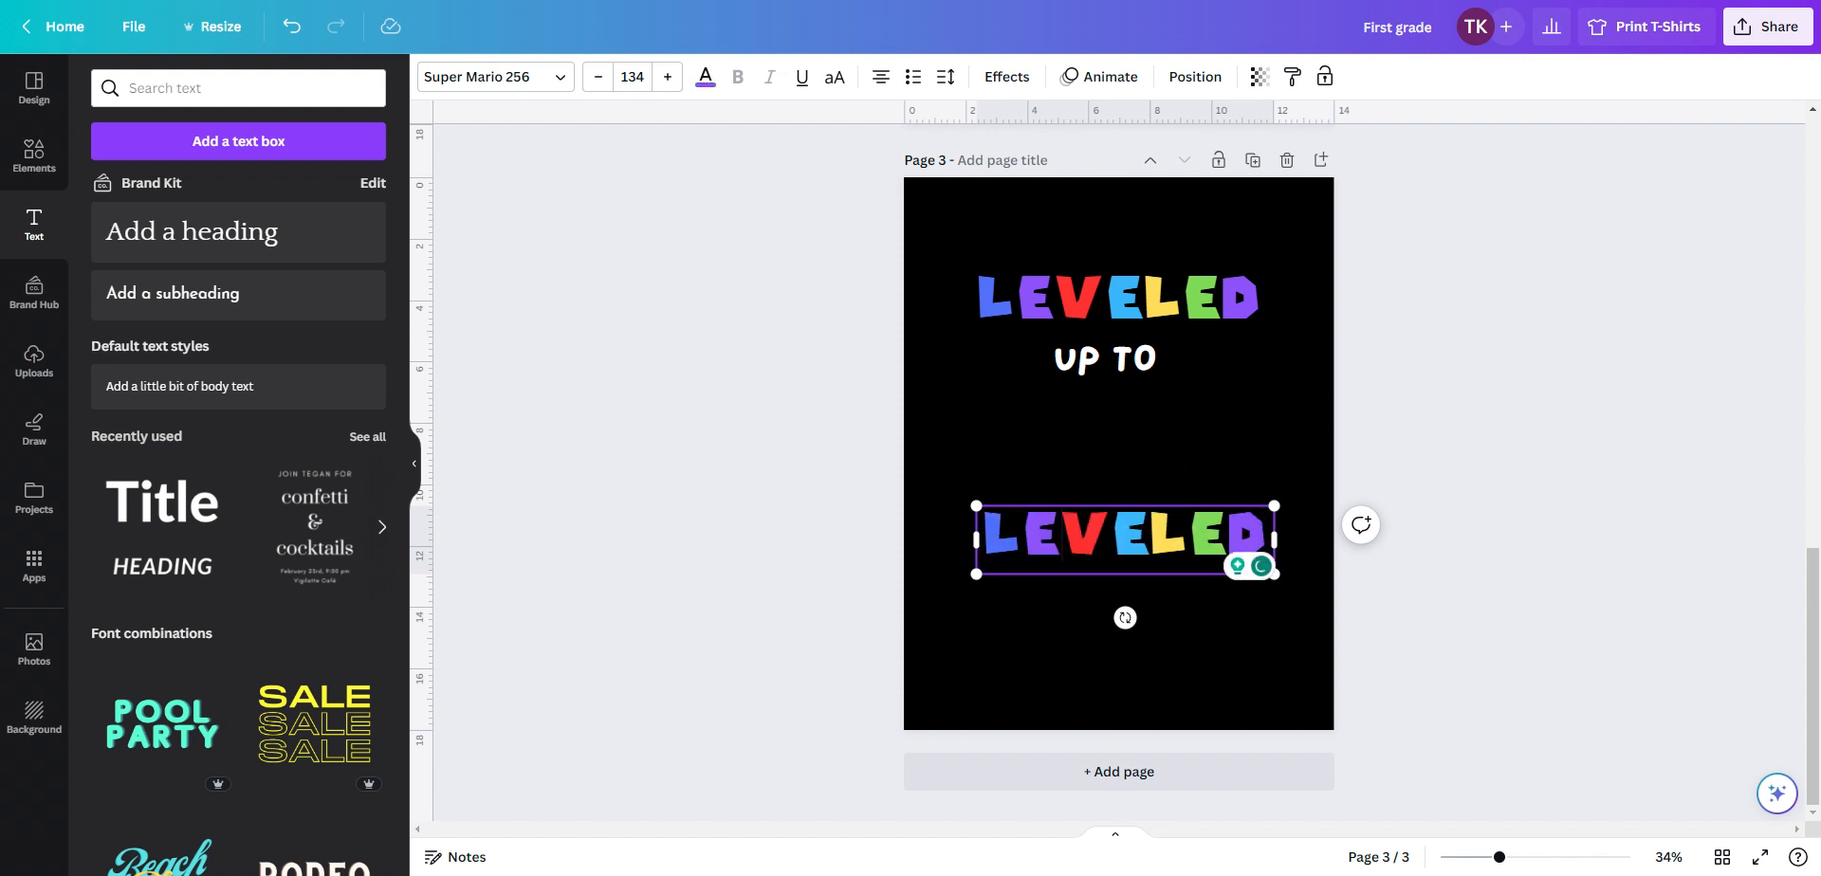
left_click_drag(987, 533, 1024, 533)
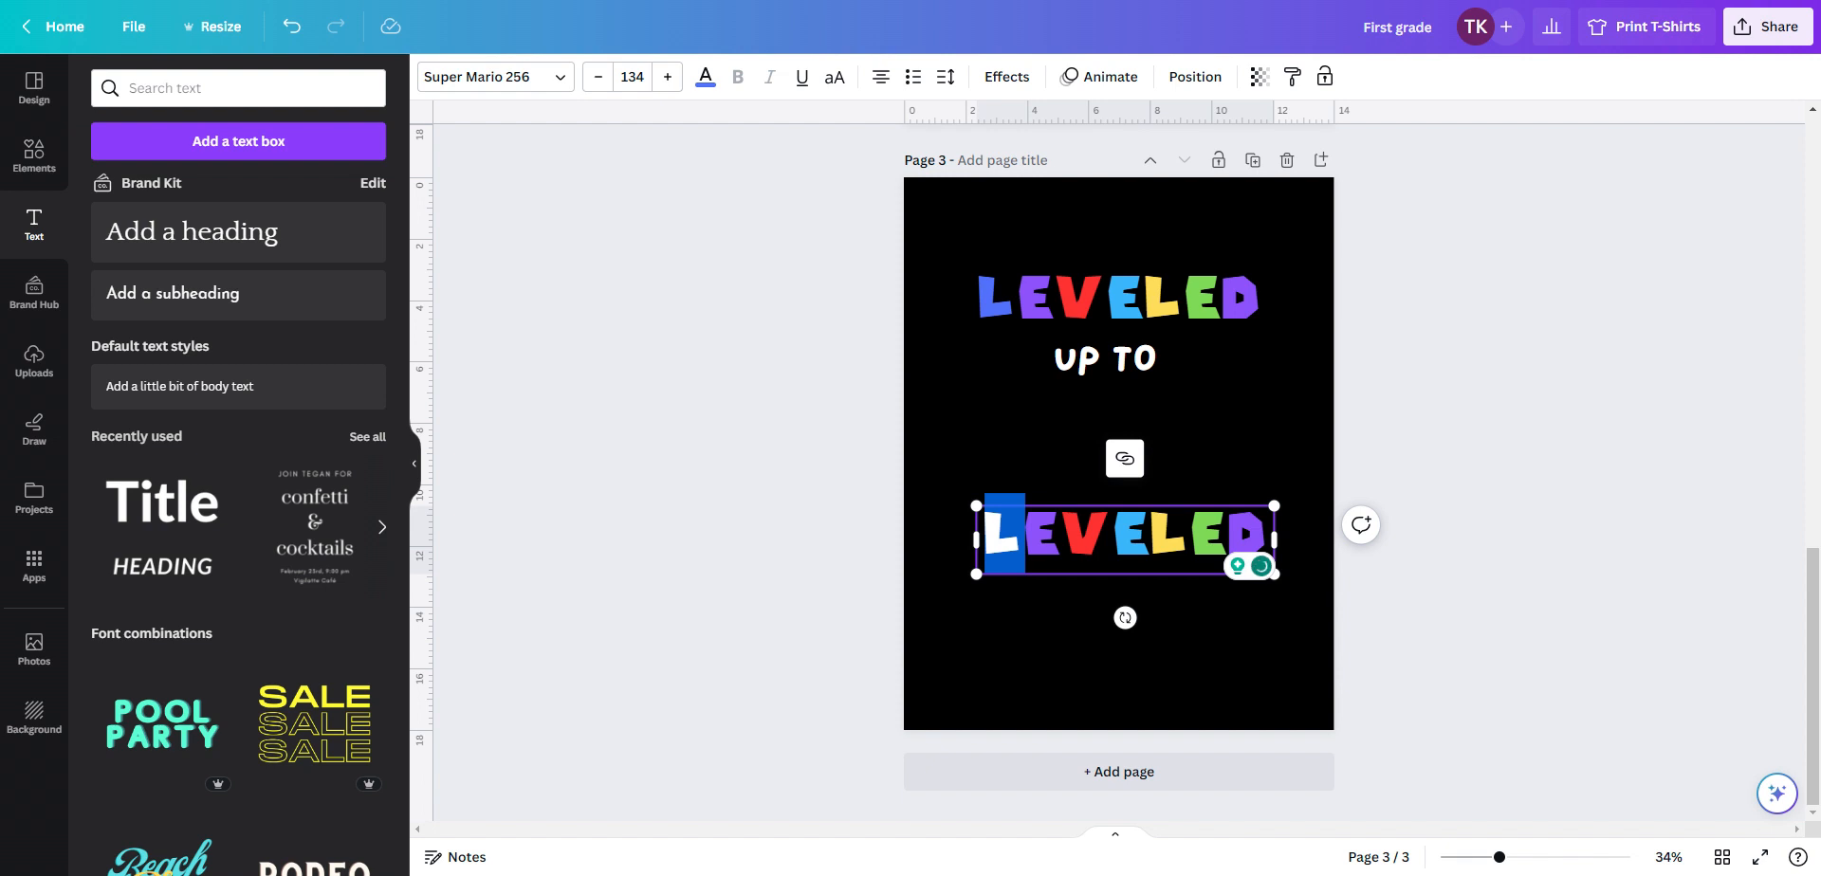
type("4")
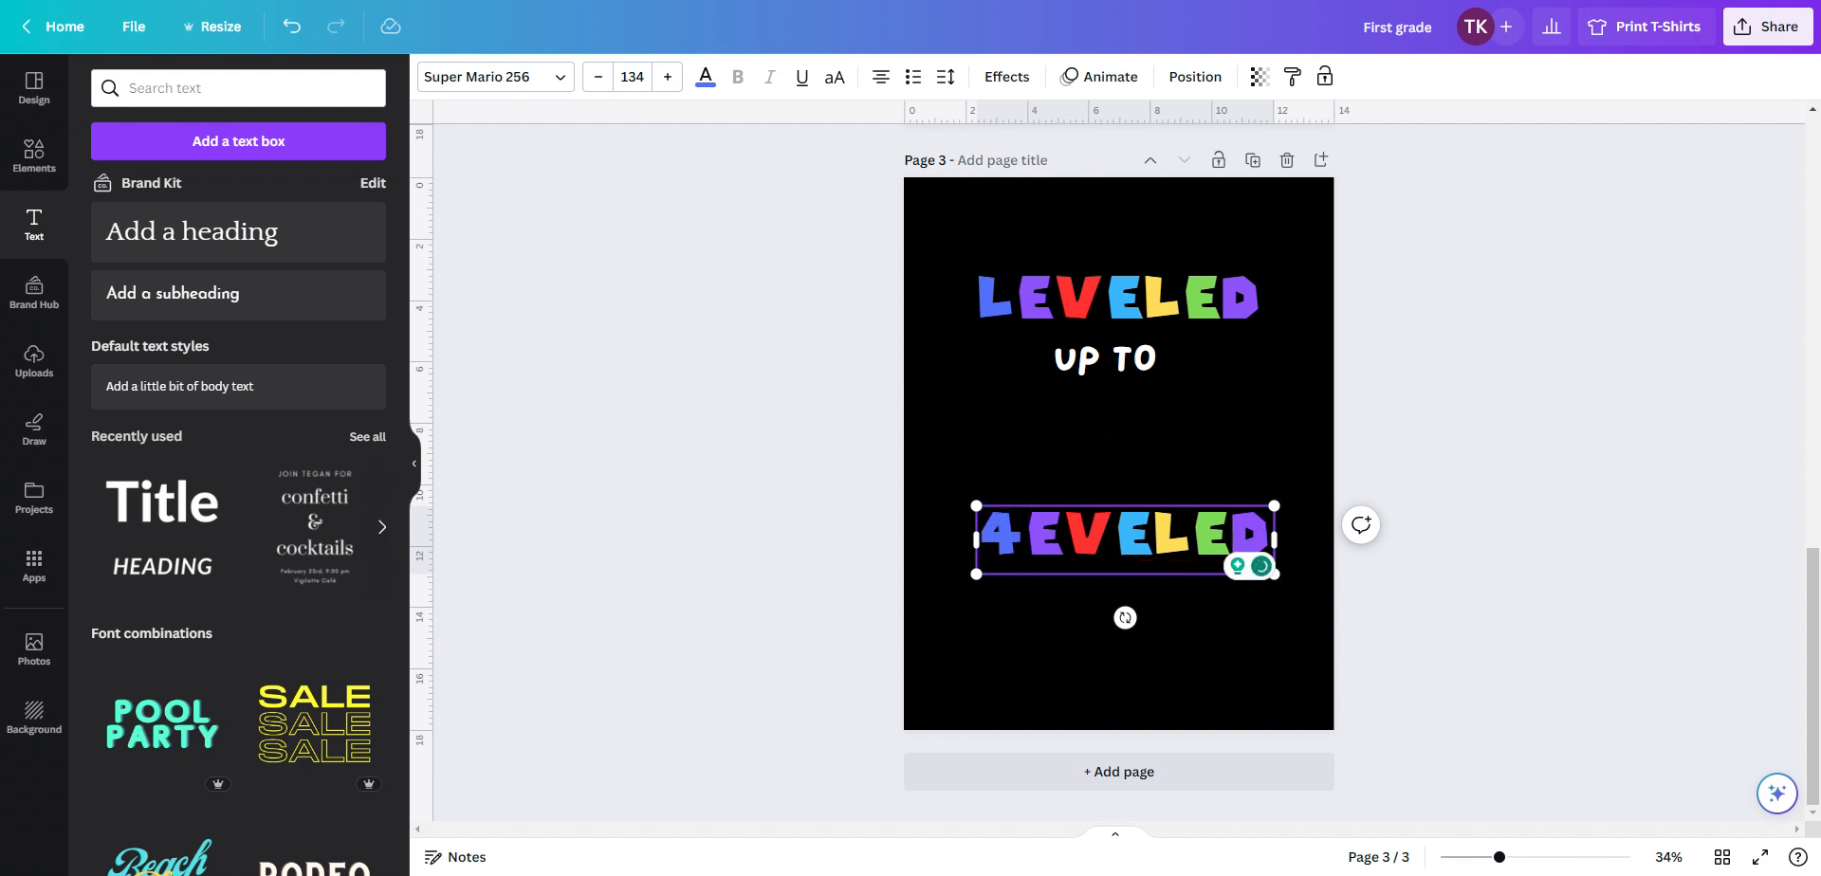
key("shift+Right")
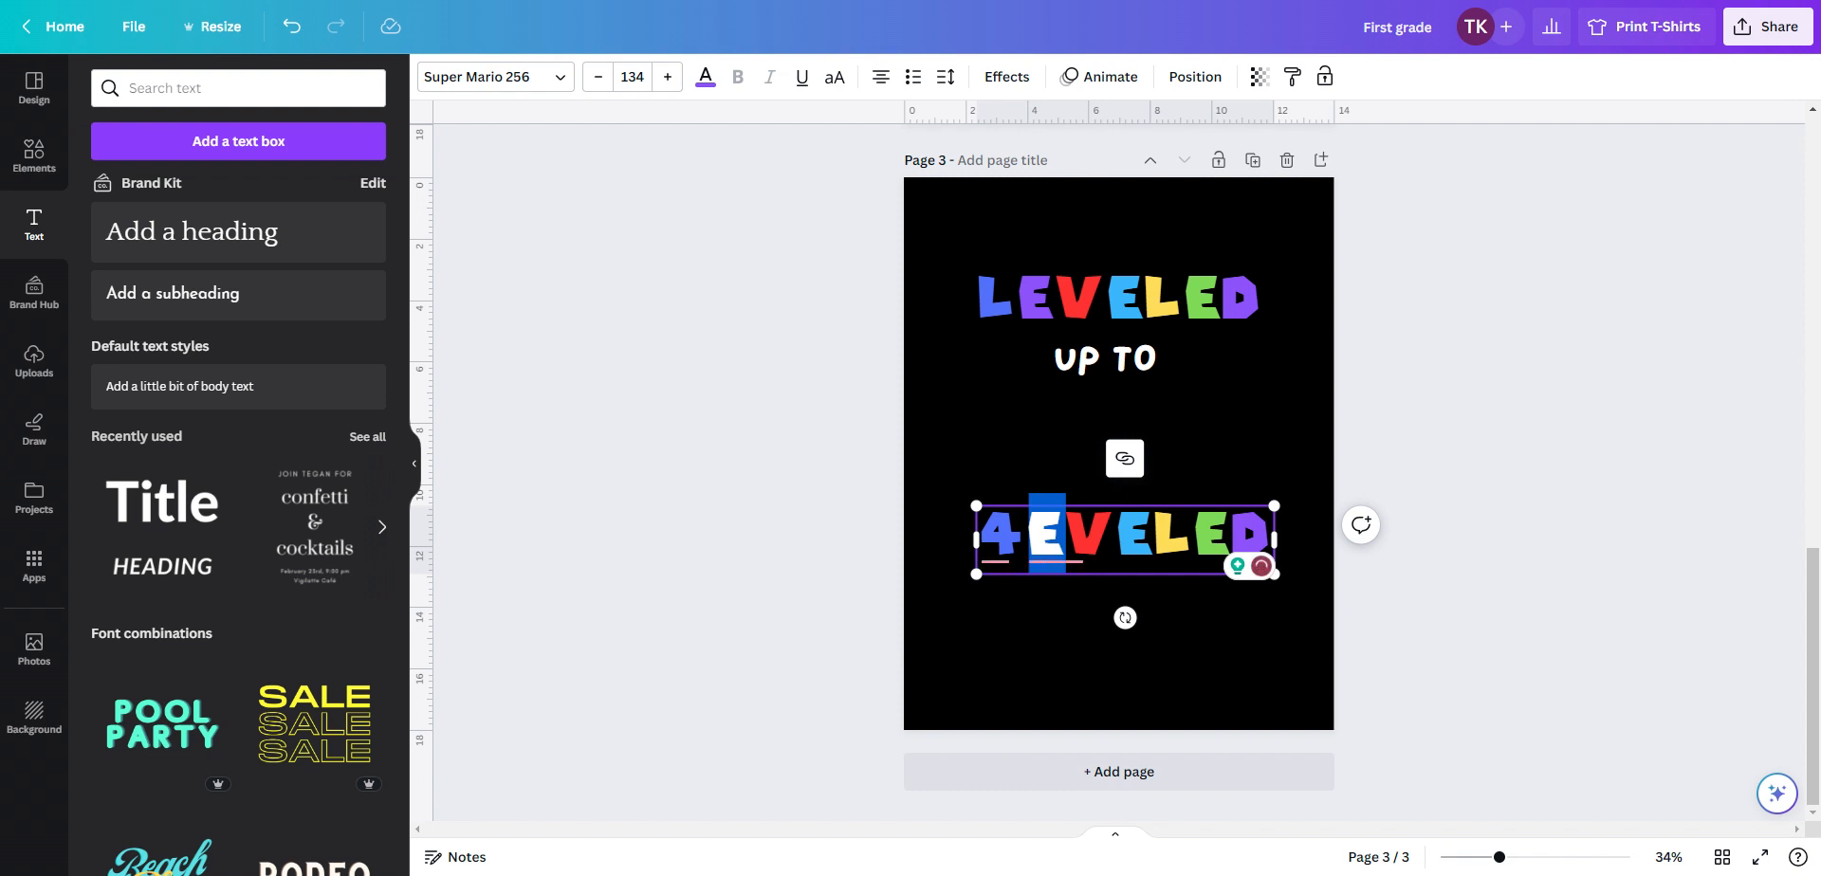
type("T")
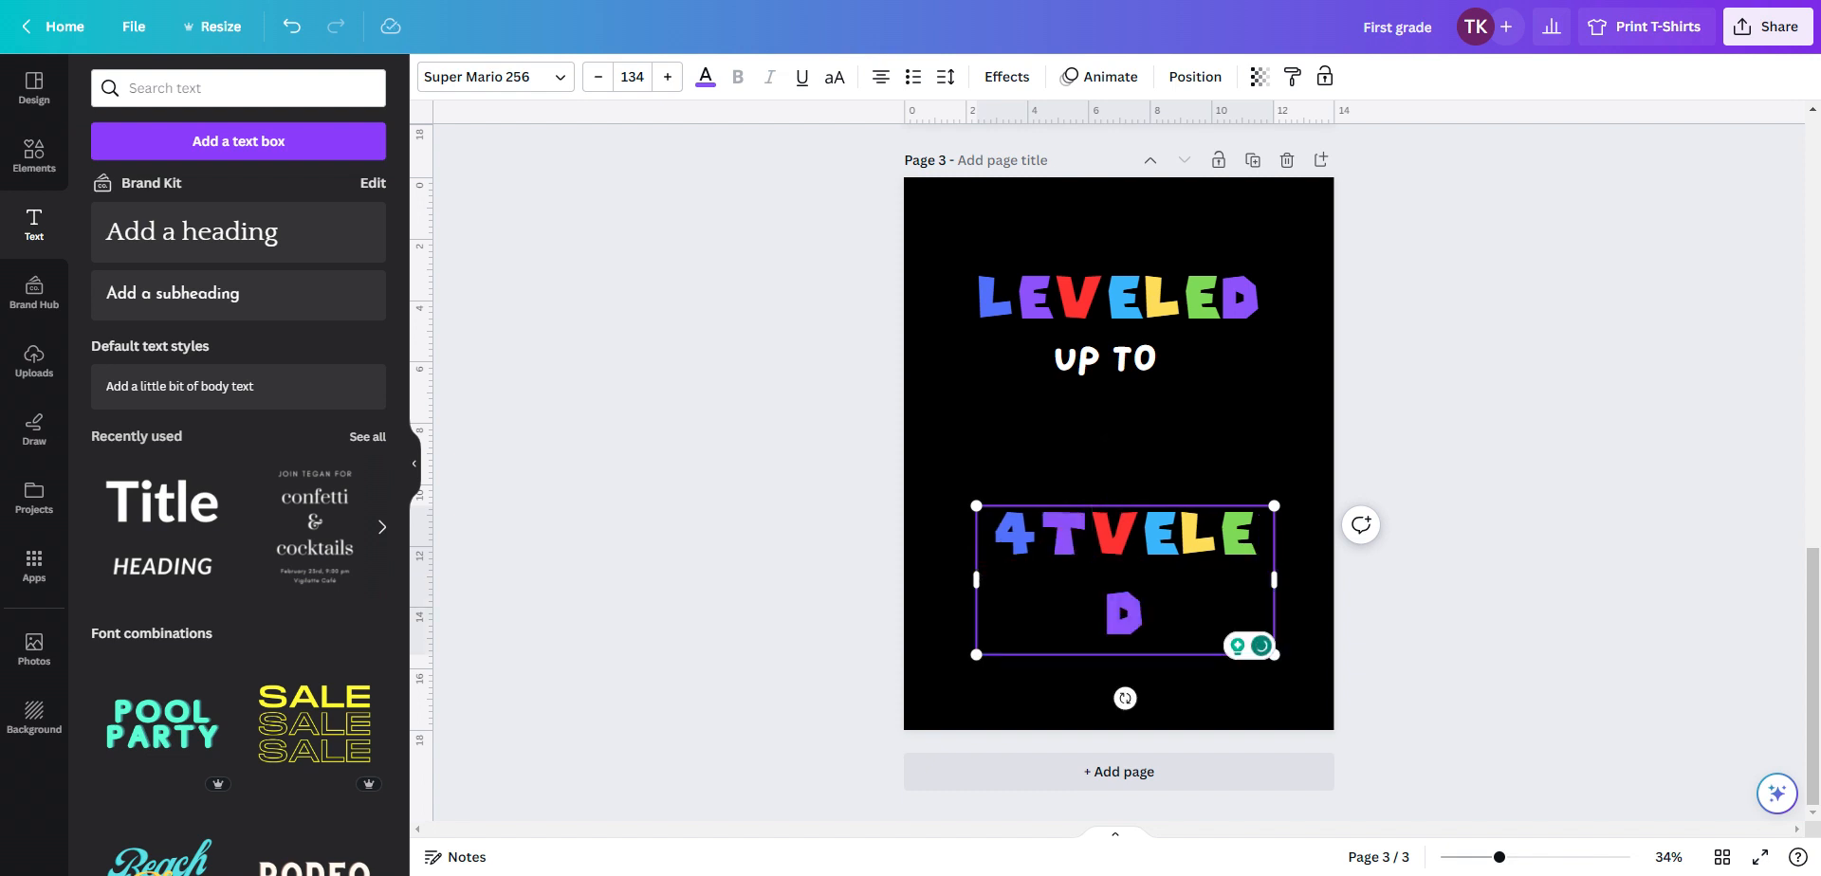
key("shift+Right")
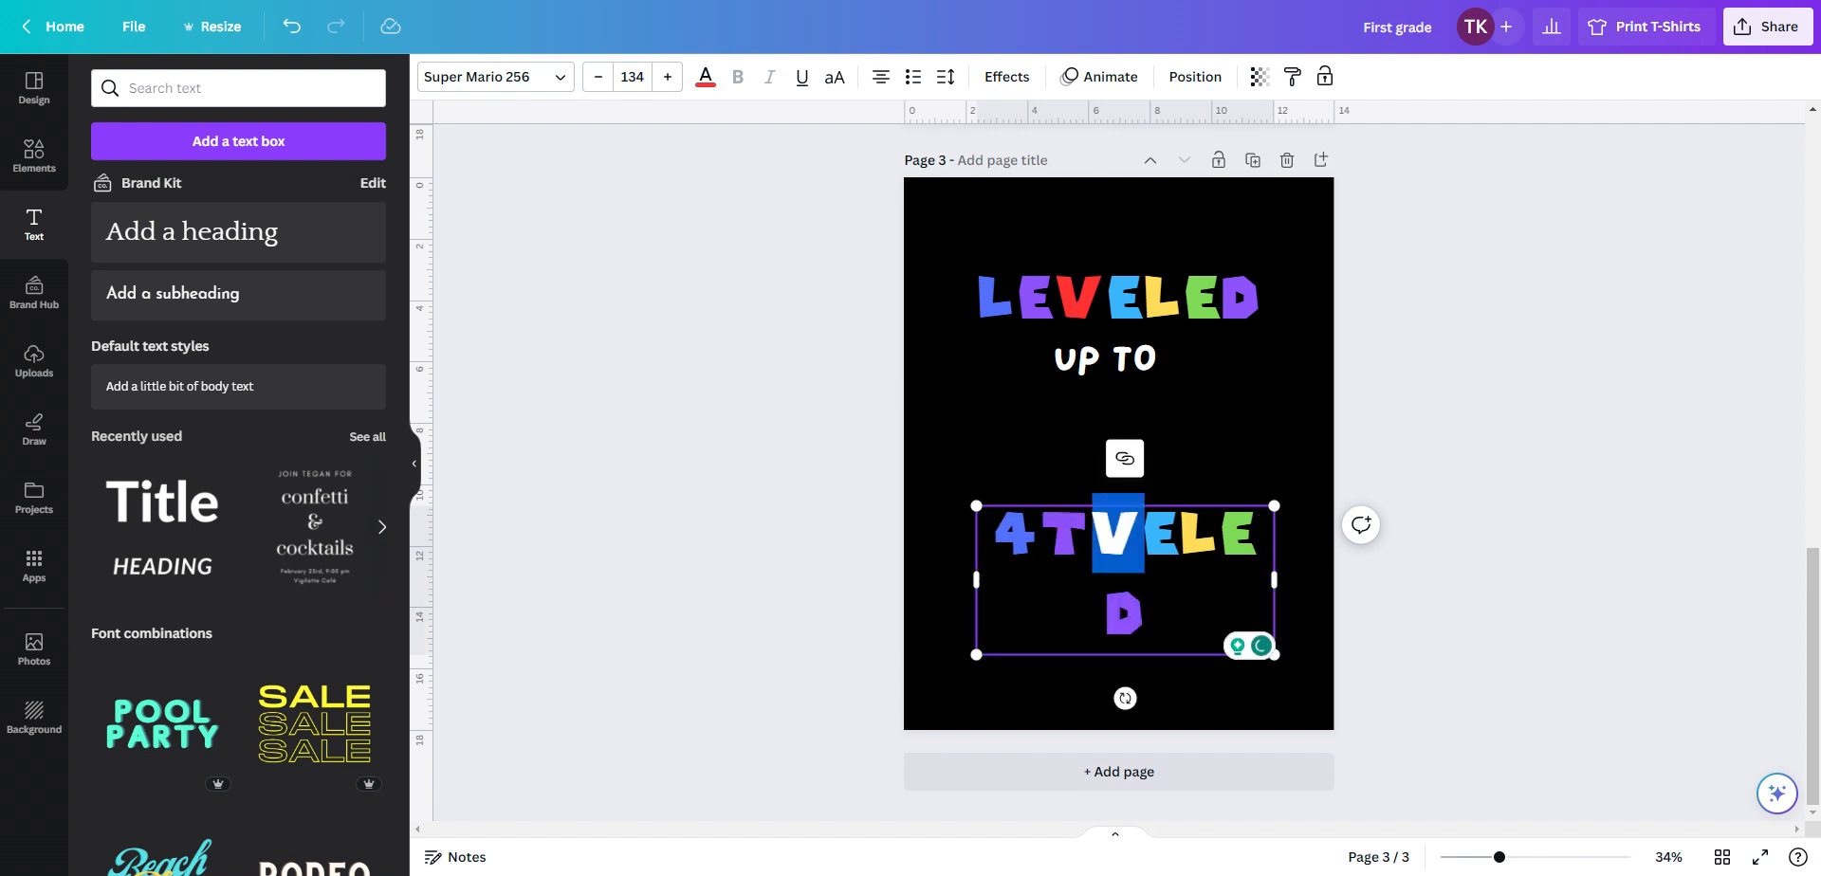
type("H")
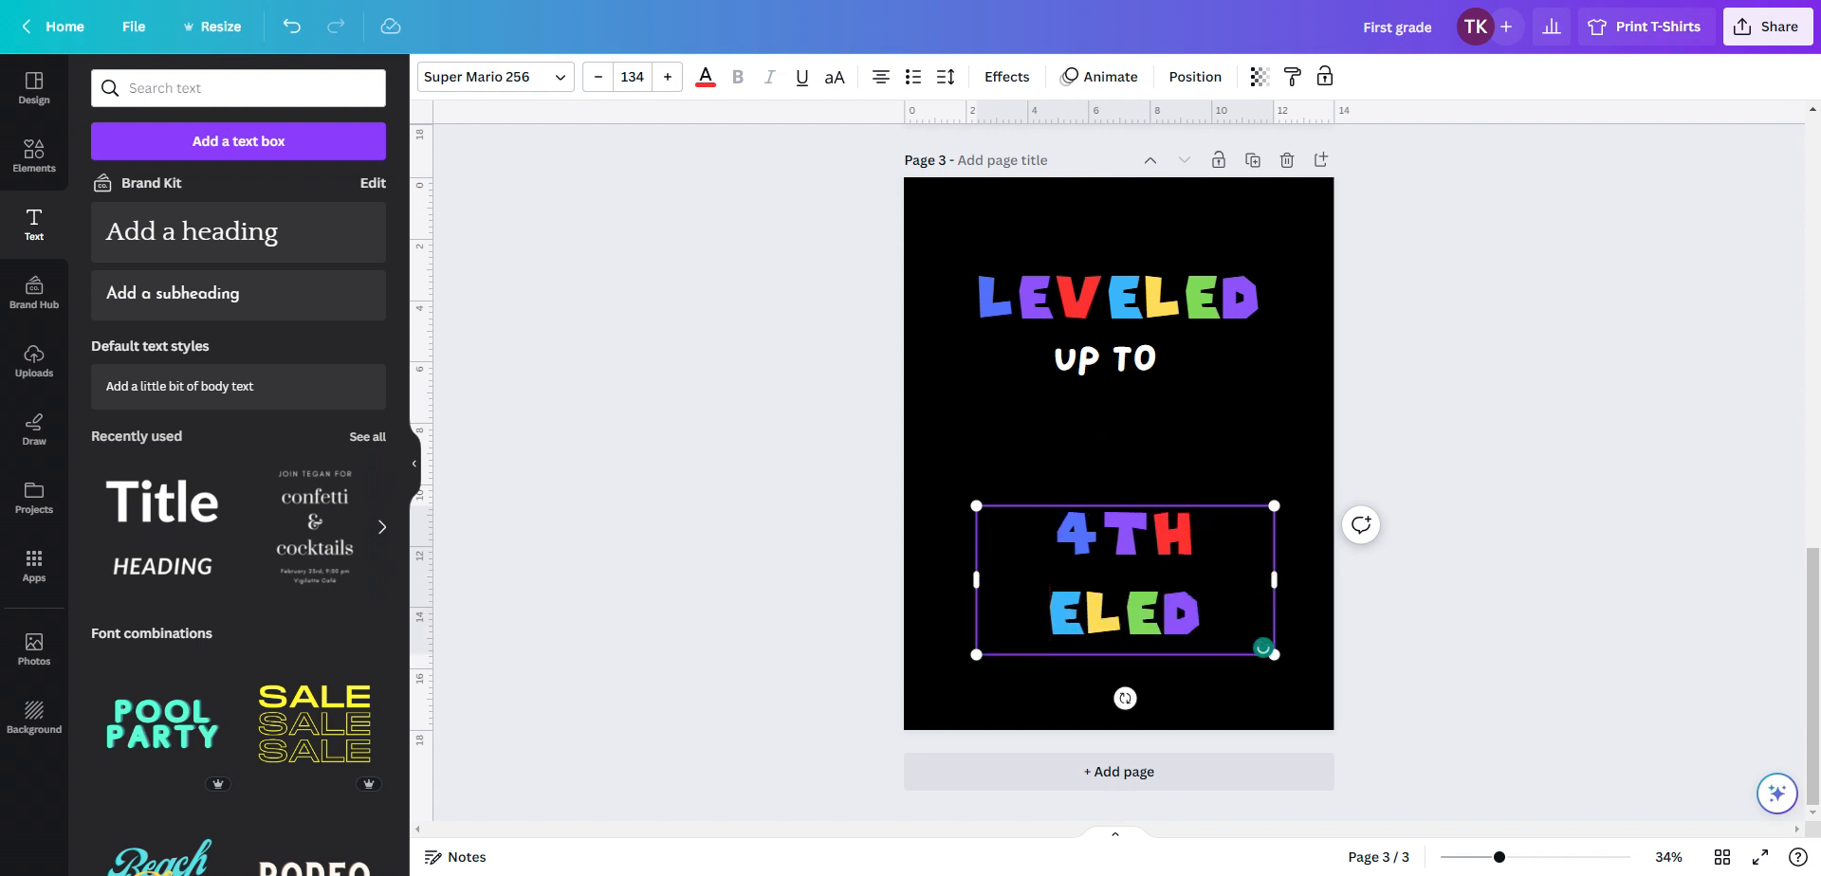
key("shift+Right")
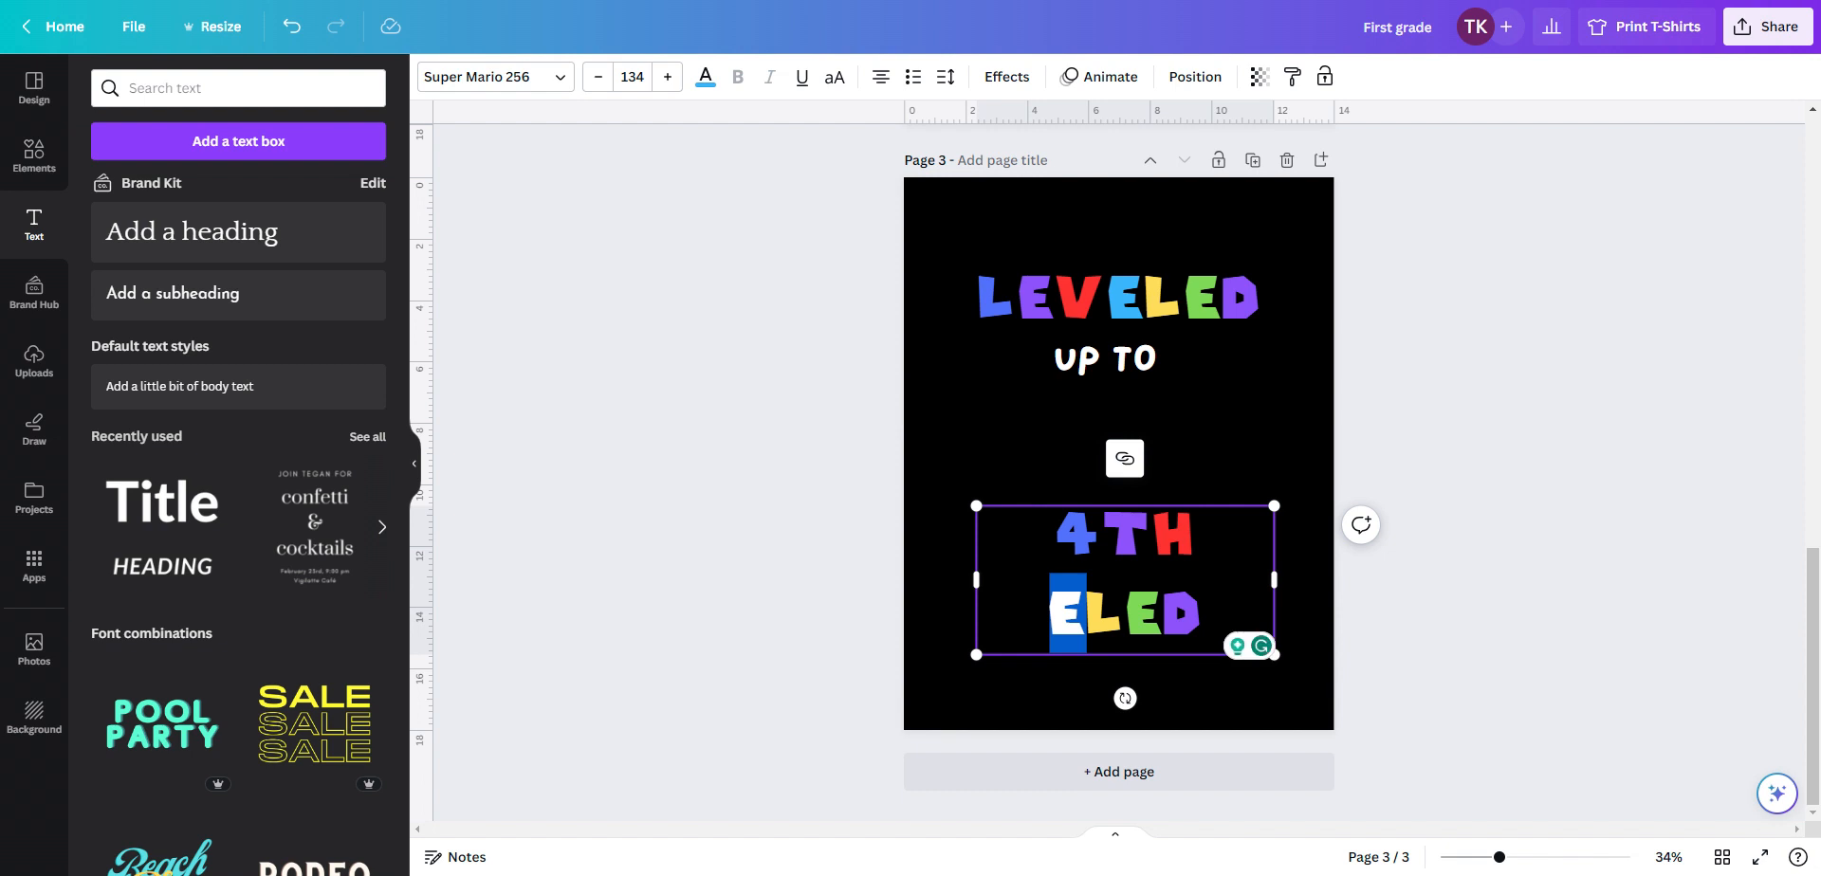
type("G")
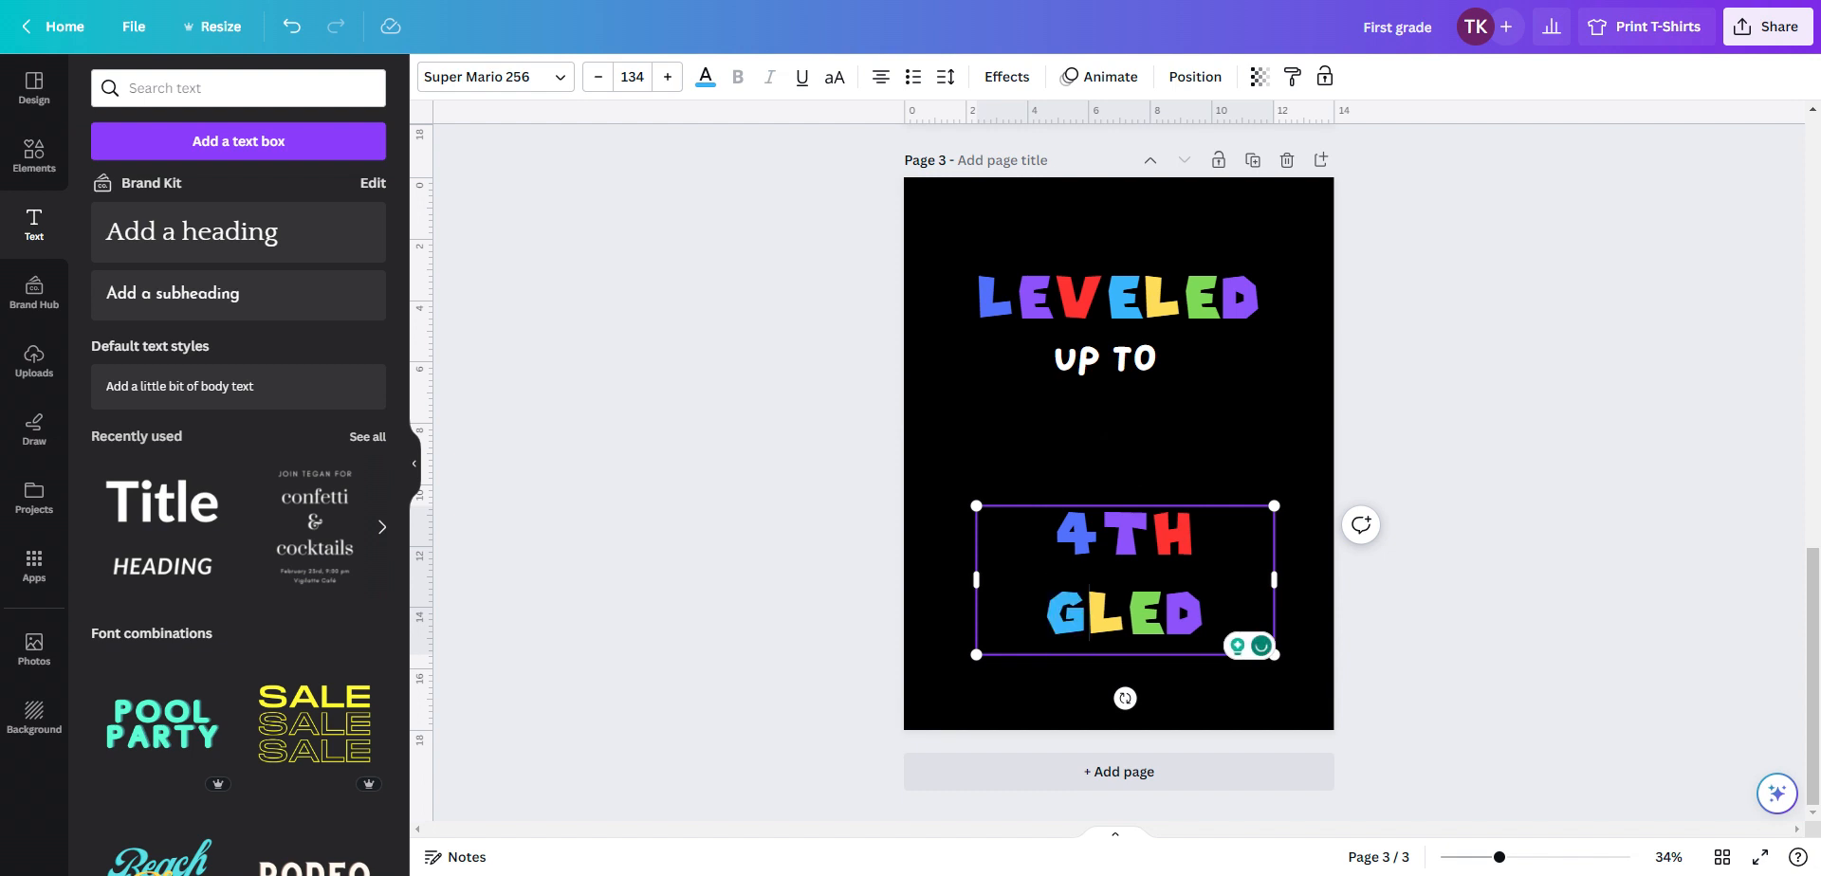
key("shift+Right")
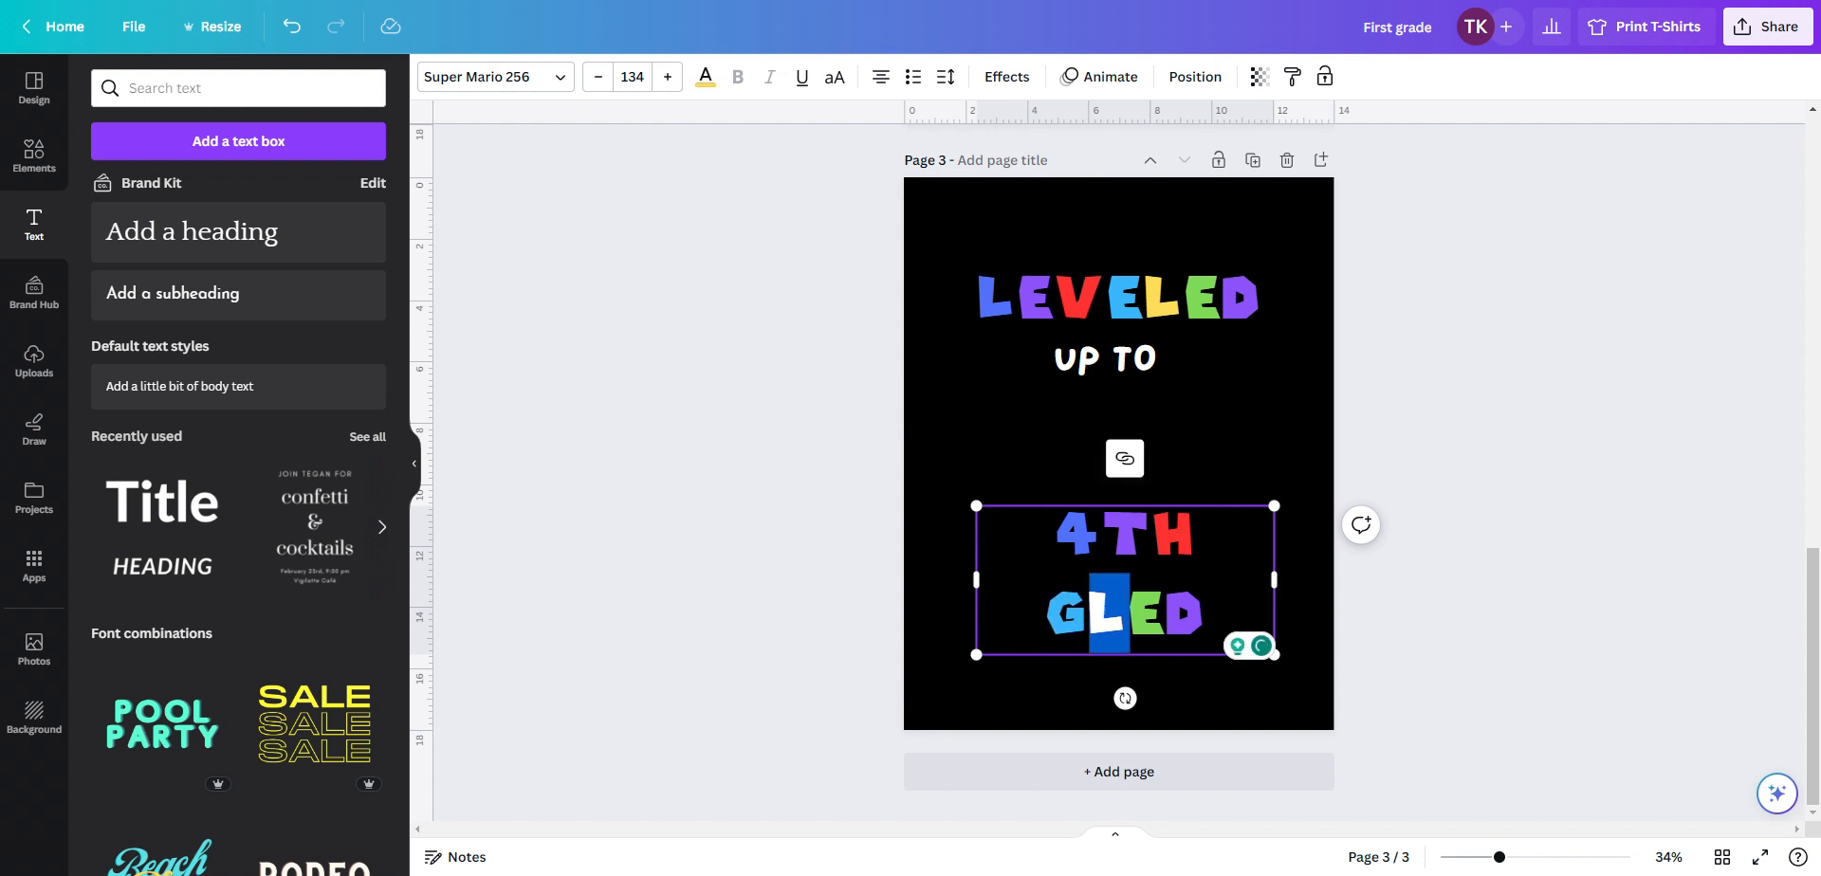
type("R")
key("shift+Right")
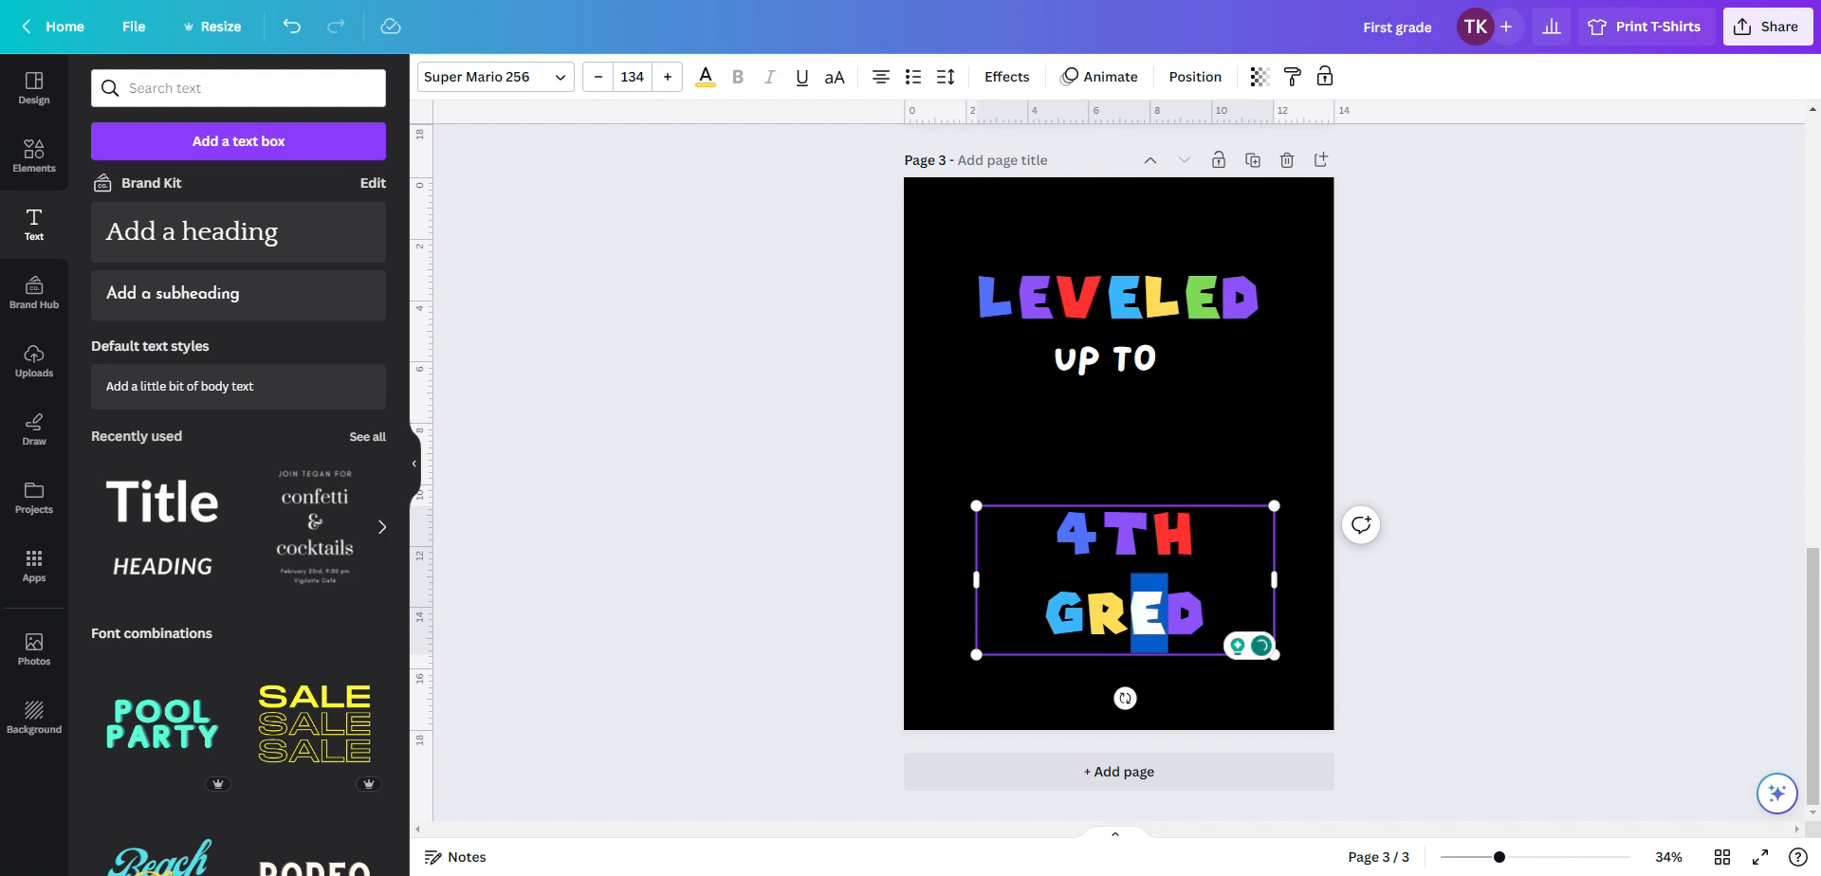
type("A")
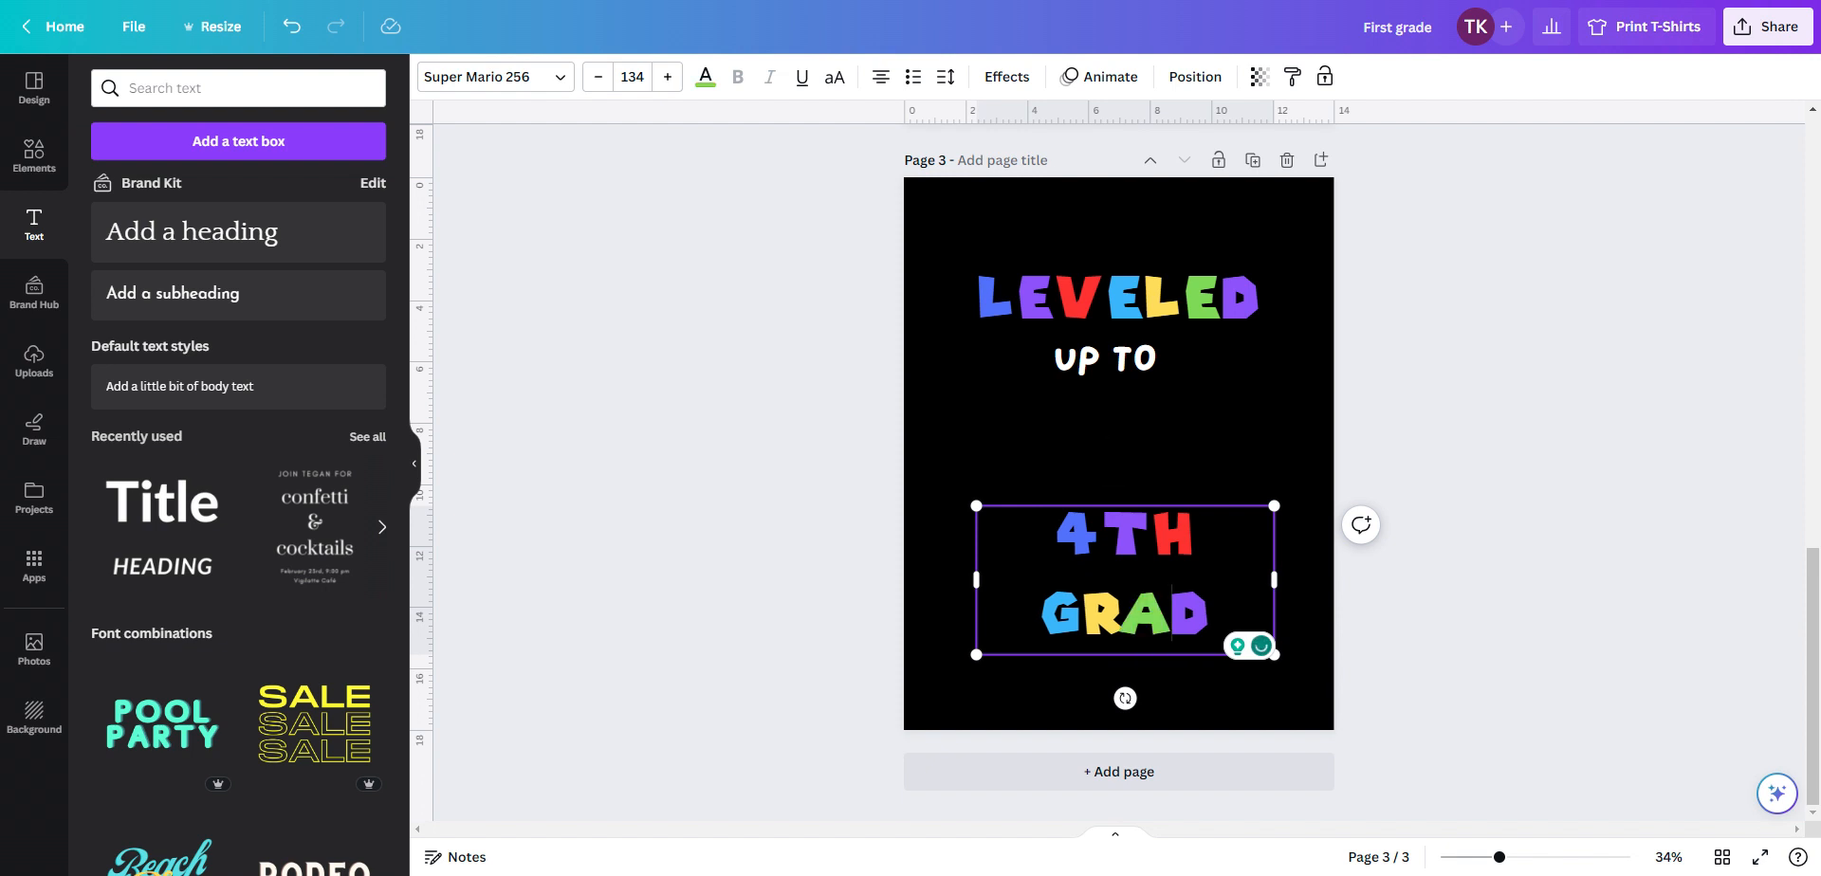
key("shift+Right")
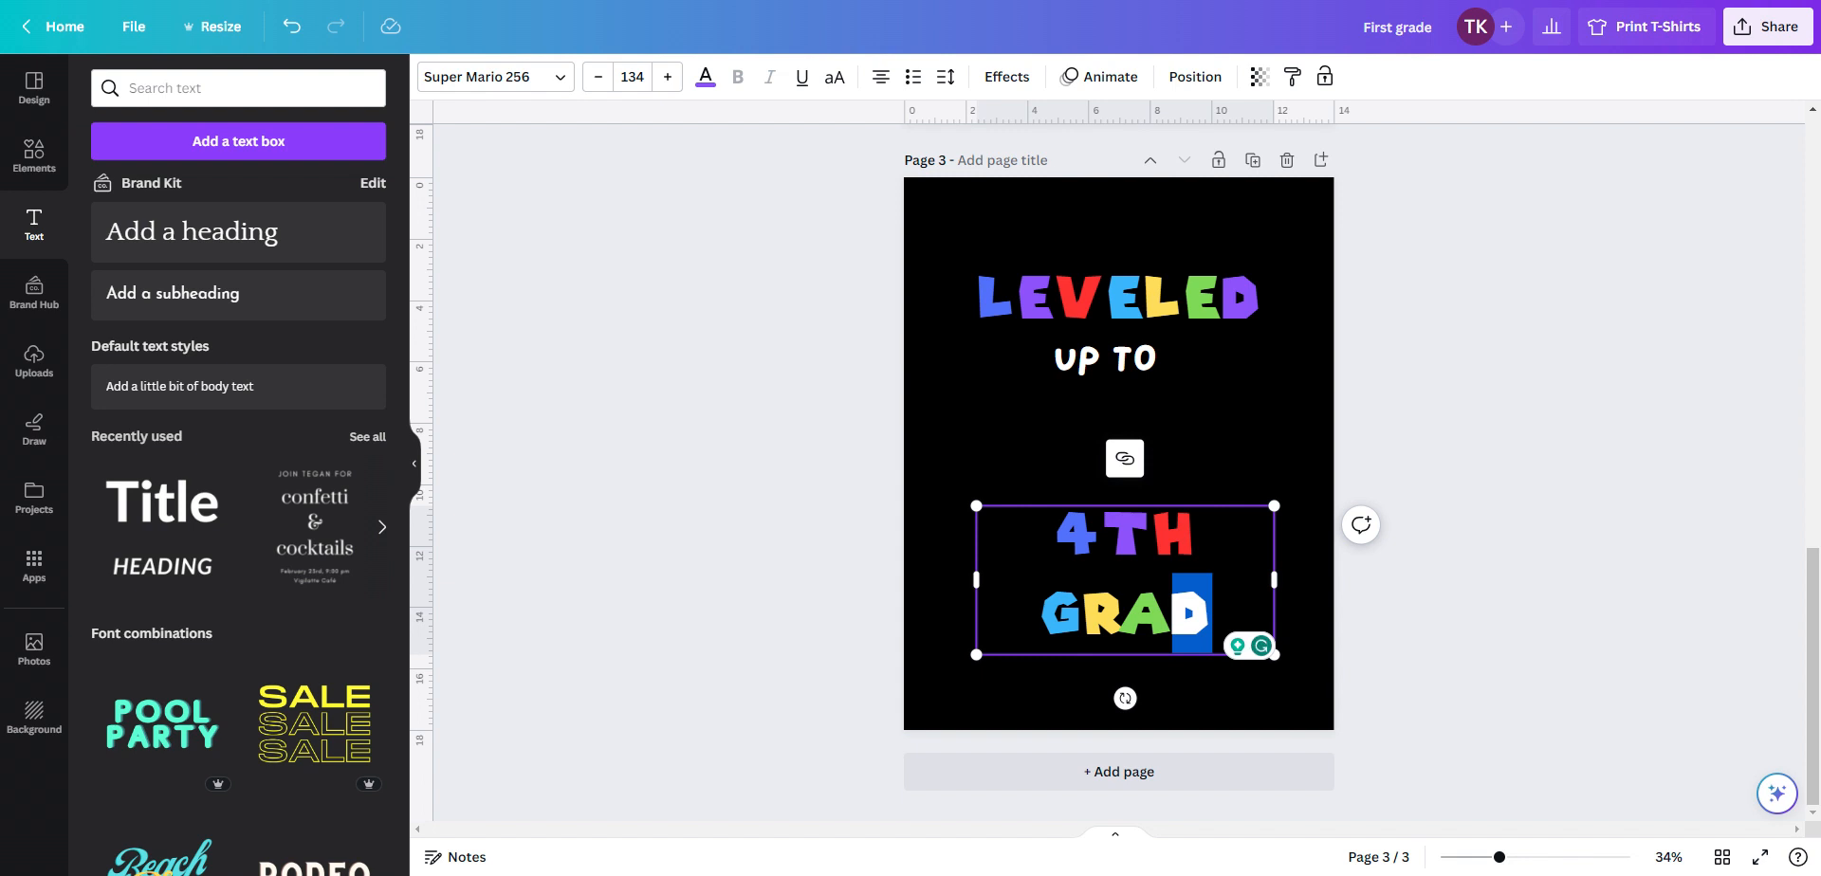
left_click(1248, 677)
left_click(1197, 617)
right_click(1204, 619)
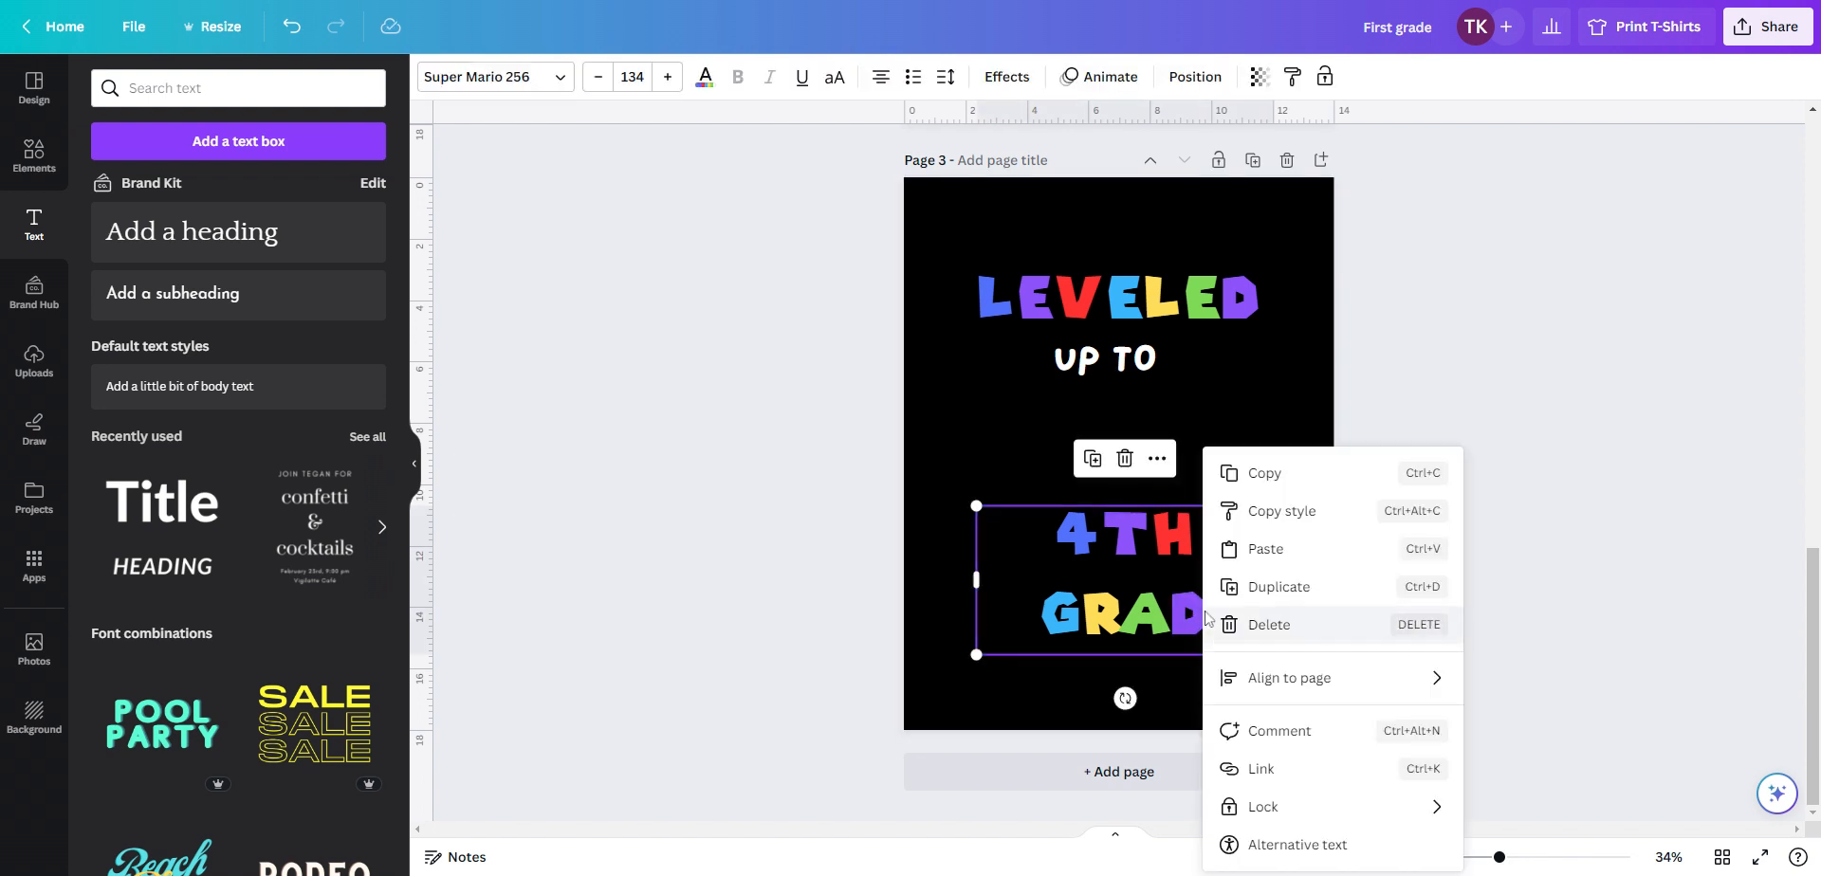
left_click(1204, 619)
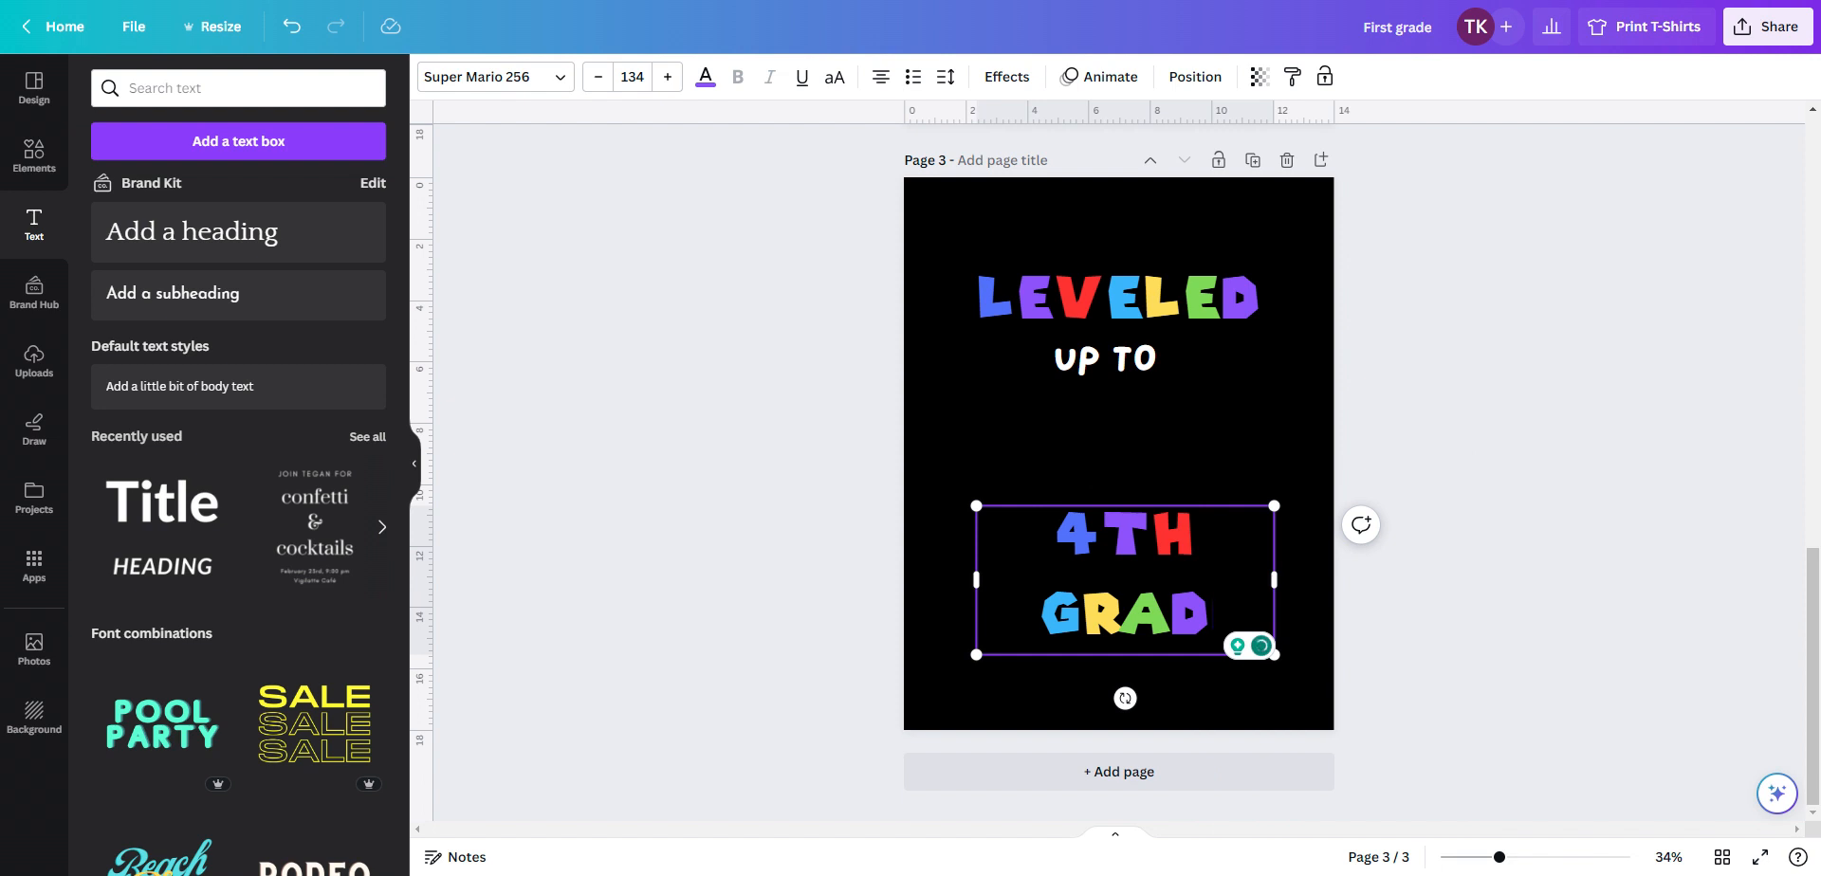
type("E")
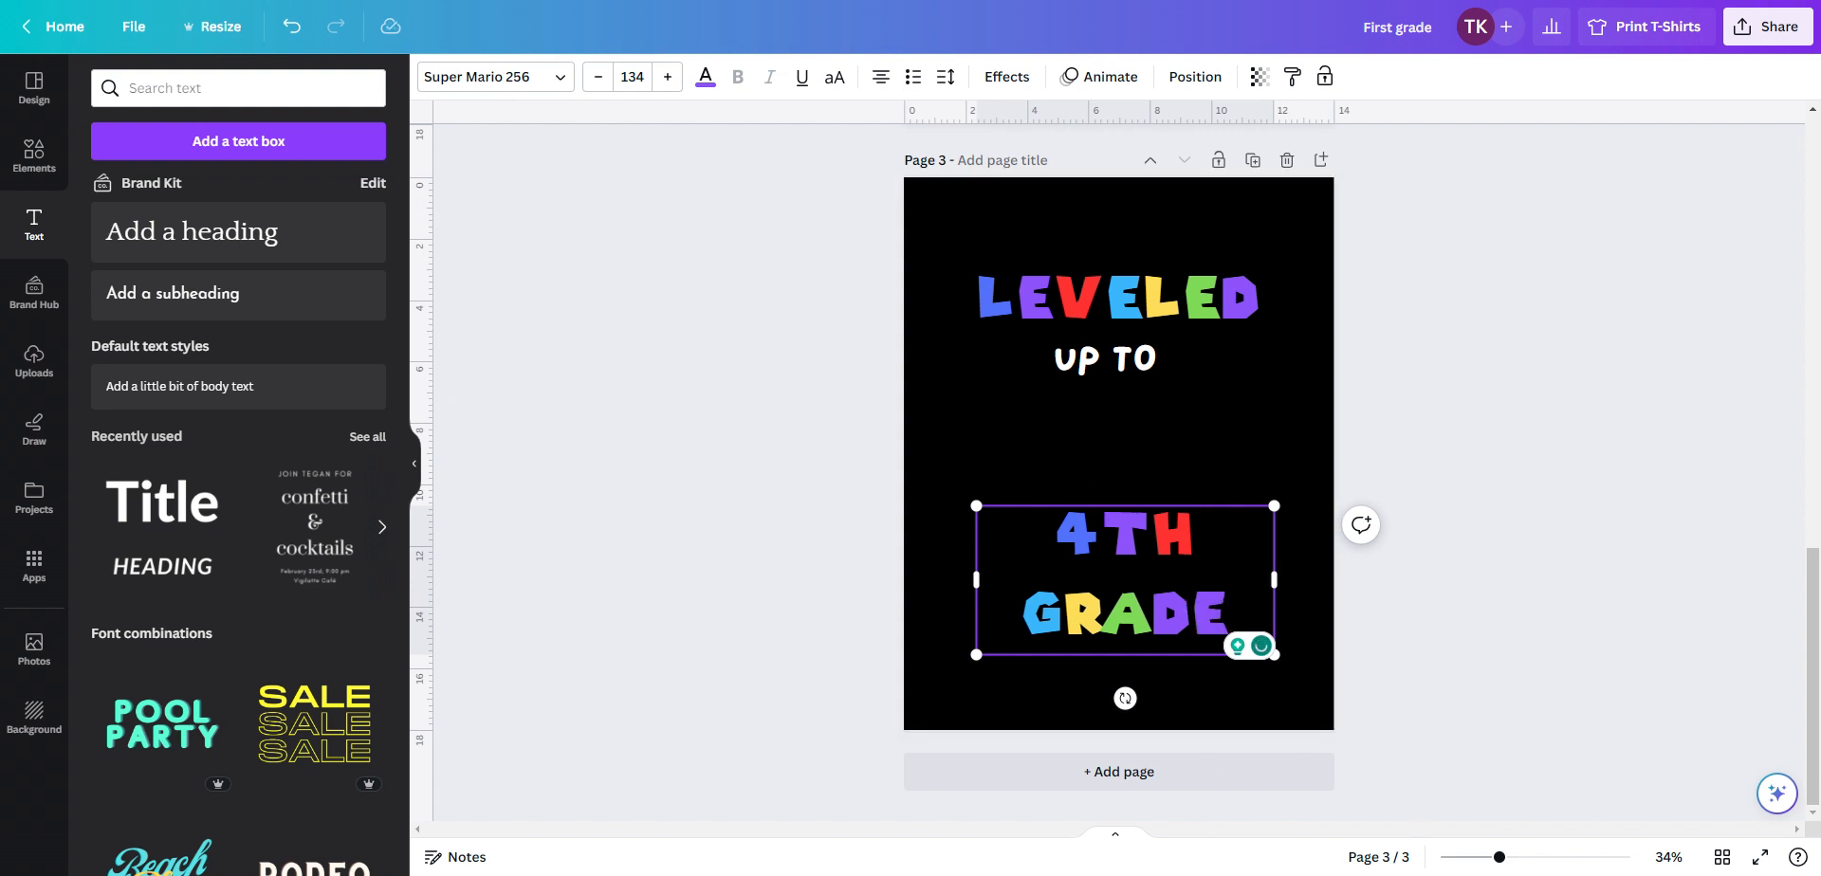
Color the final E of GRADE red (#ff3131) and widen the 4TH GRADE text box
key("shift+Right")
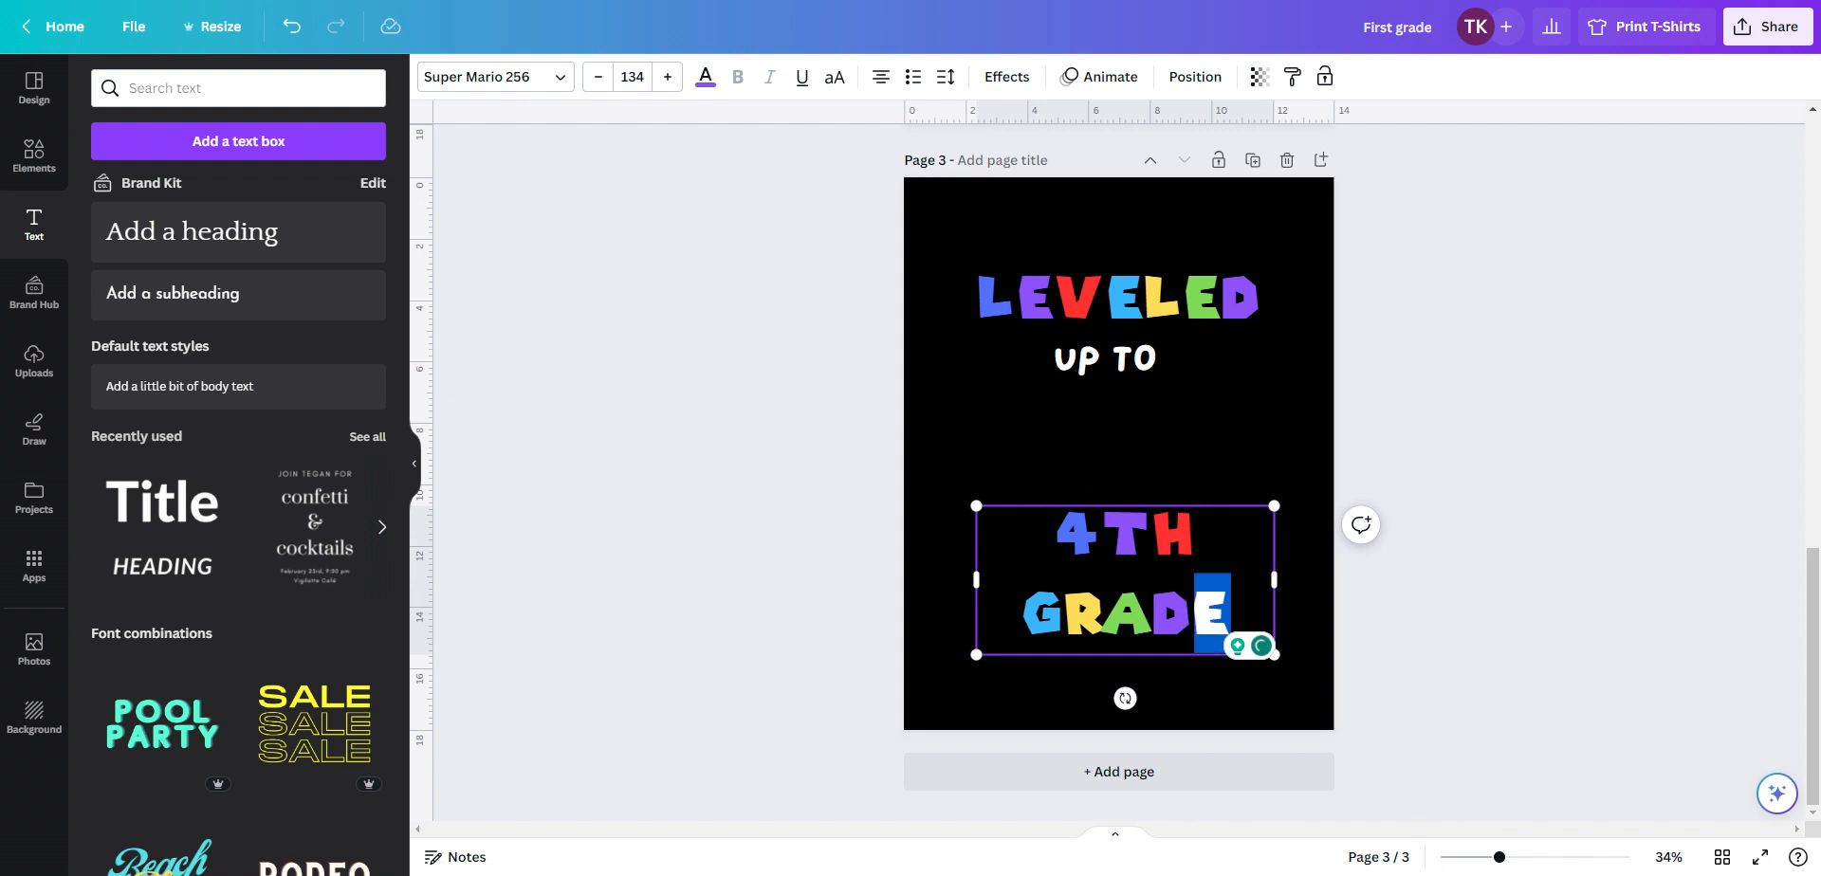
left_click(705, 76)
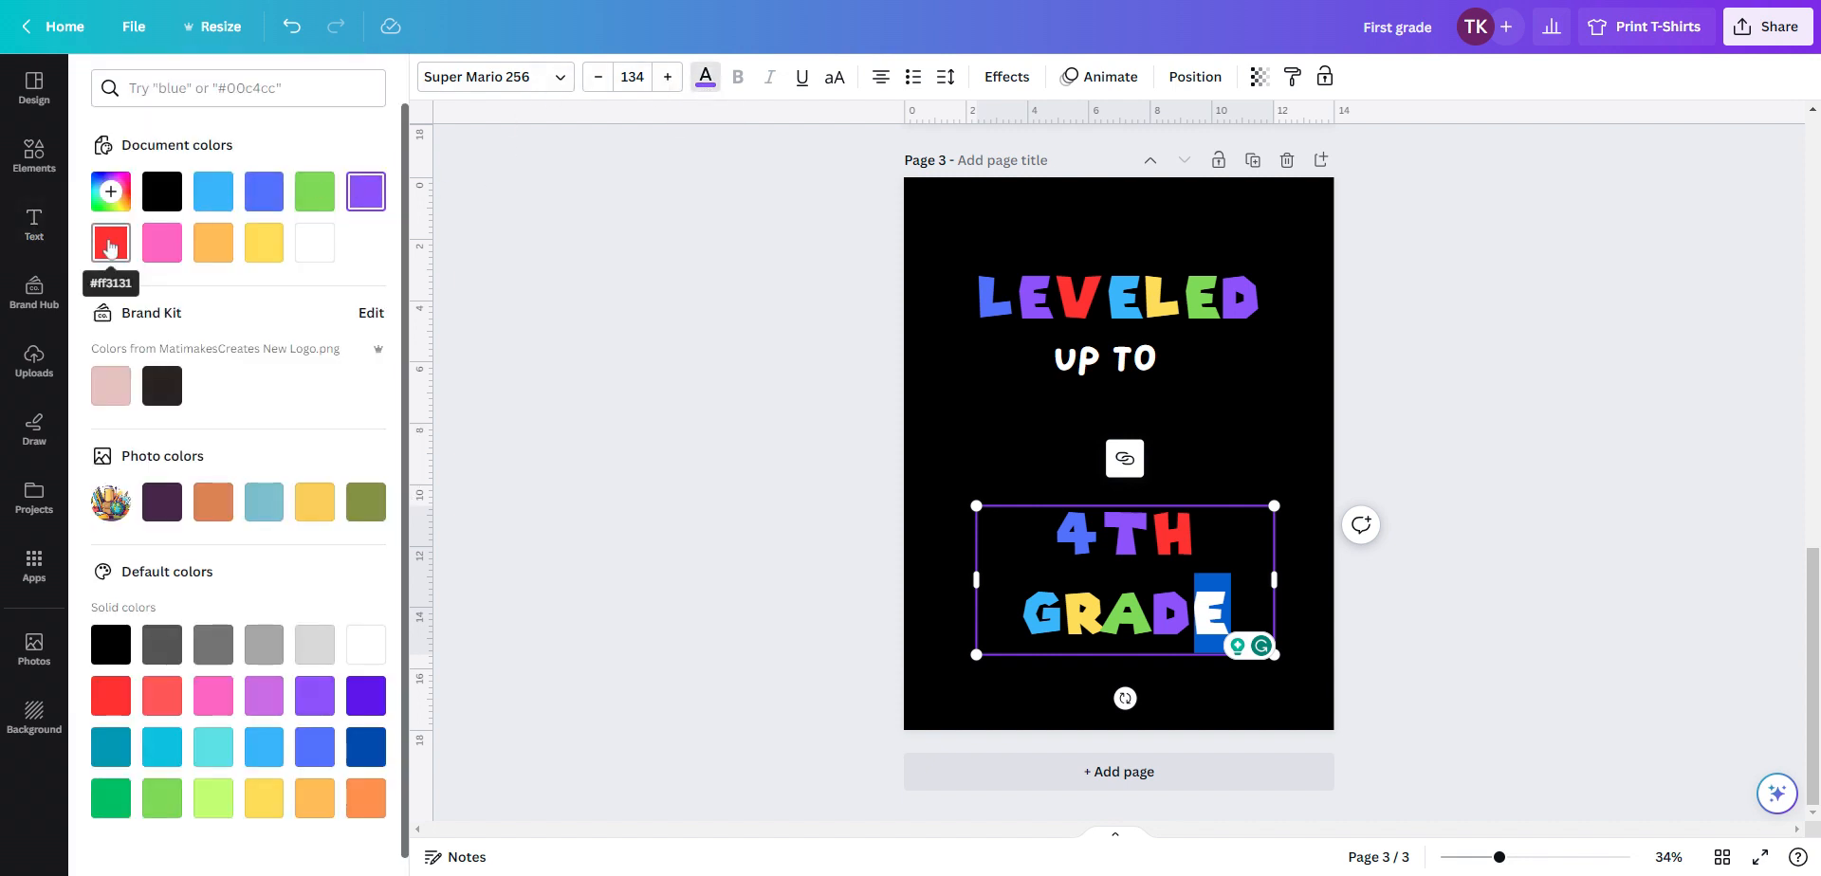
left_click(107, 245)
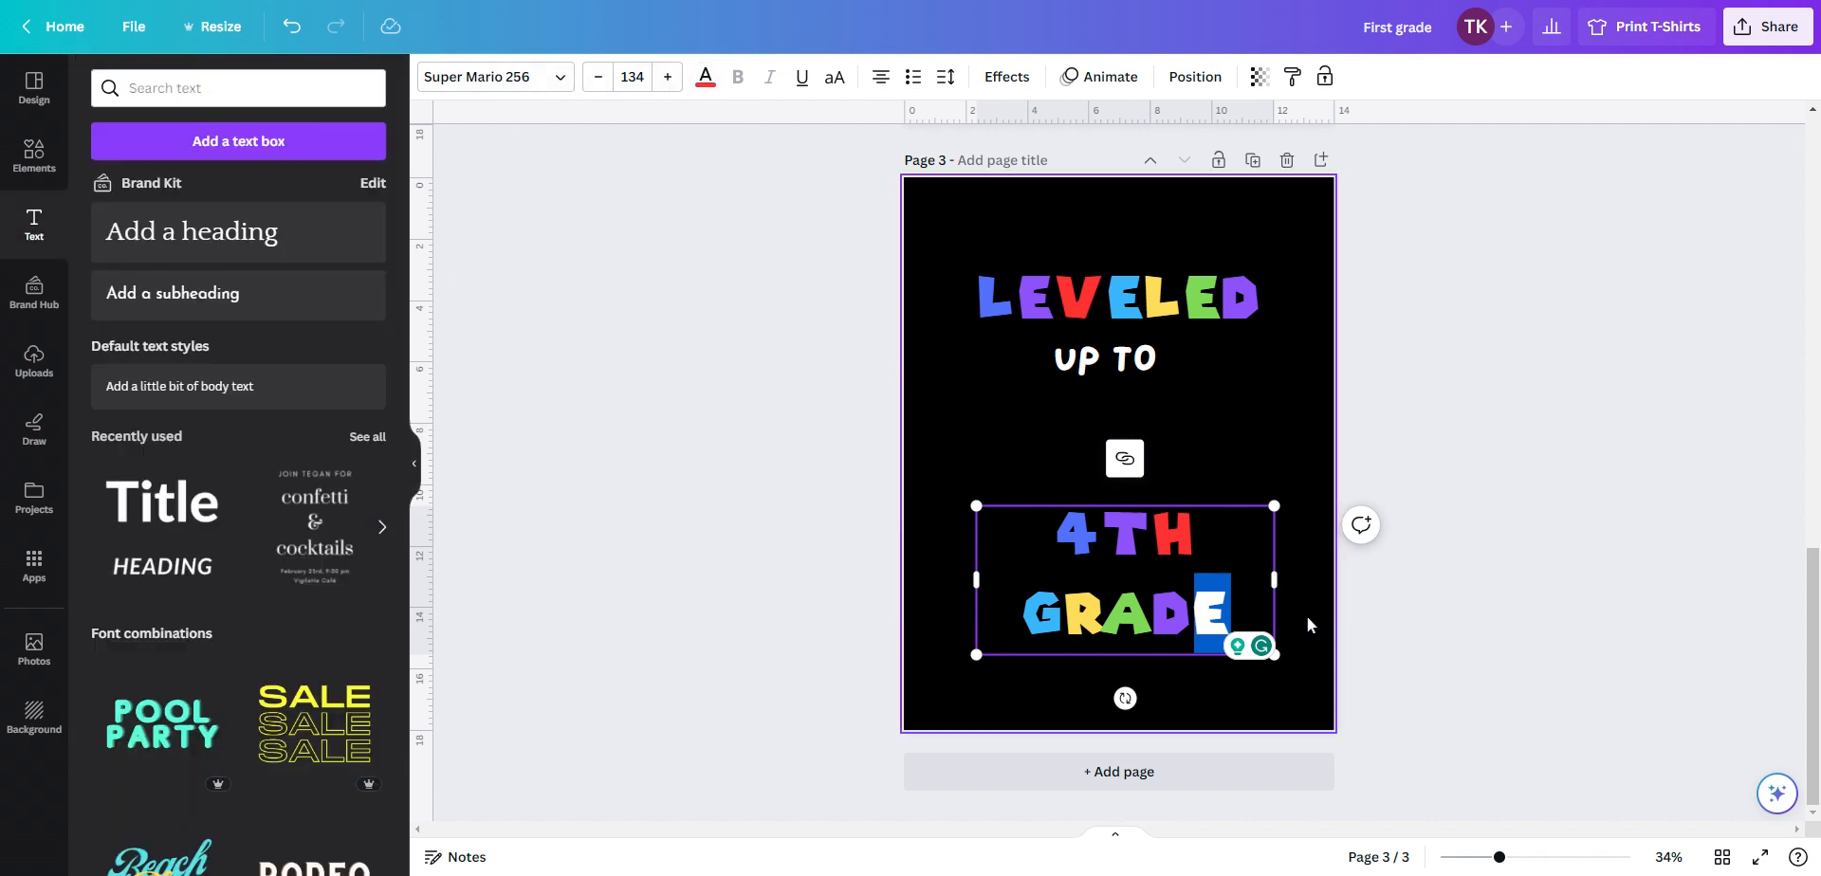
left_click(1233, 612)
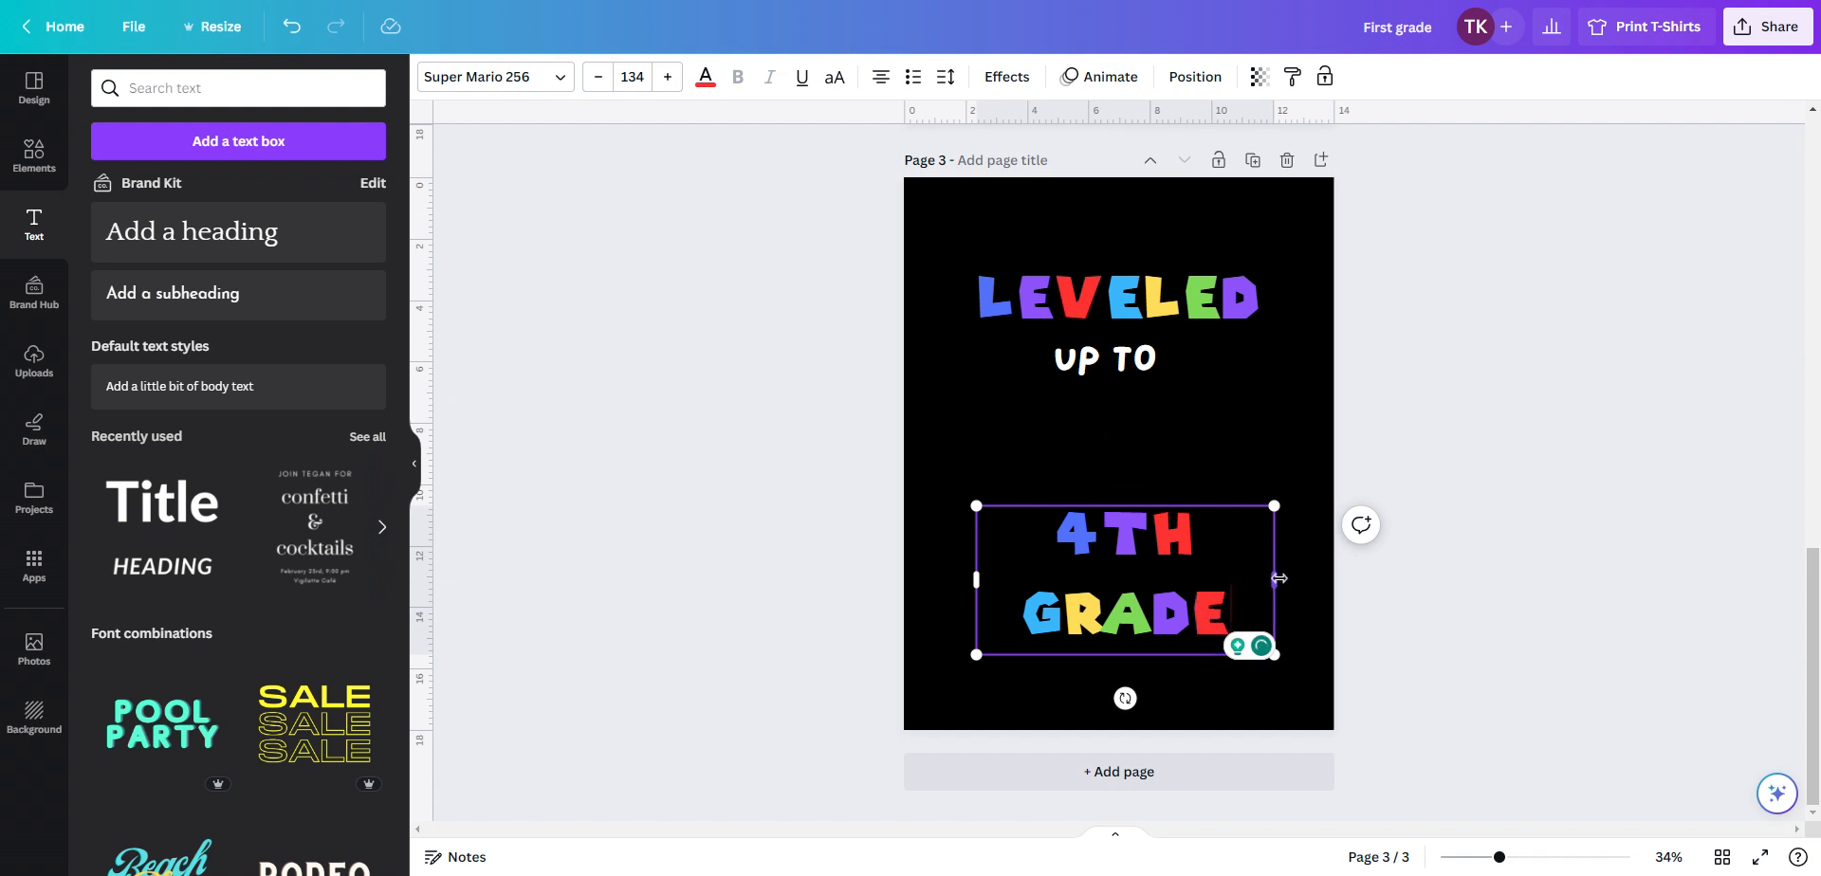
left_click_drag(1279, 578, 1321, 578)
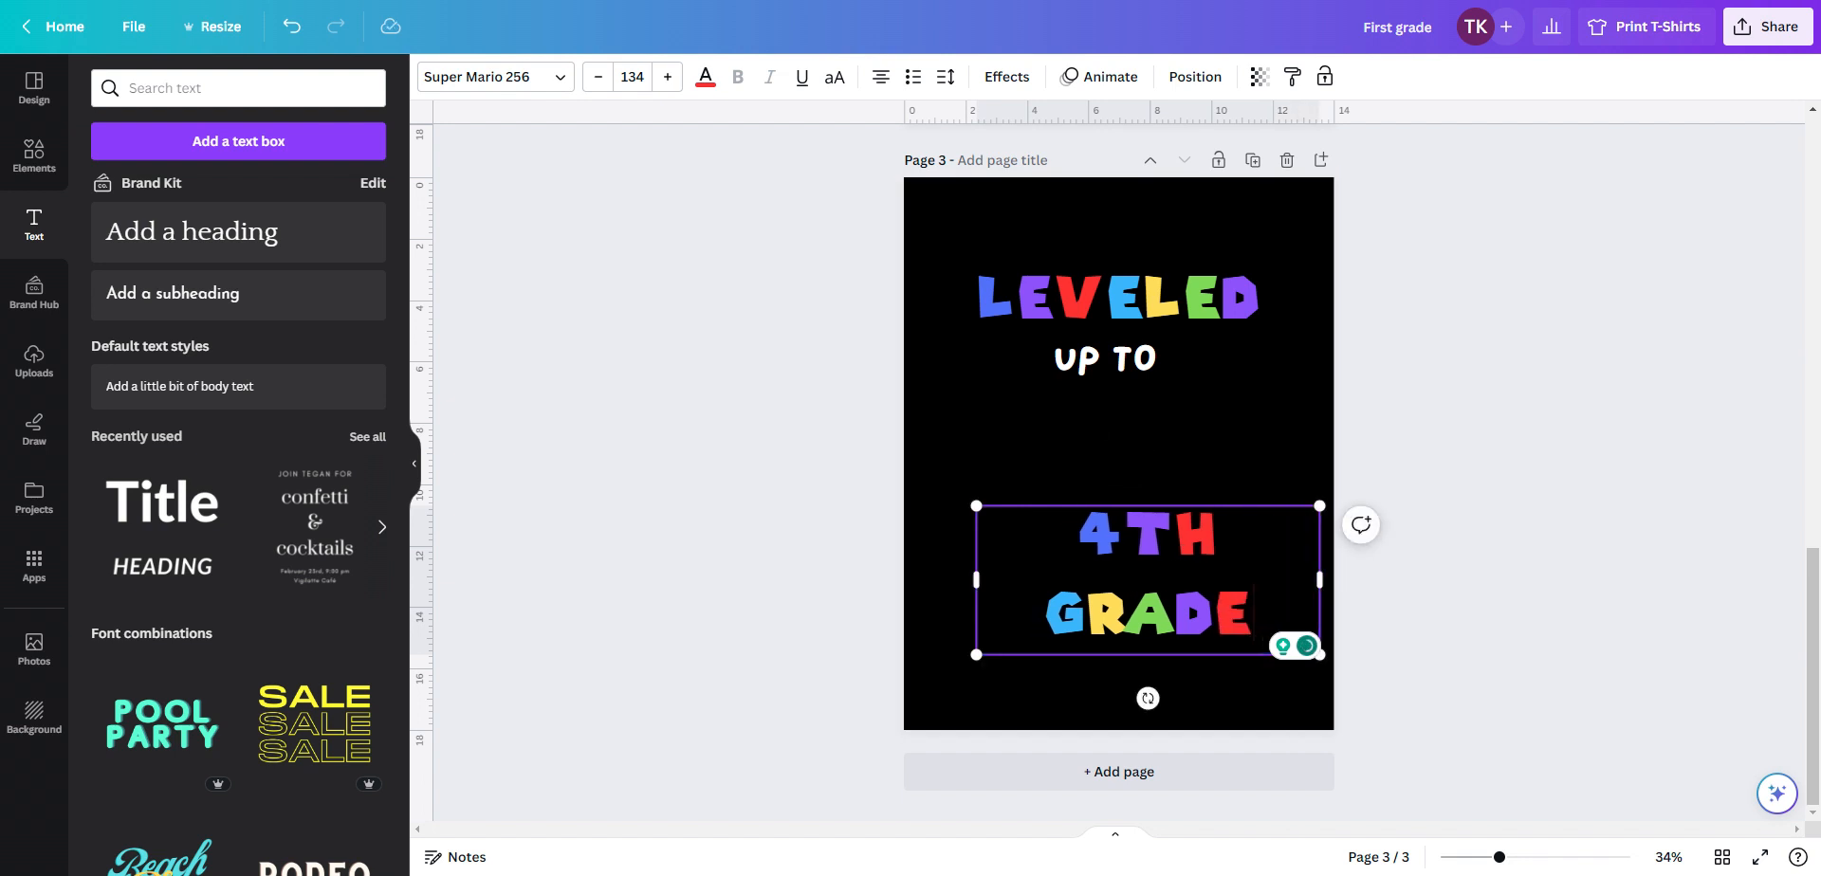
Select all the 4TH GRADE text and reduce its line spacing to 0.93
key("ctrl+a")
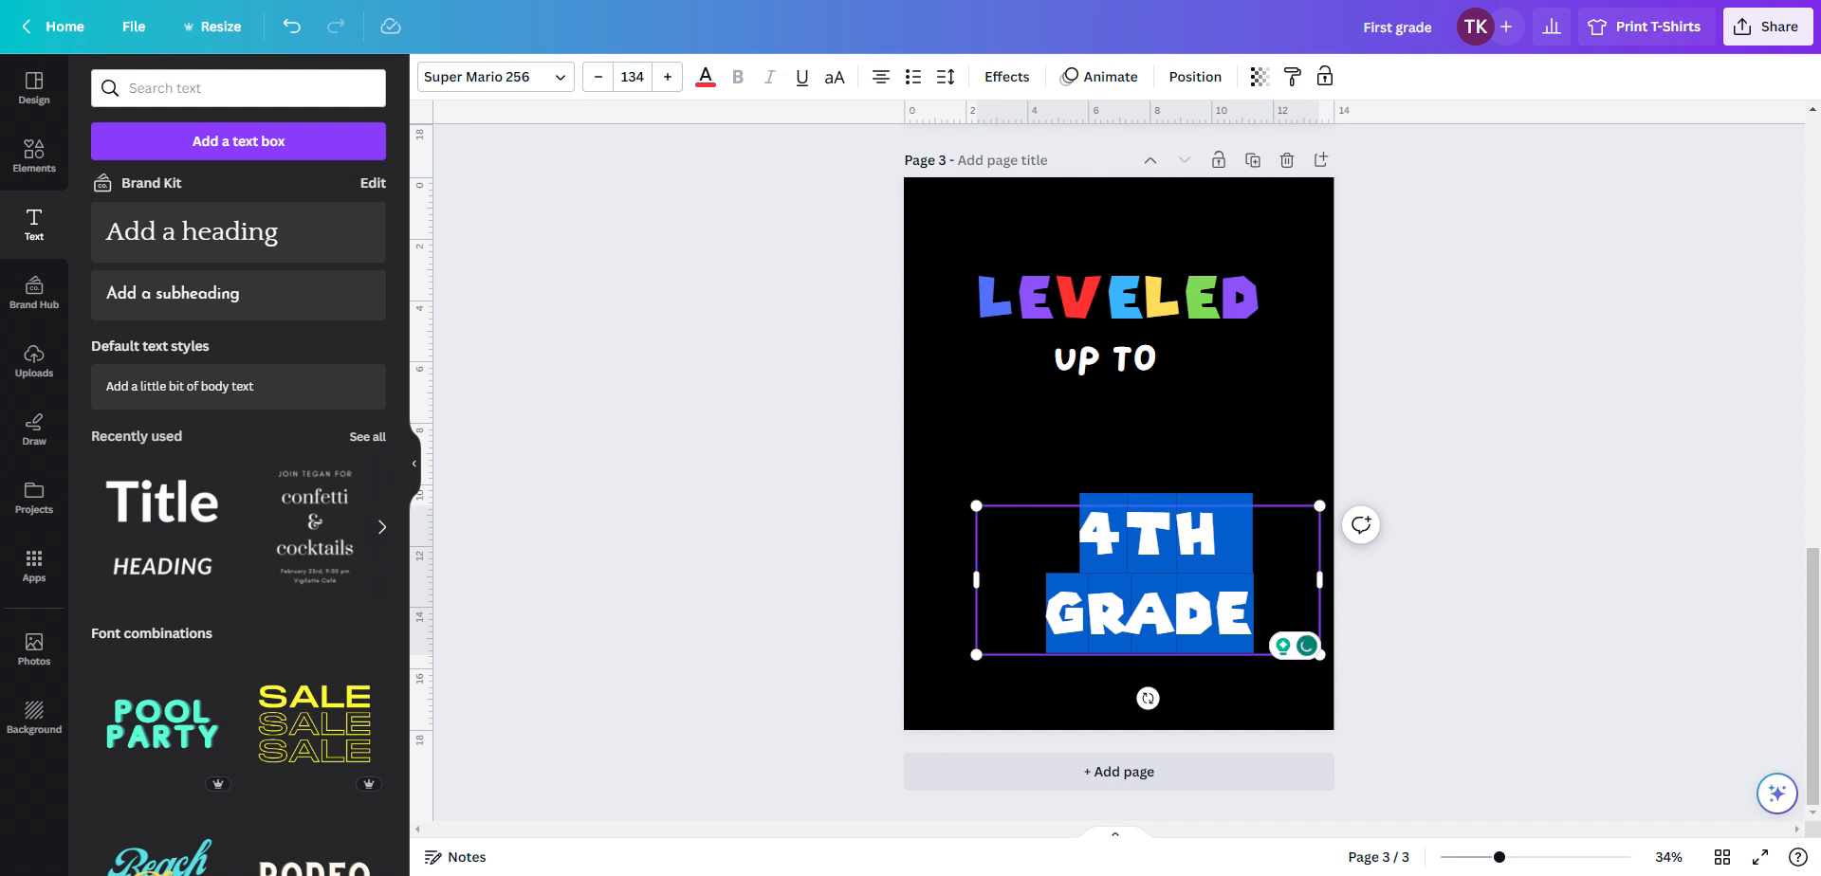
left_click(950, 80)
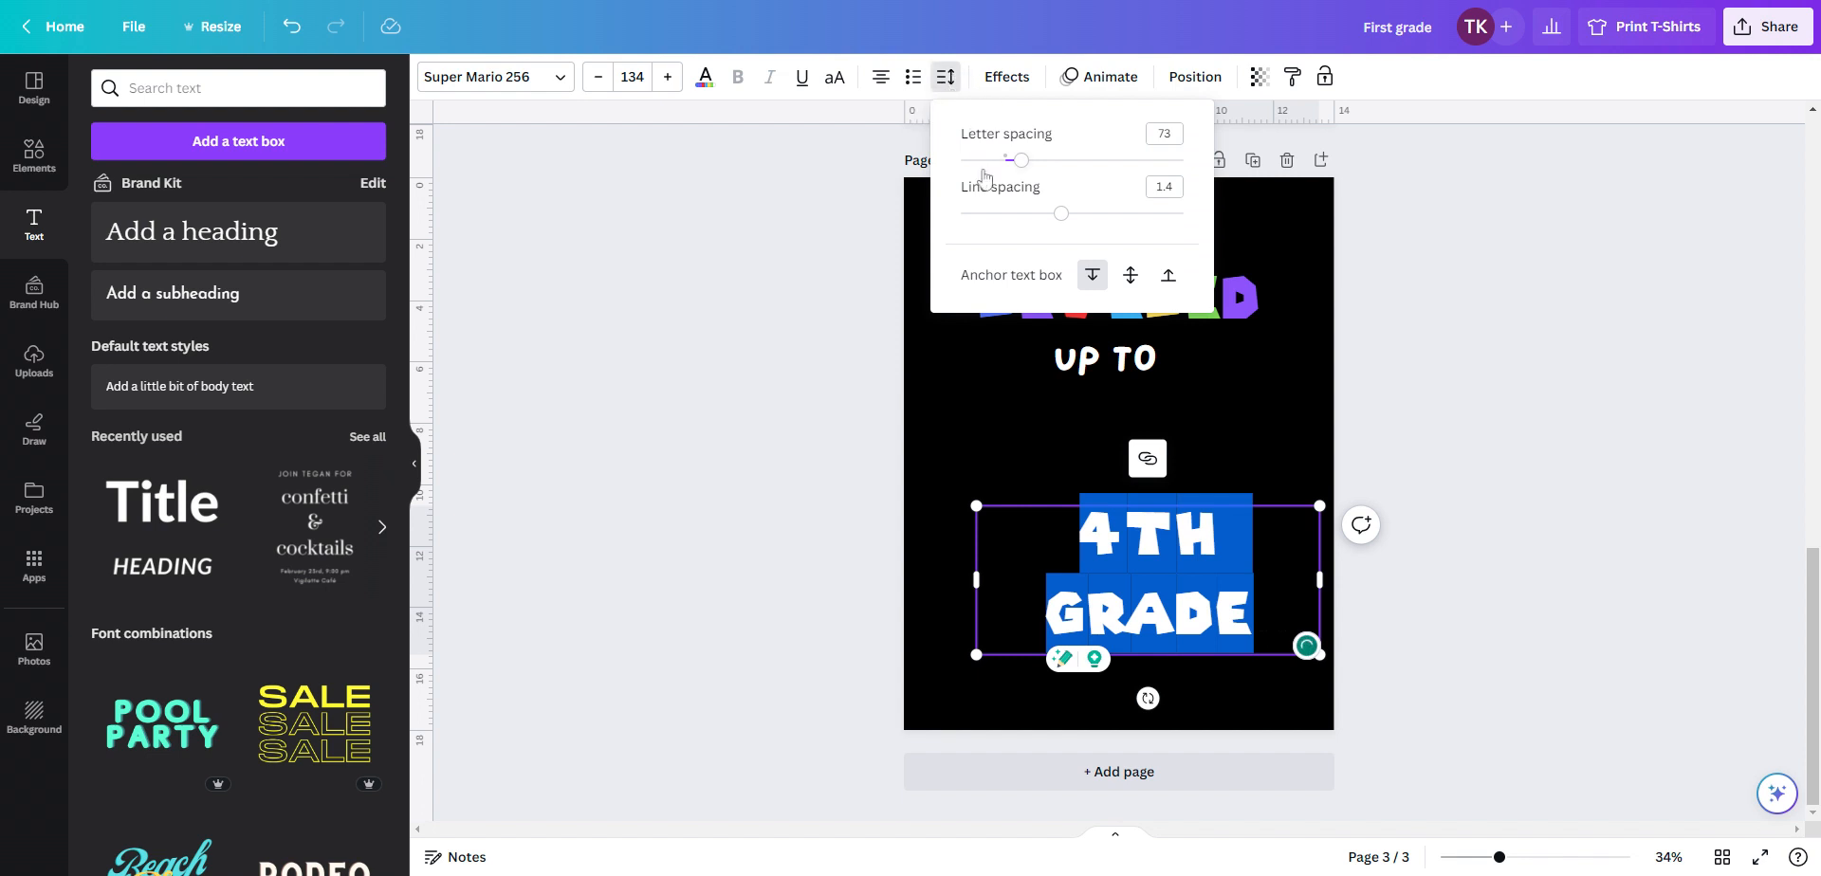
left_click_drag(1061, 215, 1011, 215)
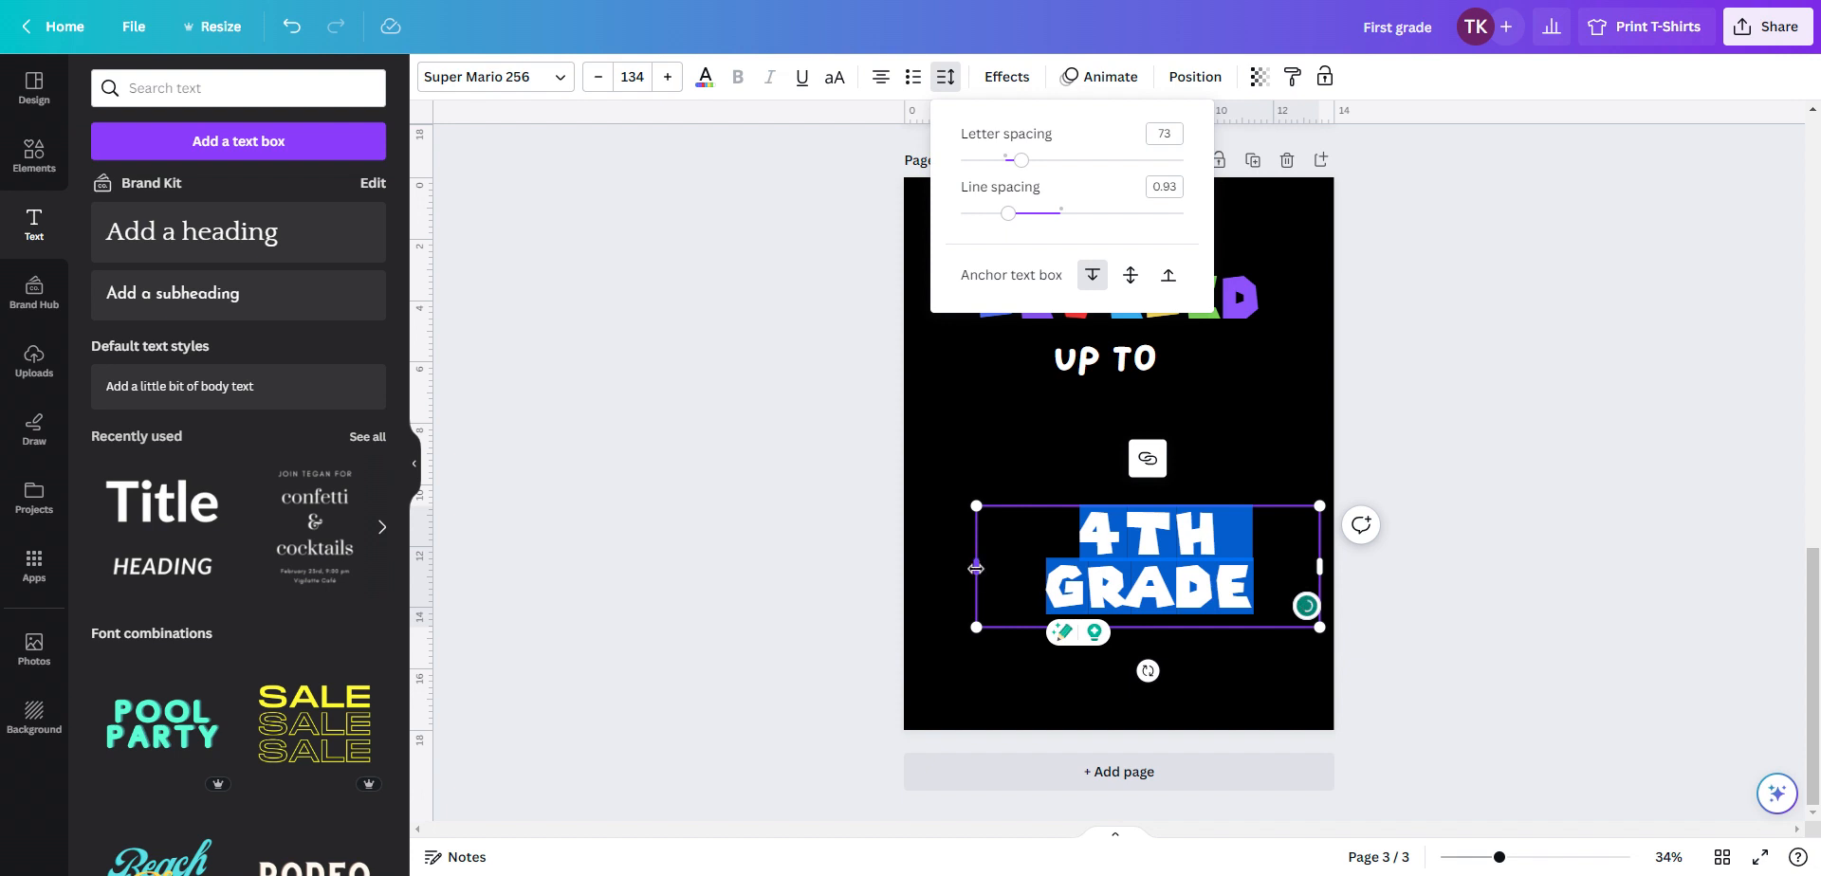
Resize the 4TH GRADE text box from its side handles so the text sits centered on the page
left_click_drag(977, 569, 1102, 571)
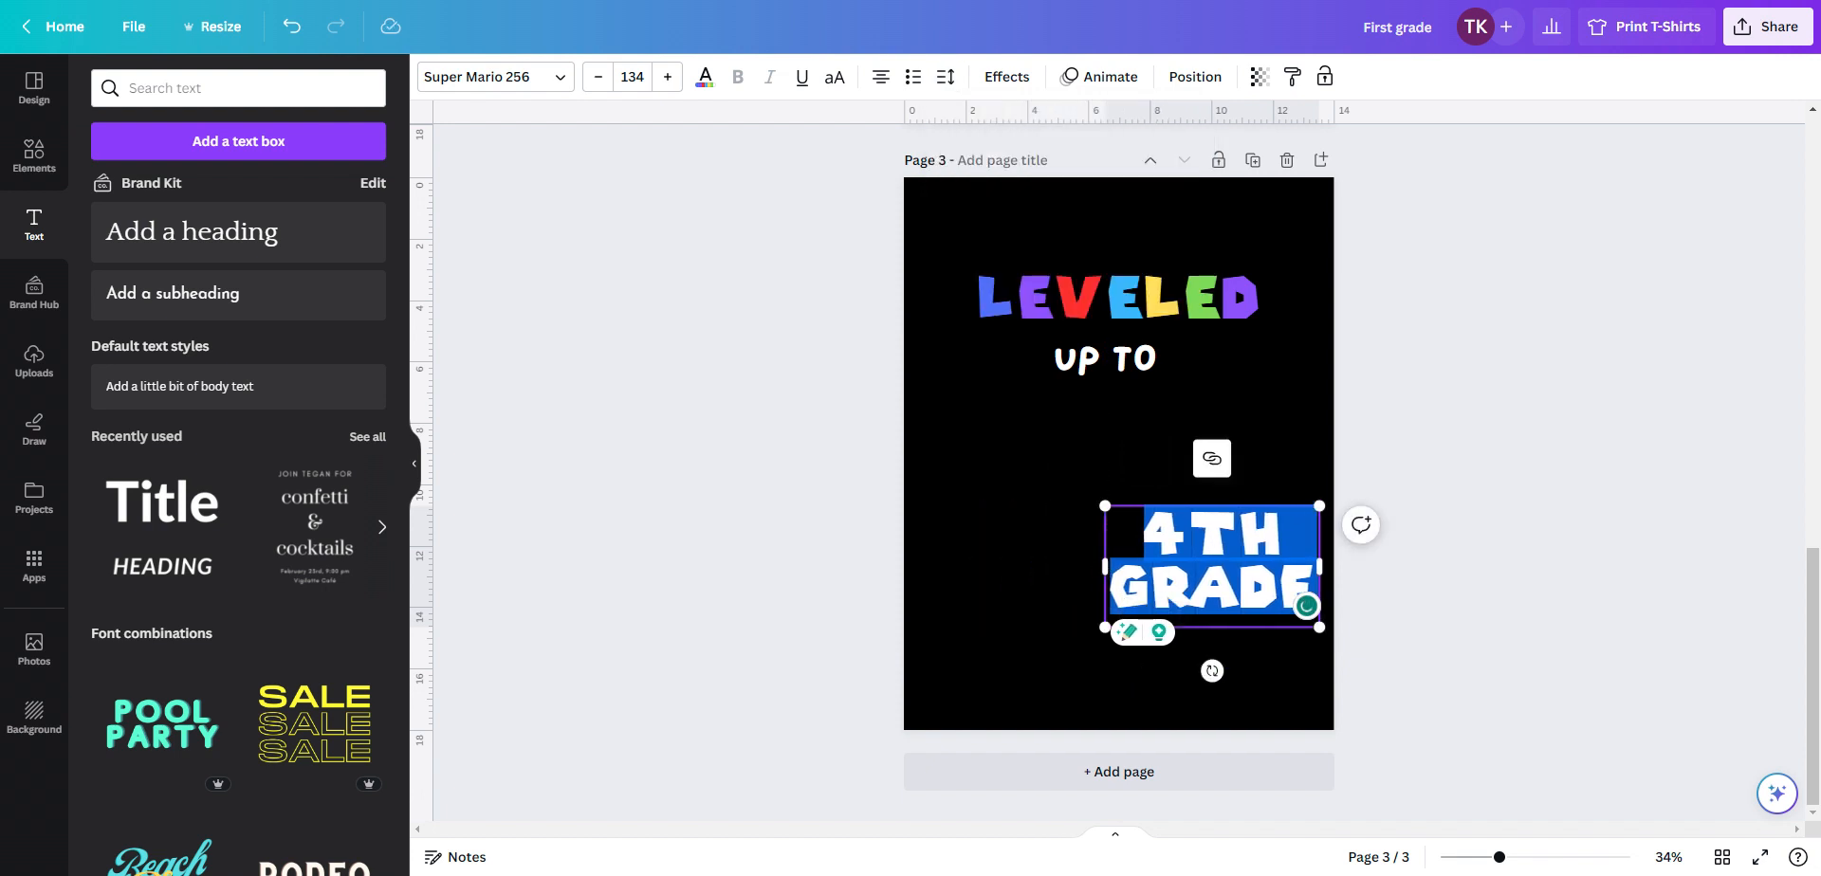
left_click(1069, 576)
left_click(1235, 567)
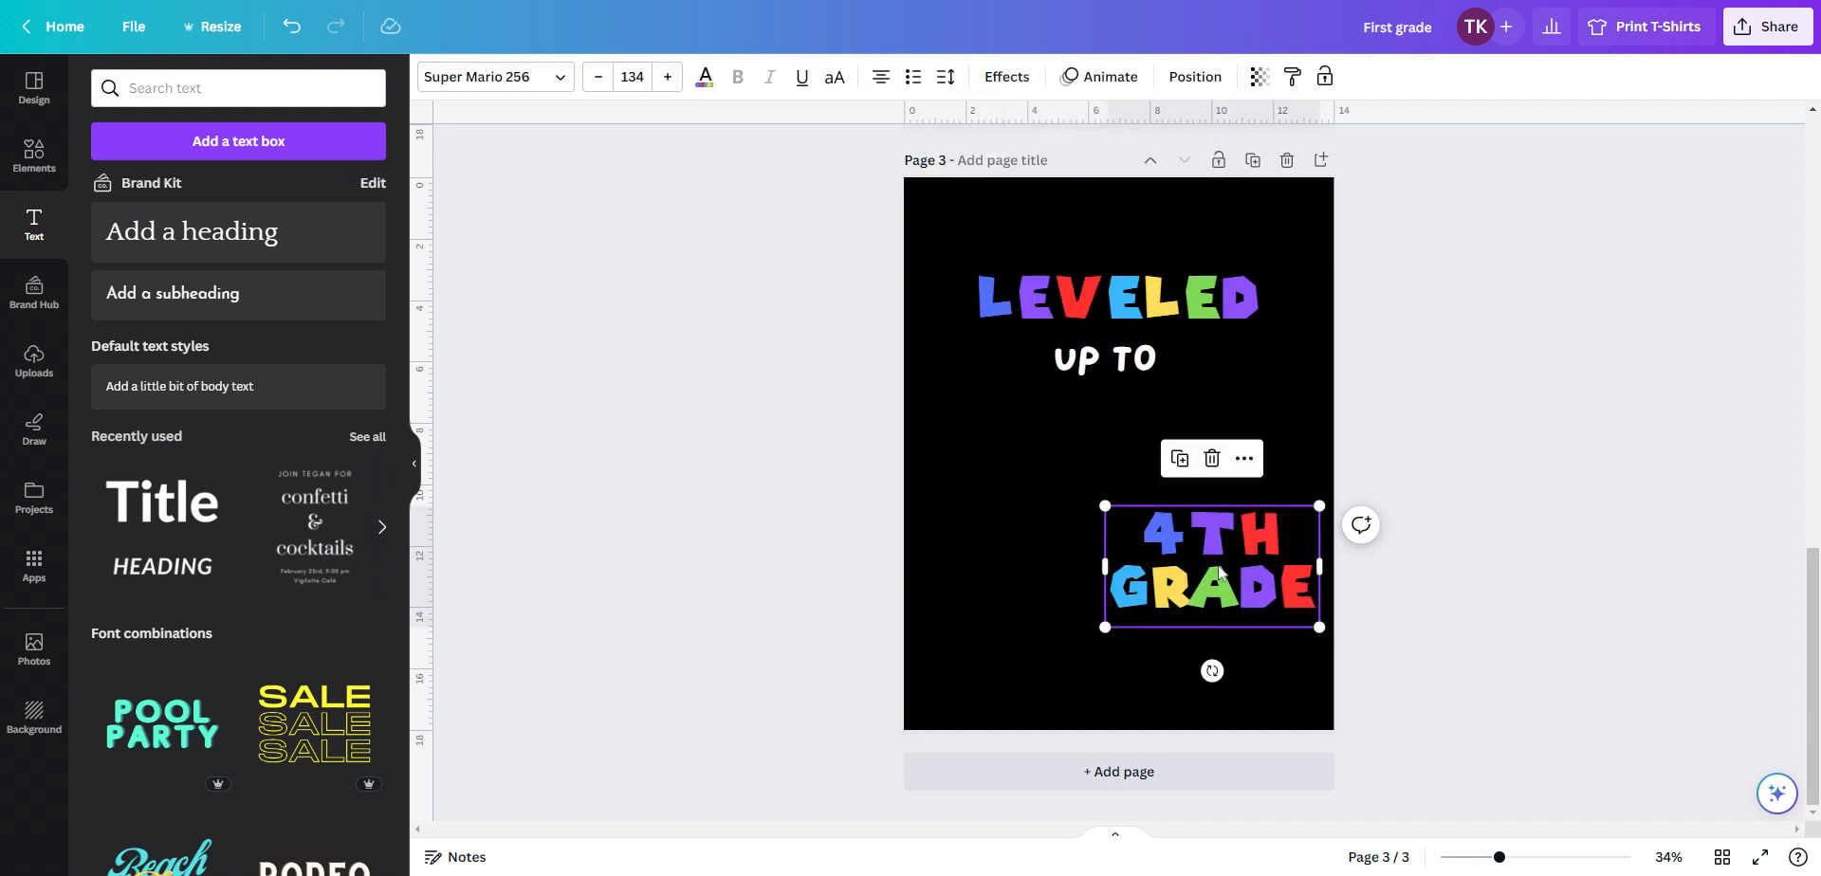
left_click_drag(1235, 567, 1310, 567)
left_click(1196, 536)
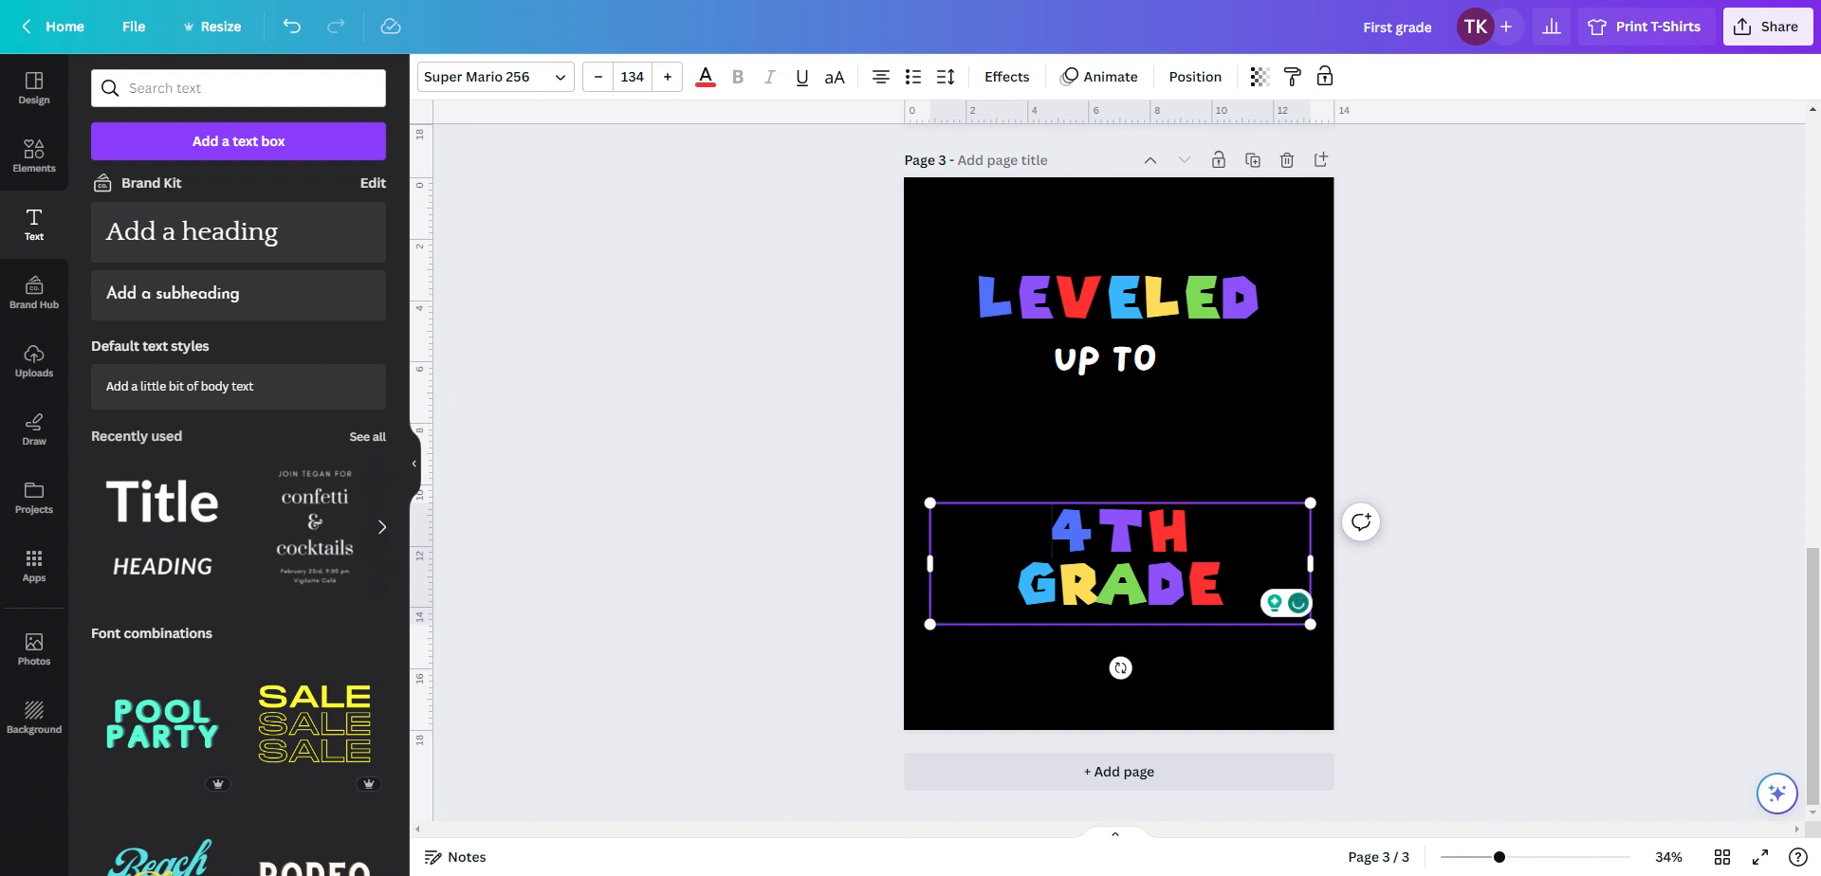
double_click(1063, 532)
left_click(1063, 533)
Add the game controller graphic from recently used elements, color it white (#ffffff), and enlarge it below UP TO
left_click(44, 157)
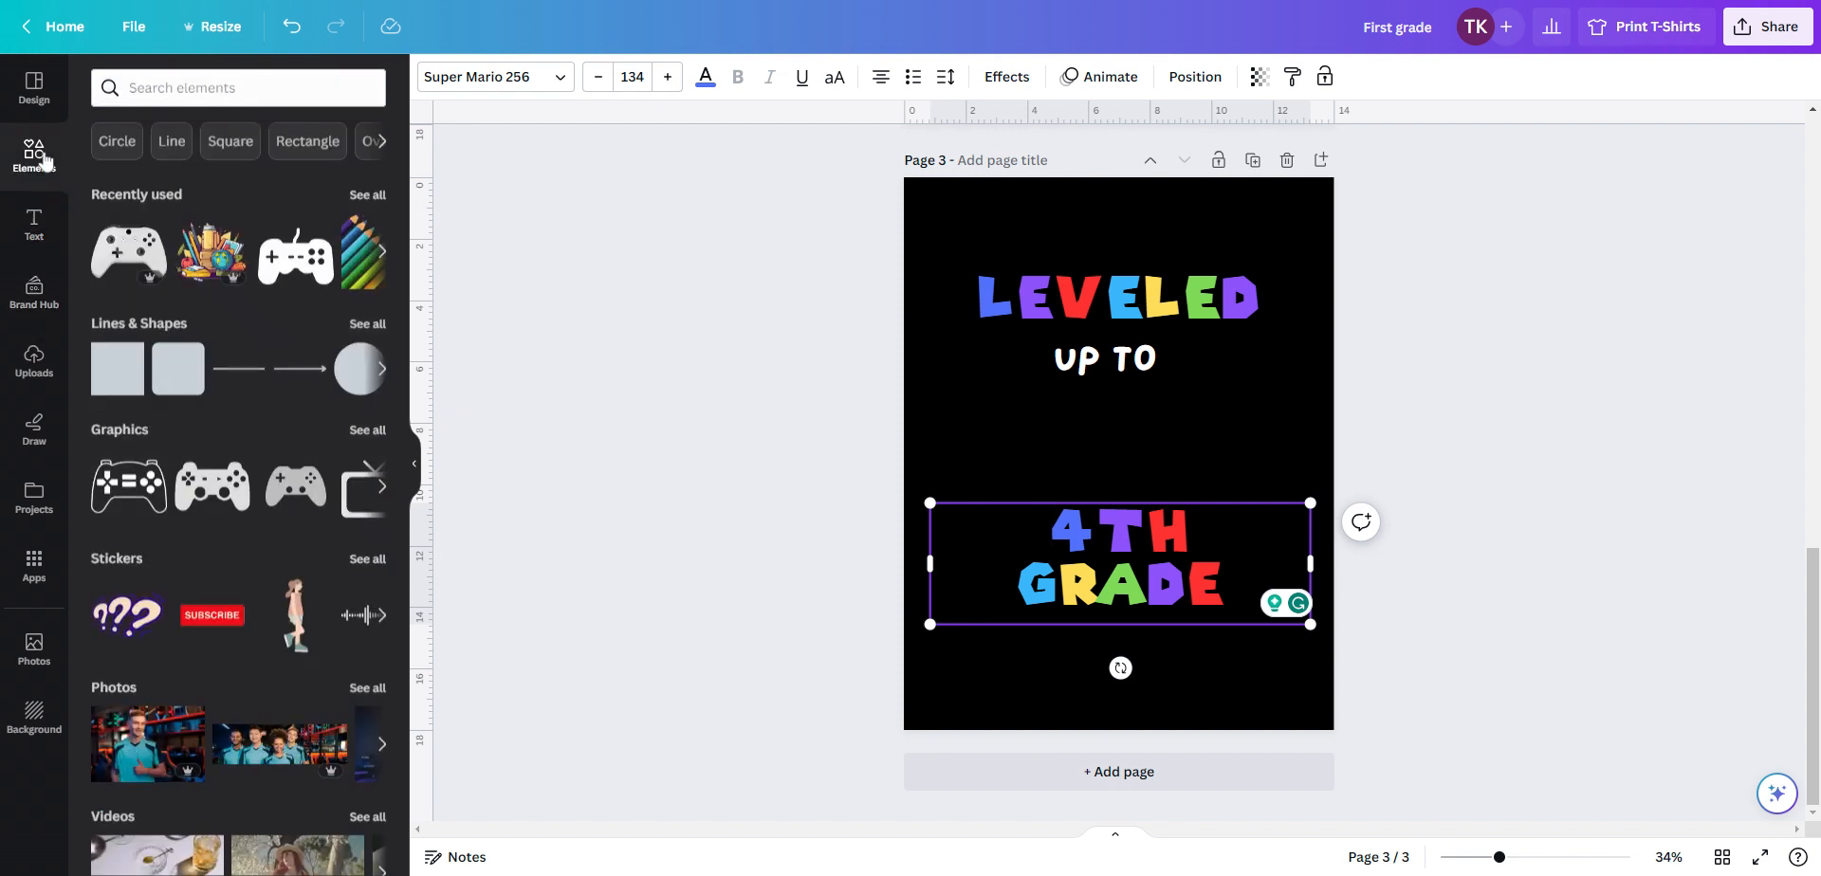
left_click(296, 266)
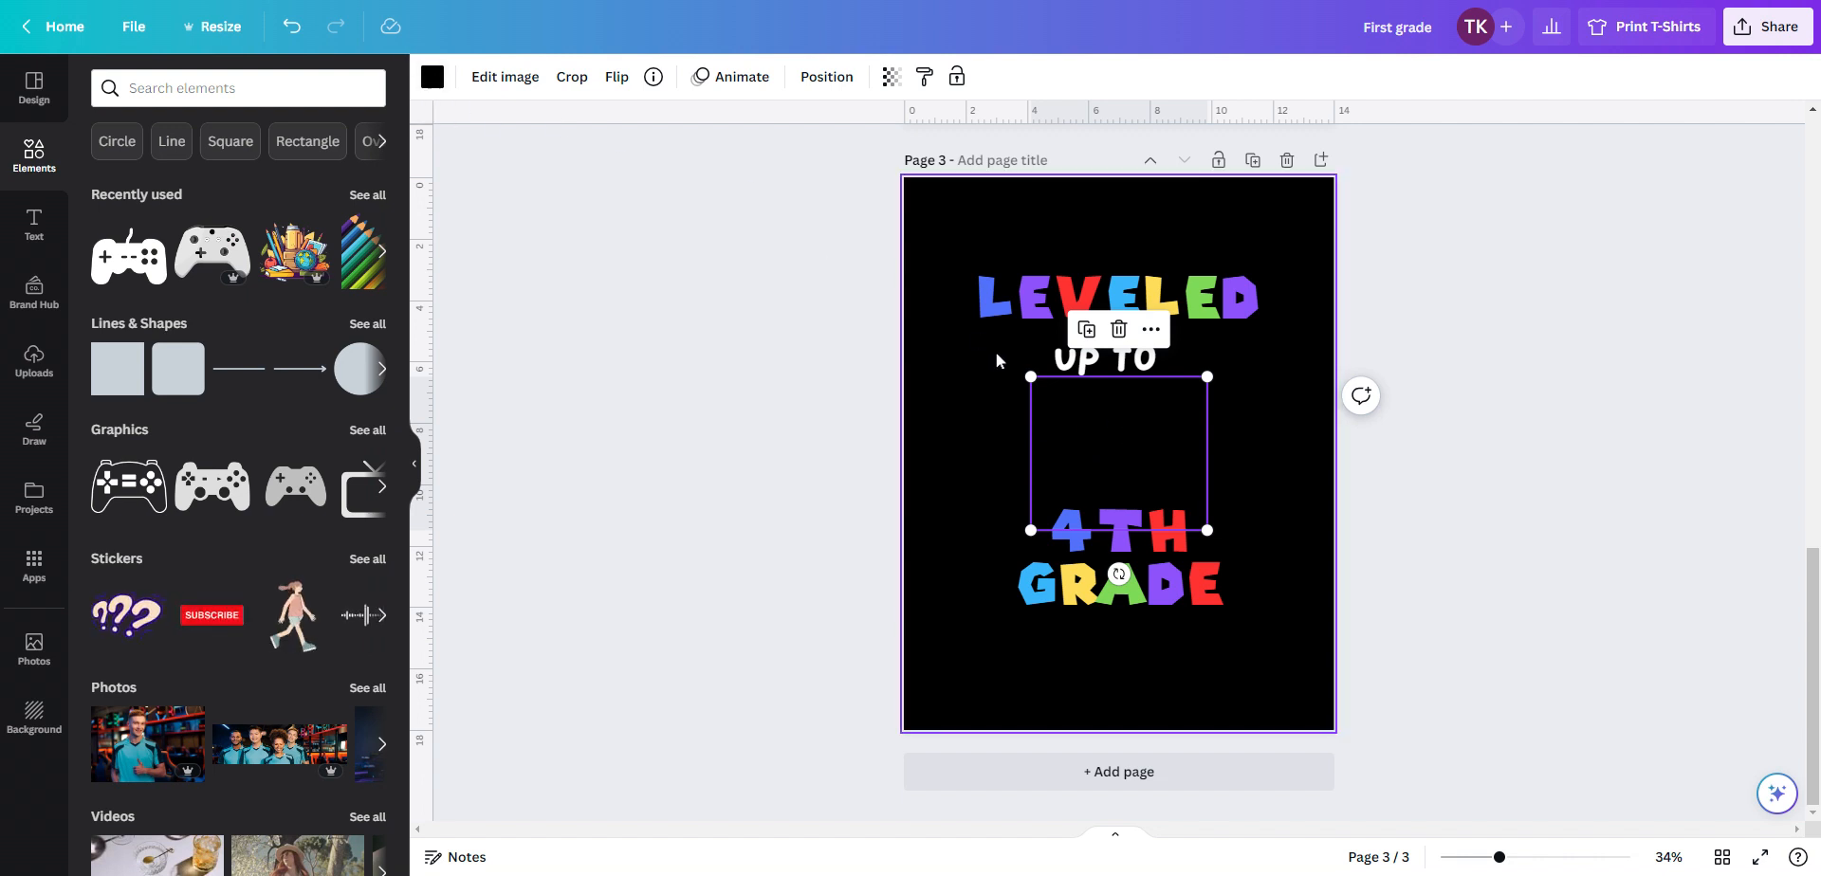
left_click(432, 79)
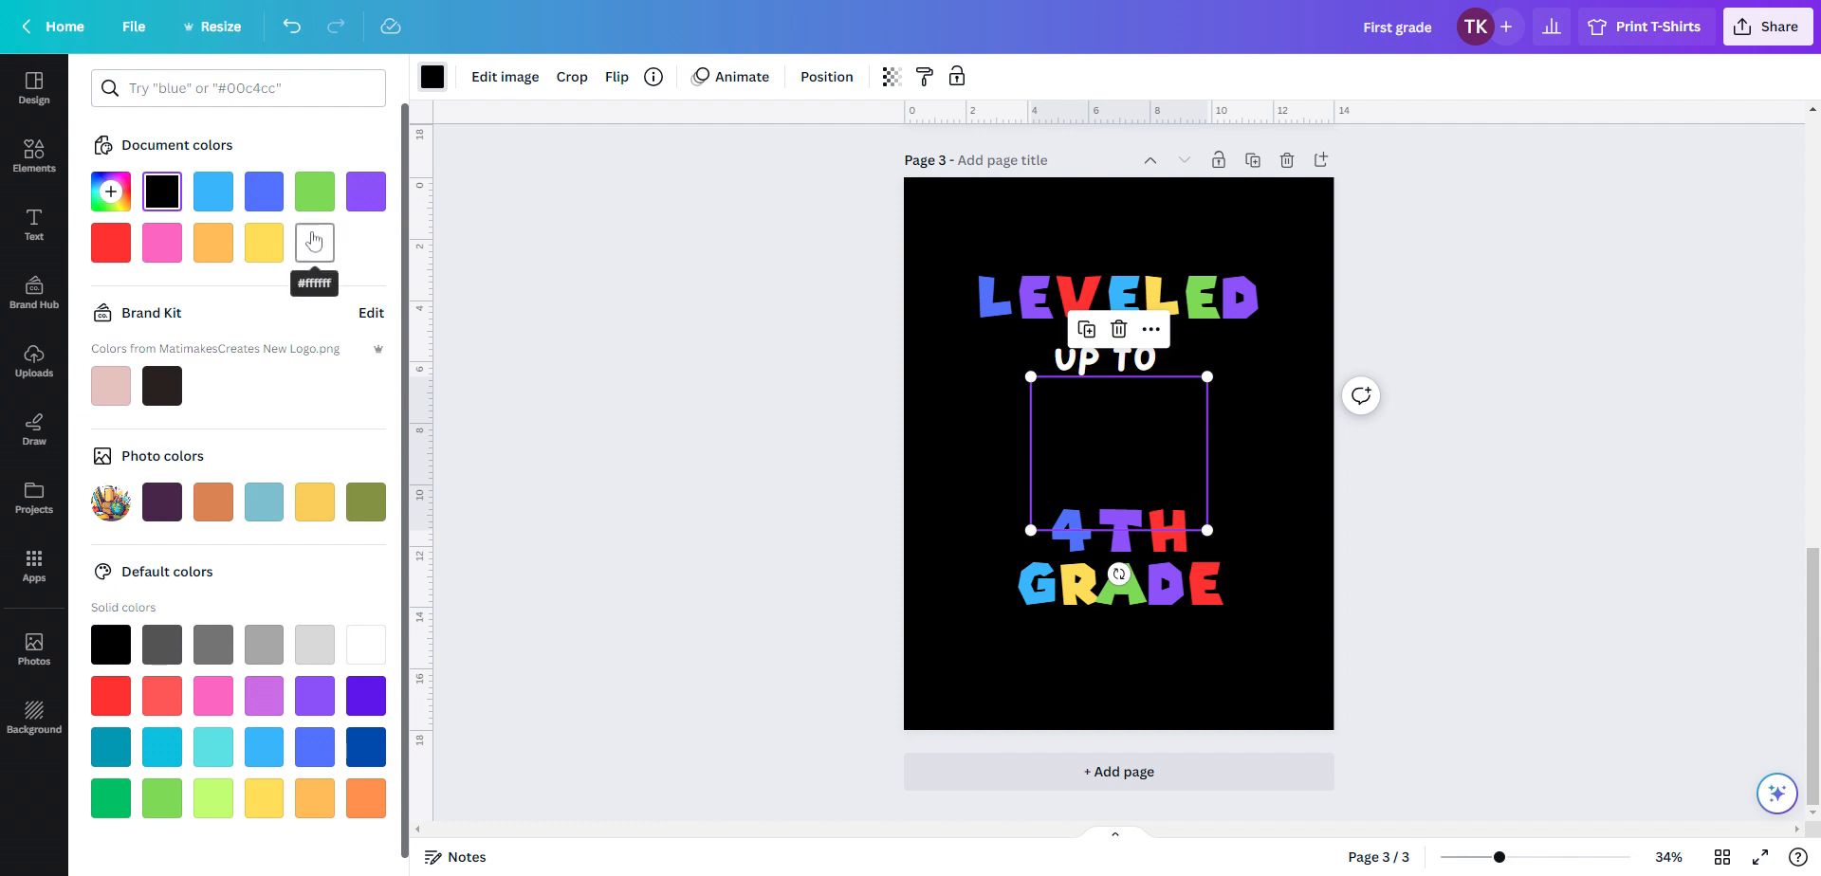
left_click(314, 242)
mouse_move(1102, 453)
left_mouse_down()
mouse_move(1089, 425)
mouse_move(1110, 428)
left_mouse_up()
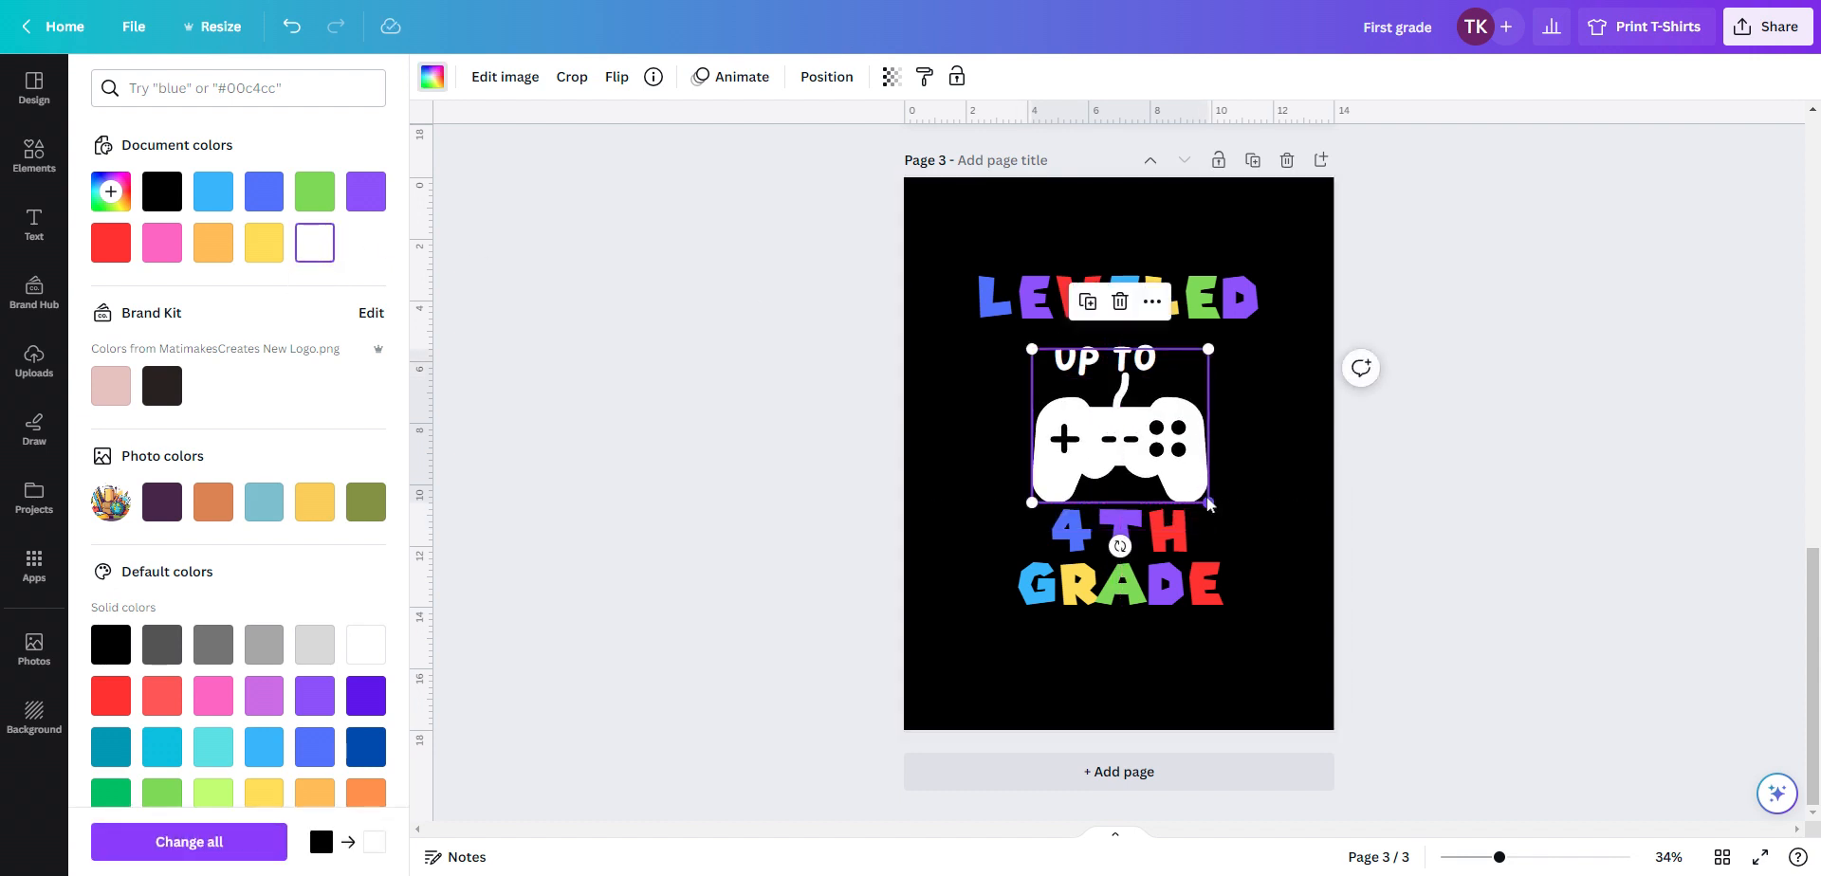
left_click_drag(1209, 505, 1231, 521)
Nudge 4TH GRADE down slightly and enlarge and reposition the controller above it
left_click(1144, 571)
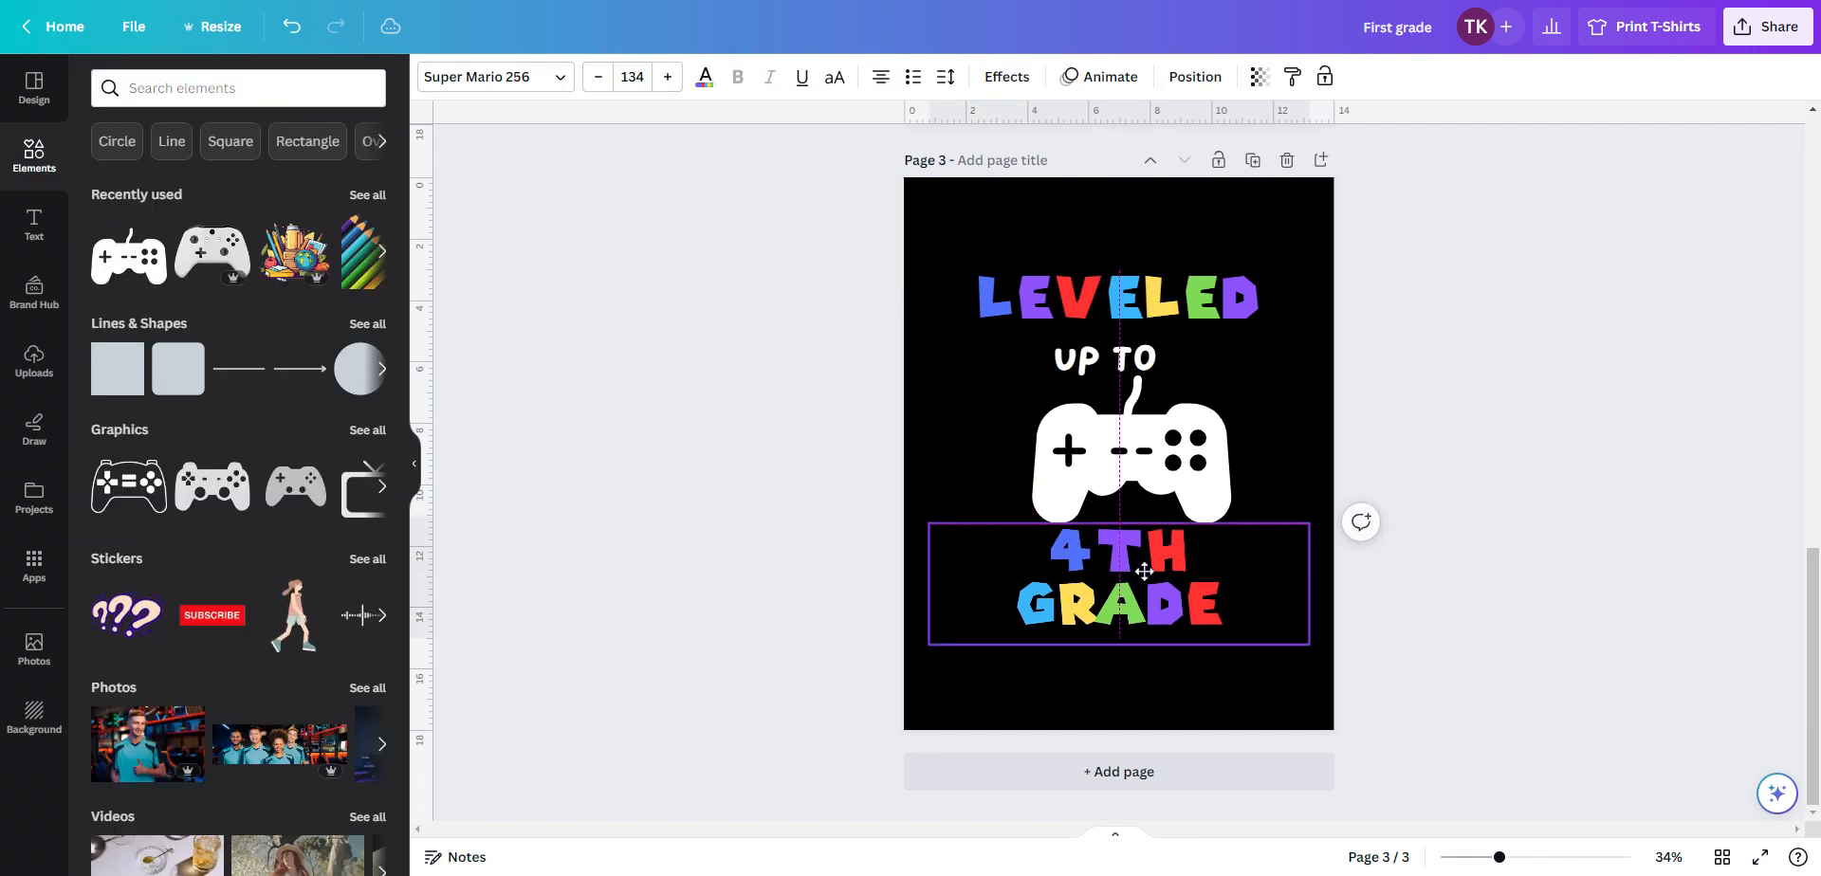
mouse_move(1144, 571)
left_mouse_down()
mouse_move(1144, 601)
mouse_move(1146, 582)
left_mouse_up()
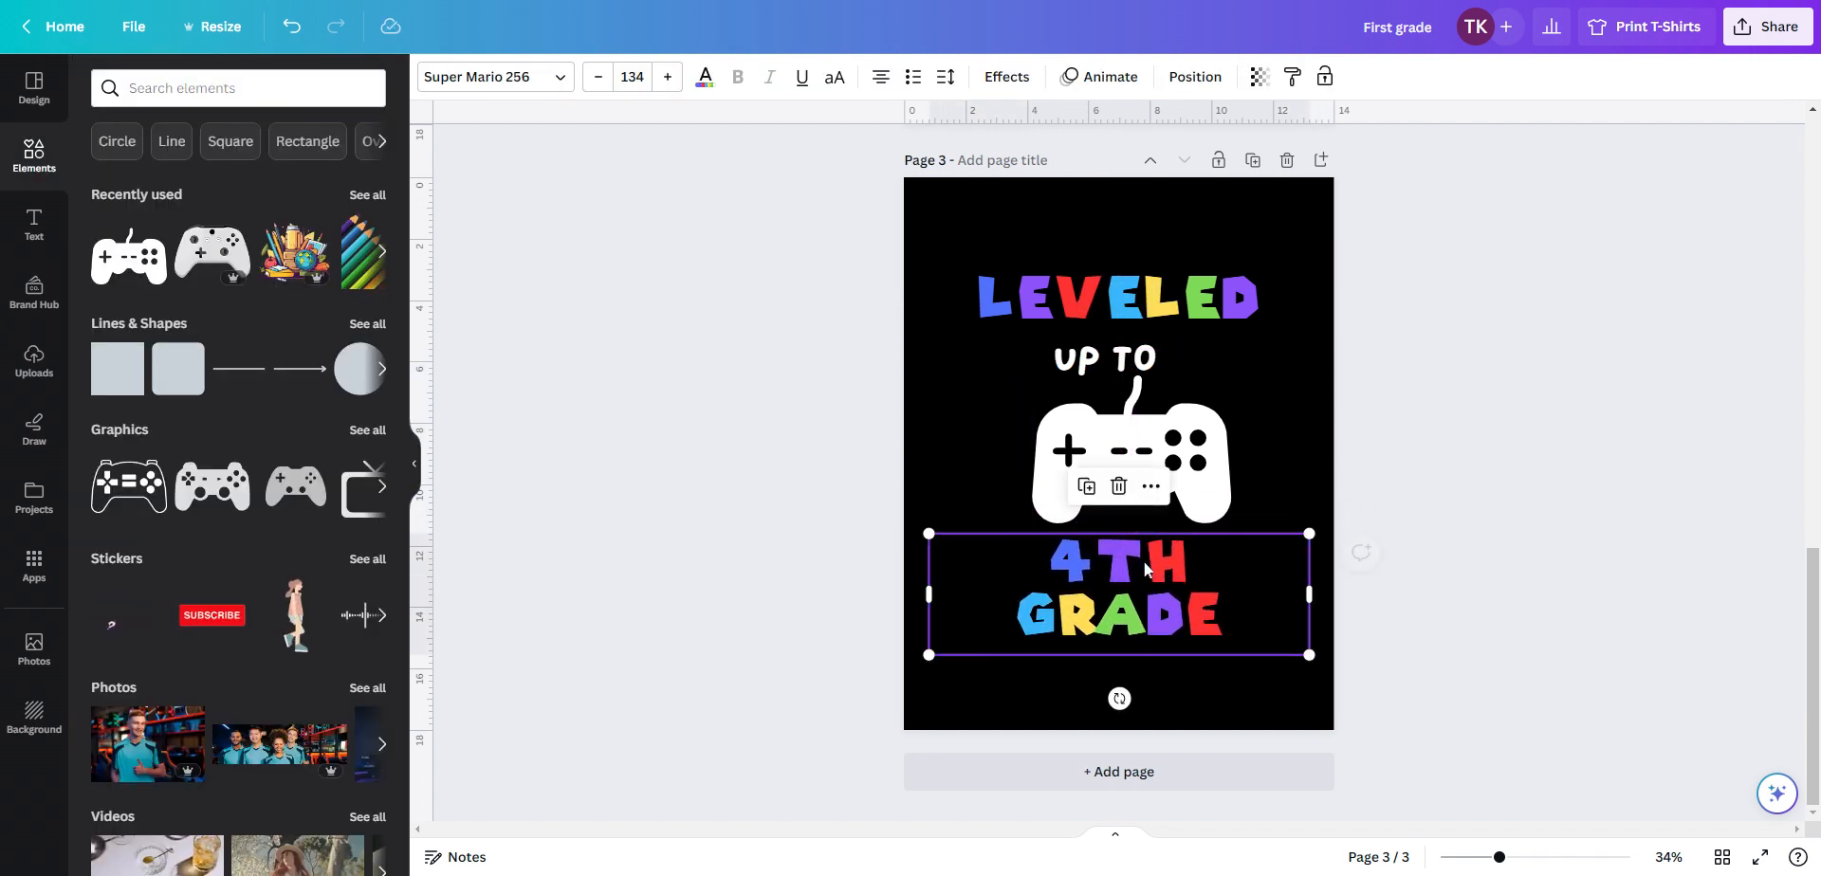
left_click_drag(1128, 455, 1100, 443)
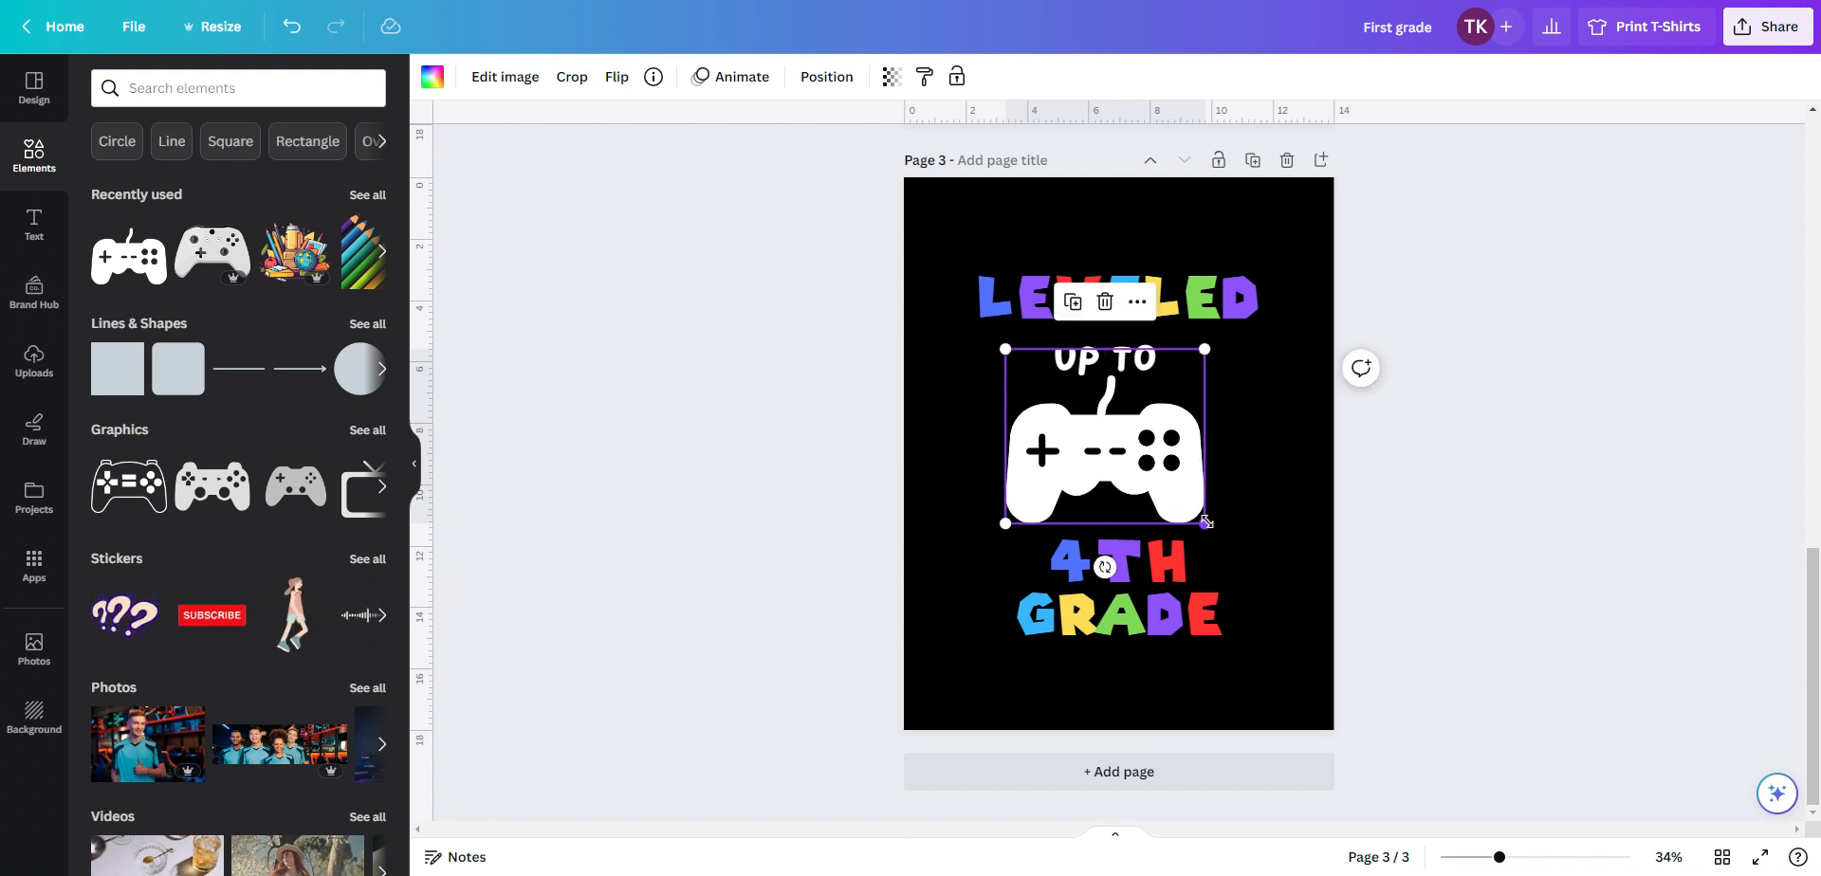
left_click_drag(1206, 520, 1245, 533)
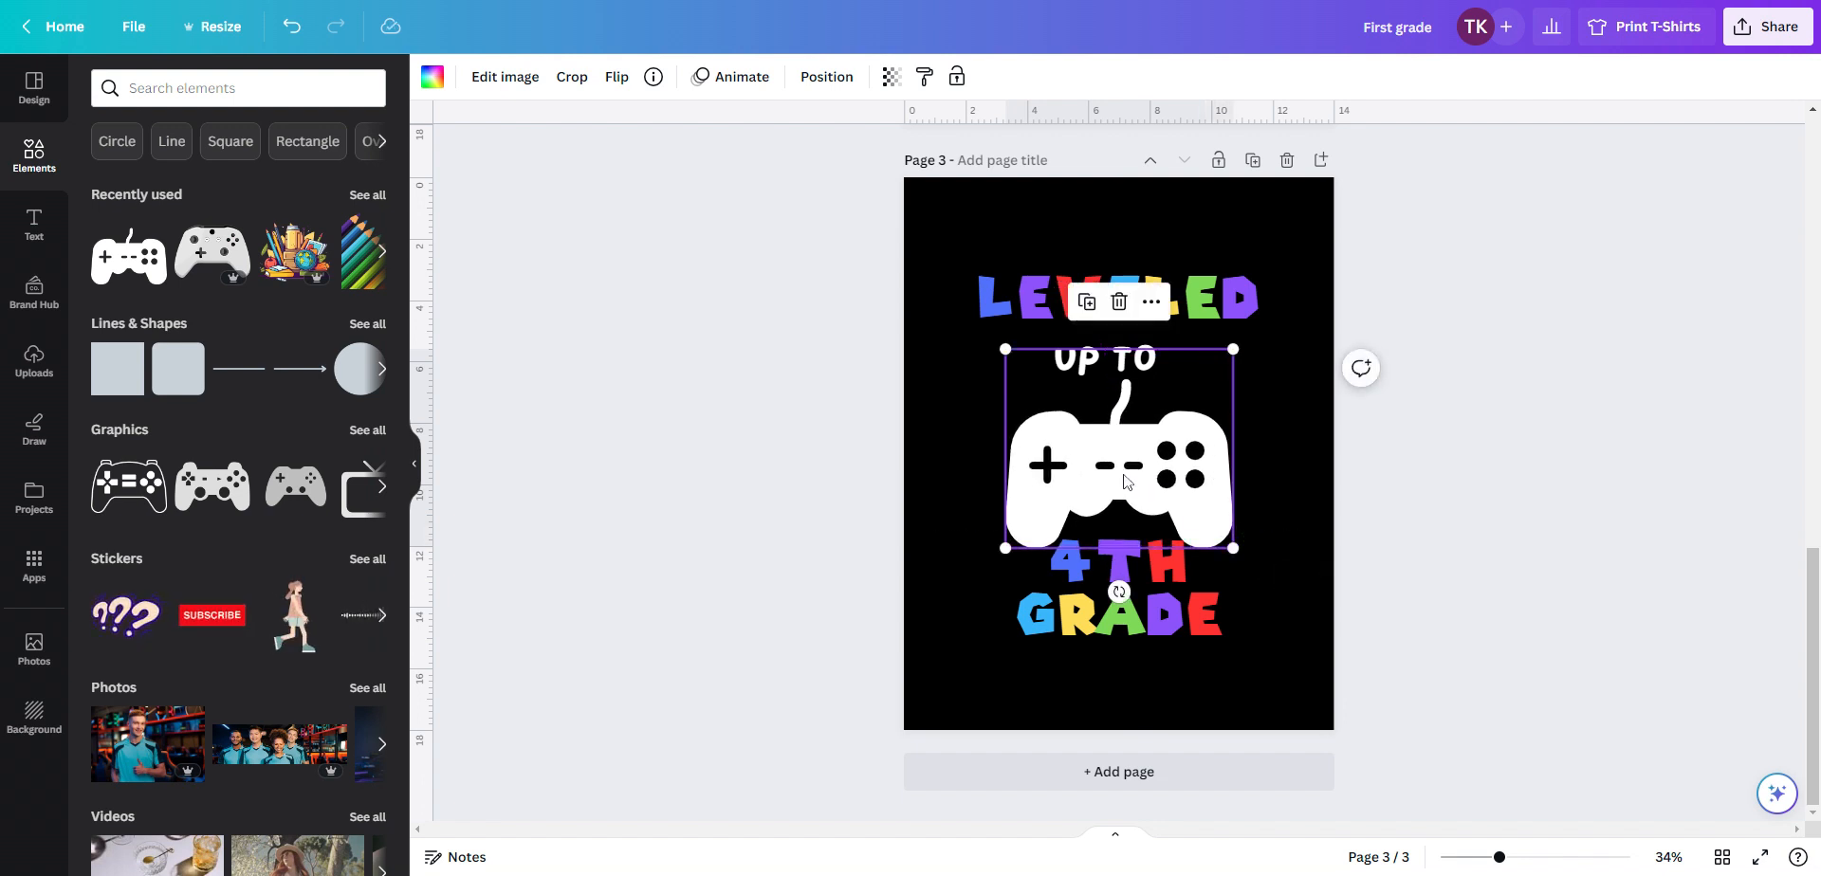
left_click_drag(1129, 482, 1116, 458)
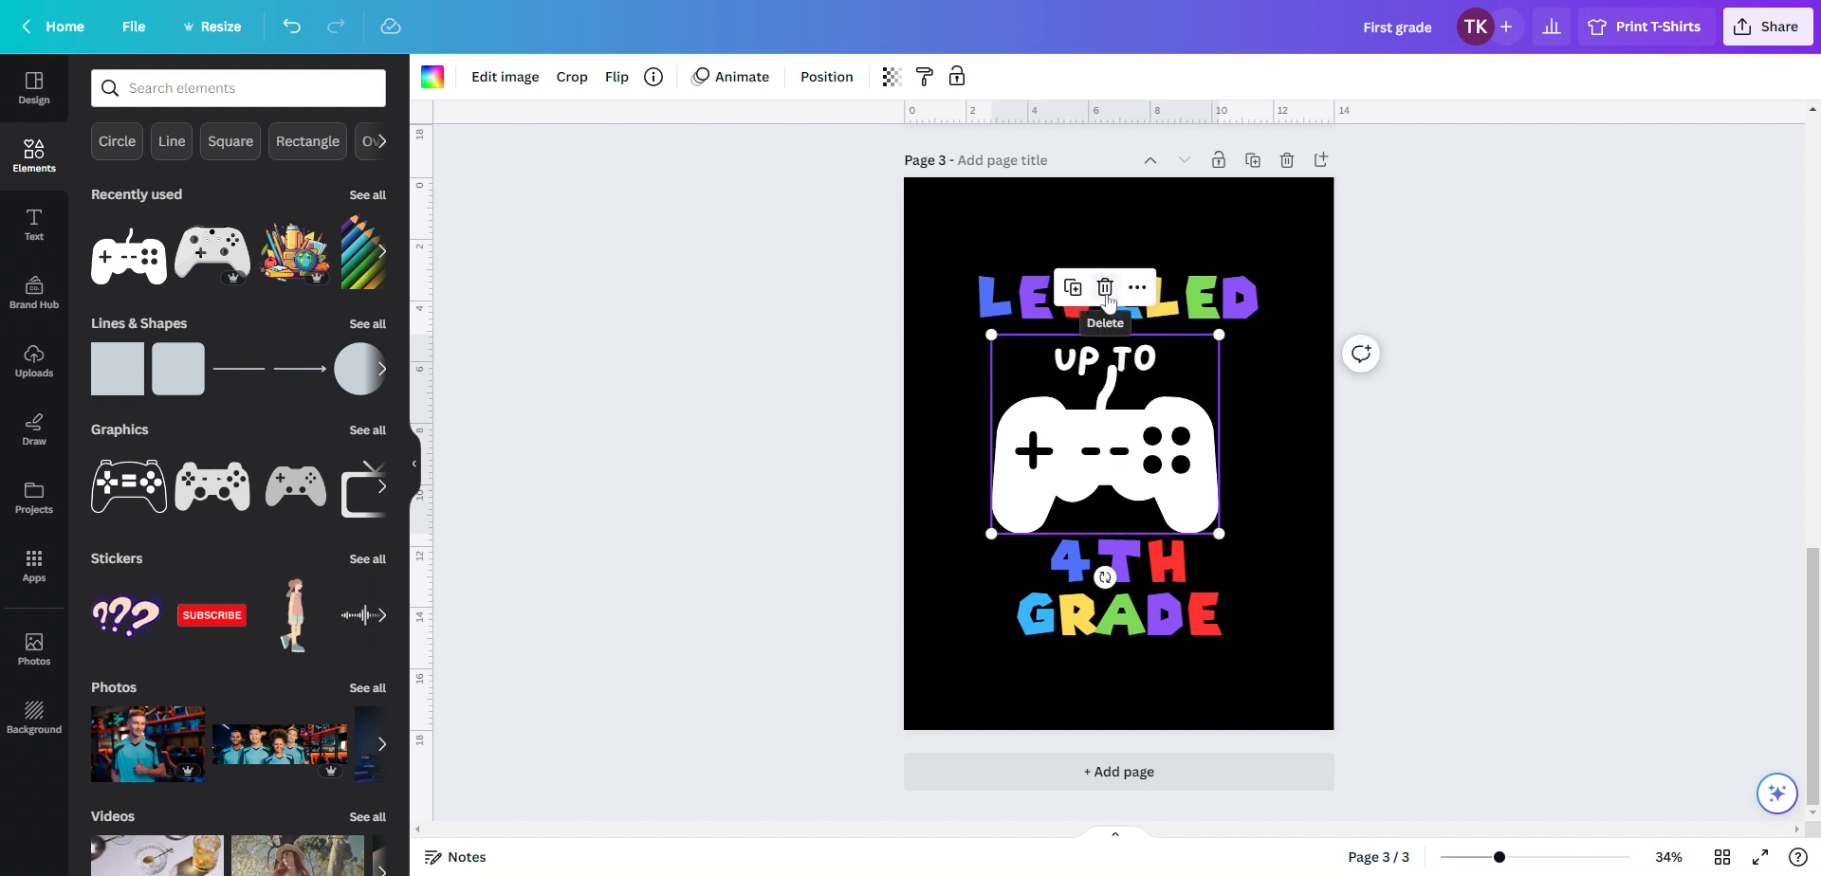
Move LEVELED and UP TO higher up the page and shift the controller slightly right
left_click(1188, 306)
left_click_drag(1187, 306, 1186, 239)
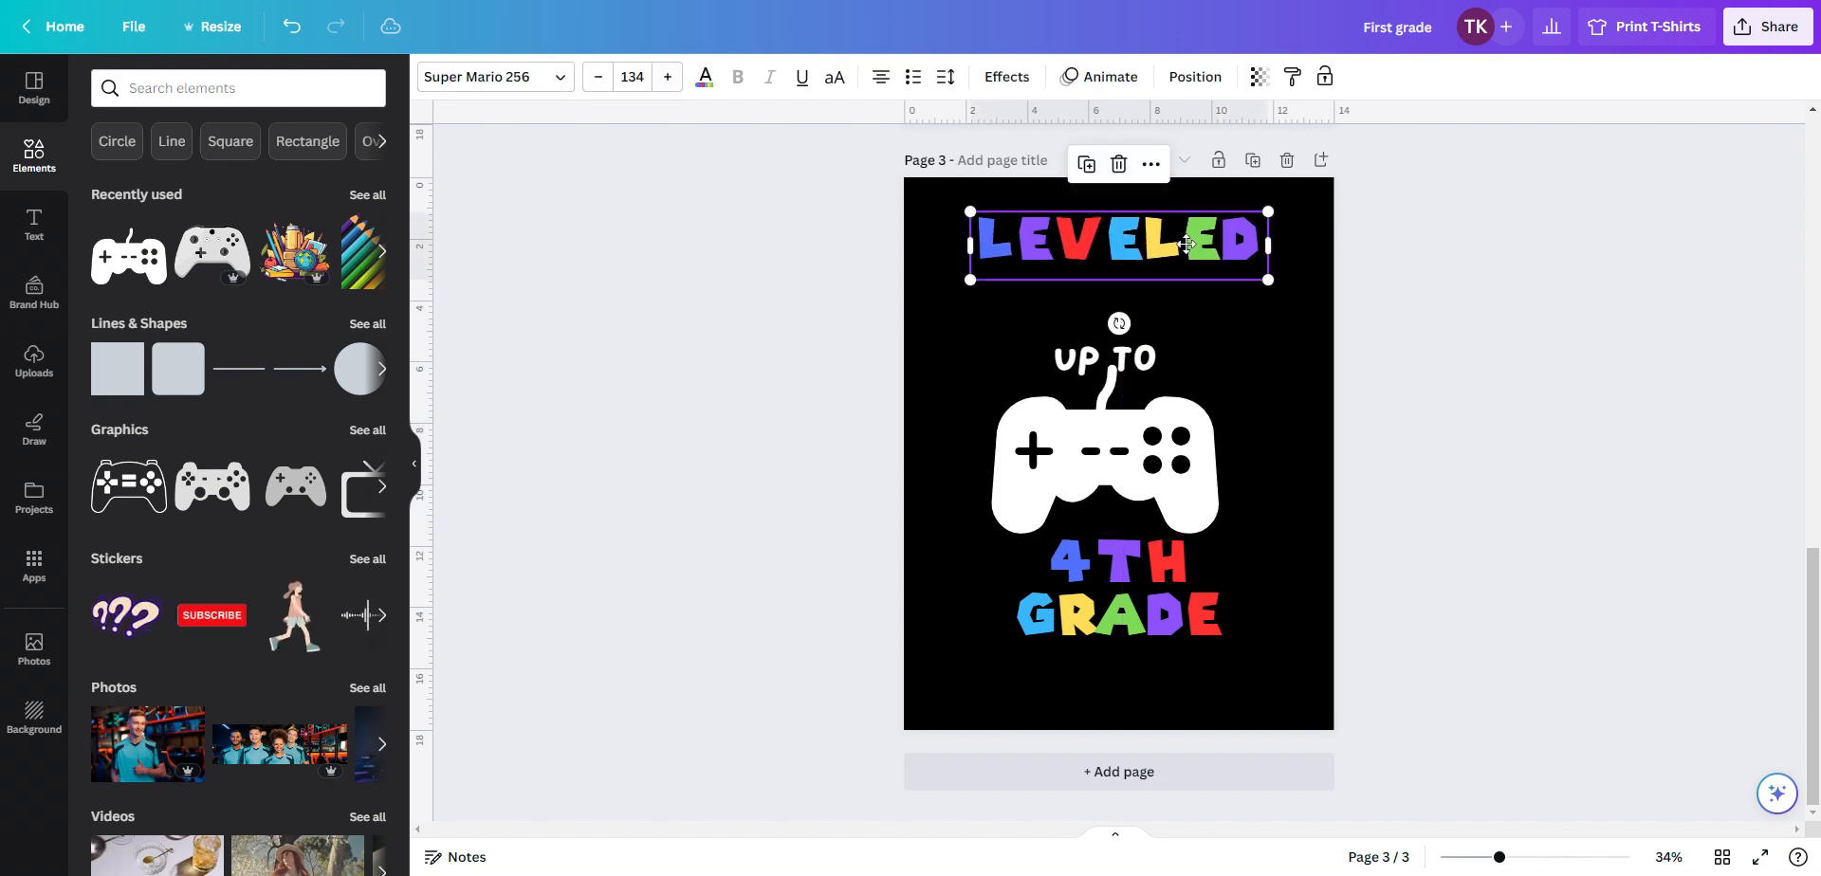
left_click_drag(1165, 359, 1167, 303)
left_click_drag(1123, 477, 1137, 477)
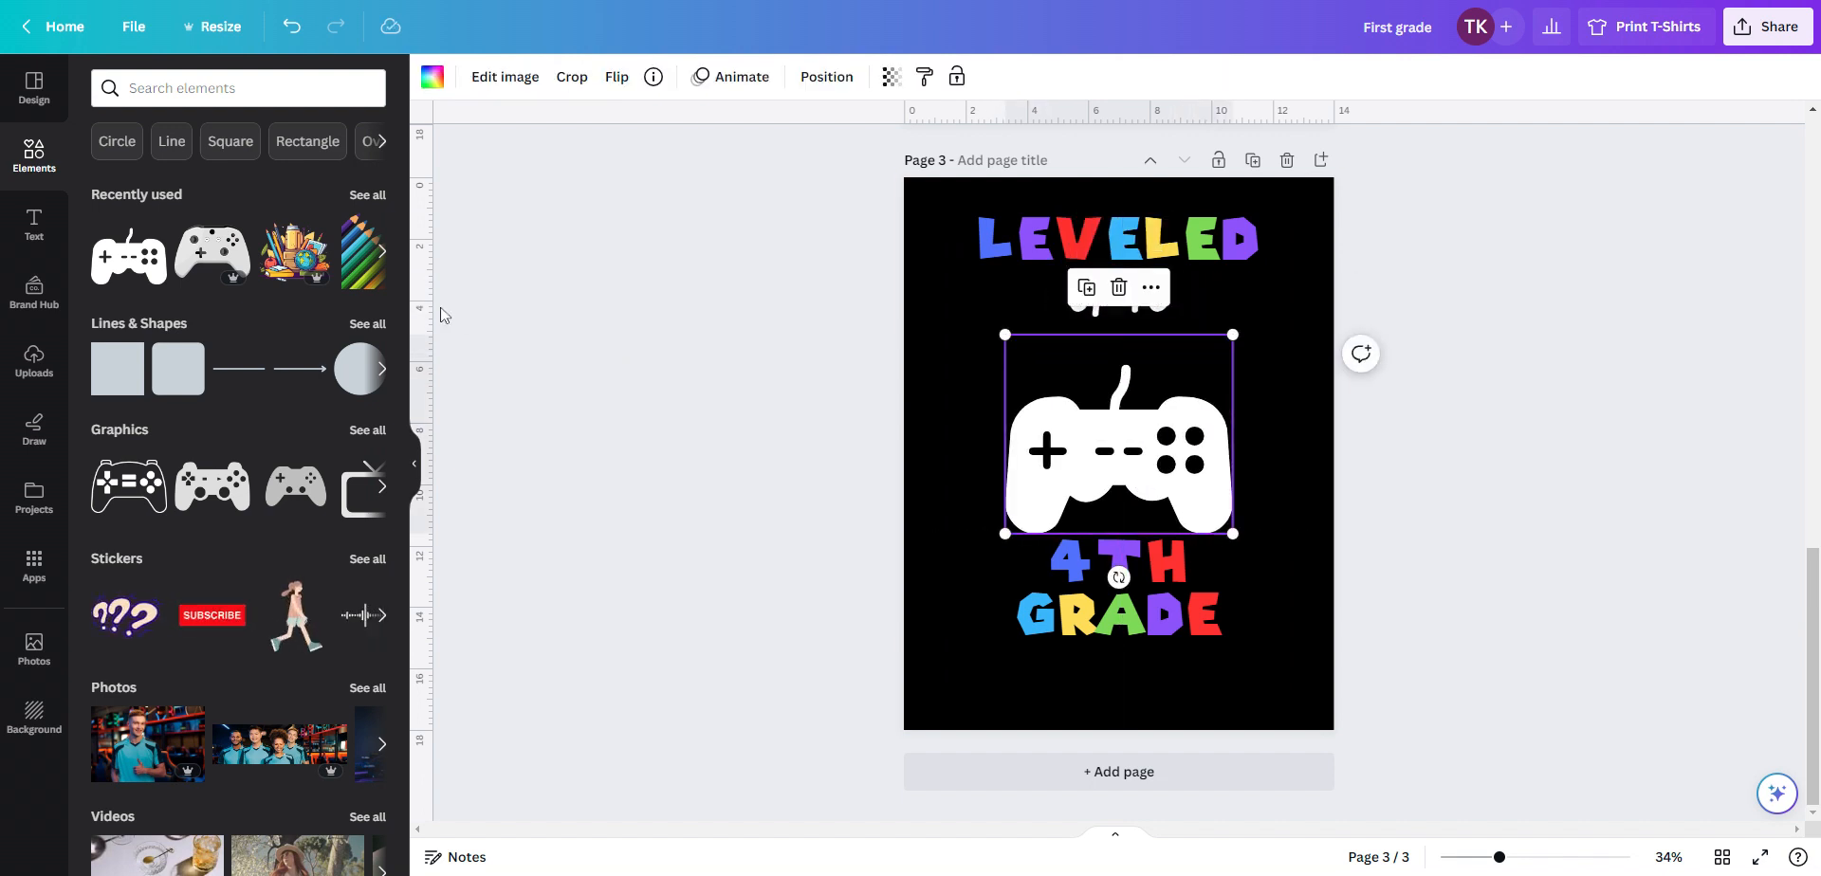
Add the school supplies illustration on top of the controller and shrink the controller to match it
left_click(309, 284)
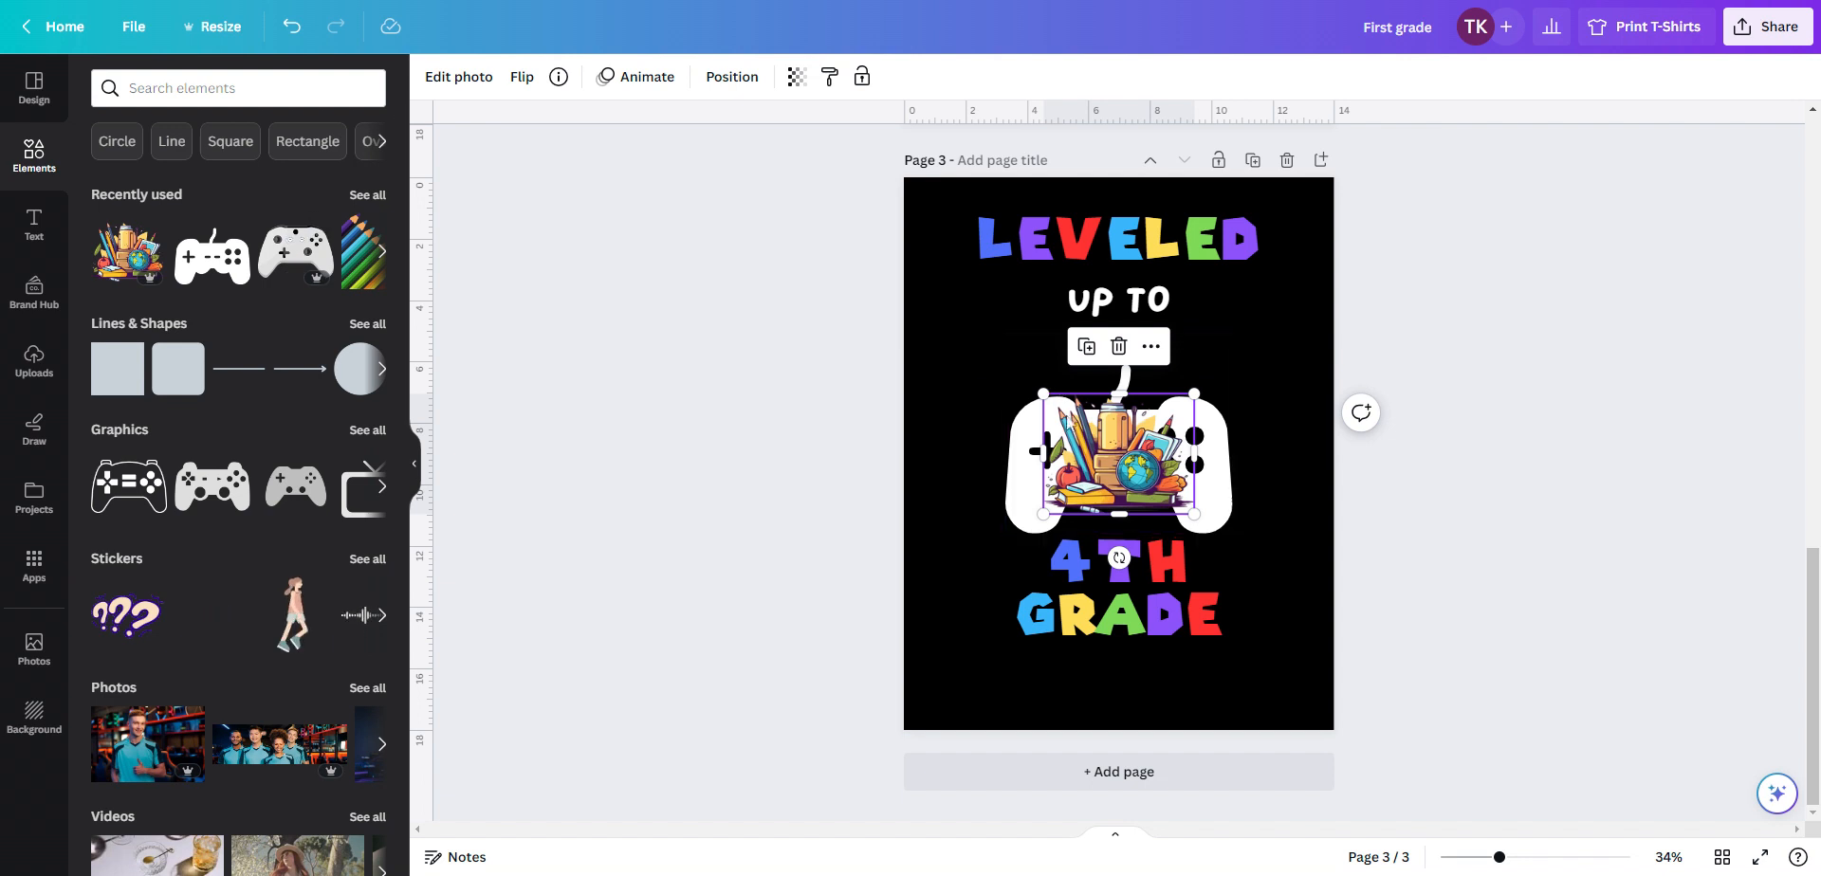
left_click_drag(1113, 474, 1108, 392)
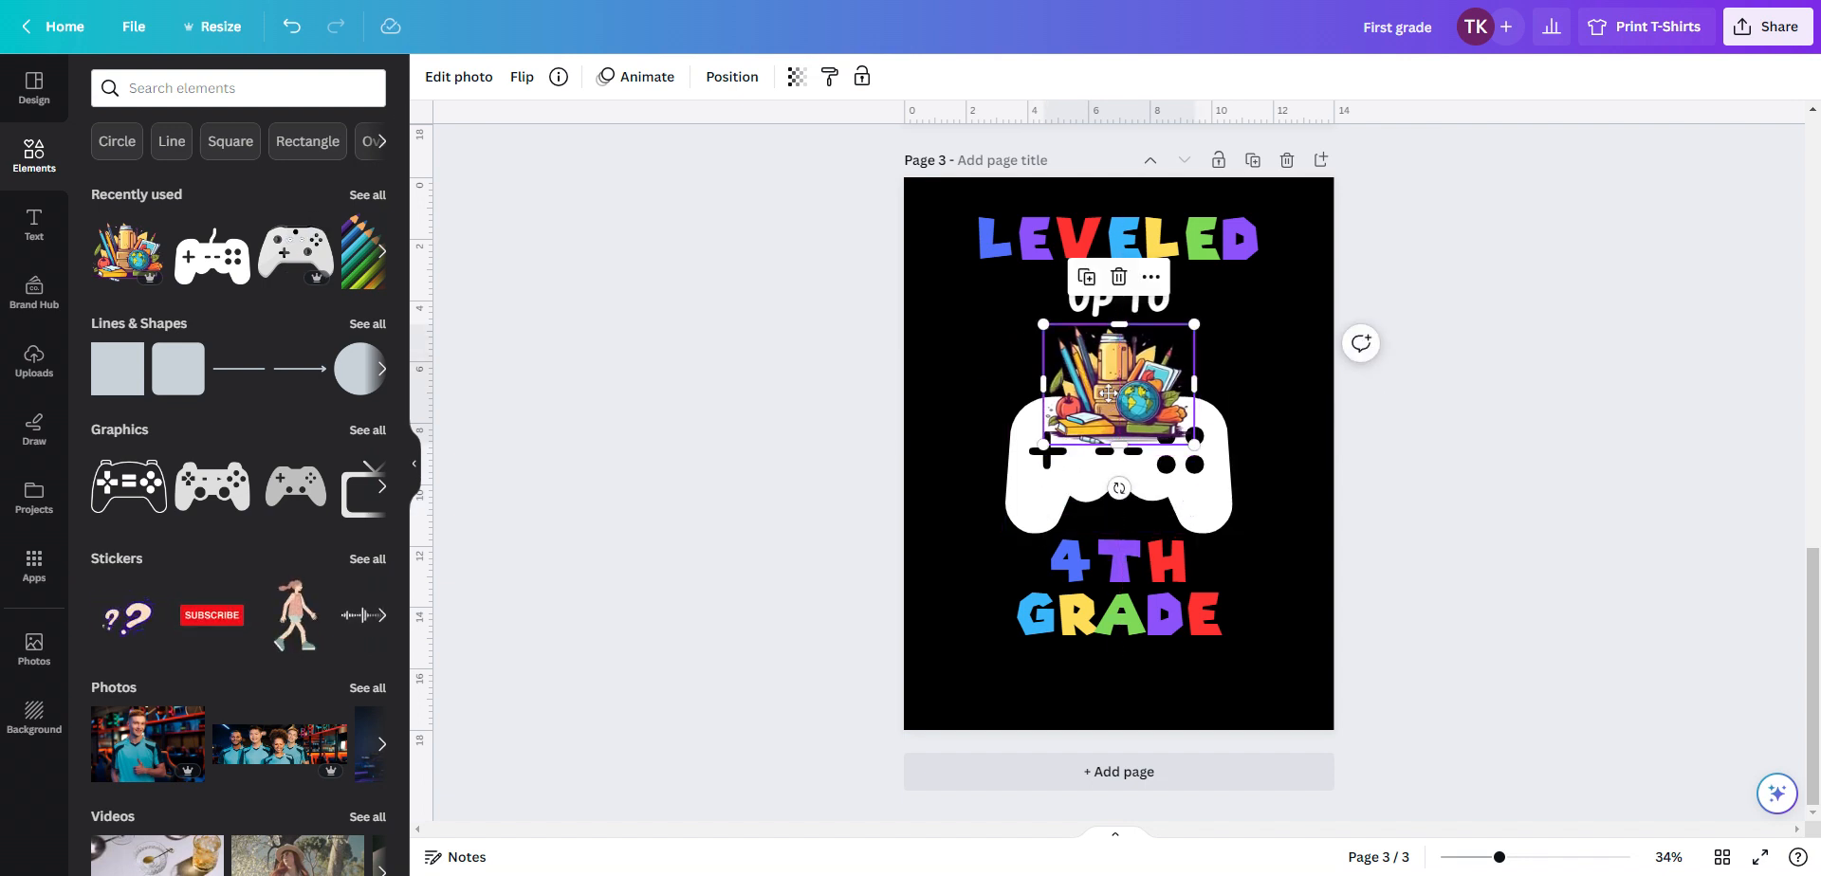
left_click_drag(1193, 444, 1223, 443)
left_click_drag(1124, 399, 1110, 398)
left_click(1202, 495)
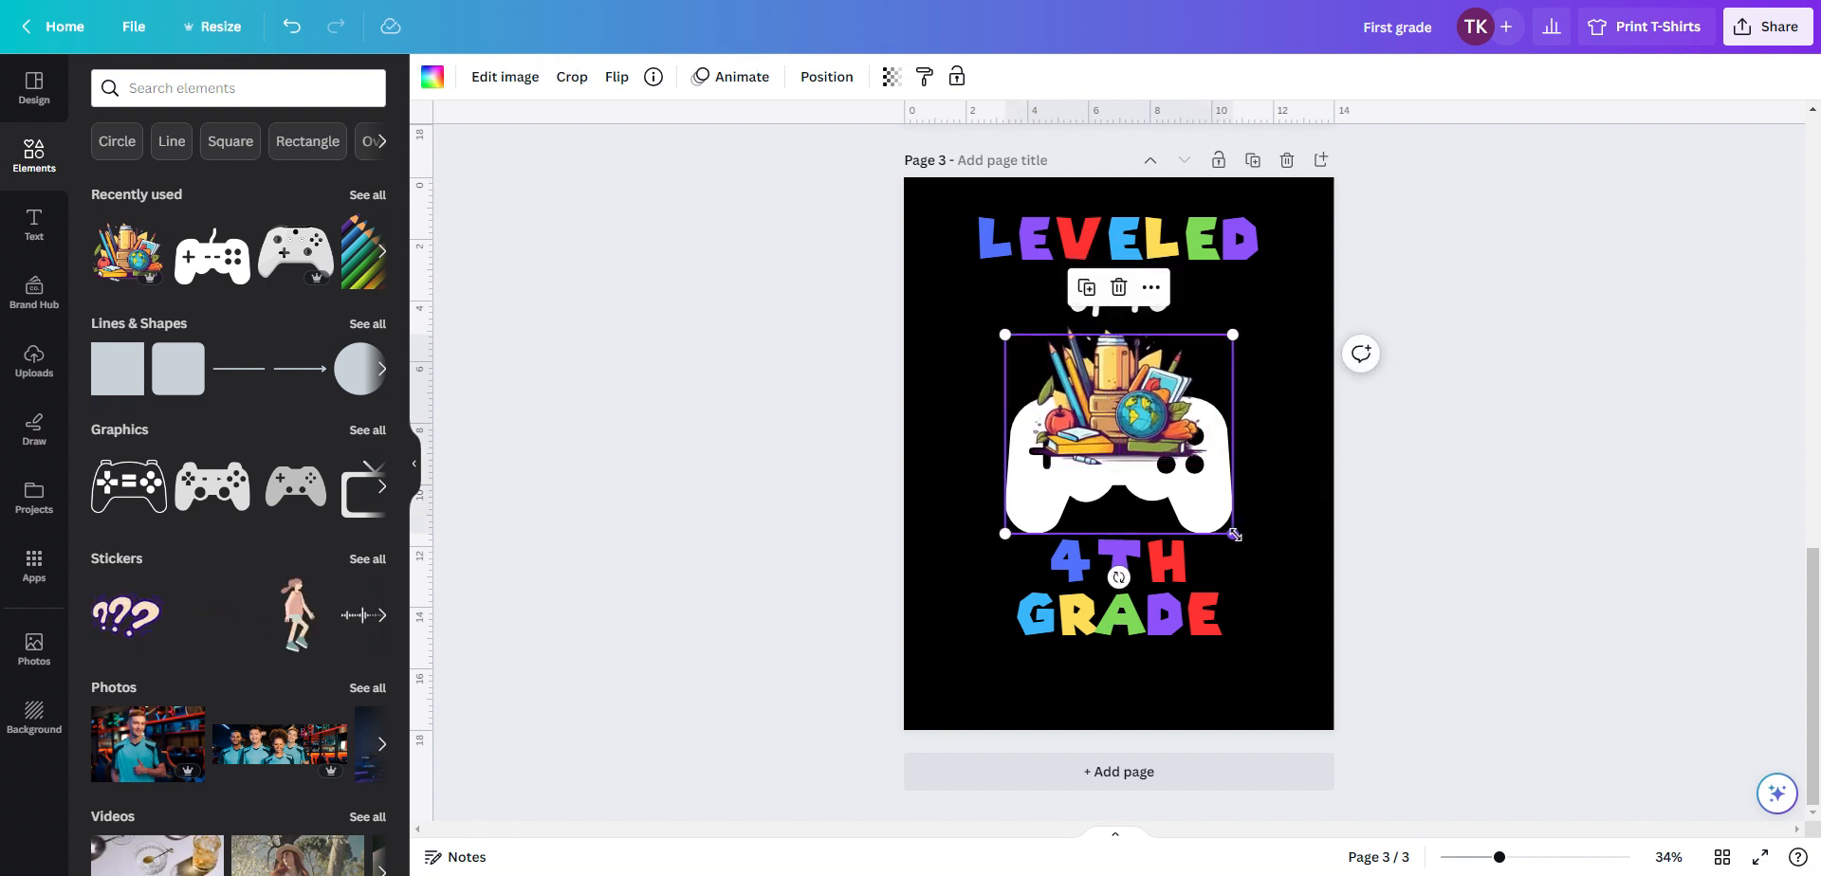
left_click_drag(1234, 535, 1190, 483)
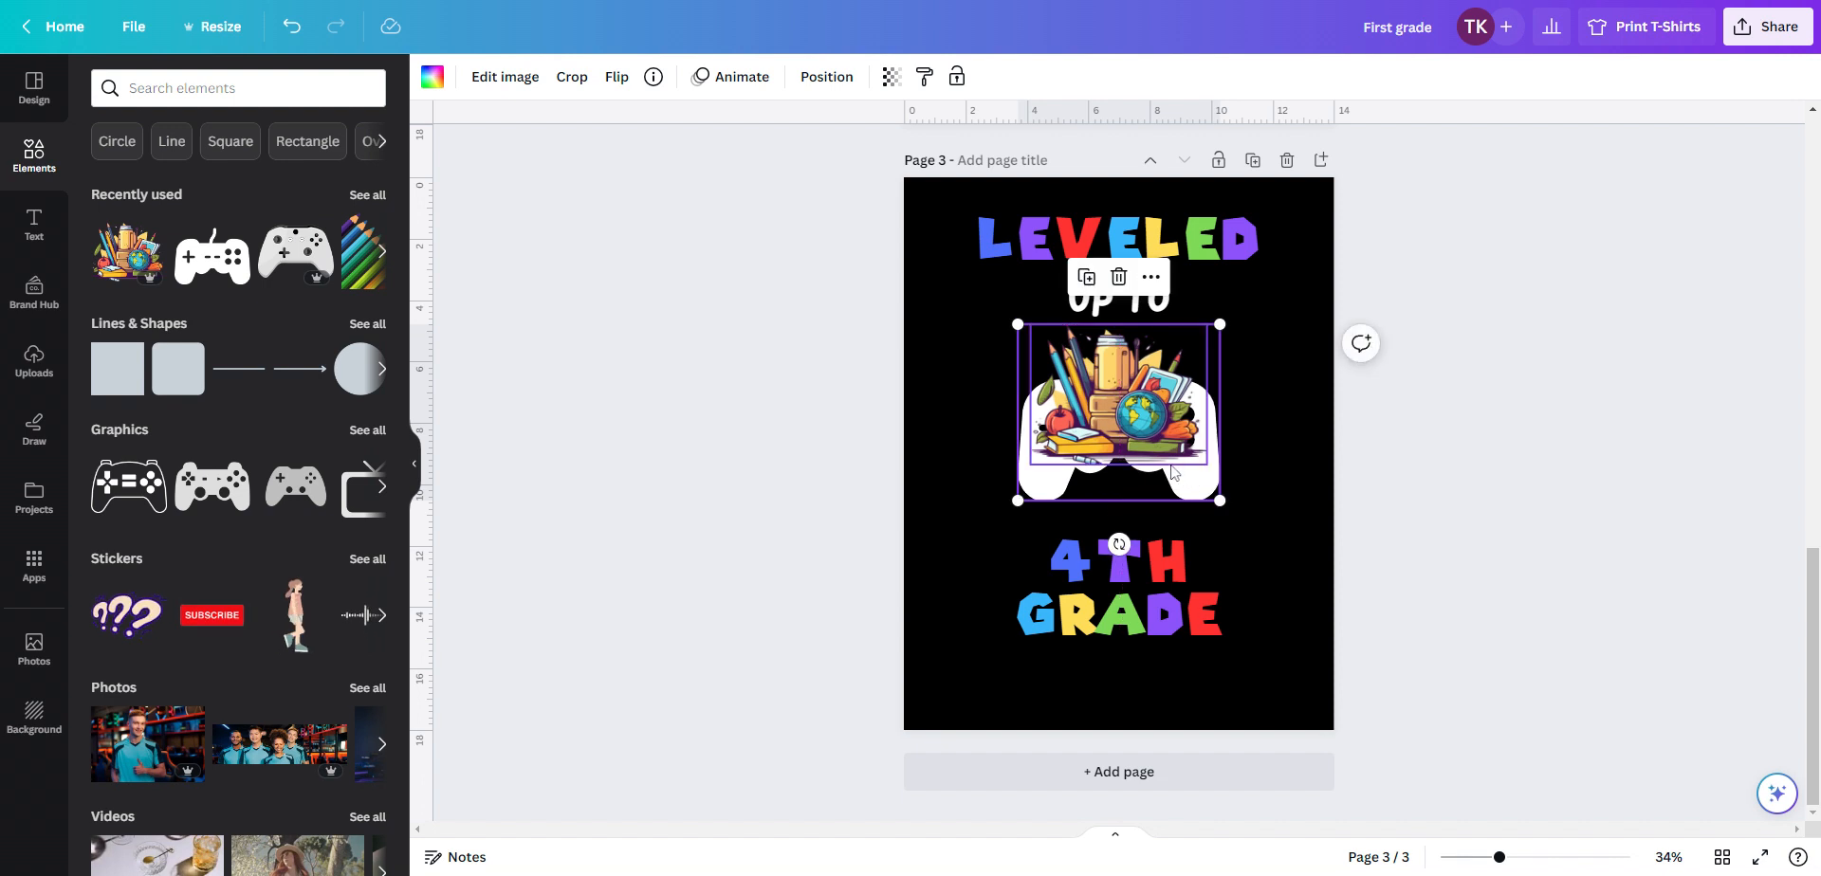
Send the school supplies illustration to the back, behind the controller, and nudge the controller slightly
right_click(1123, 394)
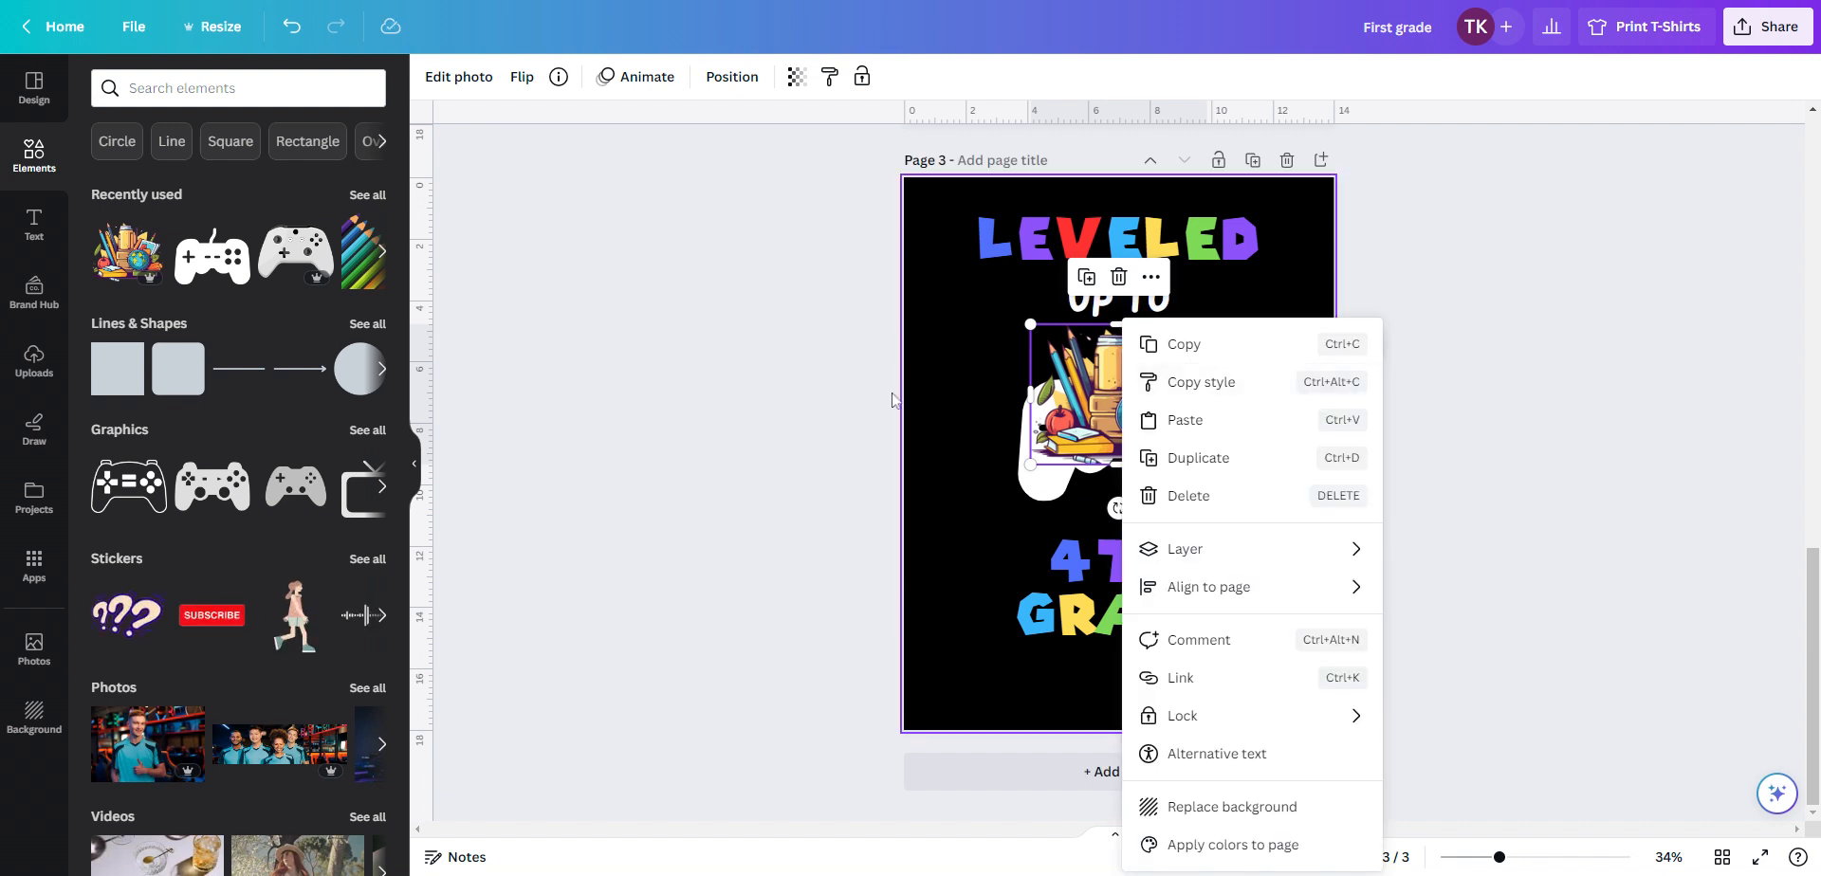
left_click(769, 379)
left_click(1147, 384)
right_click(1147, 384)
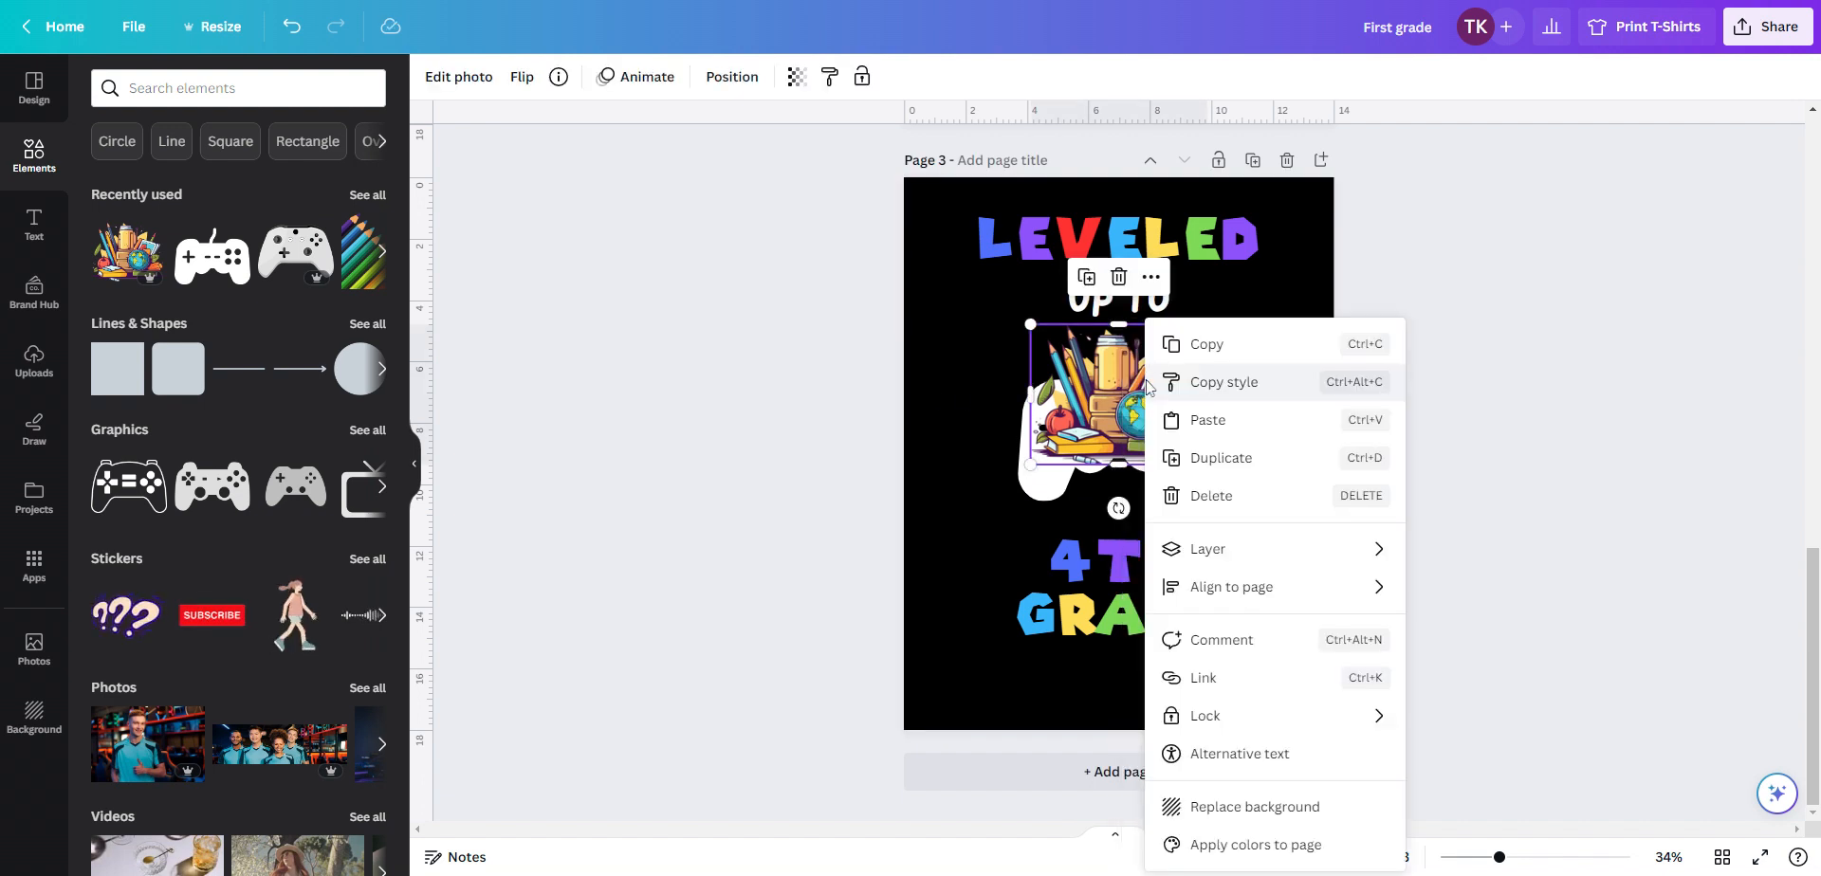
left_click(681, 361)
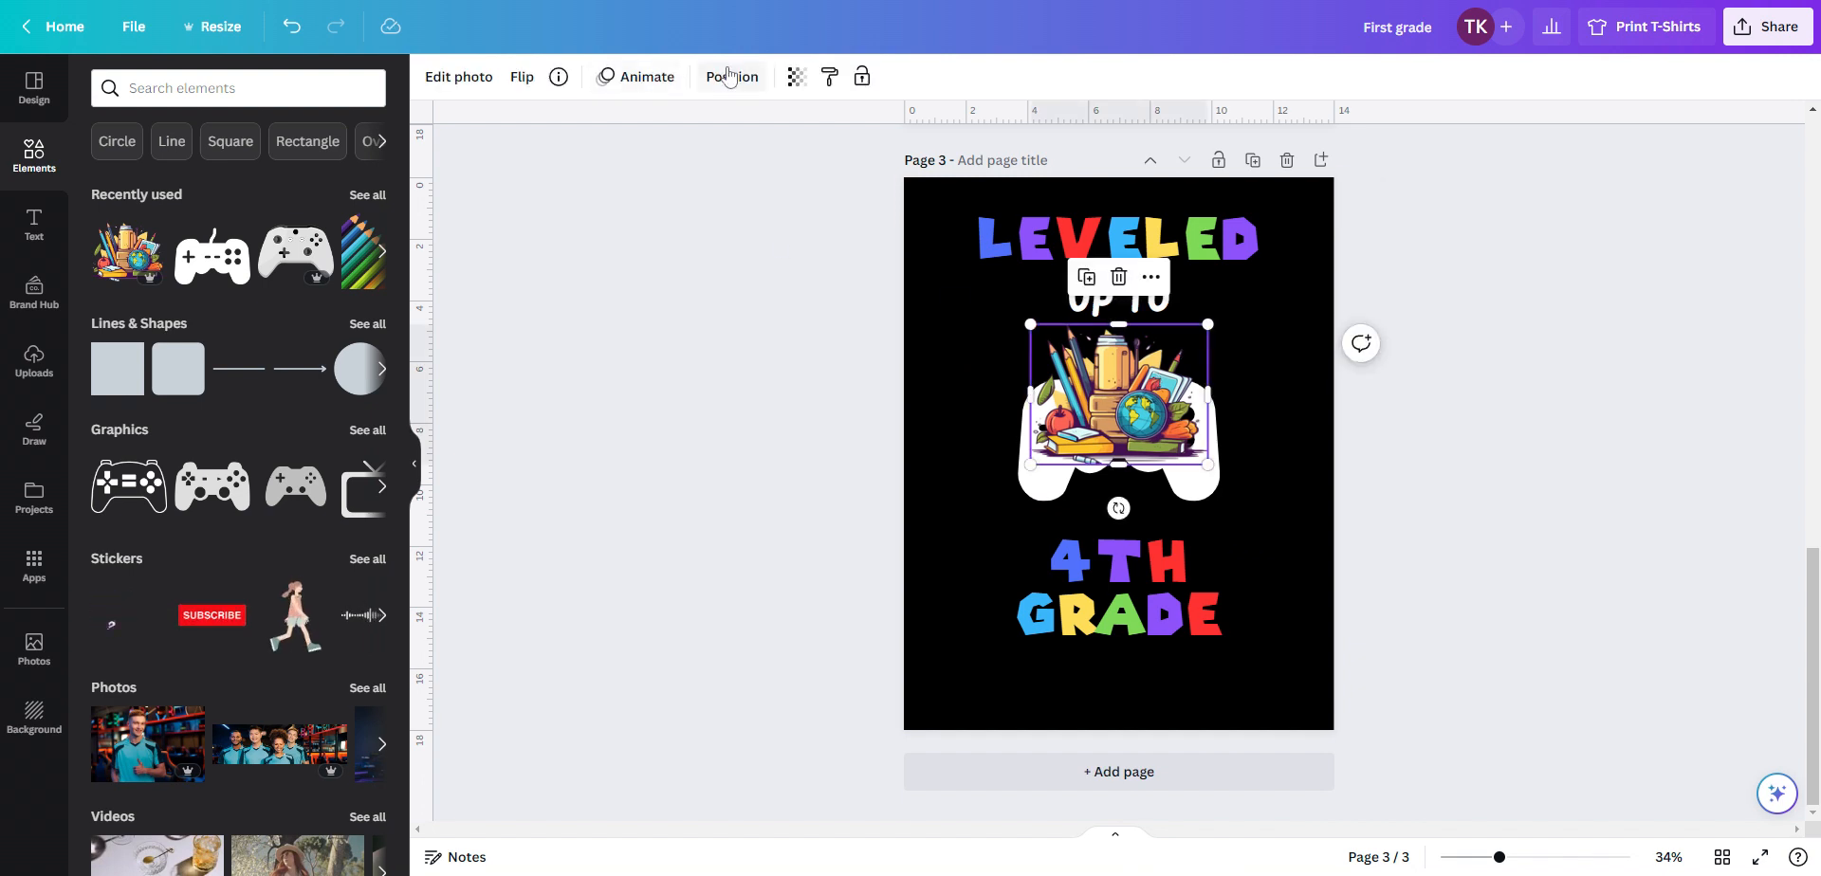
left_click(729, 76)
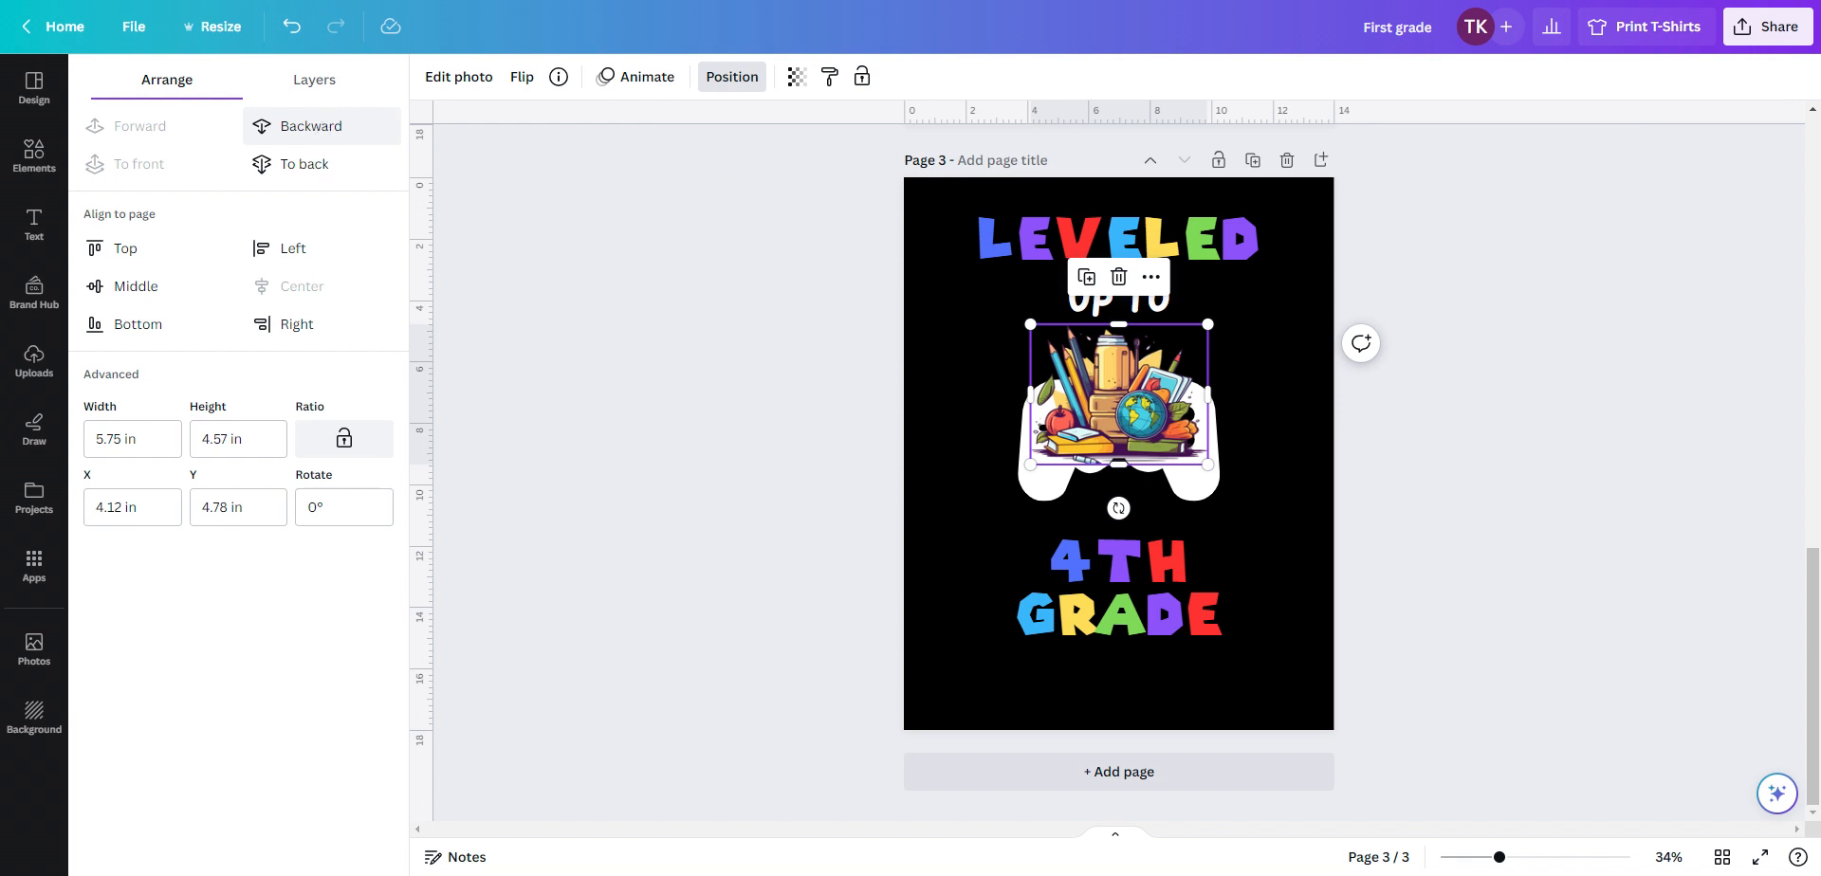
left_click(308, 164)
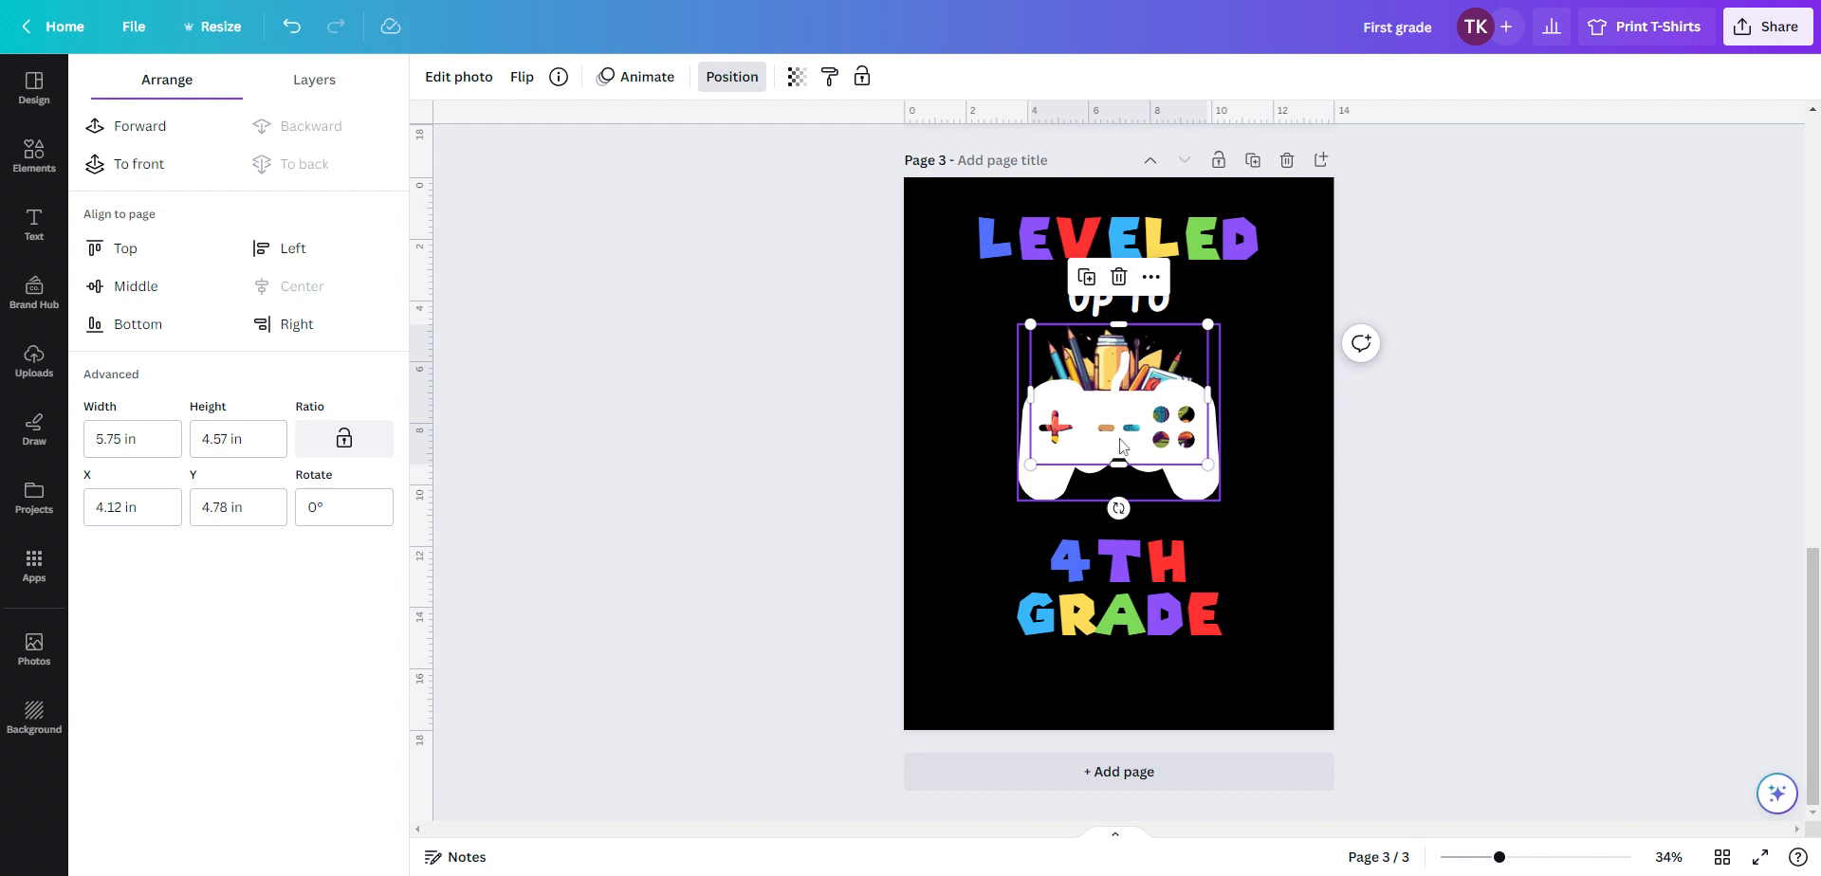
left_click(1303, 451)
left_click(1092, 411)
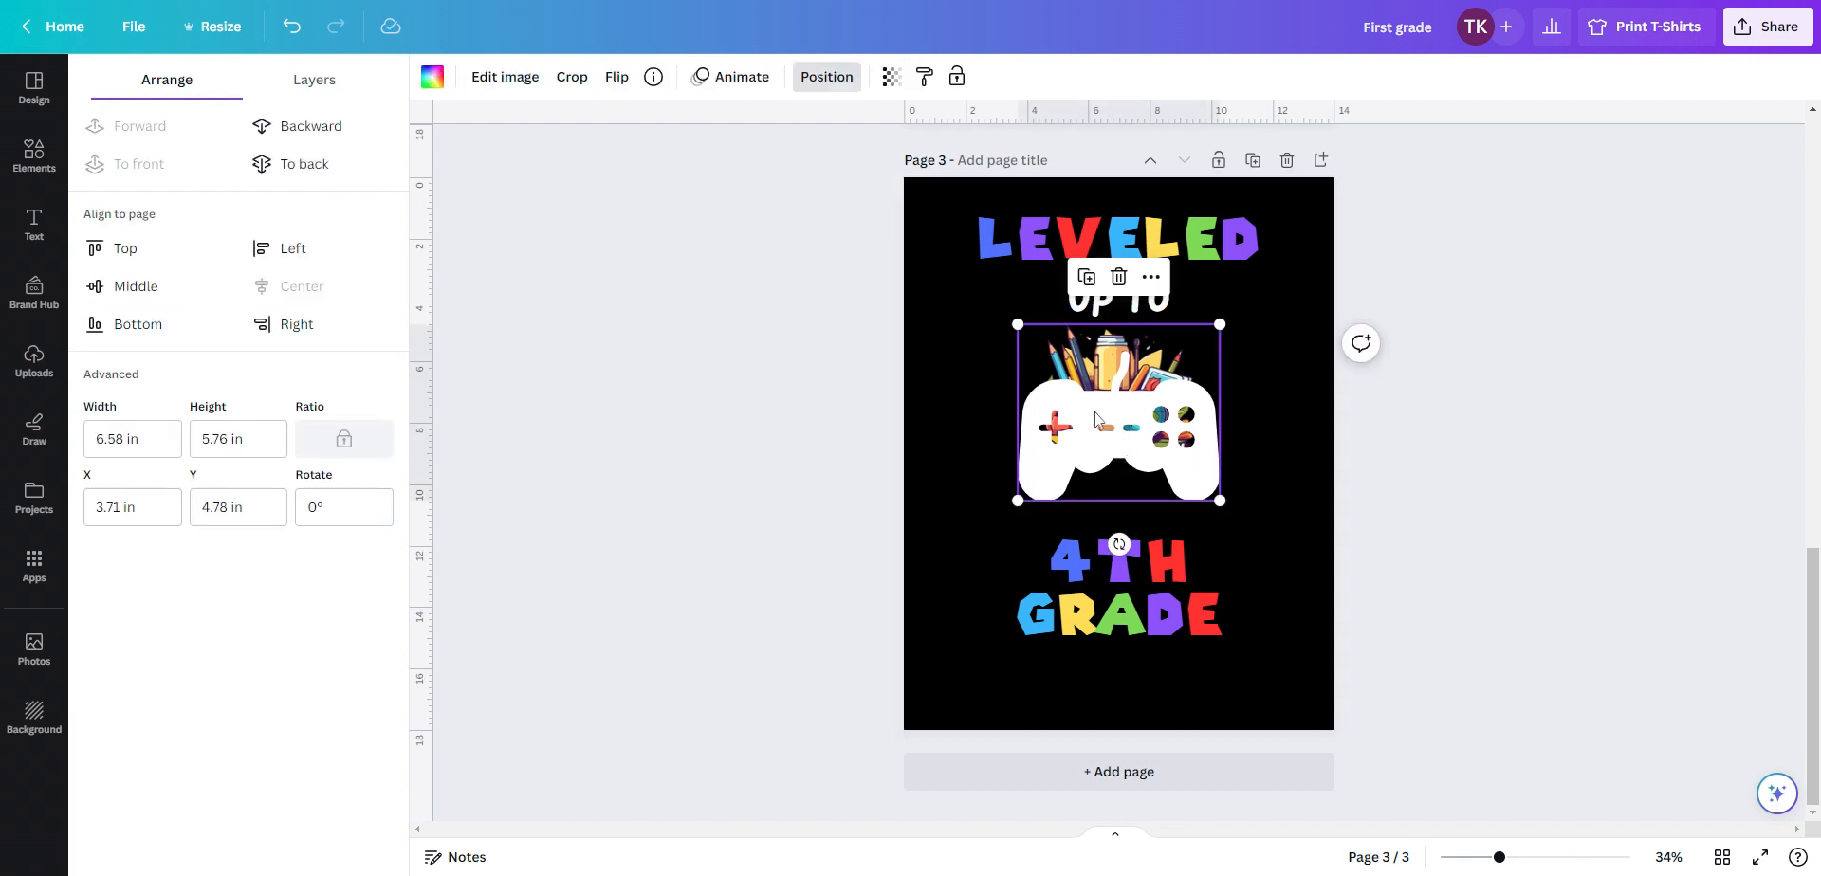
mouse_move(1093, 411)
left_mouse_down()
mouse_move(1090, 394)
mouse_move(1074, 406)
mouse_move(1093, 405)
left_mouse_up()
Lower the 4TH GRADE text, then duplicate UP TO and place the copy just below the controller
left_click(1158, 604)
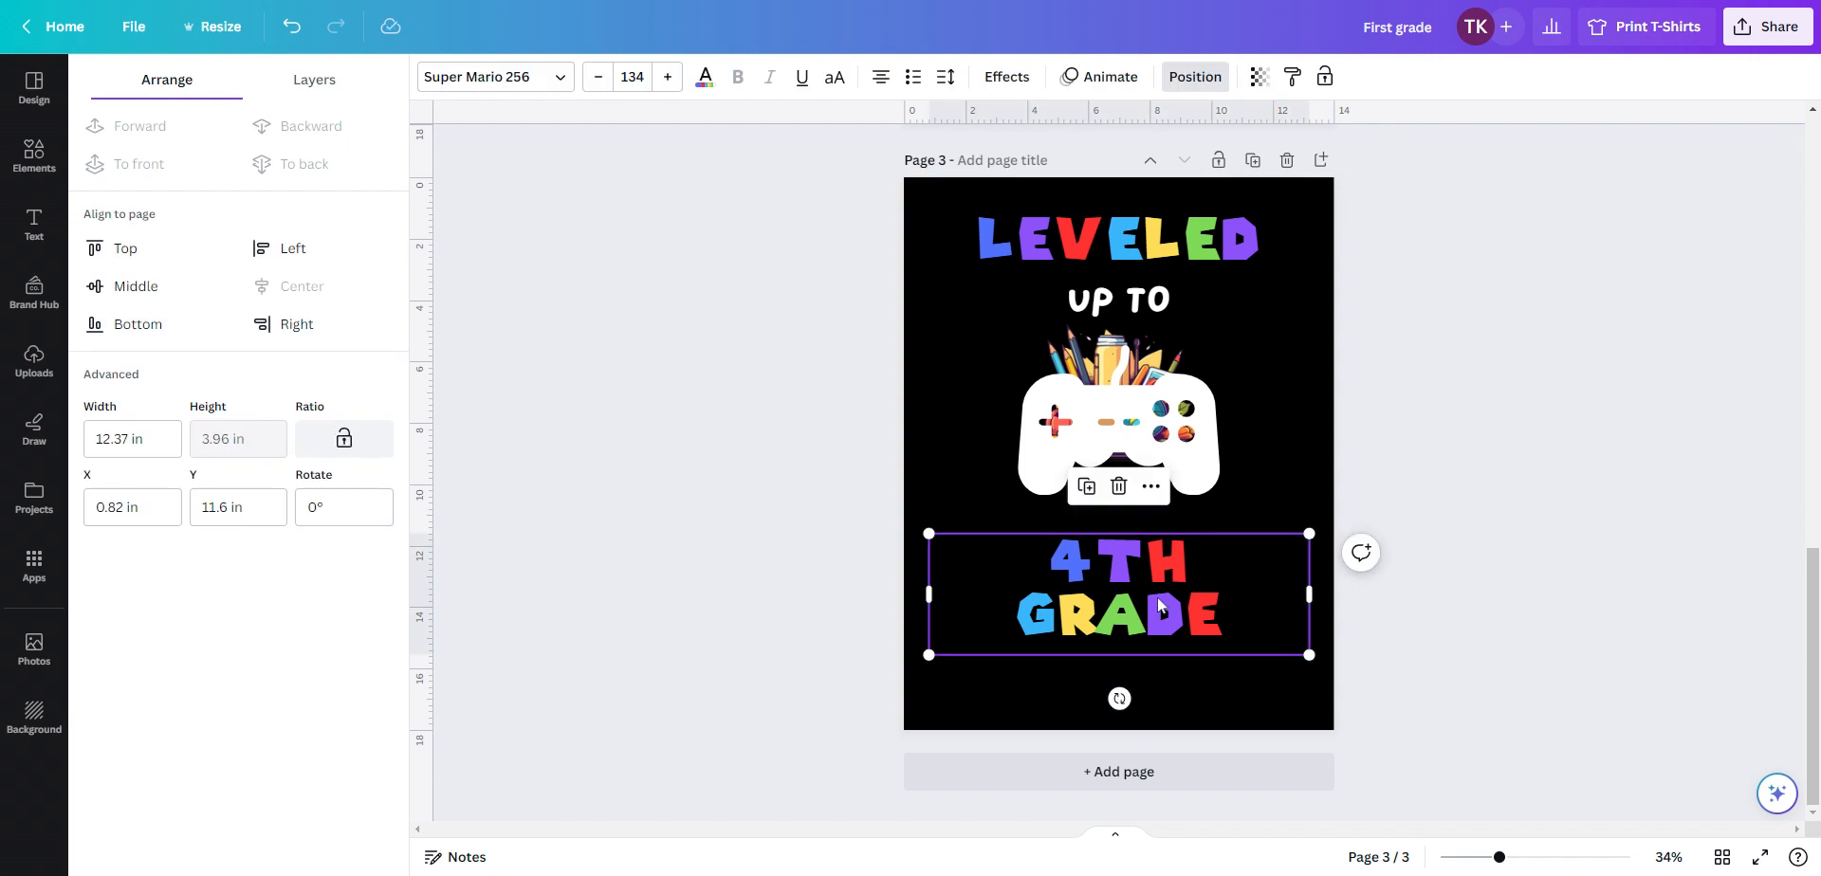
left_click_drag(1159, 604, 1154, 640)
left_click(1129, 299)
right_click(1129, 301)
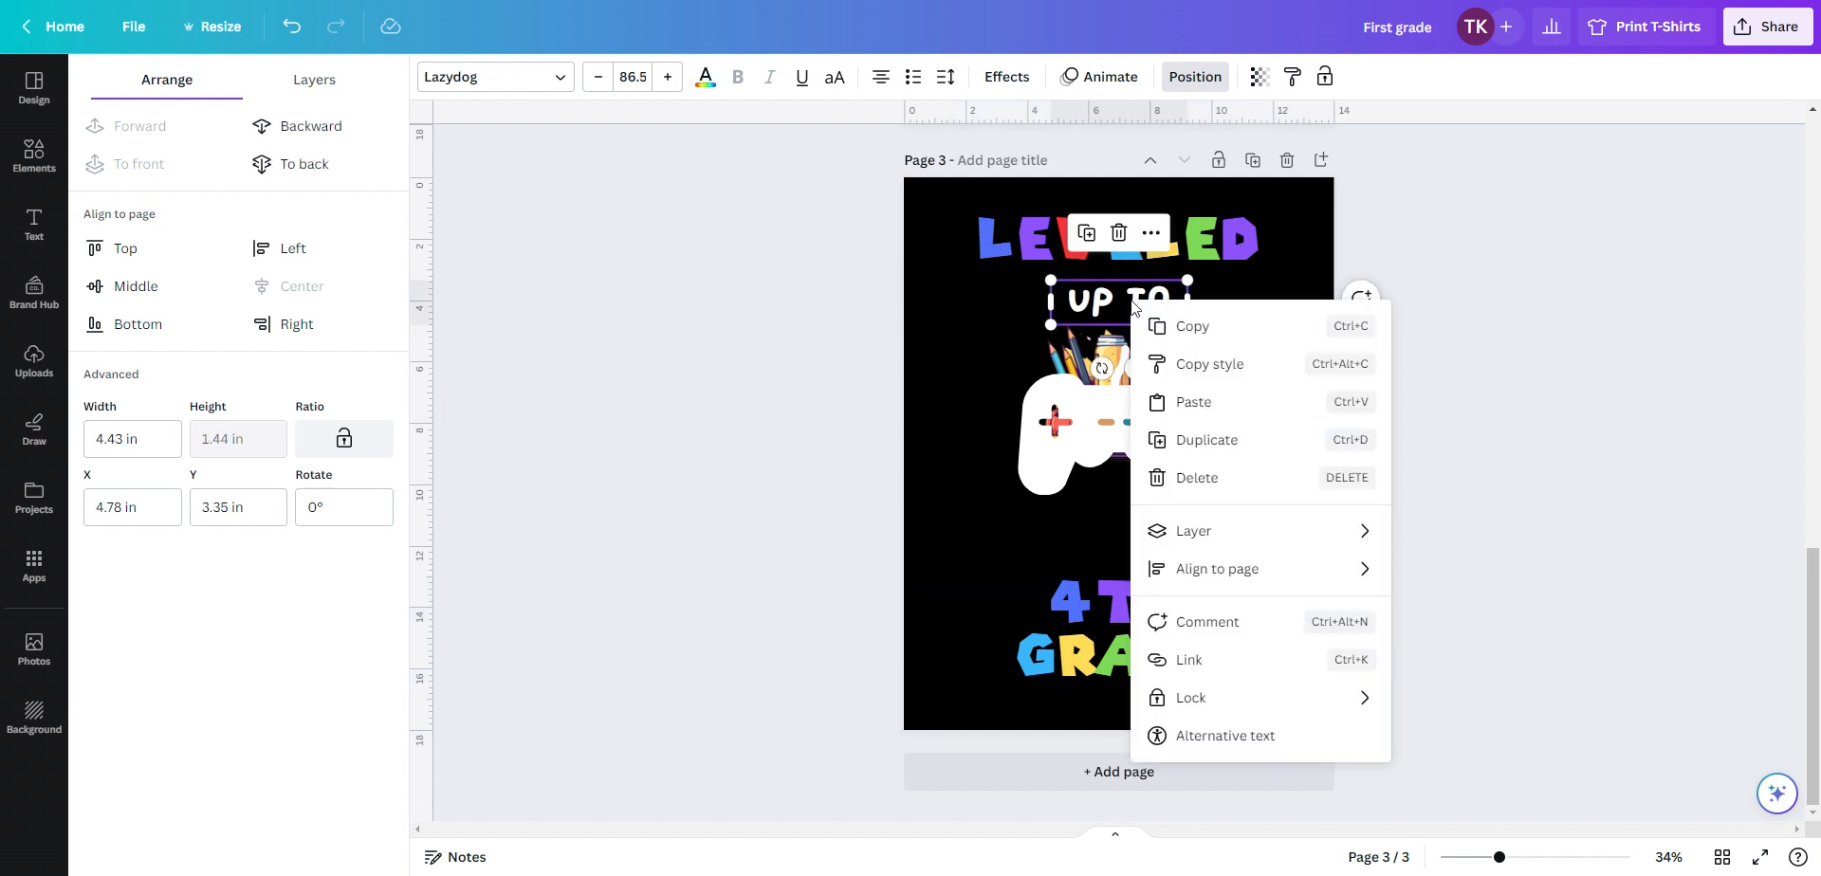
left_click(1203, 441)
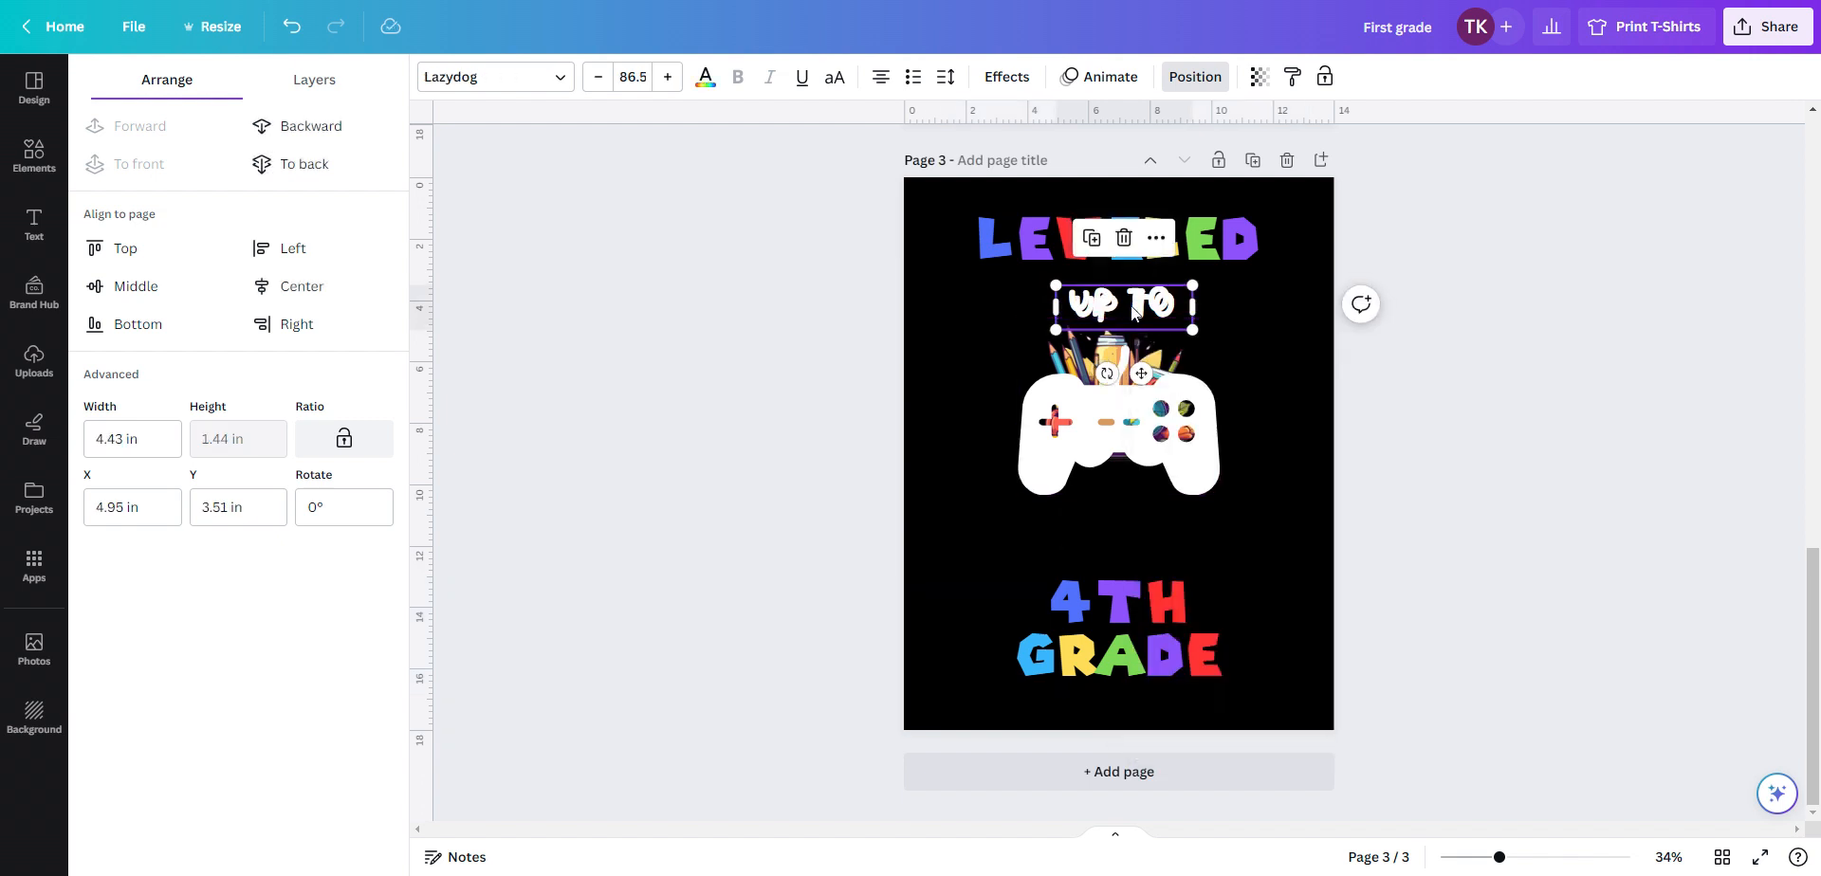
left_click_drag(1133, 313, 1129, 523)
Replace the copied UP TO text with the student's name, then widen and re-center its text box
double_click(1175, 525)
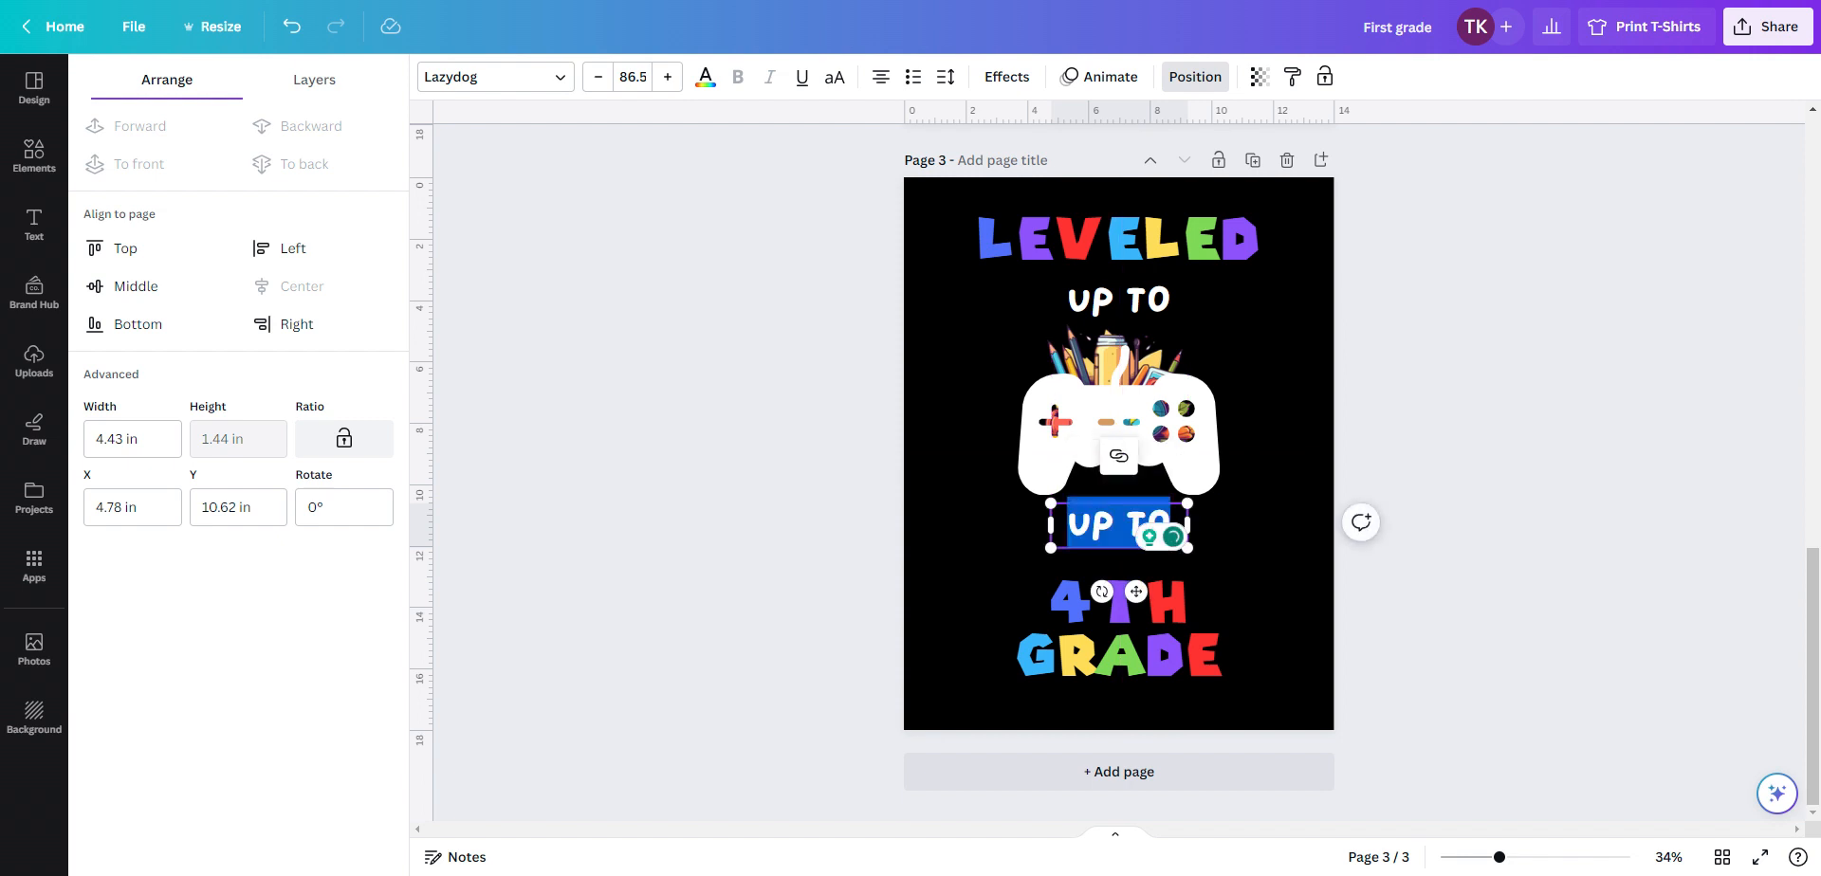
left_click(1125, 524)
key("Left")
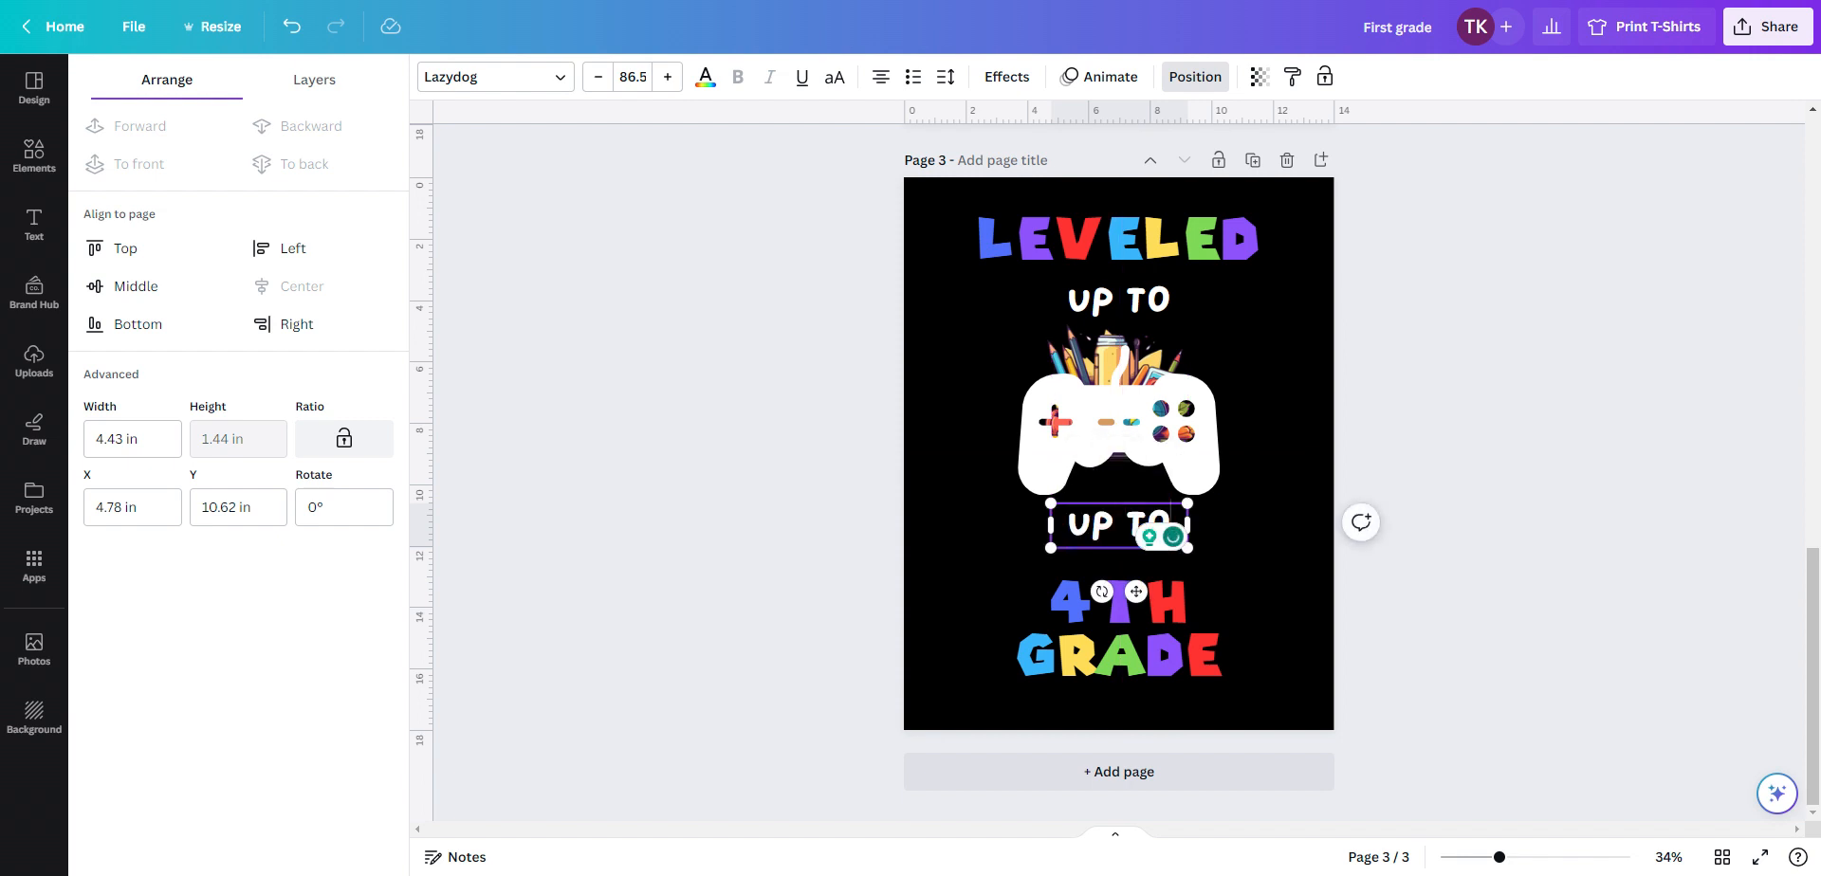
left_click(1325, 532)
left_click(1177, 523)
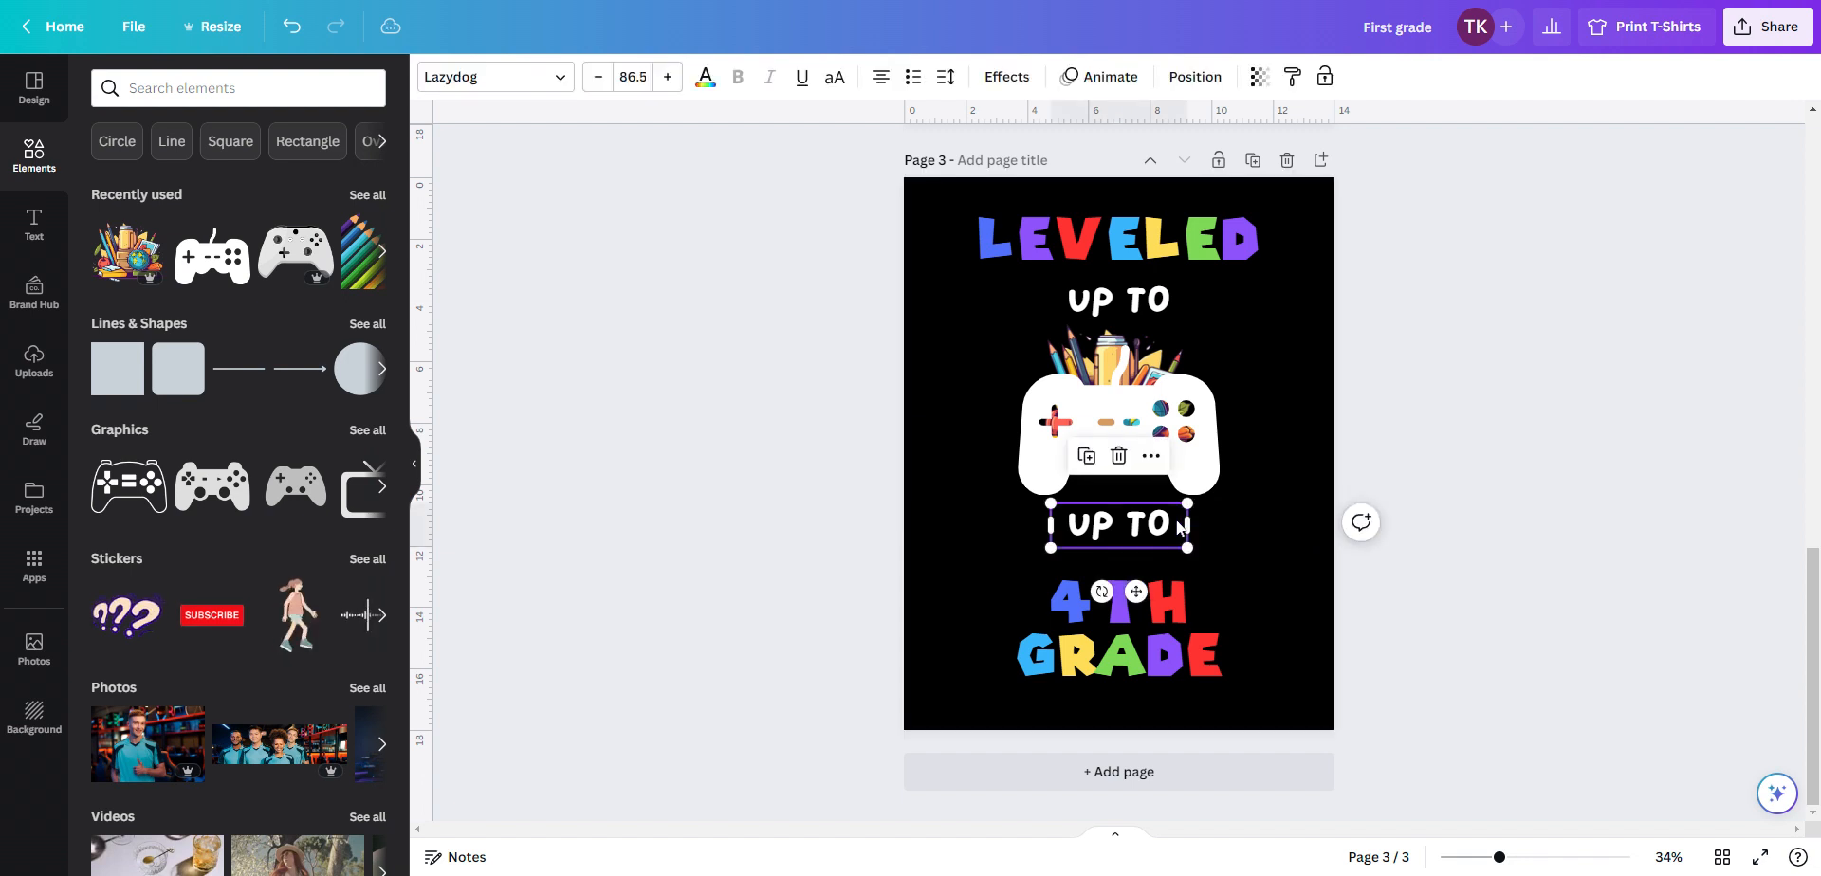
double_click(1178, 525)
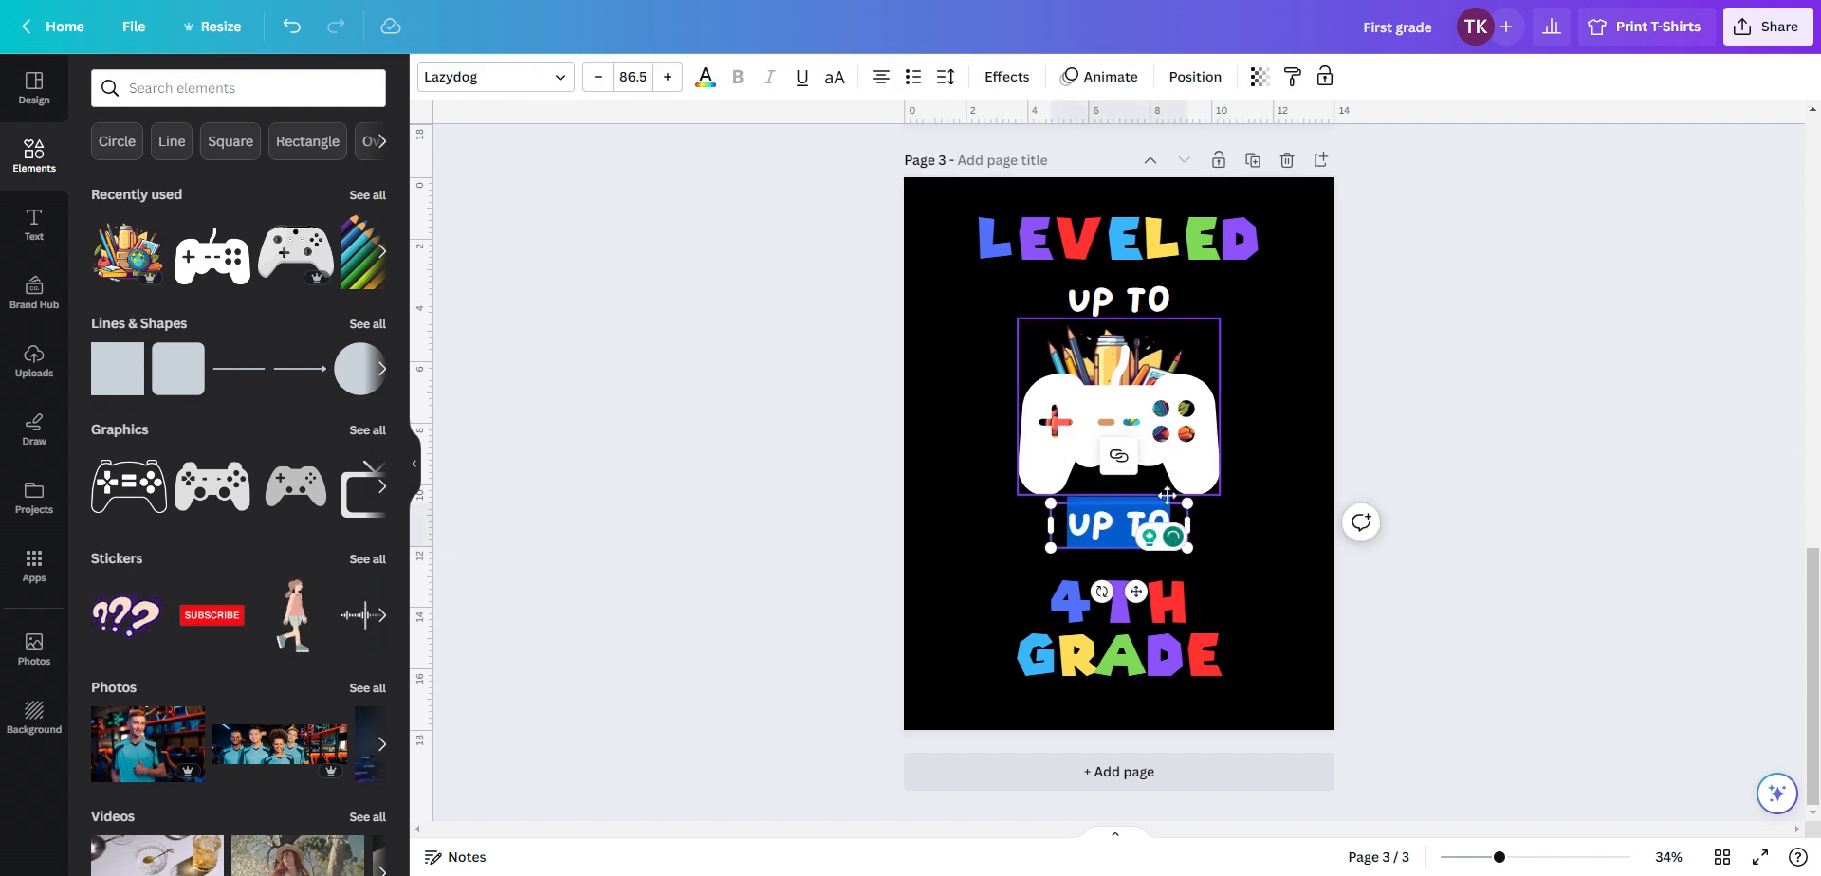
type("J")
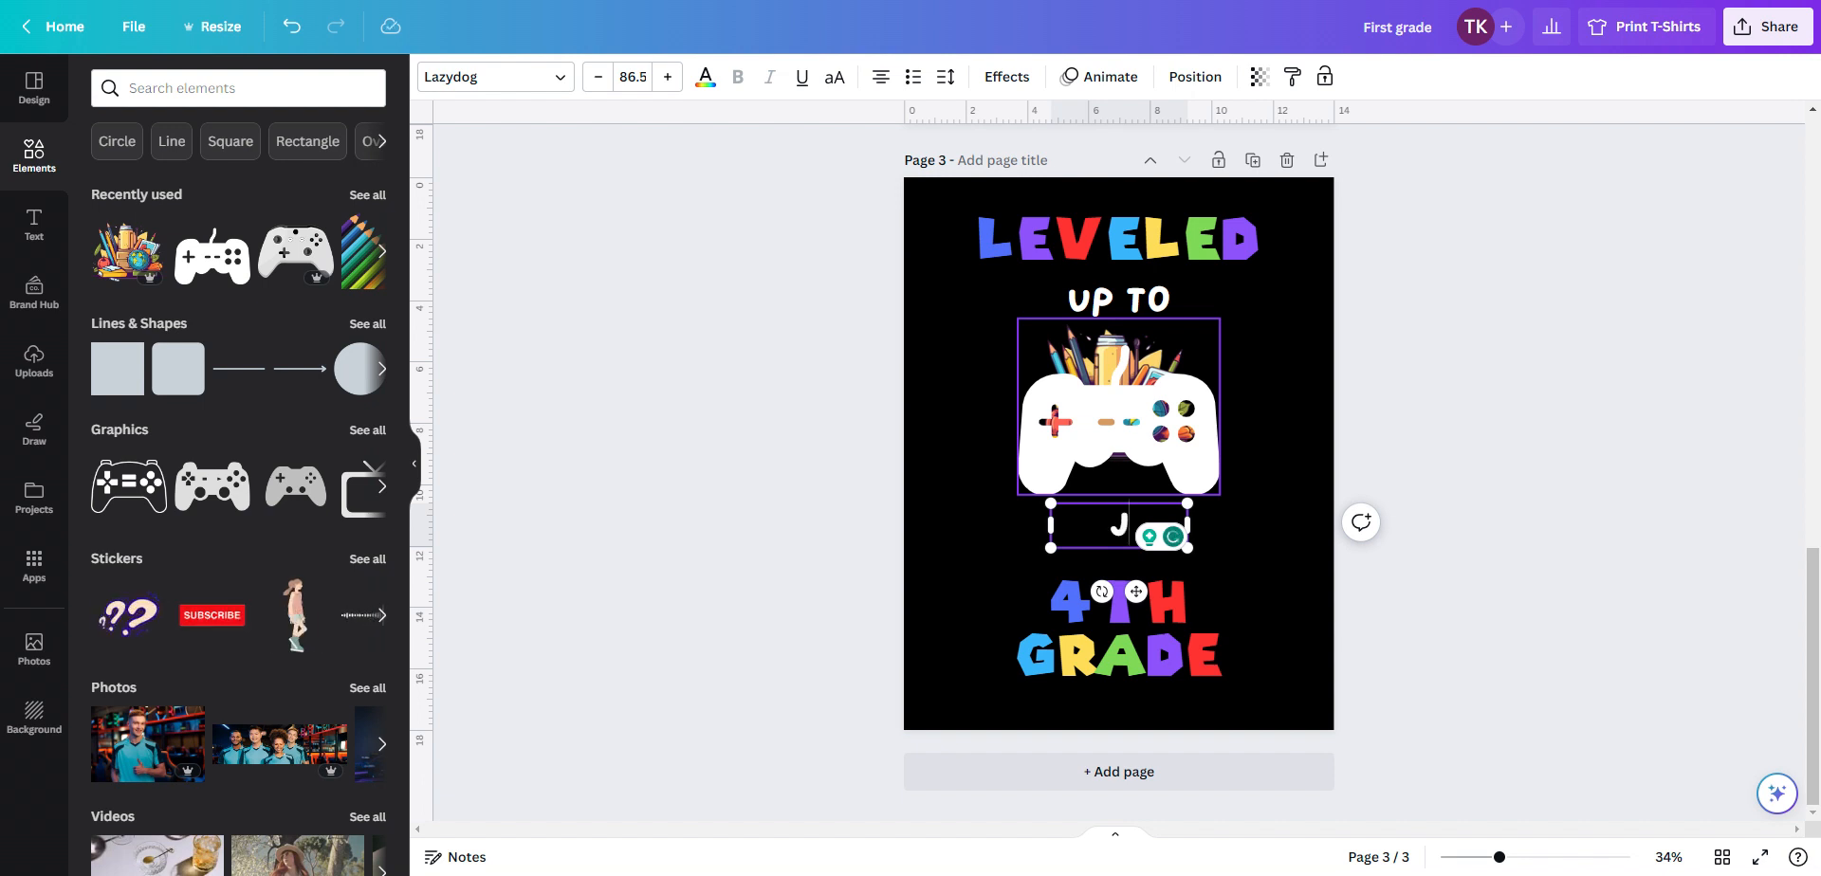
type("ACKSON")
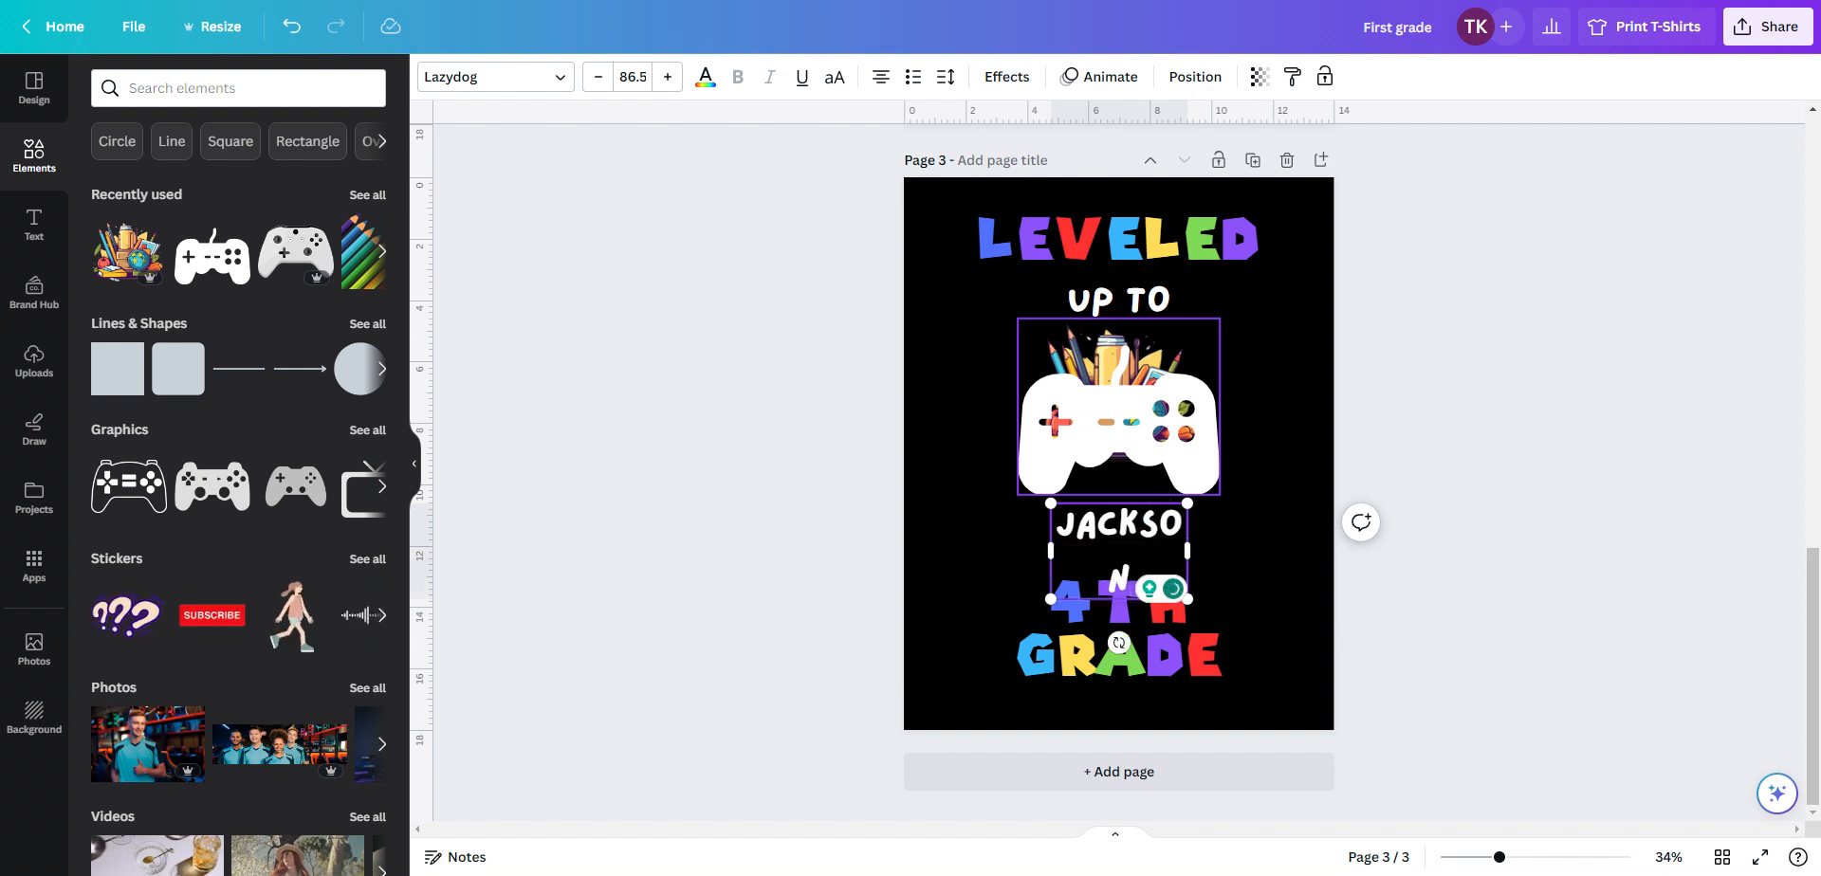
left_click_drag(1187, 550, 1224, 555)
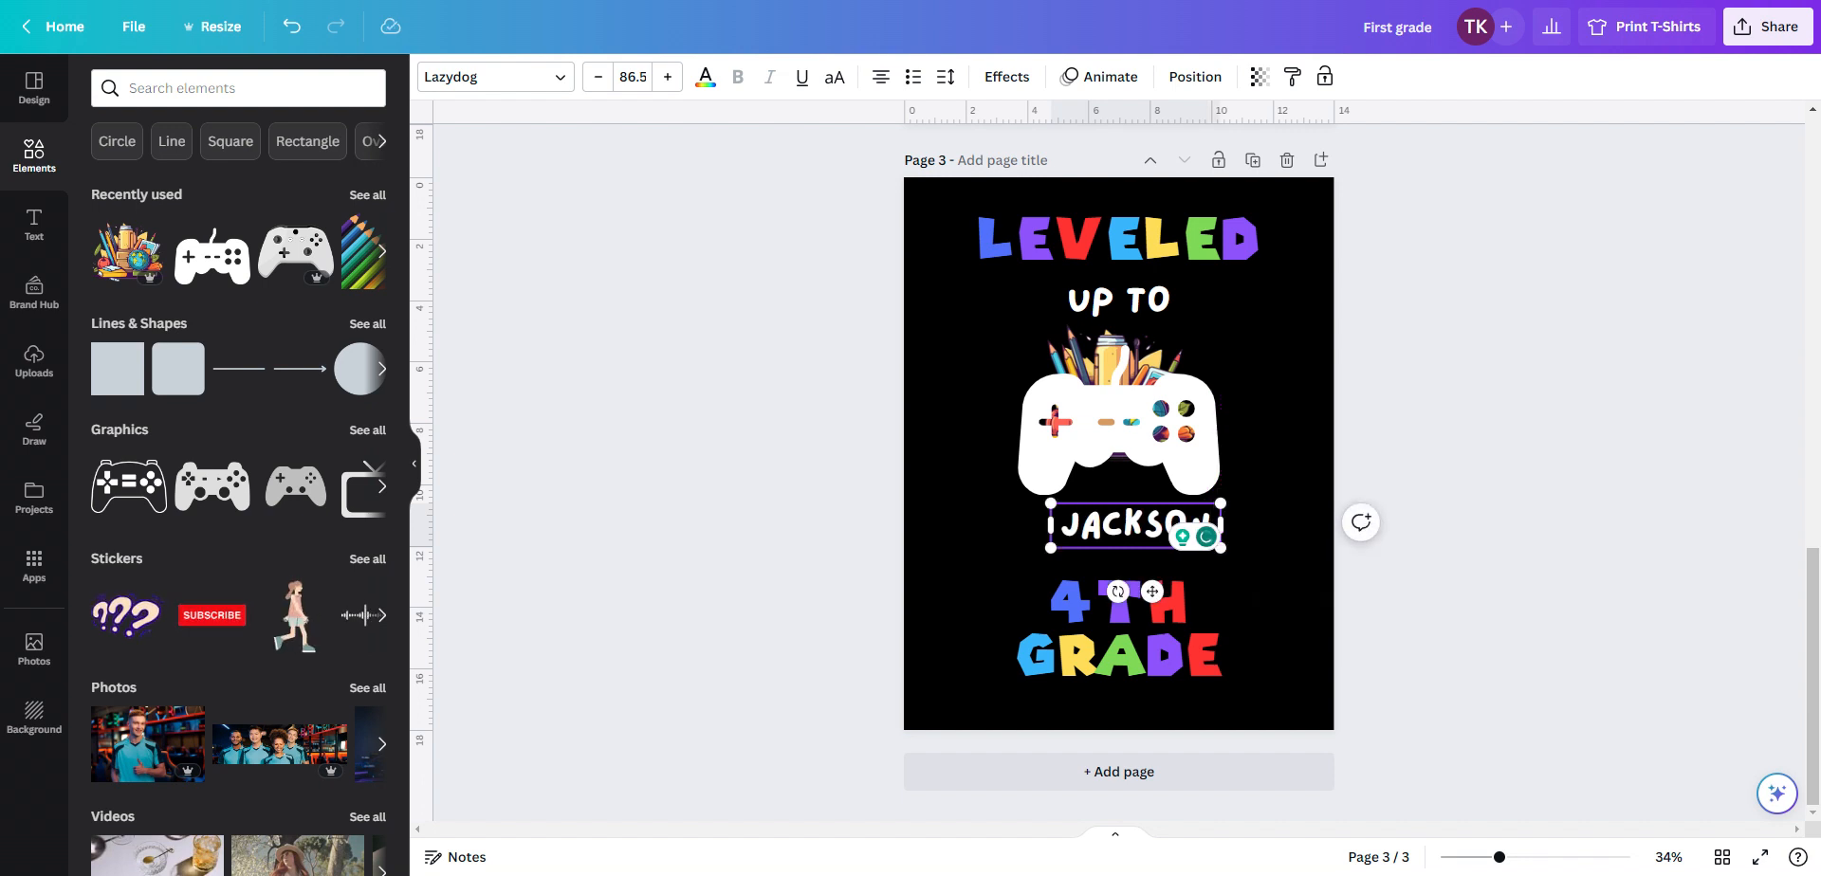
mouse_move(1152, 595)
left_mouse_down()
mouse_move(1120, 598)
mouse_move(1138, 599)
left_mouse_up()
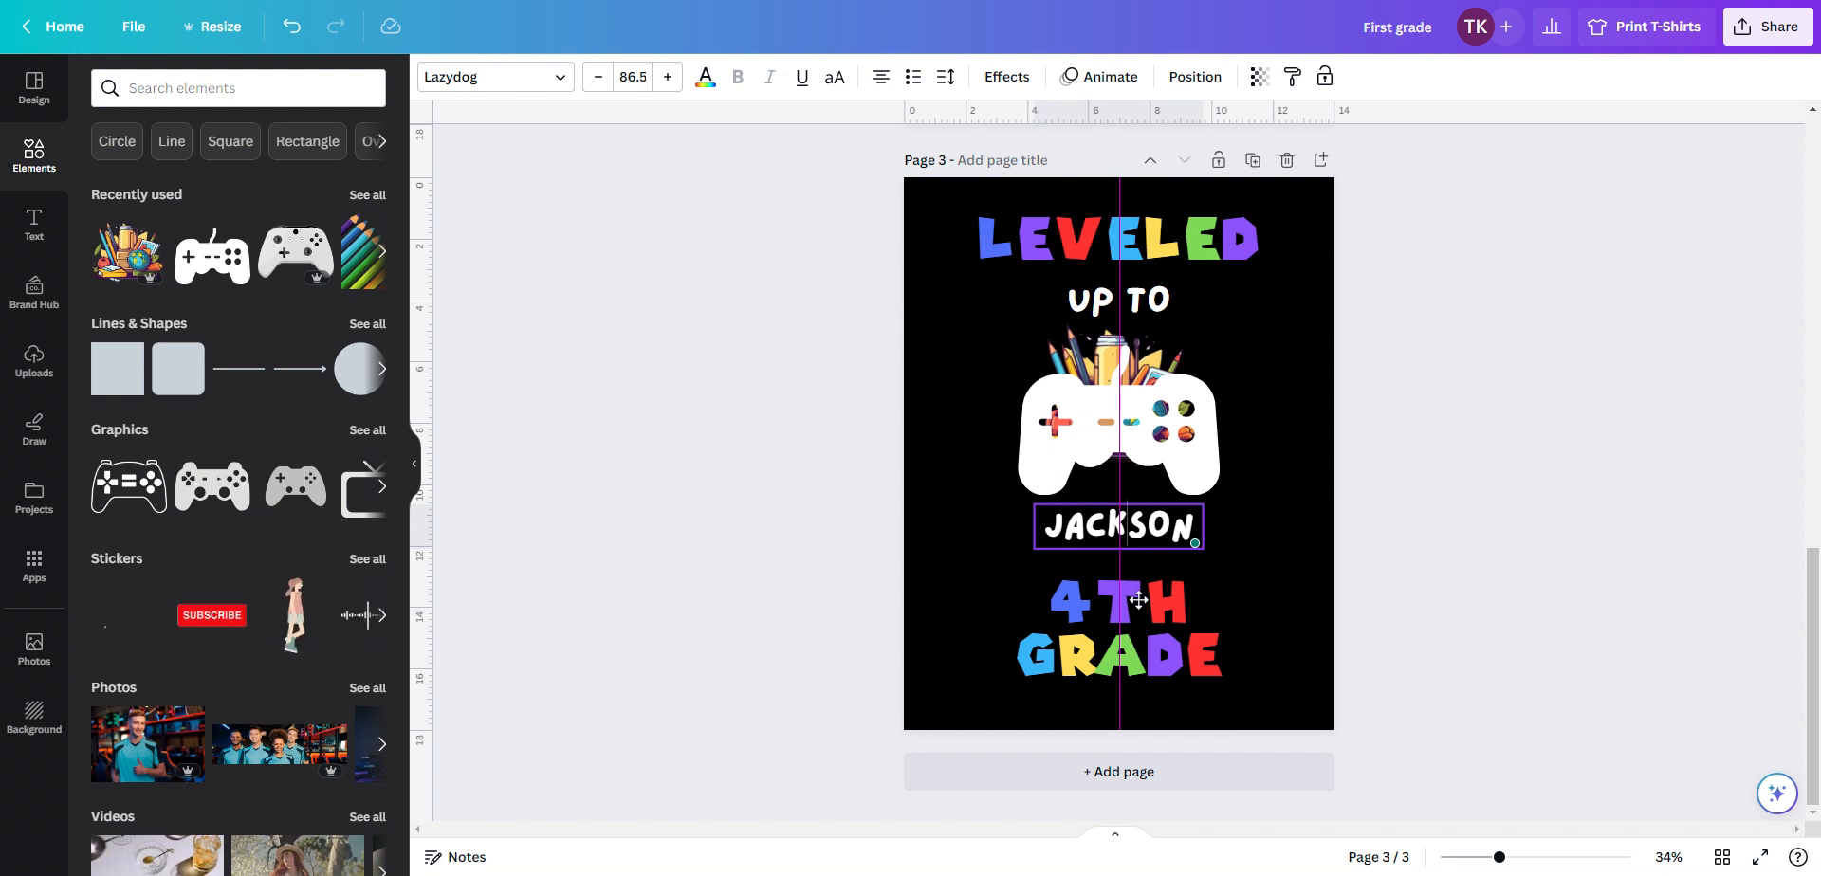
Set the name text's font size to 103 and widen its text box to fit
left_click_drag(1045, 527, 1210, 538)
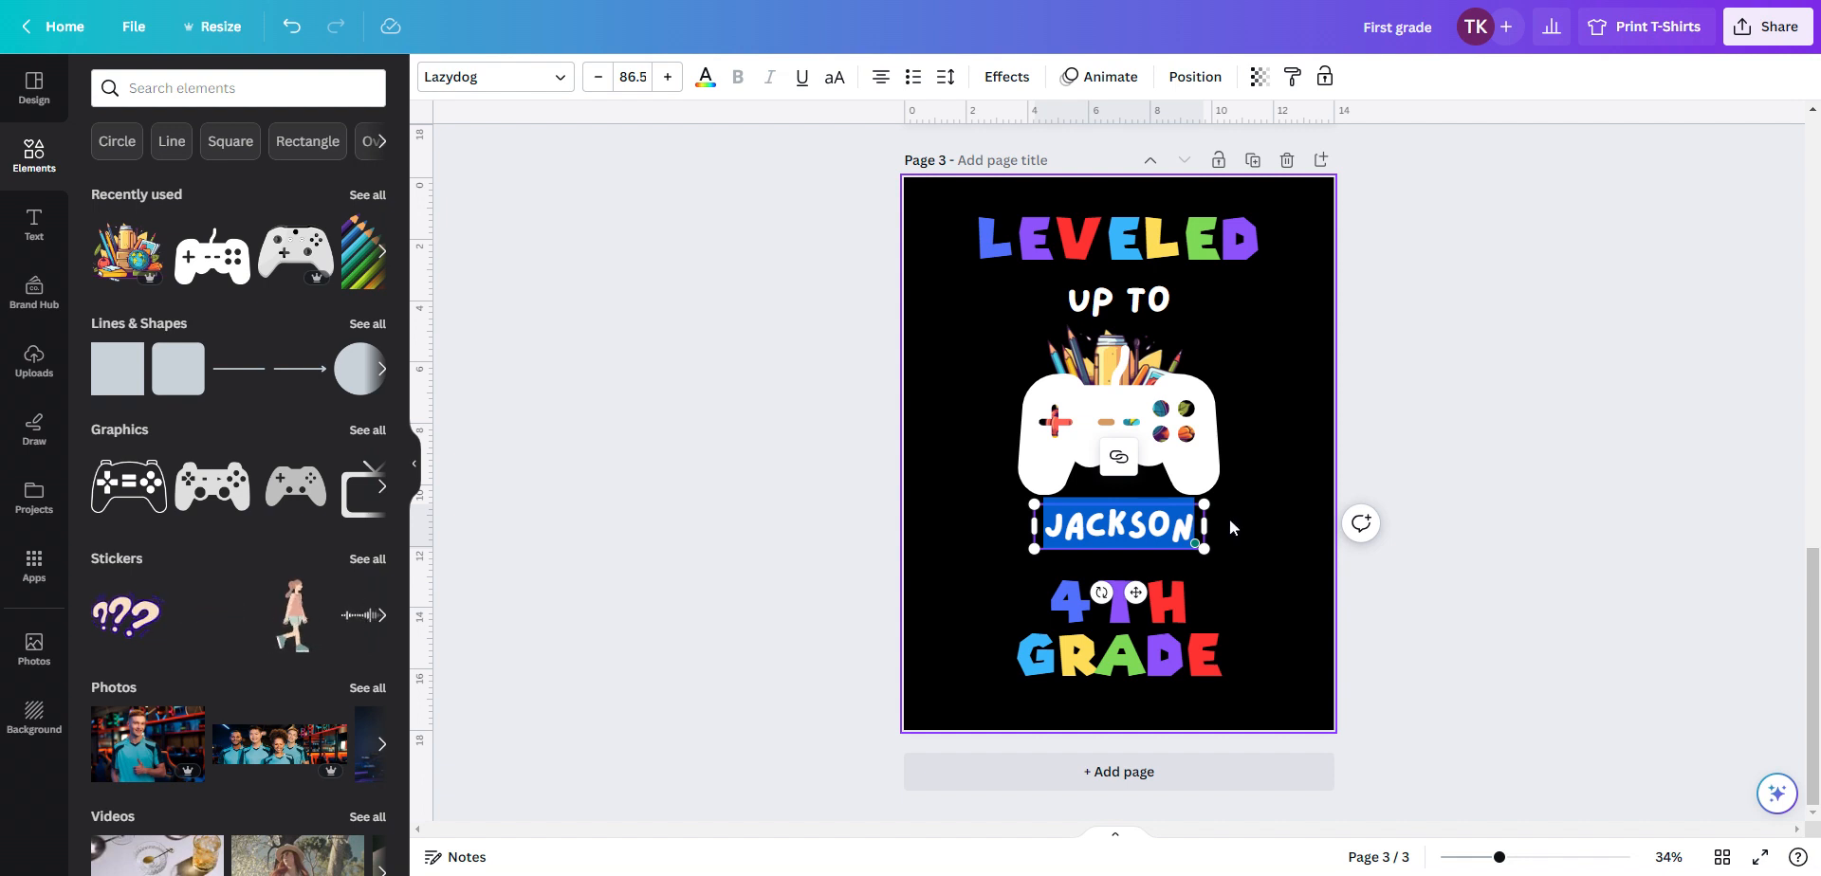
left_click(631, 77)
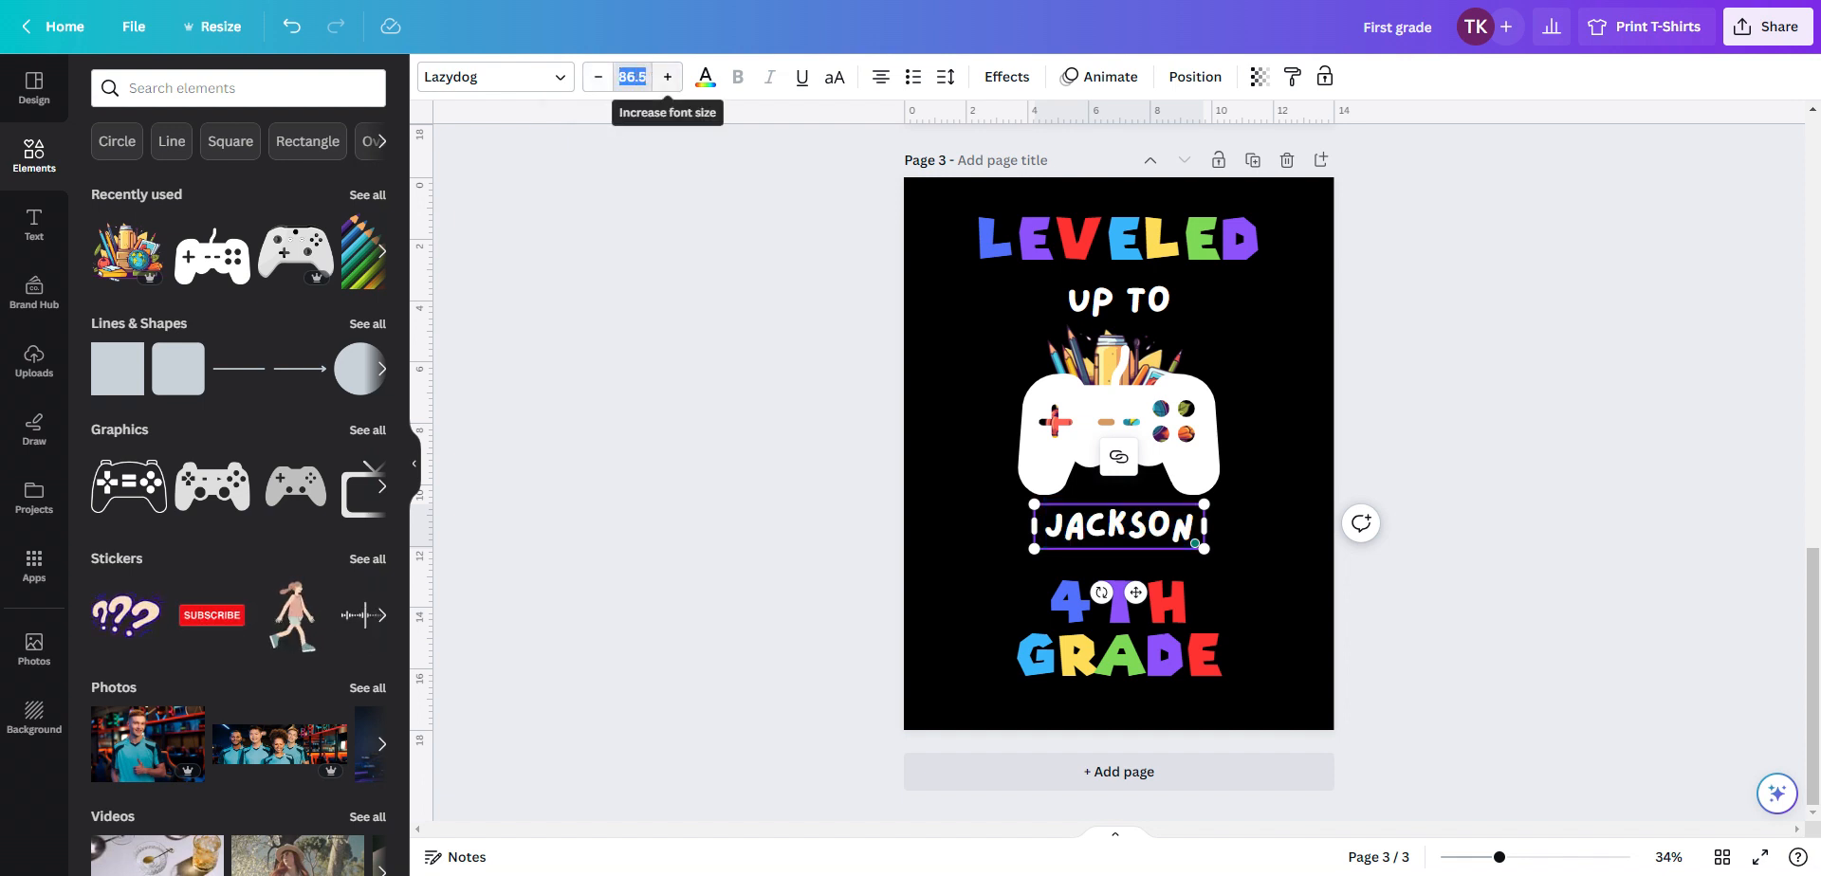
left_click(657, 77)
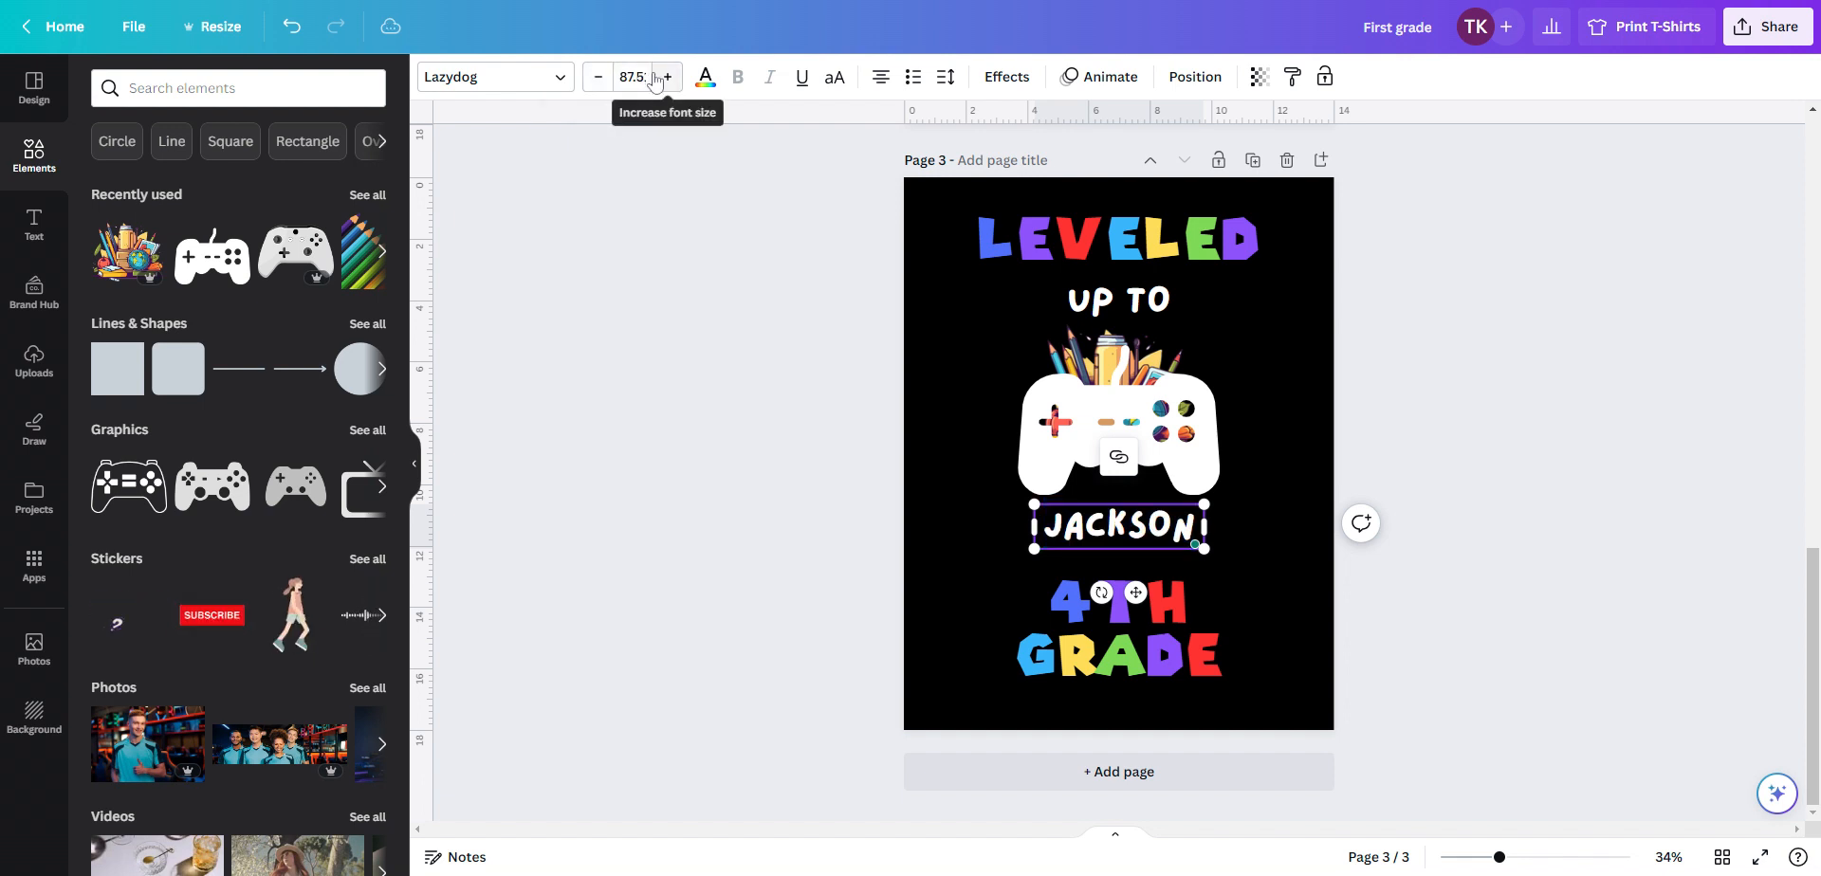
left_click(632, 77)
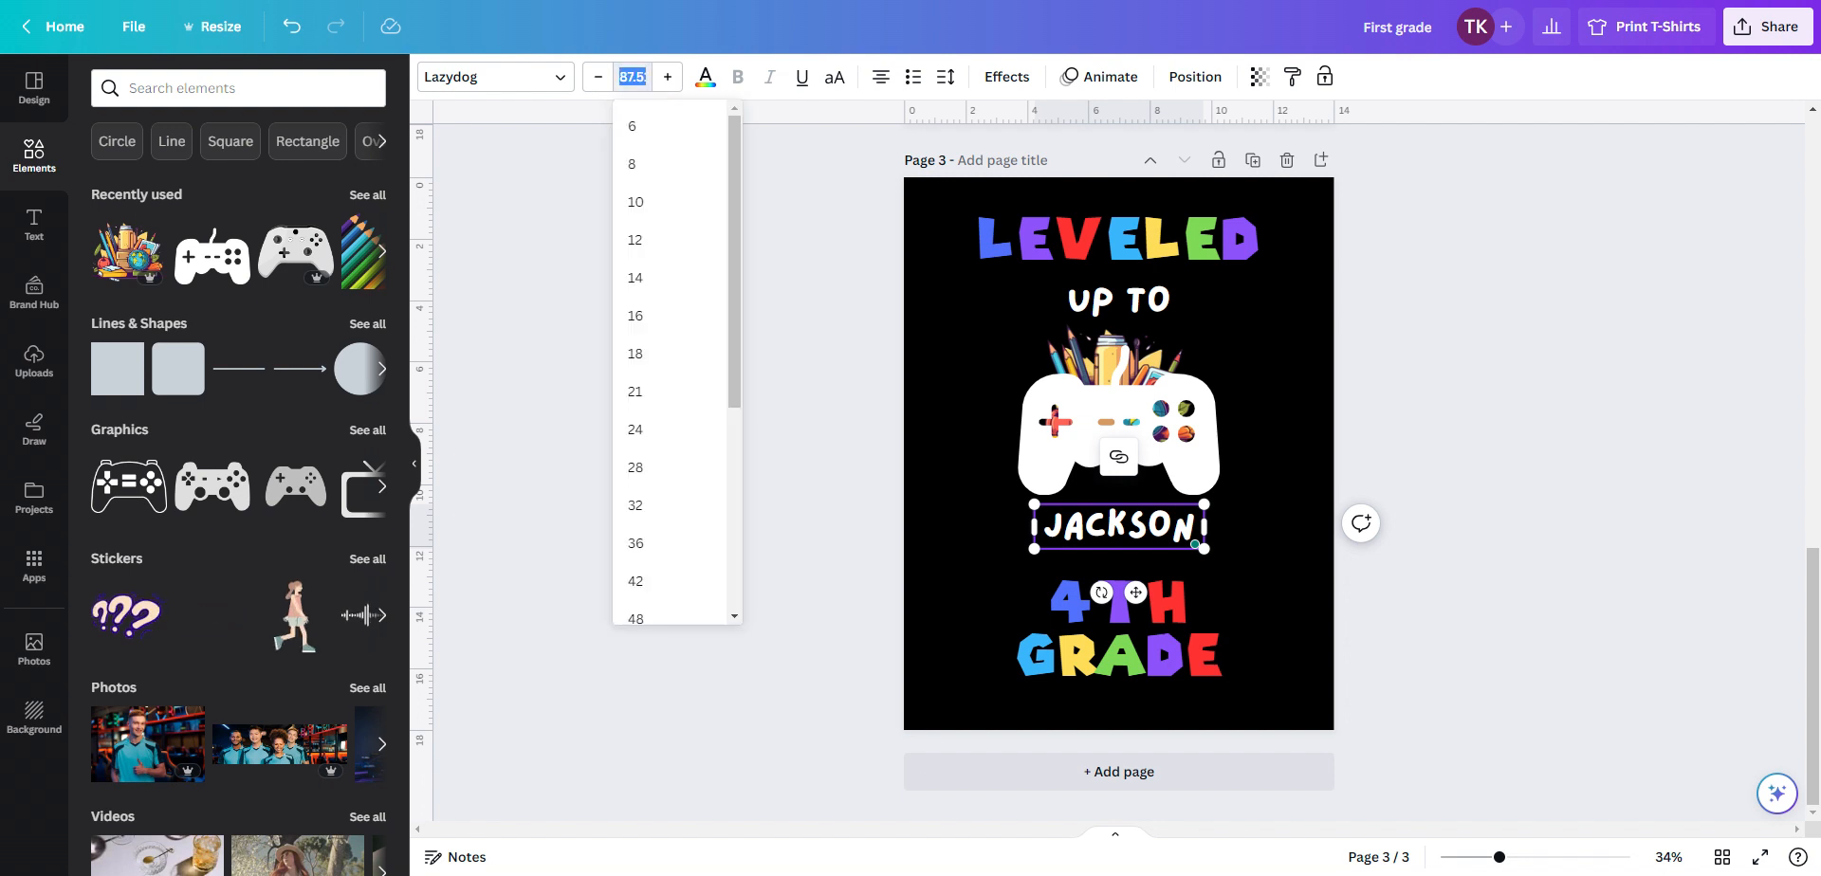
key("BackSpace")
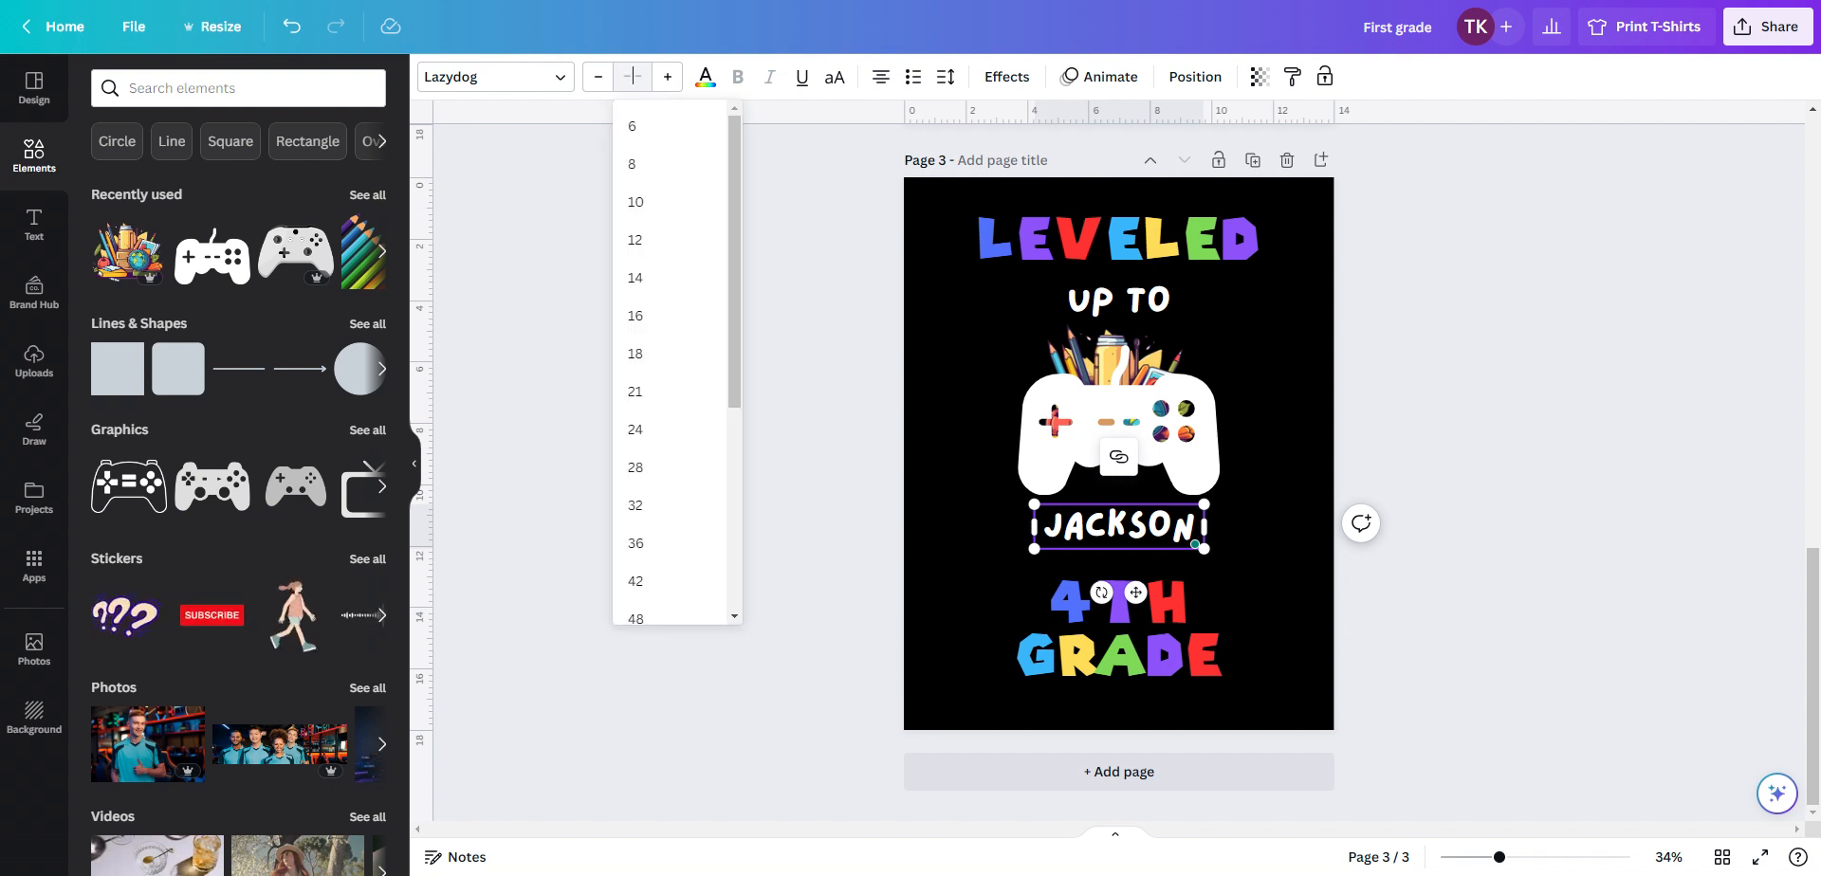
type("103")
key("Return")
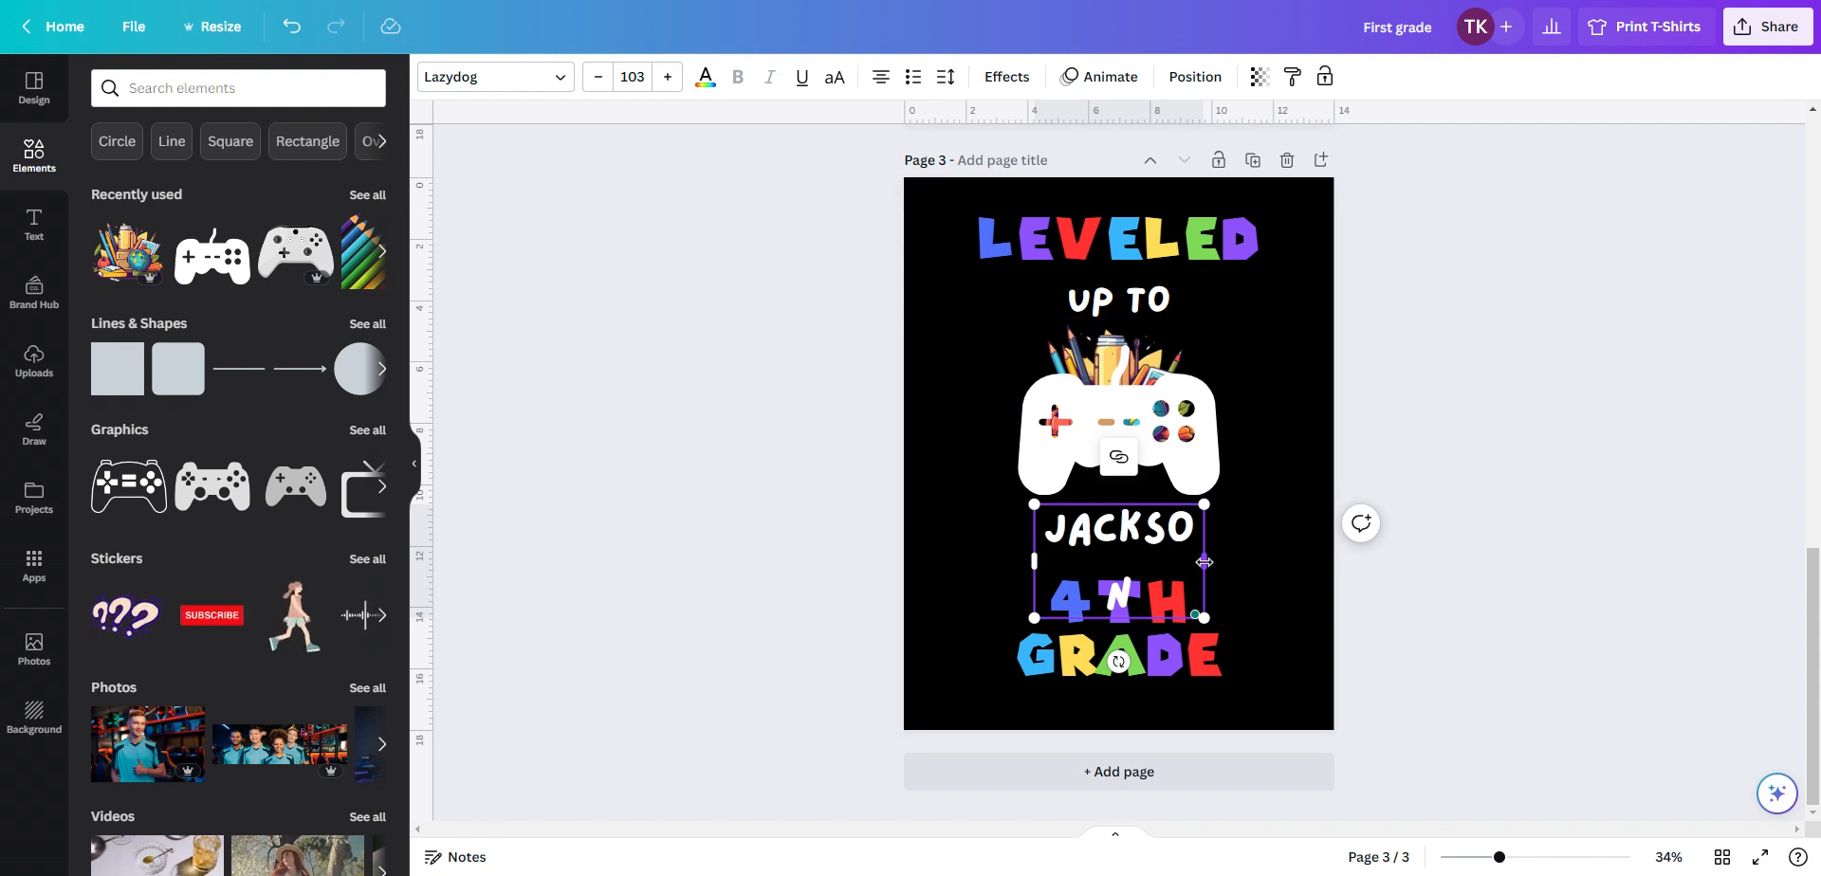
left_click_drag(1203, 561, 1227, 553)
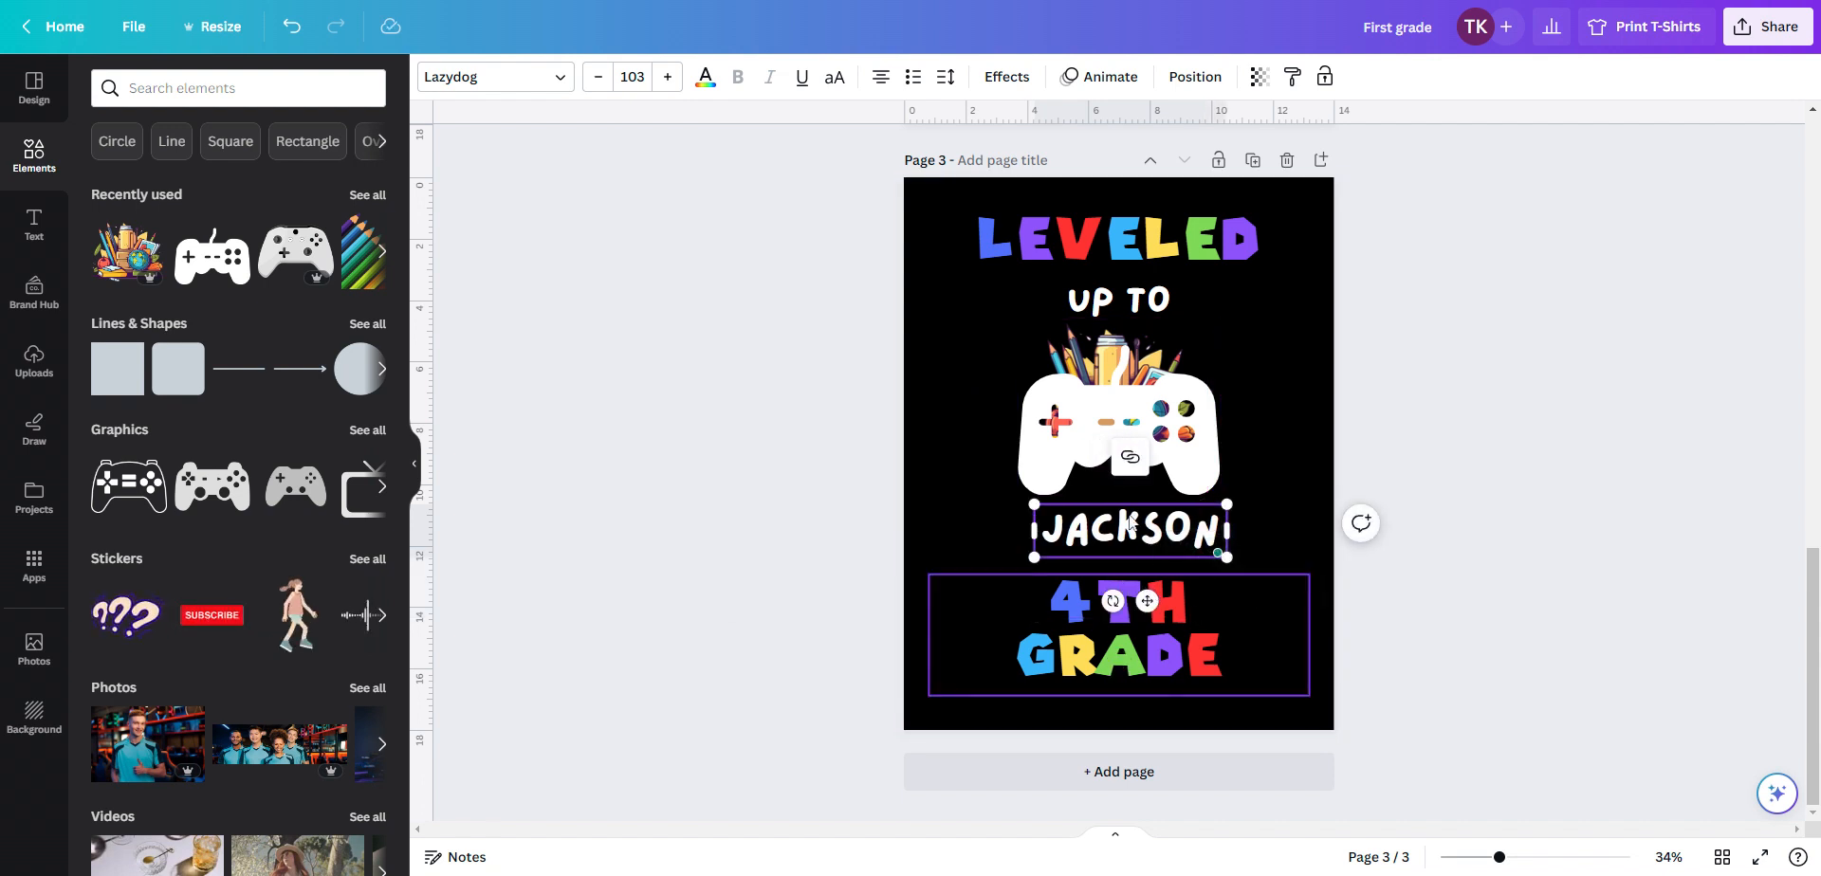
left_click(1291, 535)
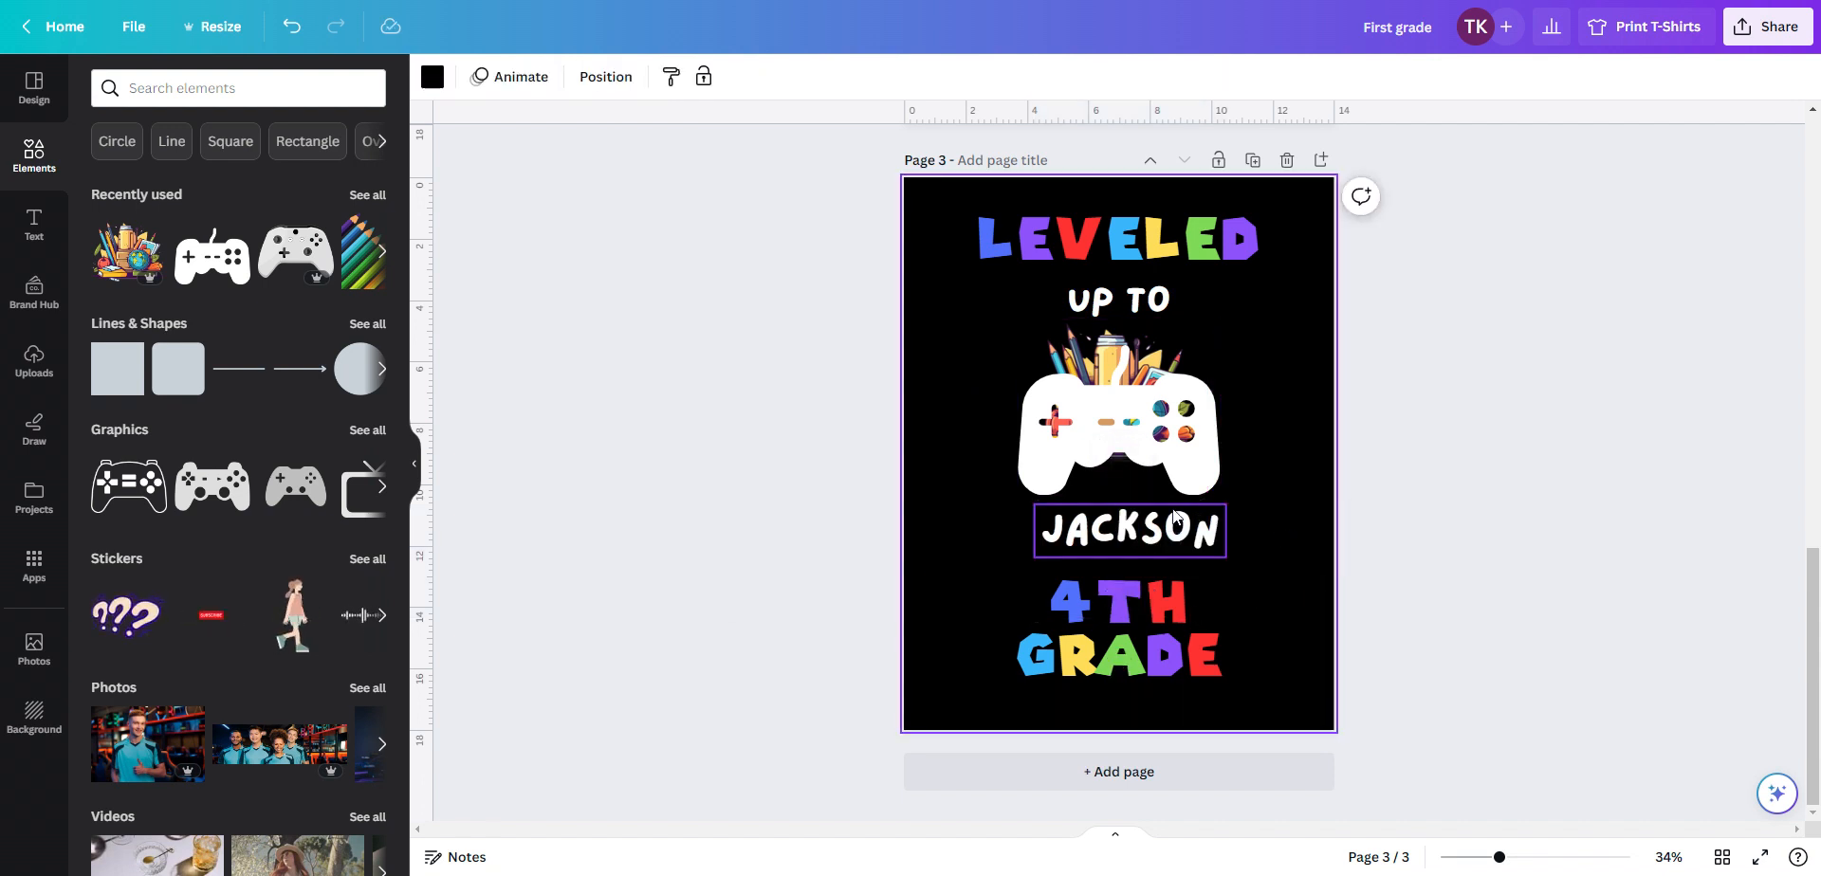
Change the name text's color to the light blue document color
left_click_drag(1168, 512, 1031, 521)
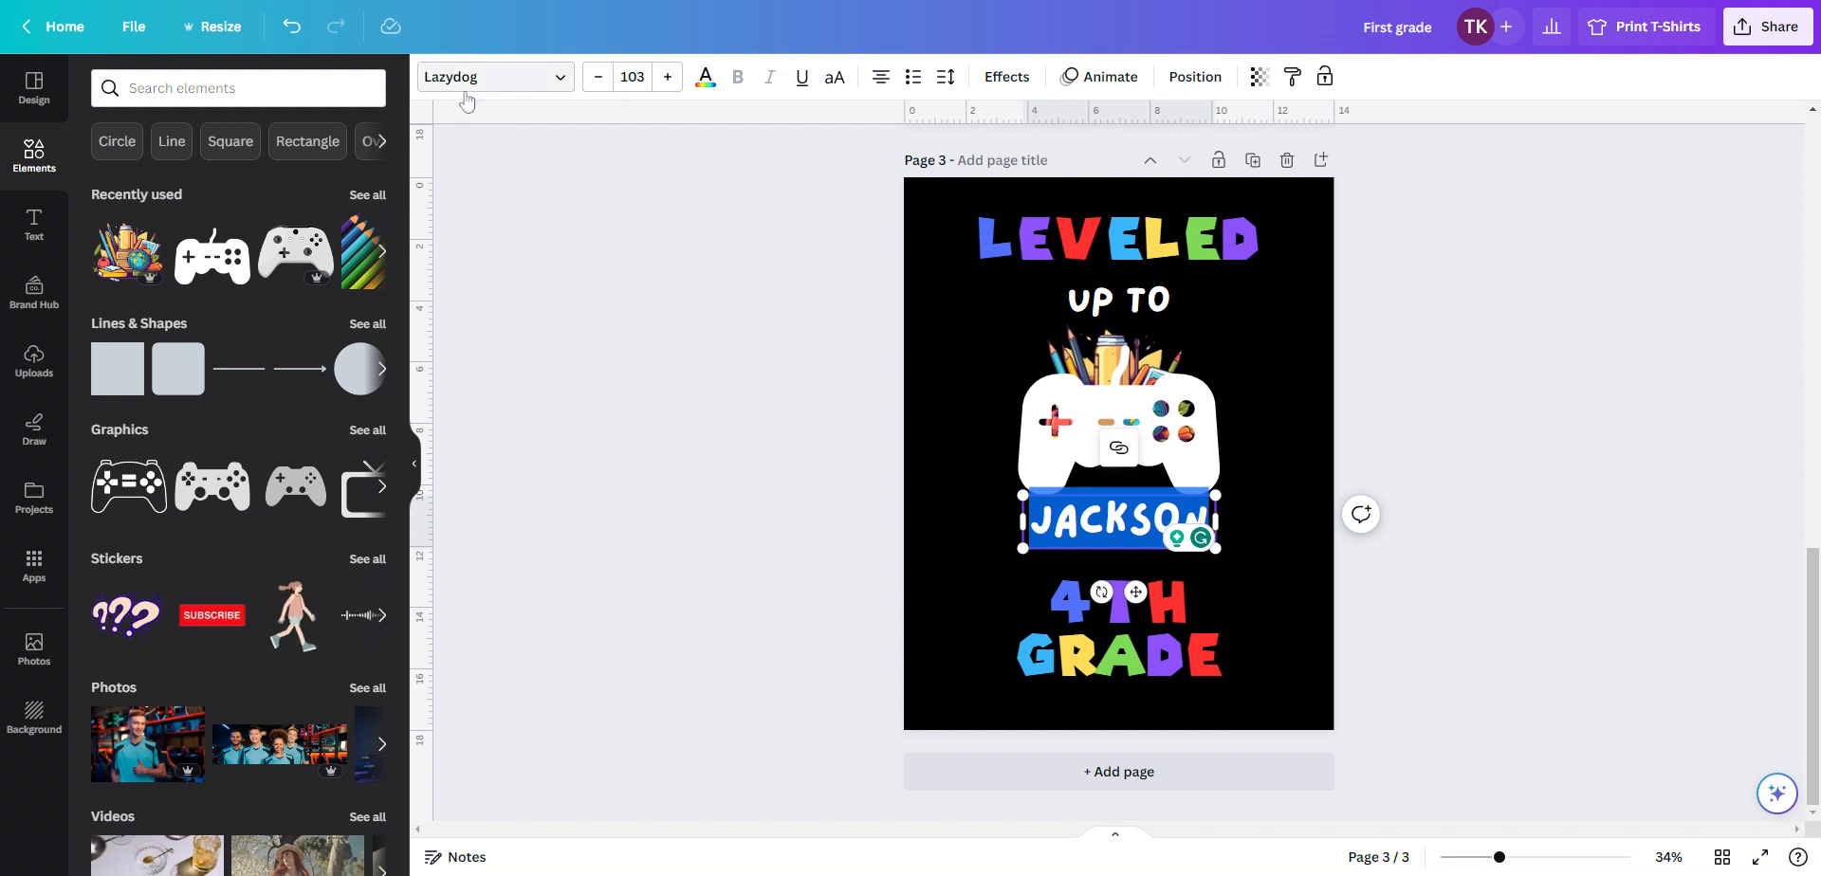
left_click(706, 82)
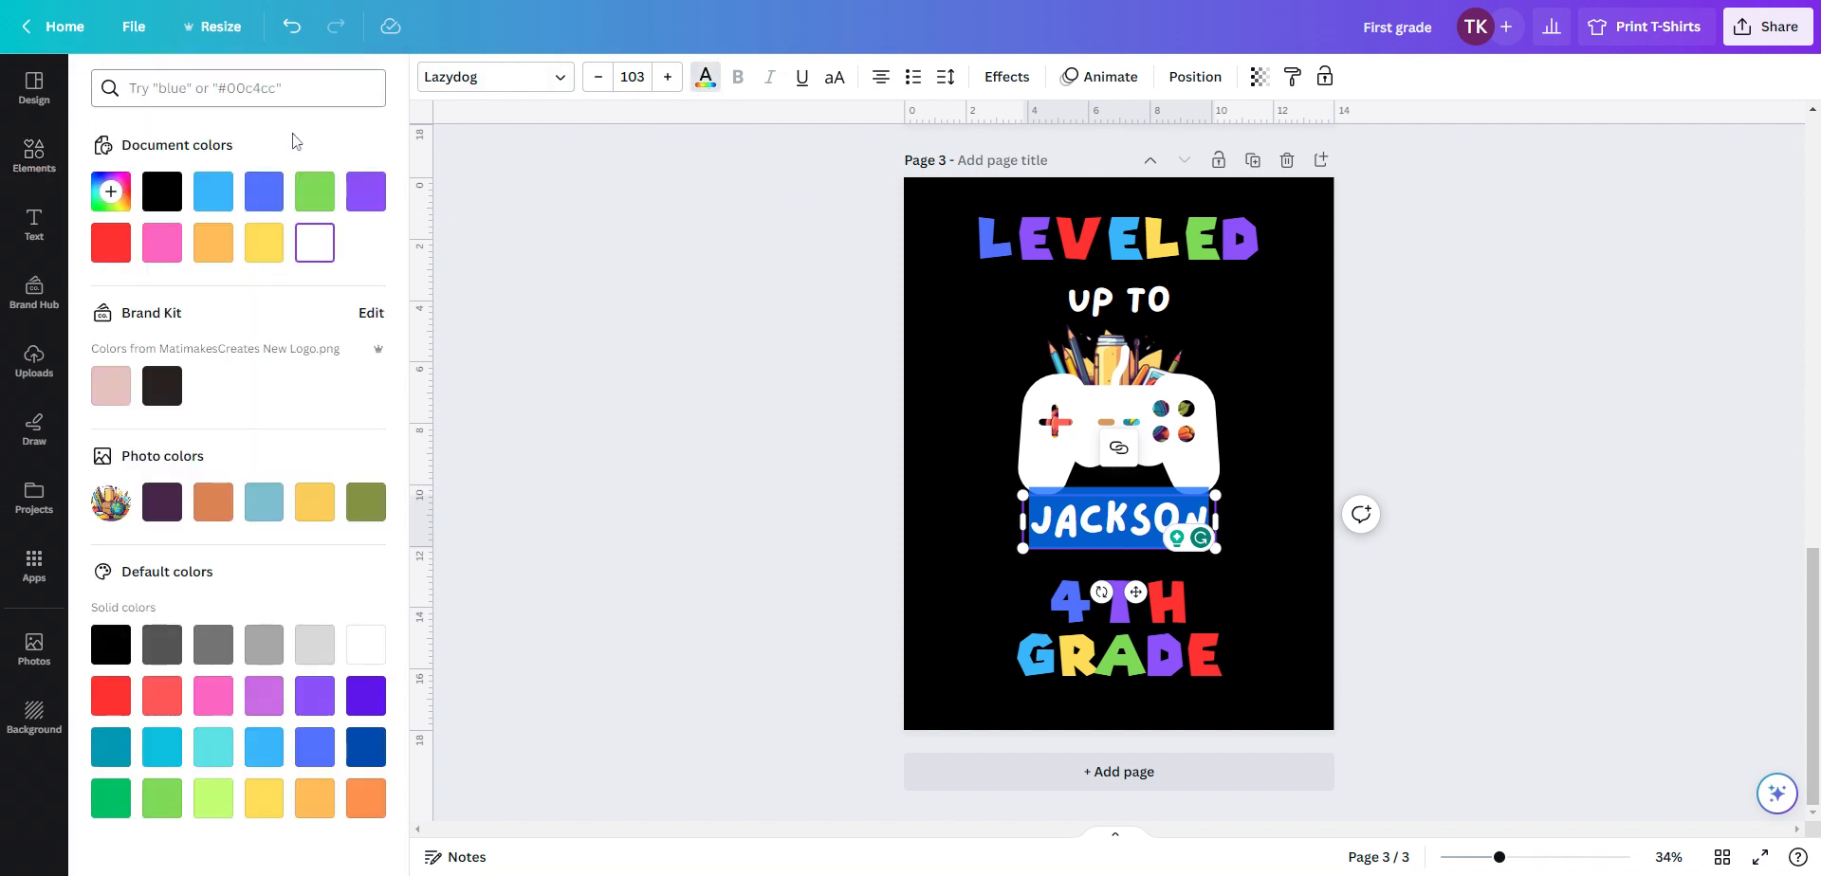
left_click(218, 192)
left_click(1259, 563)
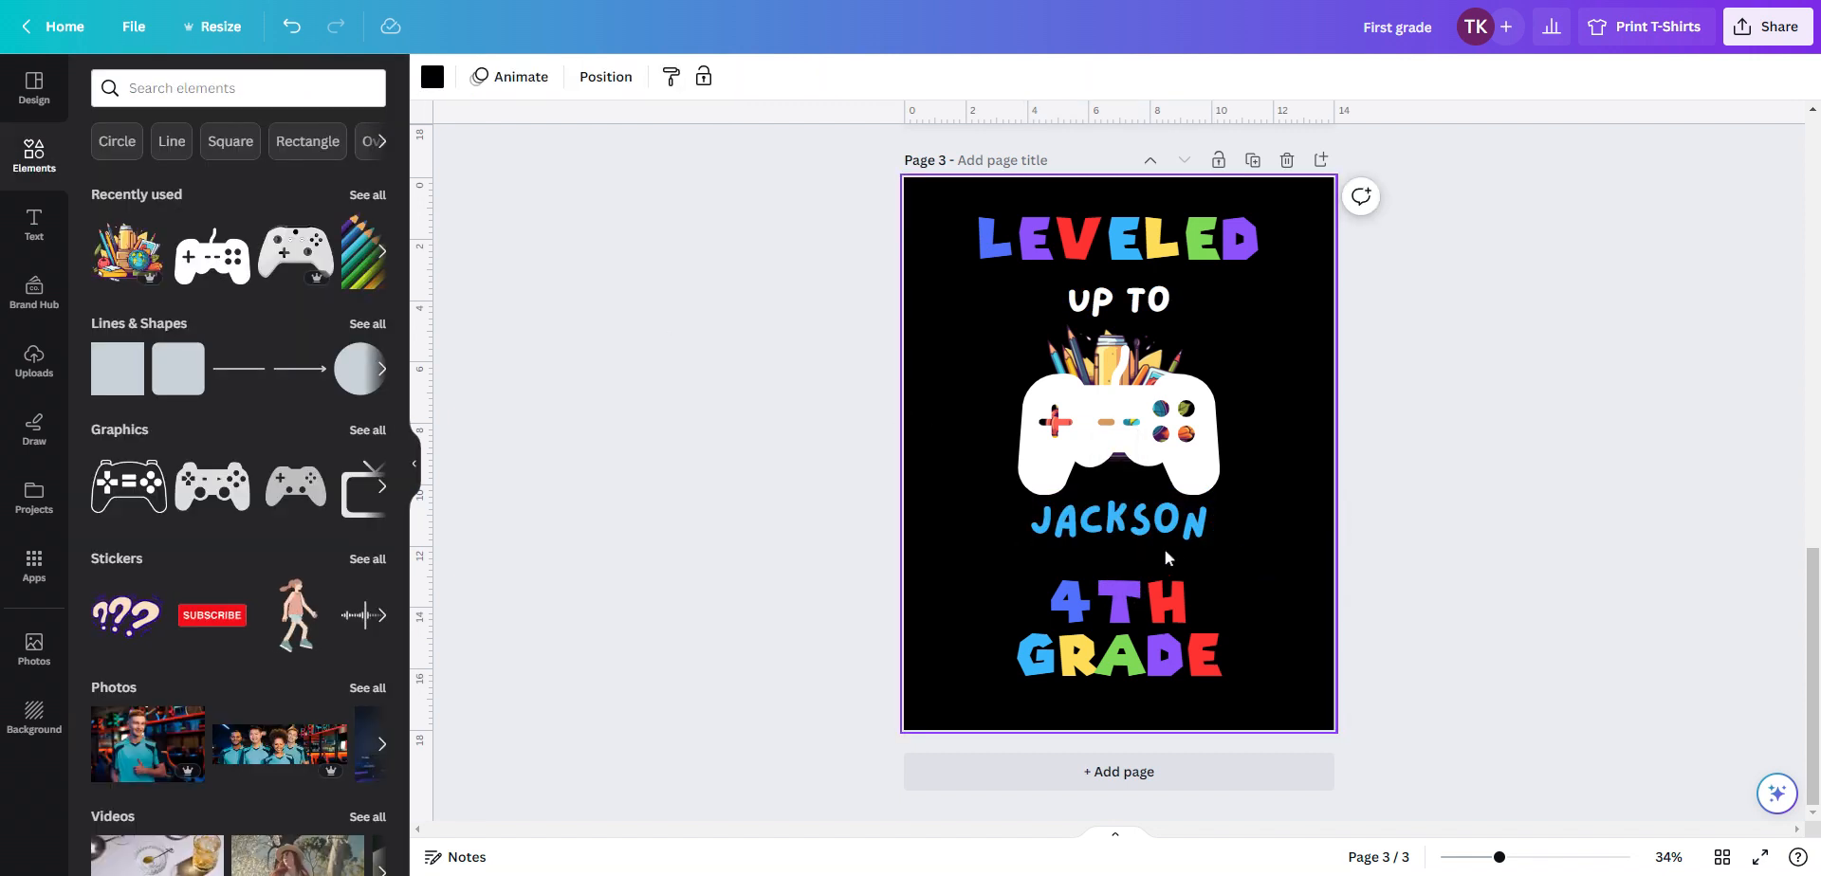
Shift the name and the 4TH GRADE text slightly upward, and nudge LEVELED, to tighten the layout
left_click(1130, 534)
left_click_drag(1130, 534, 1127, 528)
left_click(1126, 620)
left_click_drag(1126, 620, 1126, 586)
left_click(1128, 243)
left_click_drag(1128, 243, 1131, 242)
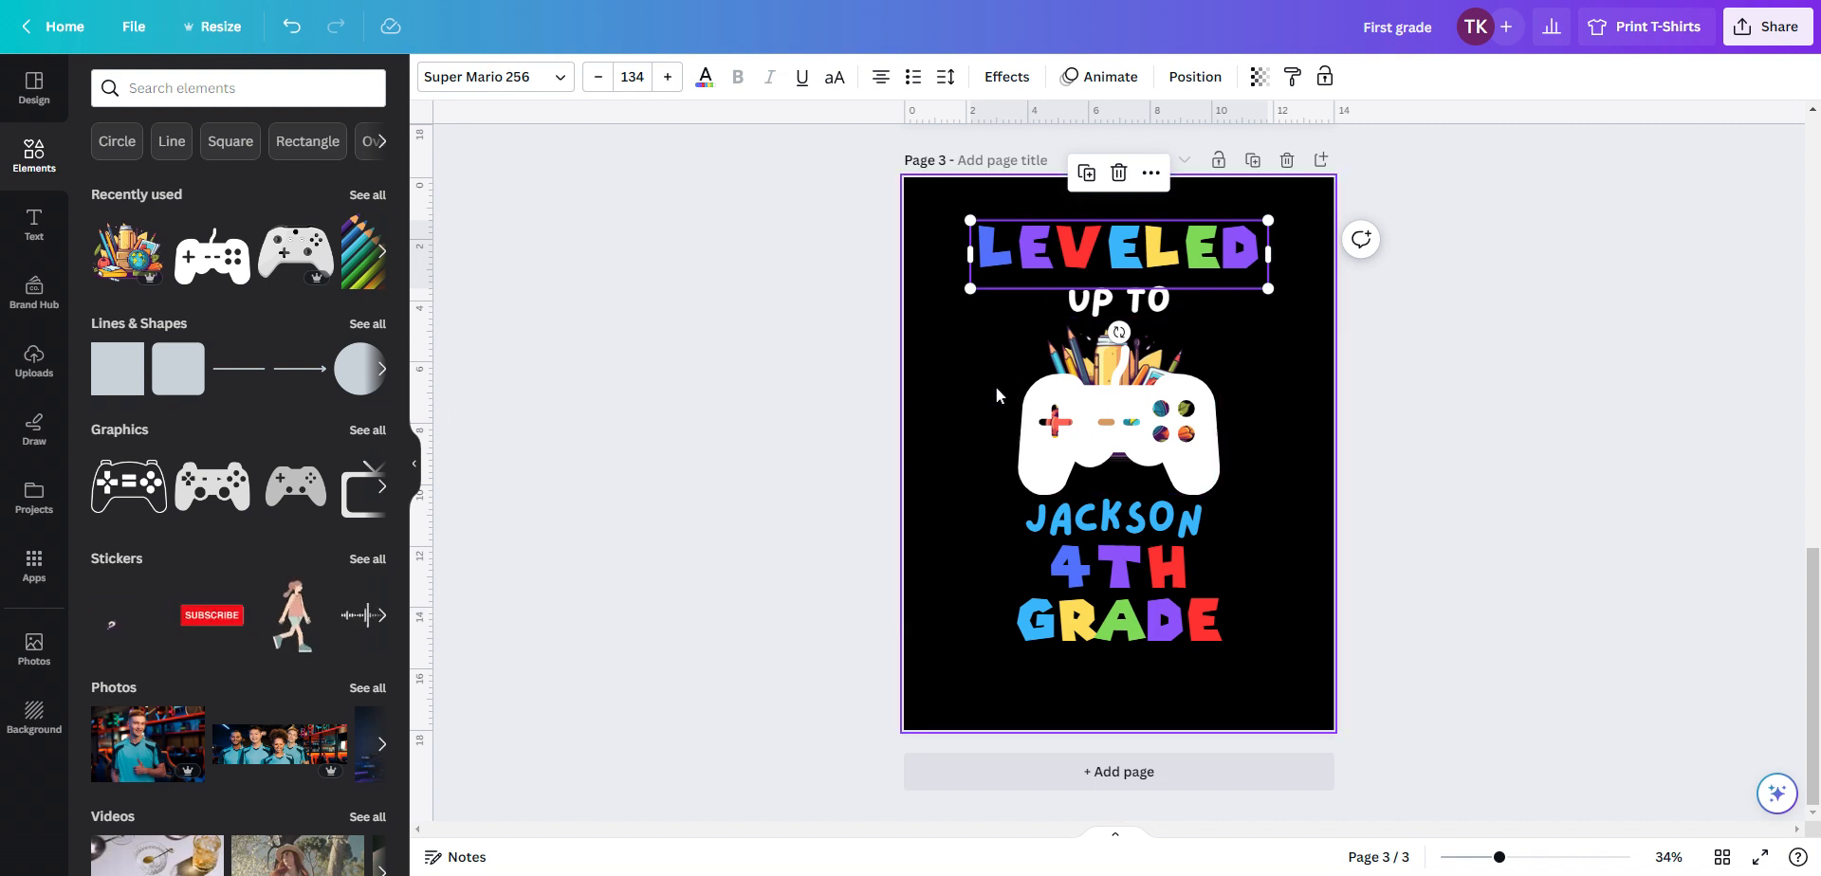
Open the download options and review the available file types without downloading
left_click(1771, 26)
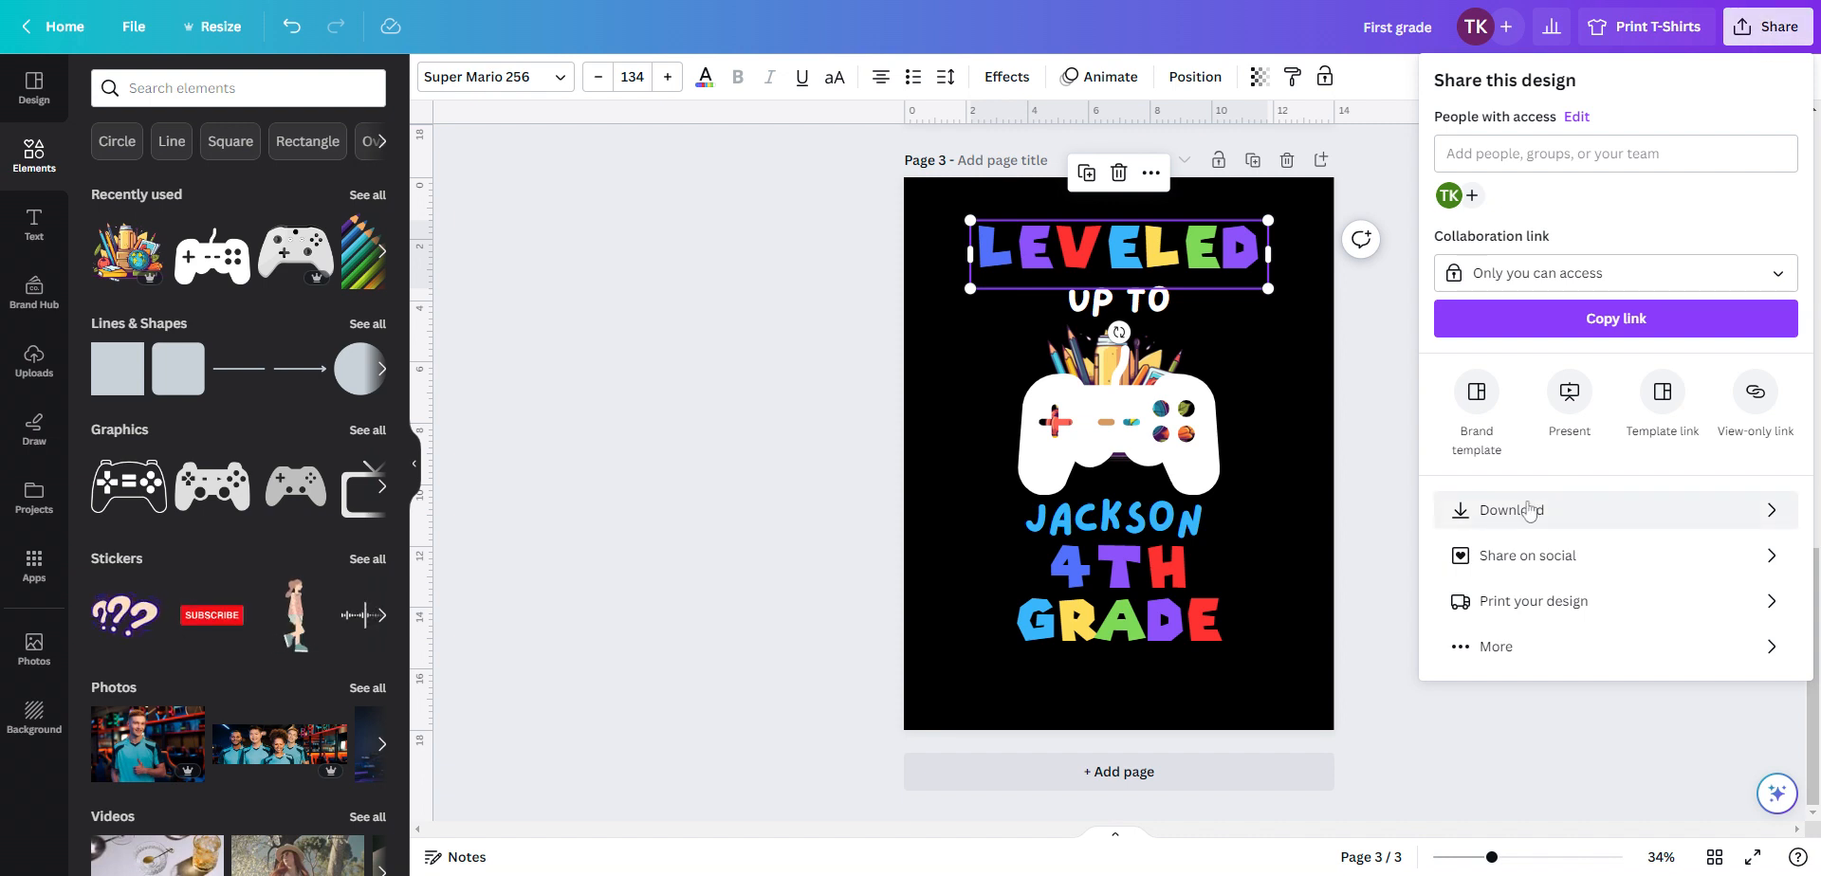
left_click(1527, 509)
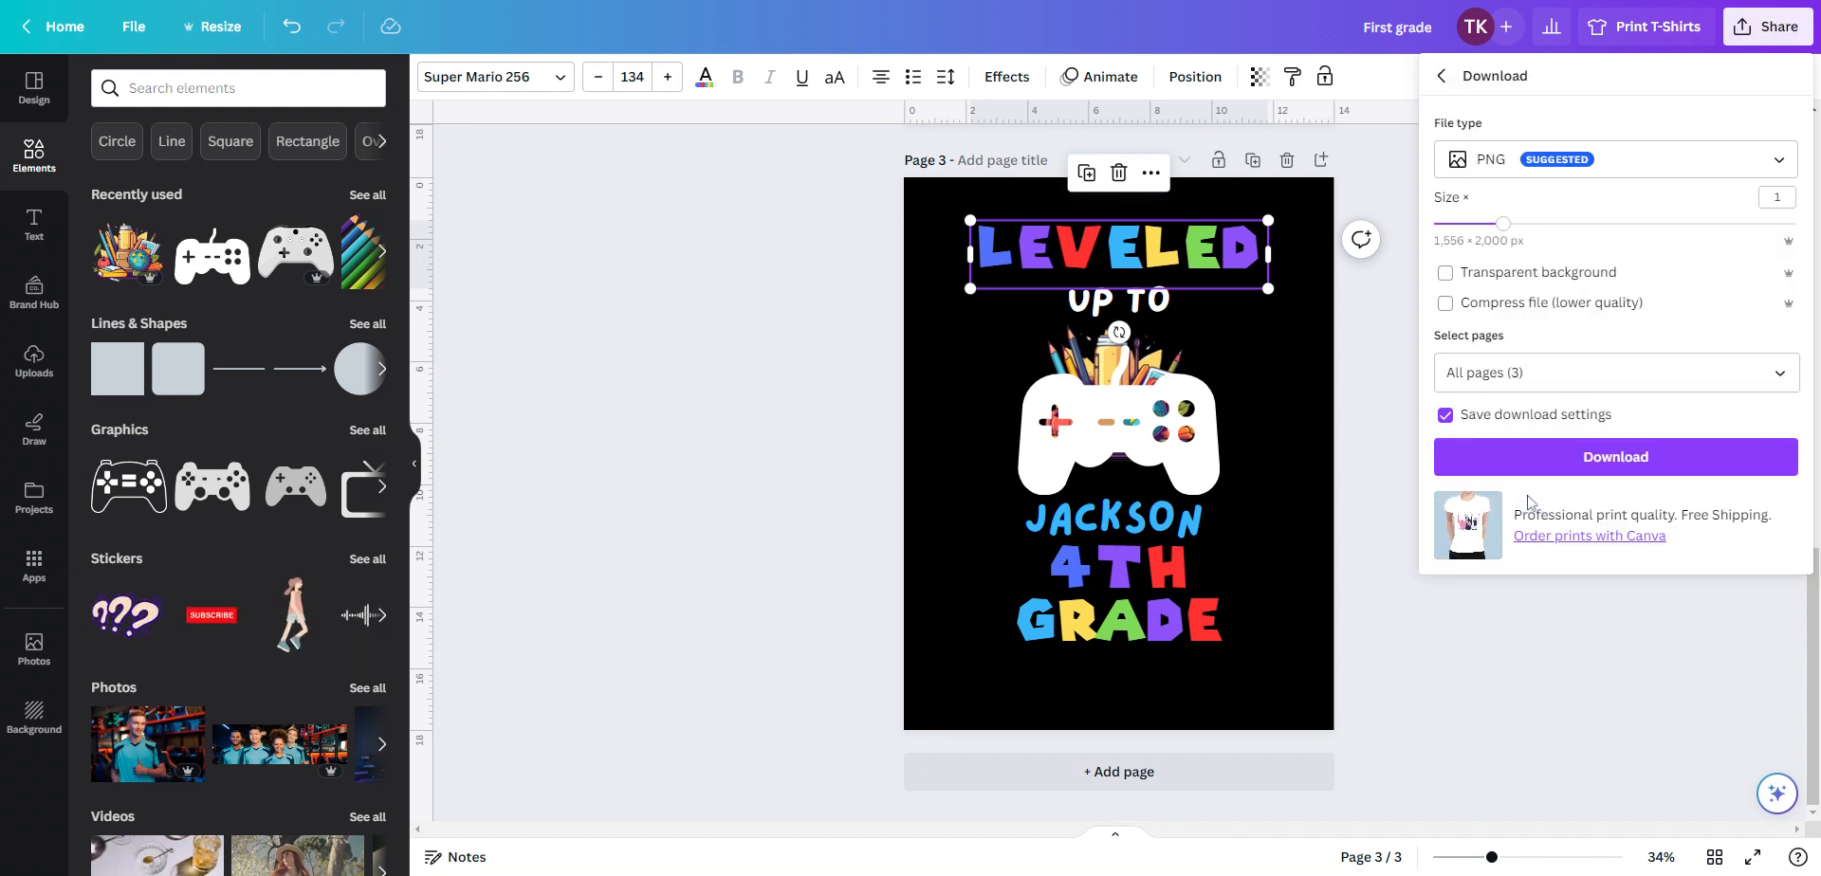
left_click(1648, 162)
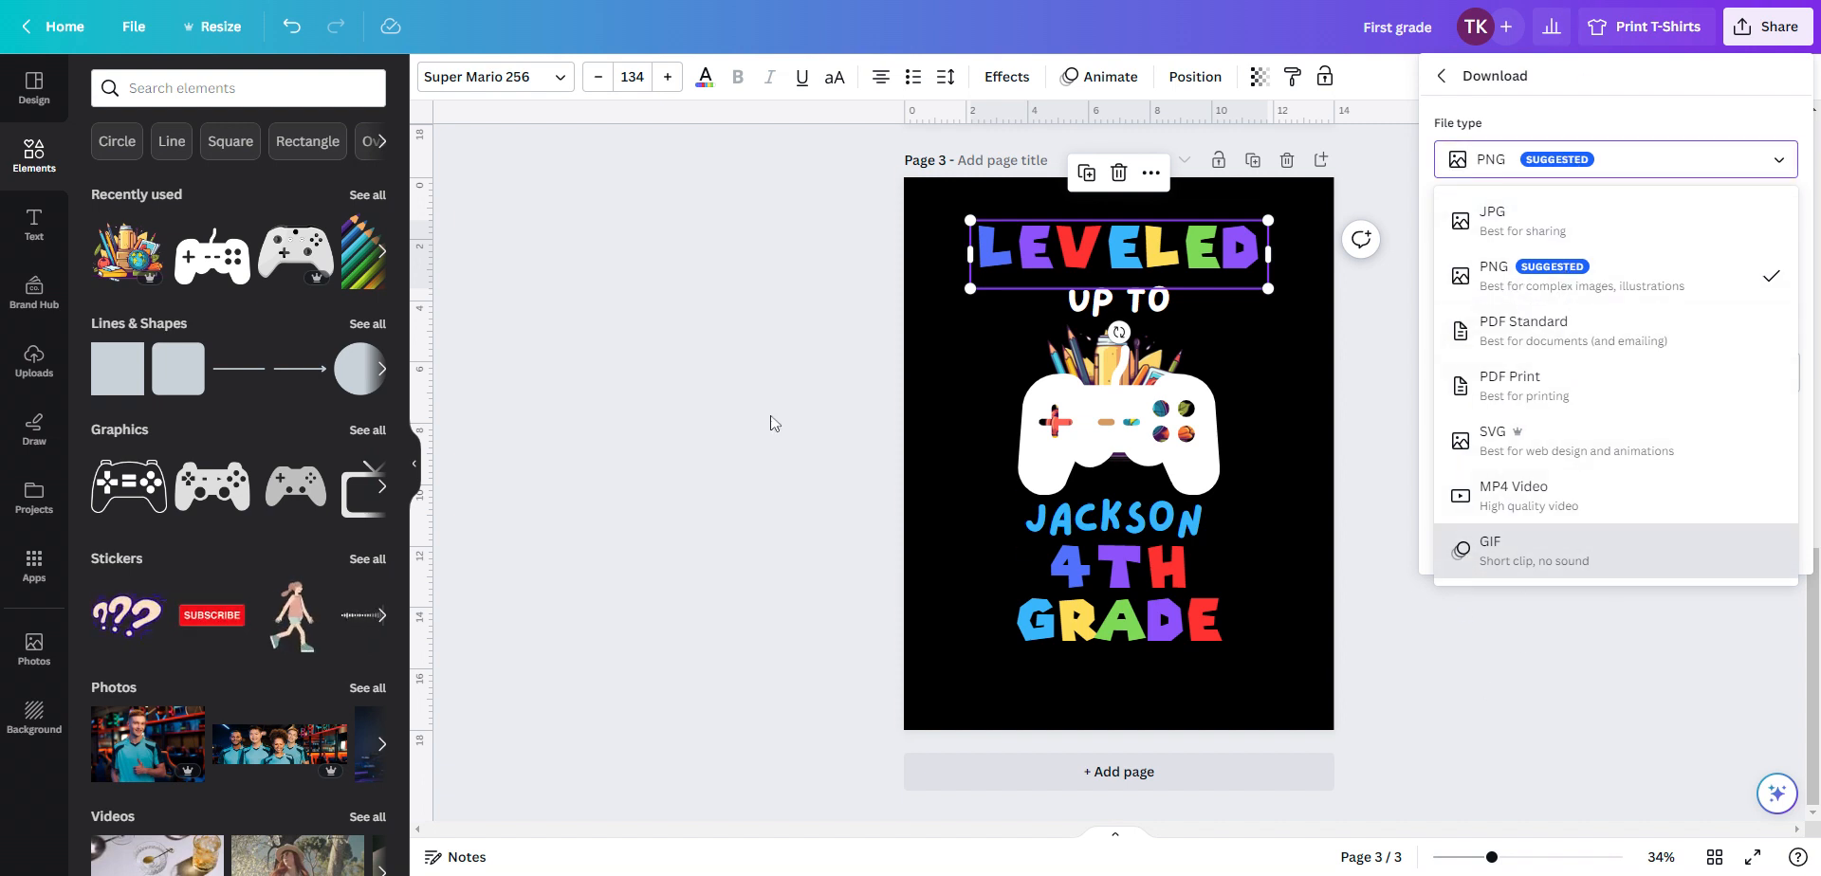
left_click(702, 341)
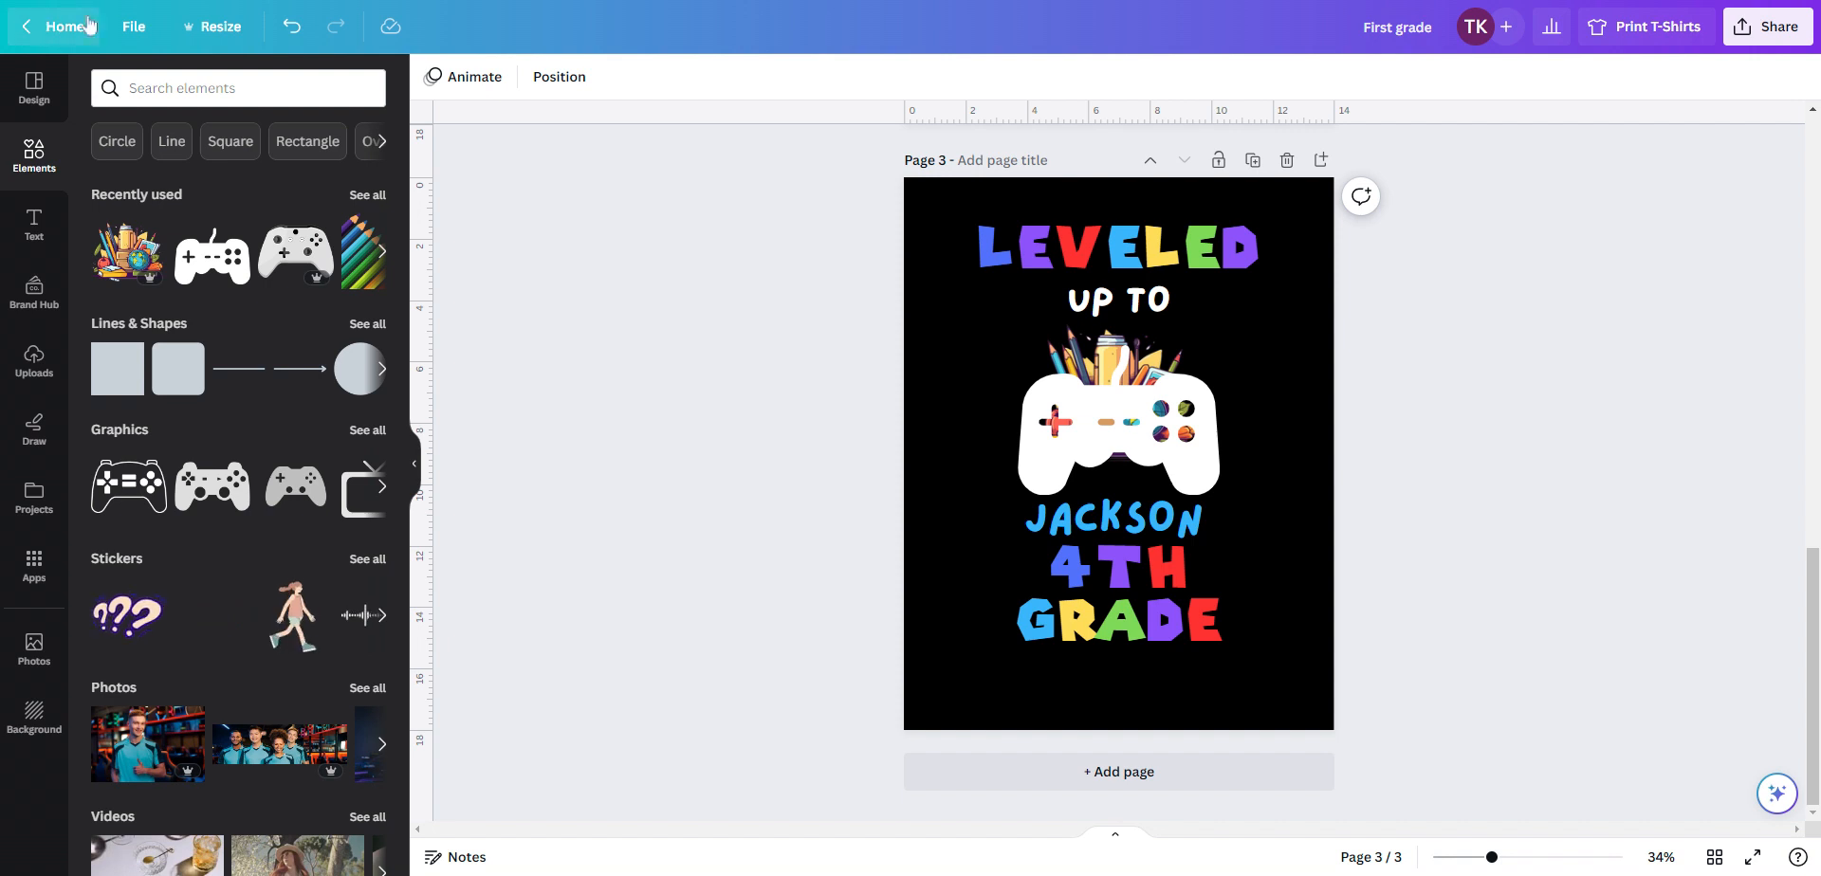
Save the design
left_click(126, 29)
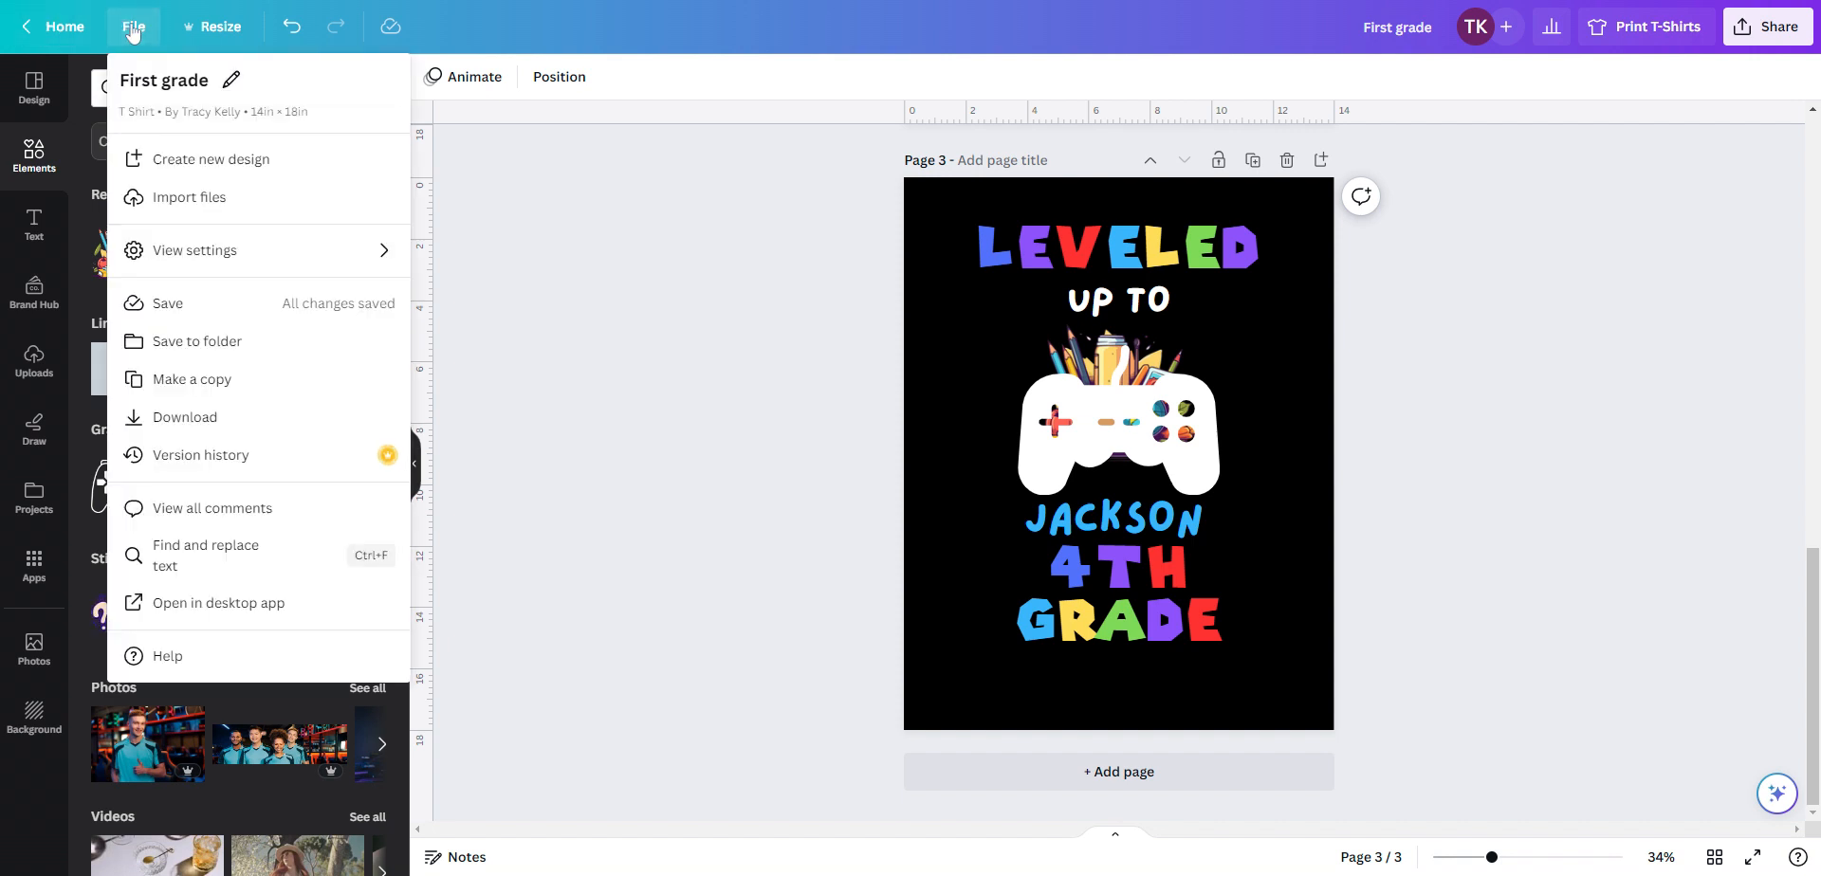
left_click(193, 305)
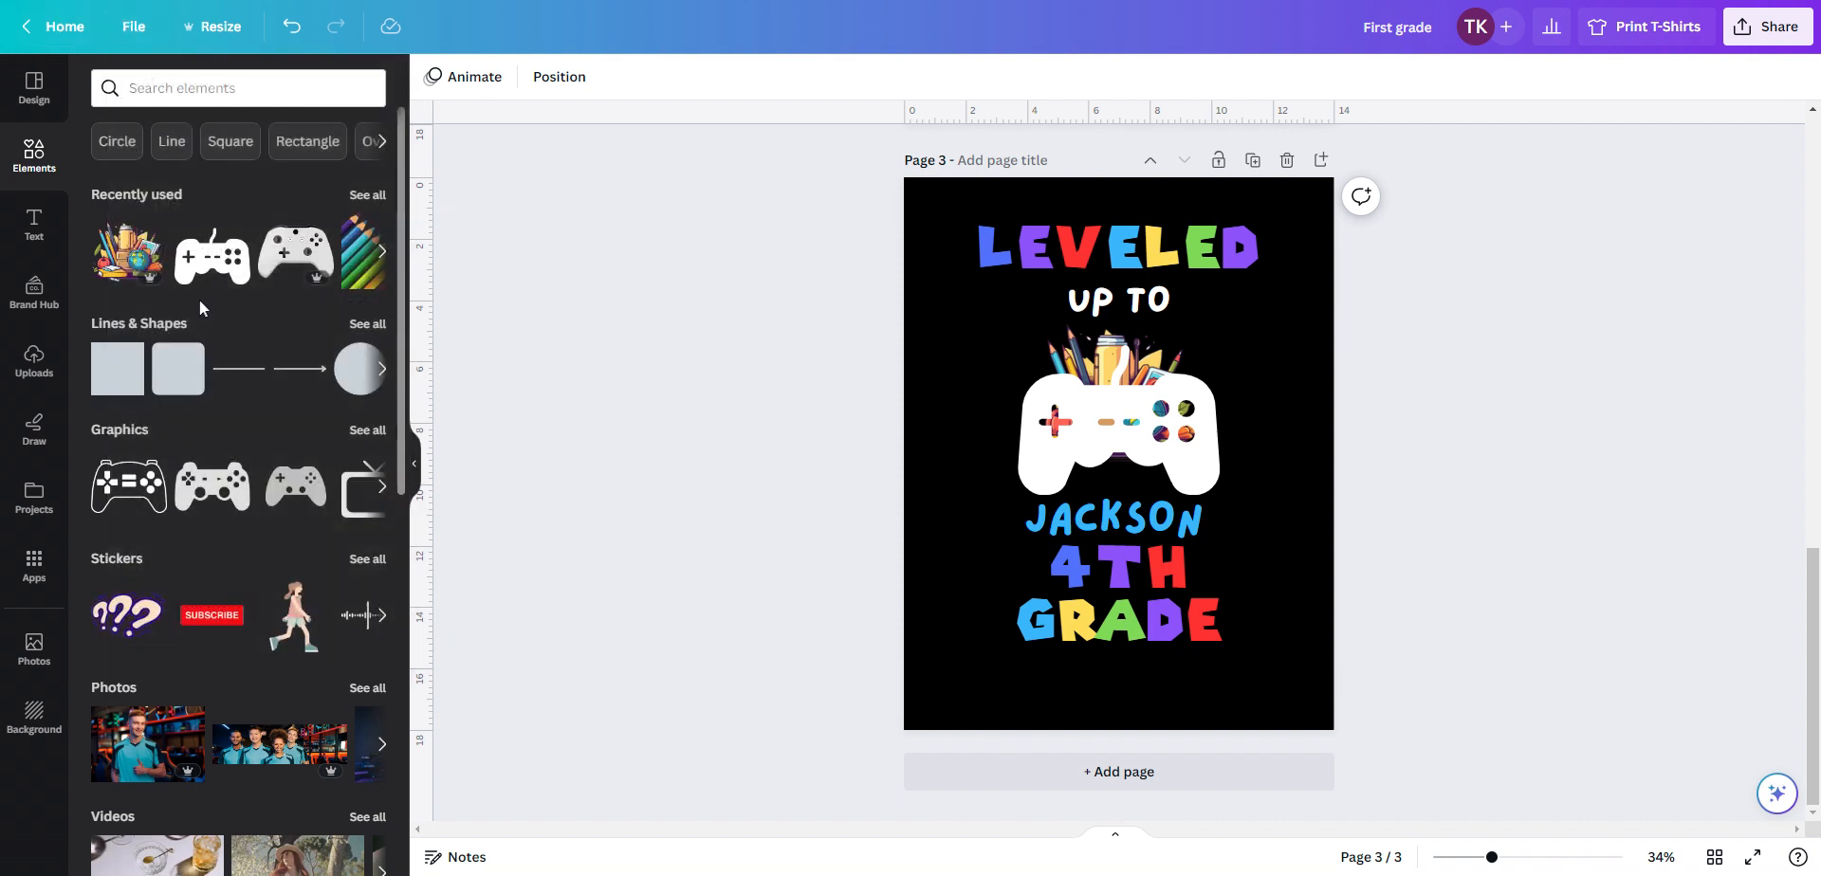